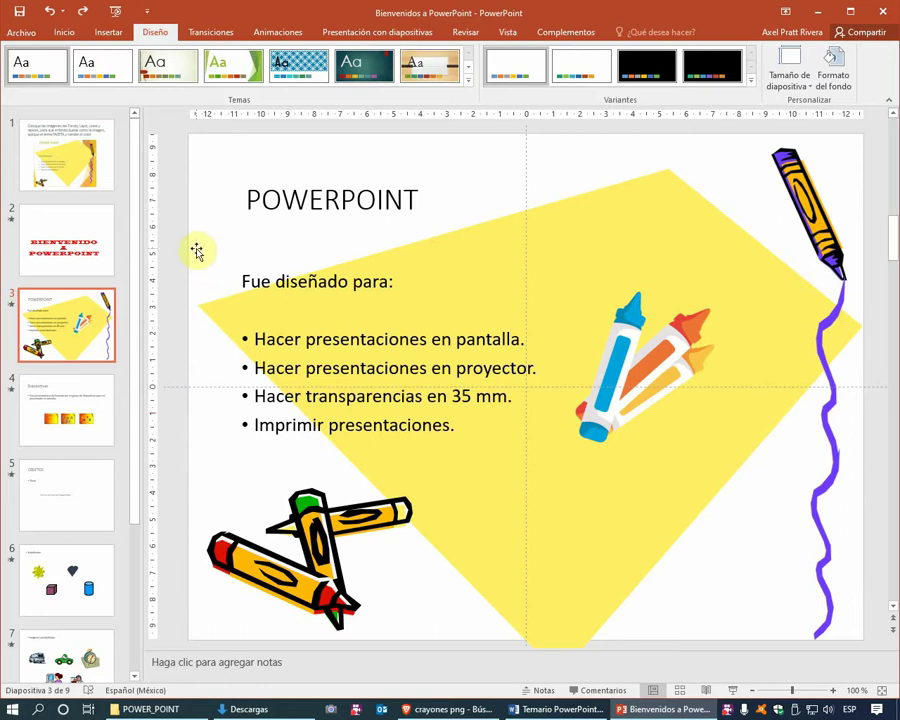
Show slide 1 and highlight 'tema FACETA' in its instruction text
click(82, 183)
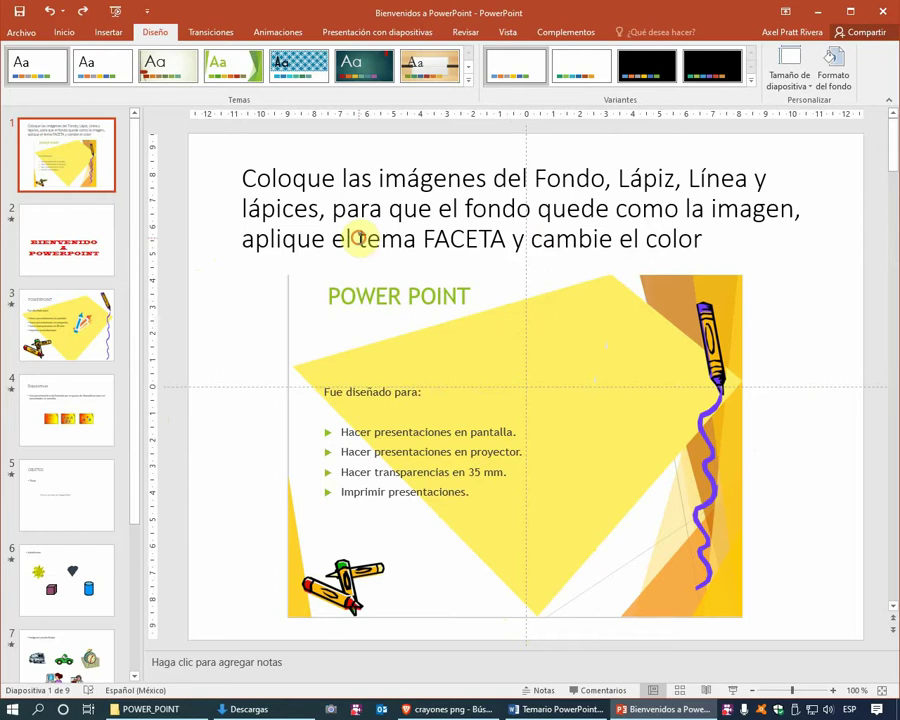
drag(358, 238, 508, 240)
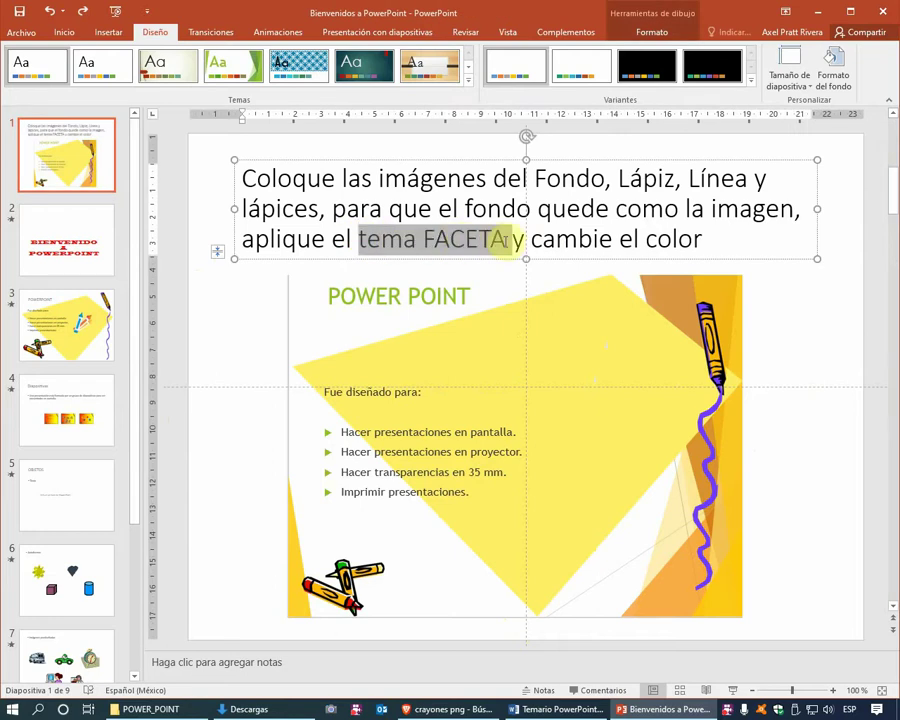
click(611, 238)
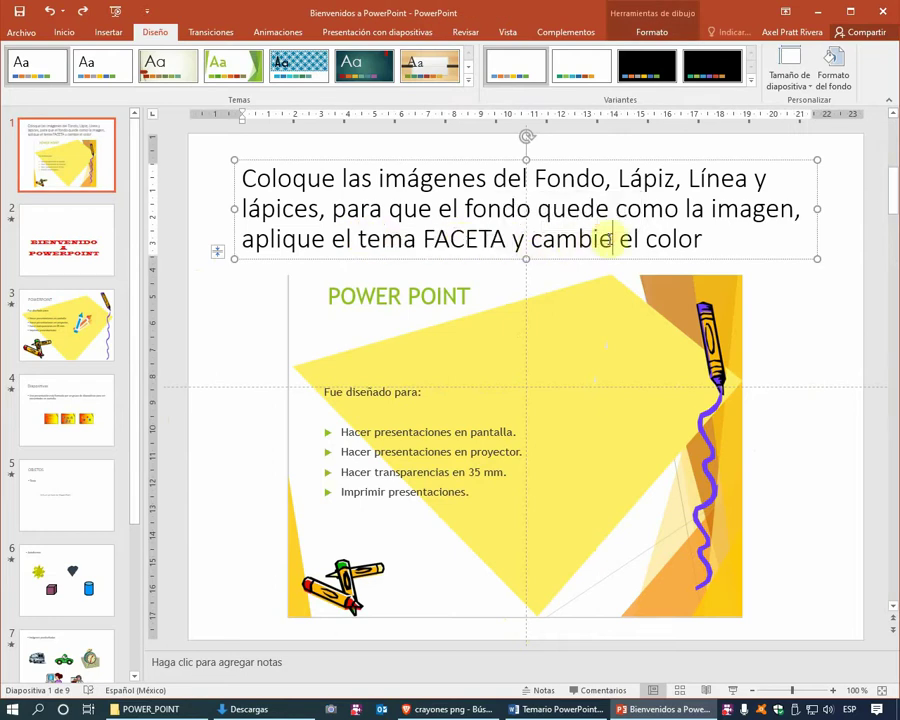
click(73, 175)
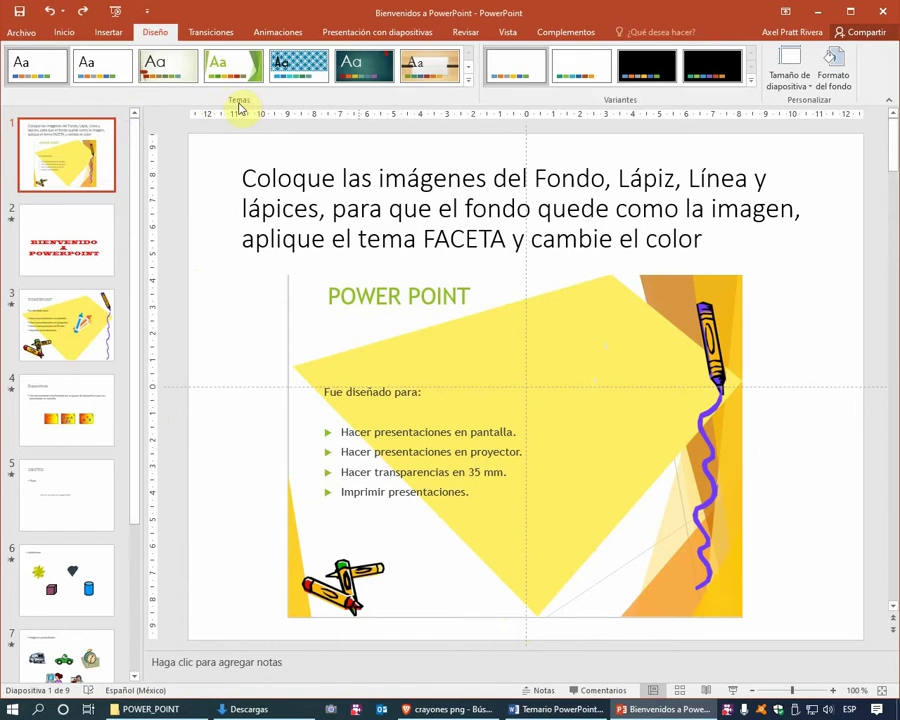
Apply the Faceta theme from the Diseño gallery and choose the Amarillo colour variant
click(470, 82)
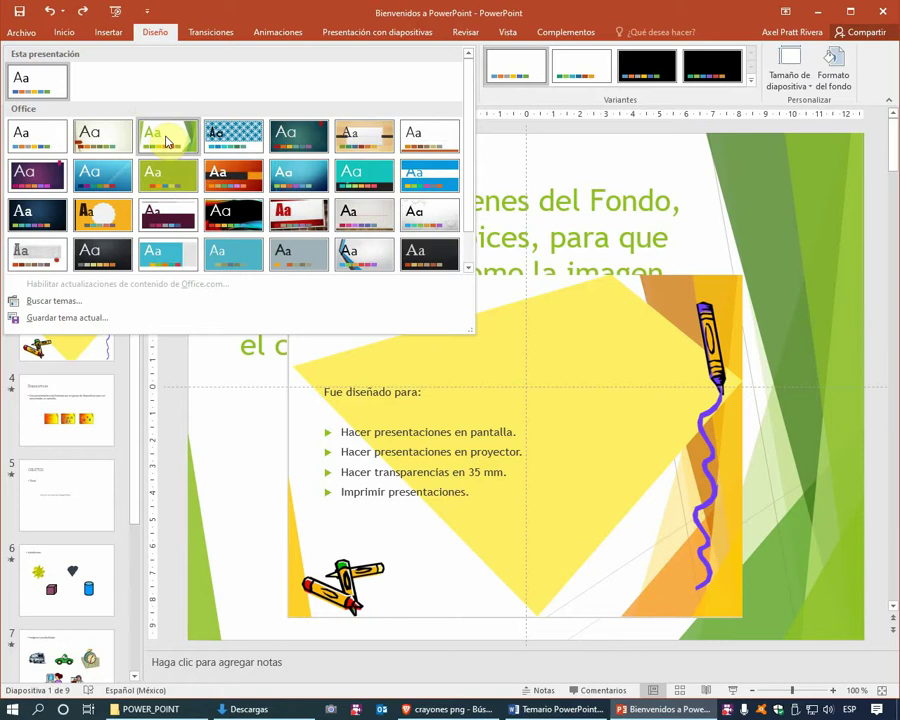
click(167, 142)
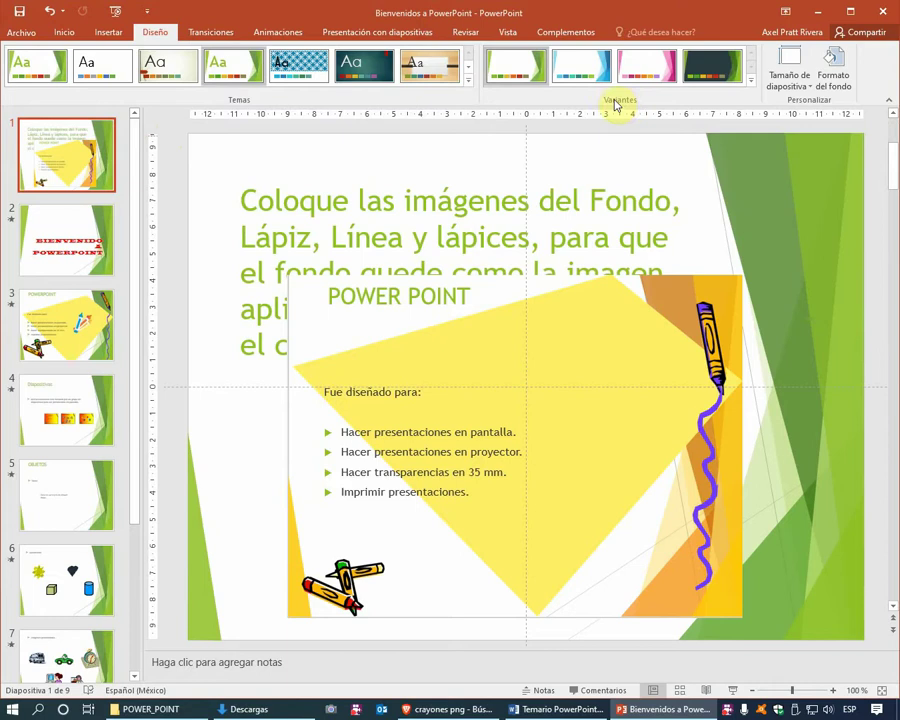
click(751, 84)
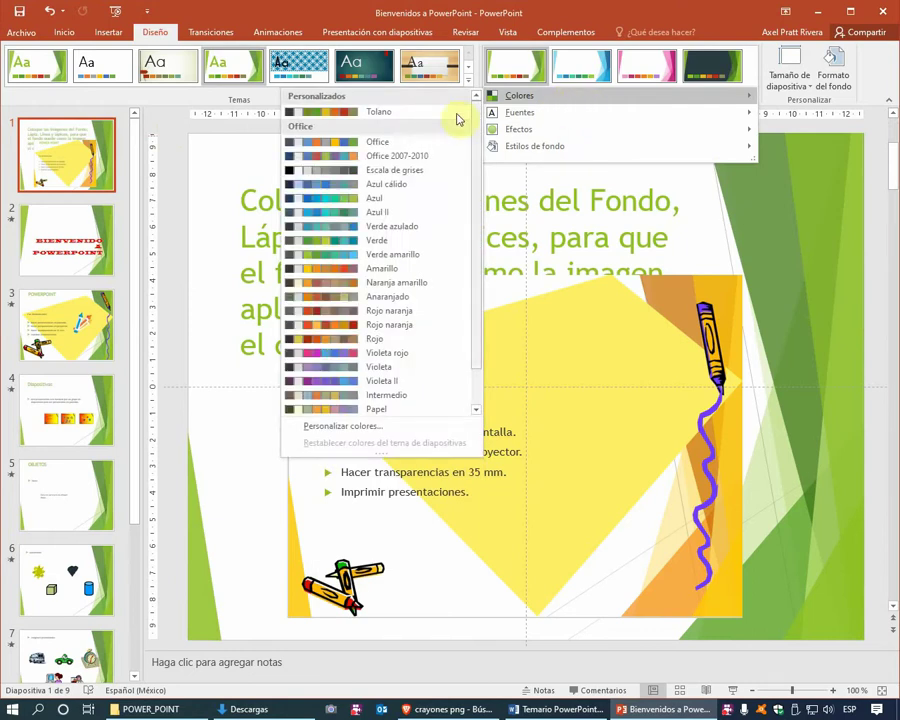
mouse_move(519, 95)
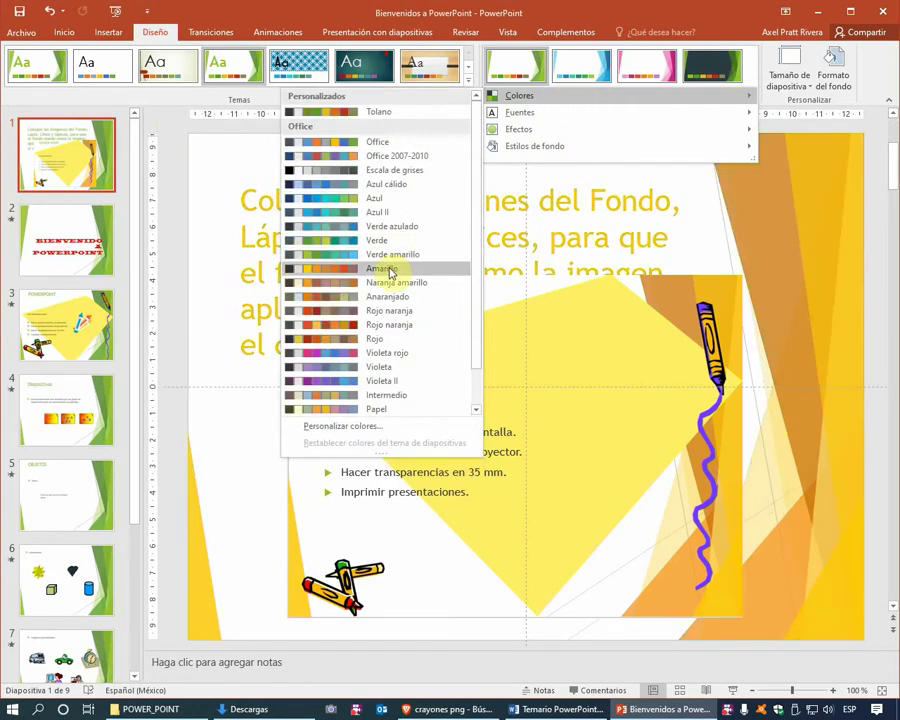
click(381, 269)
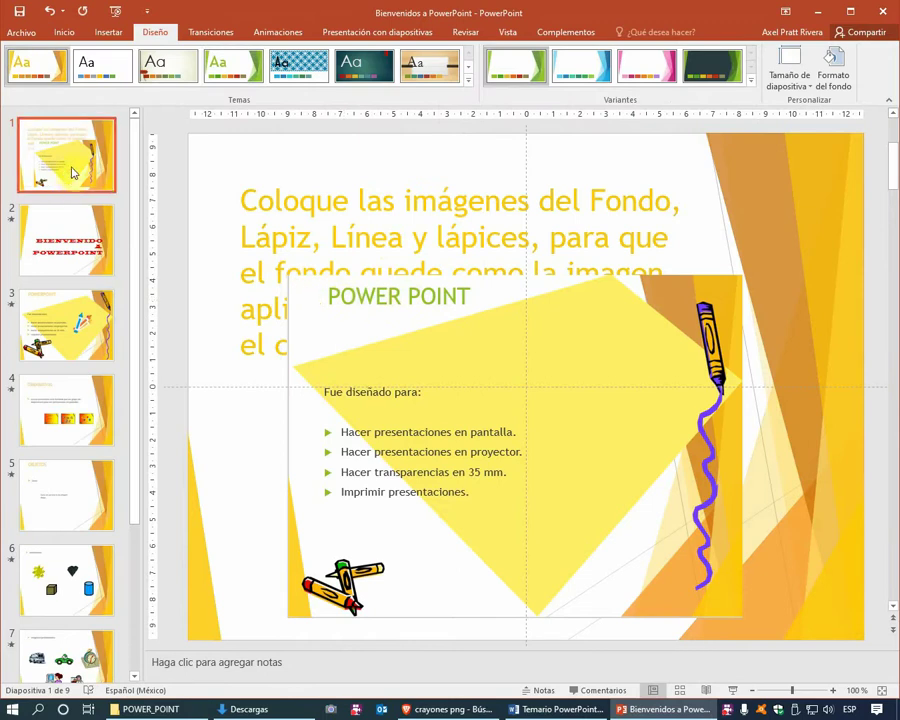
On slide 3, nudge the yellow background picture left and back right
click(80, 325)
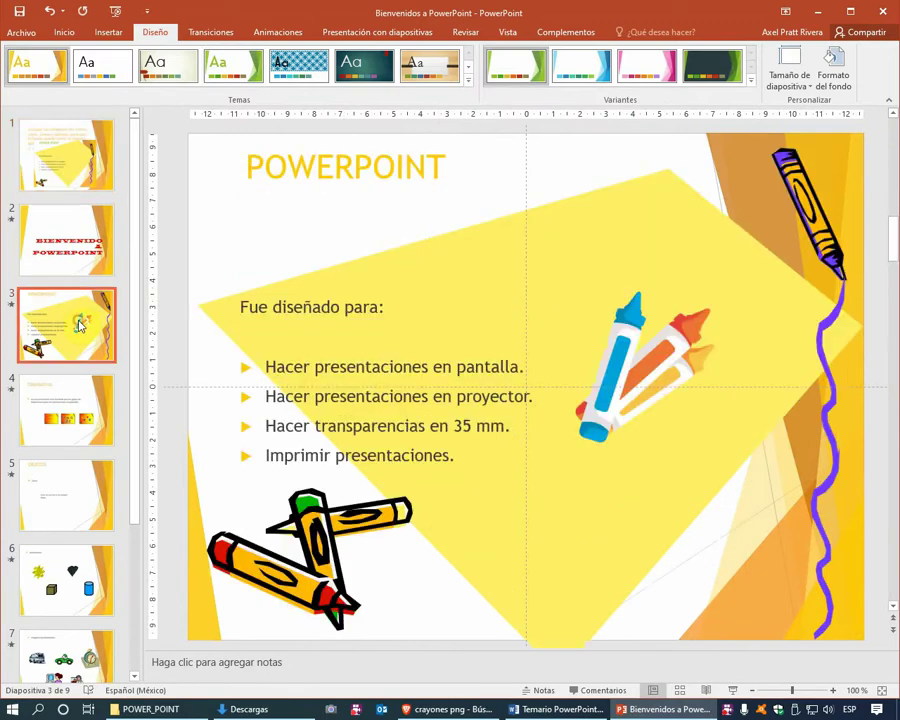
click(562, 283)
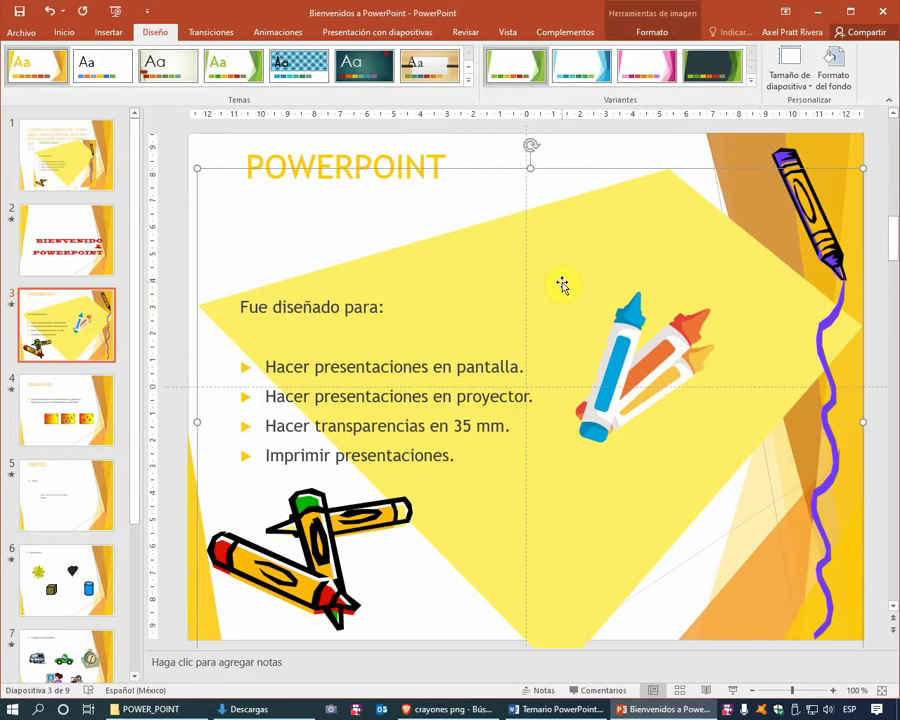
key(Left)
key(Left)
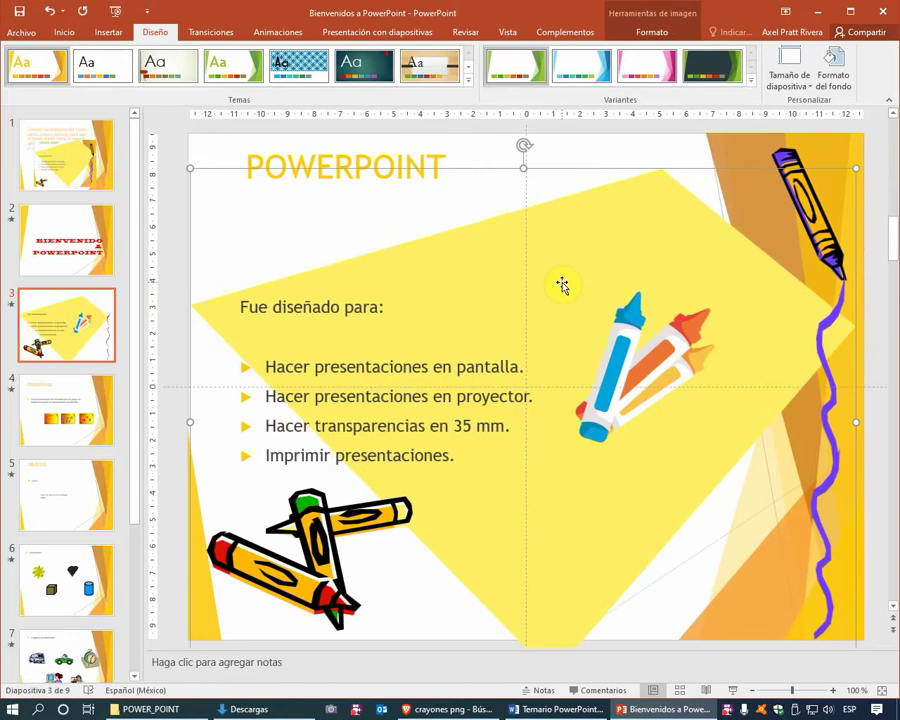
key(Right)
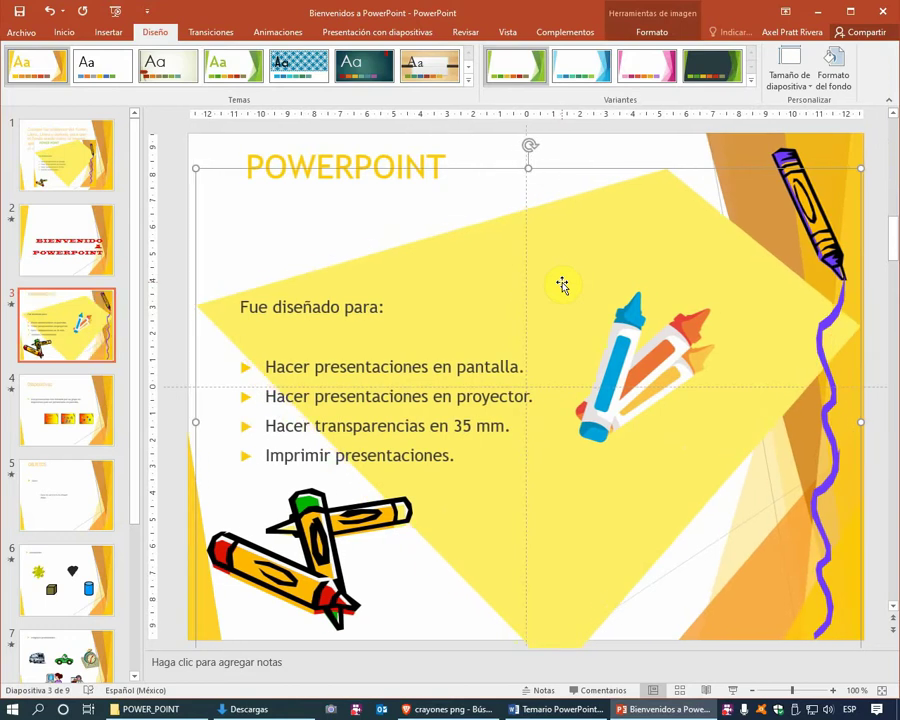
click(482, 158)
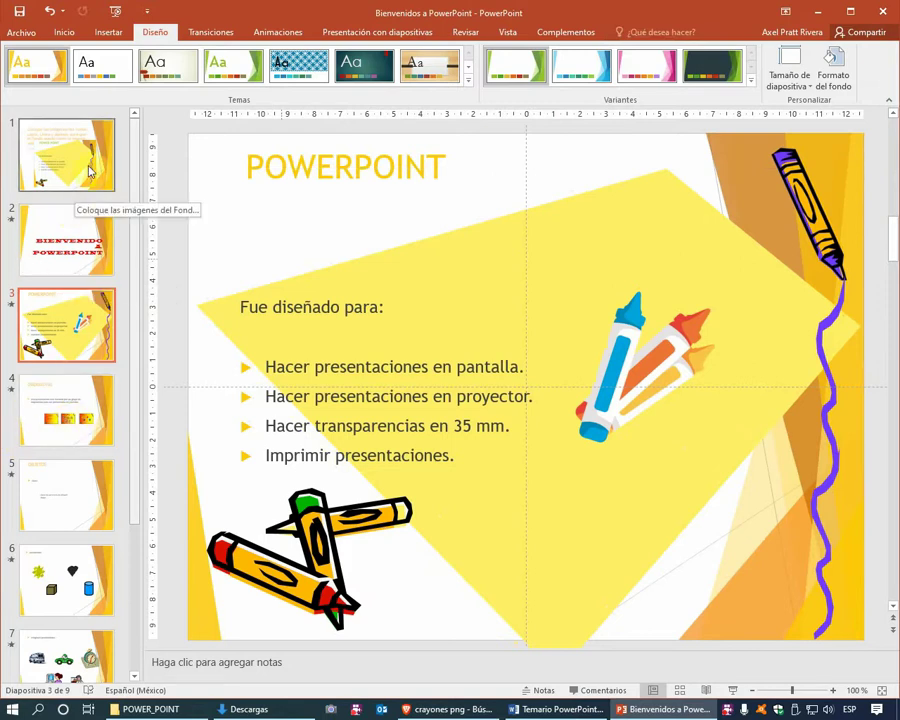
Glance at slide 4, then reselect slide 3's background picture to inspect its formatting options
click(83, 396)
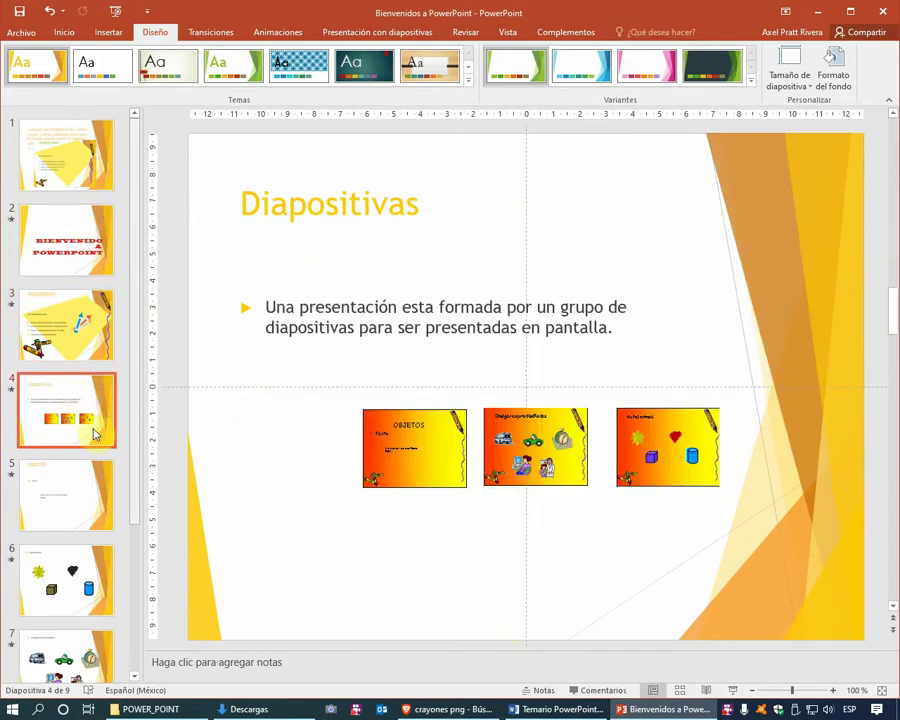
click(95, 297)
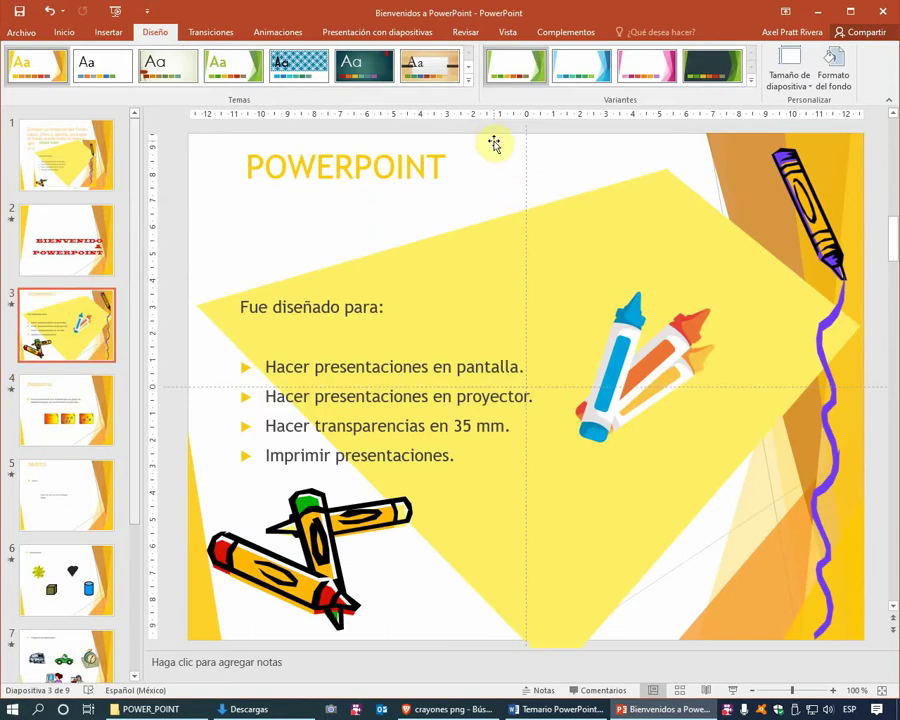
click(748, 191)
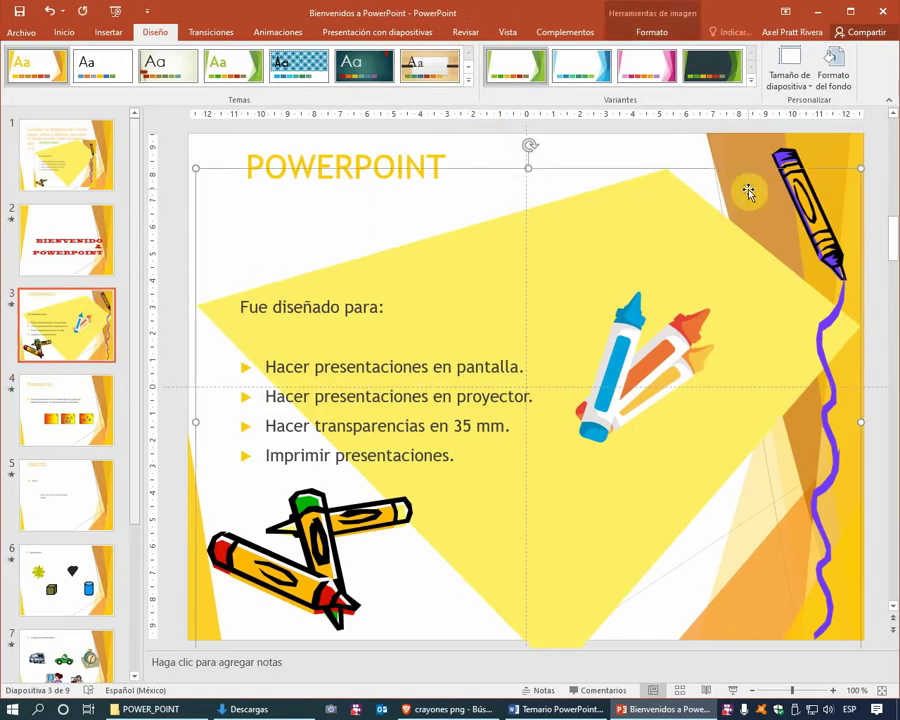
click(751, 80)
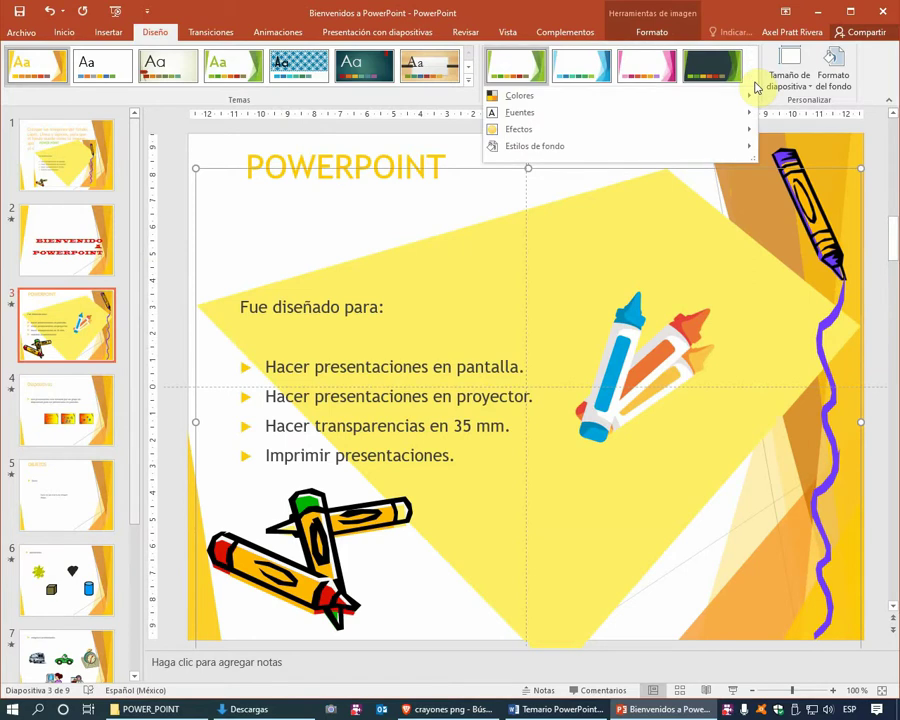
click(678, 11)
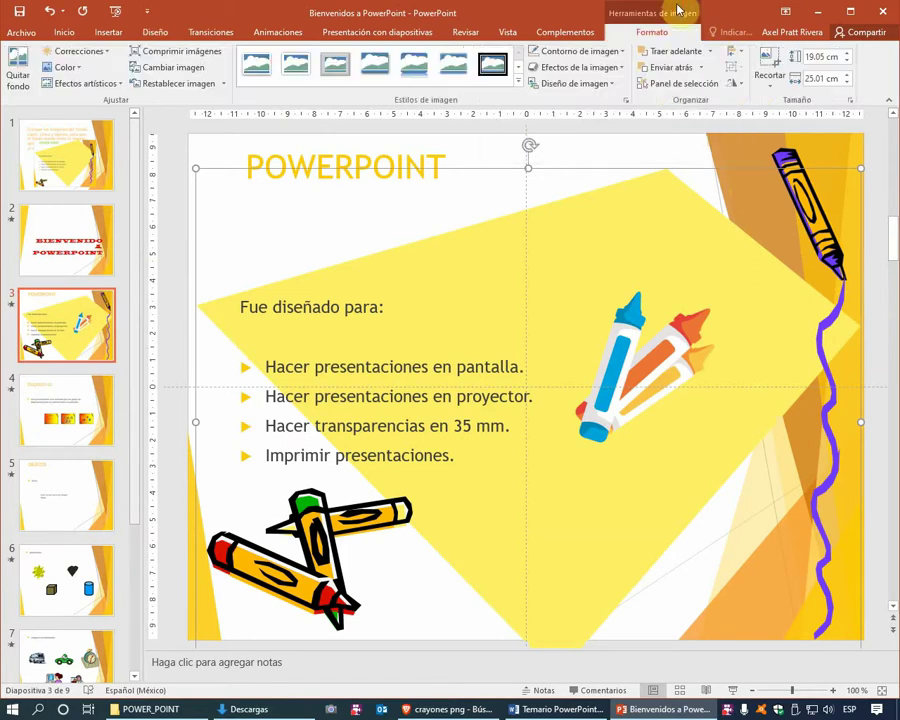
click(68, 33)
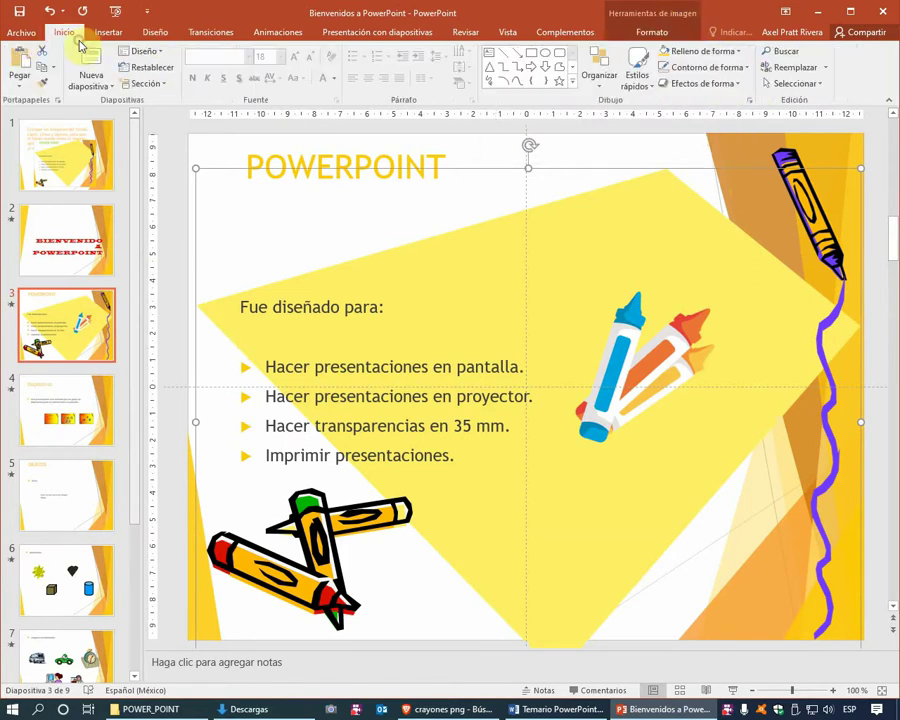
Save a copy in Documentos named 'Bienvenidos a PowerPoint 2'
click(12, 36)
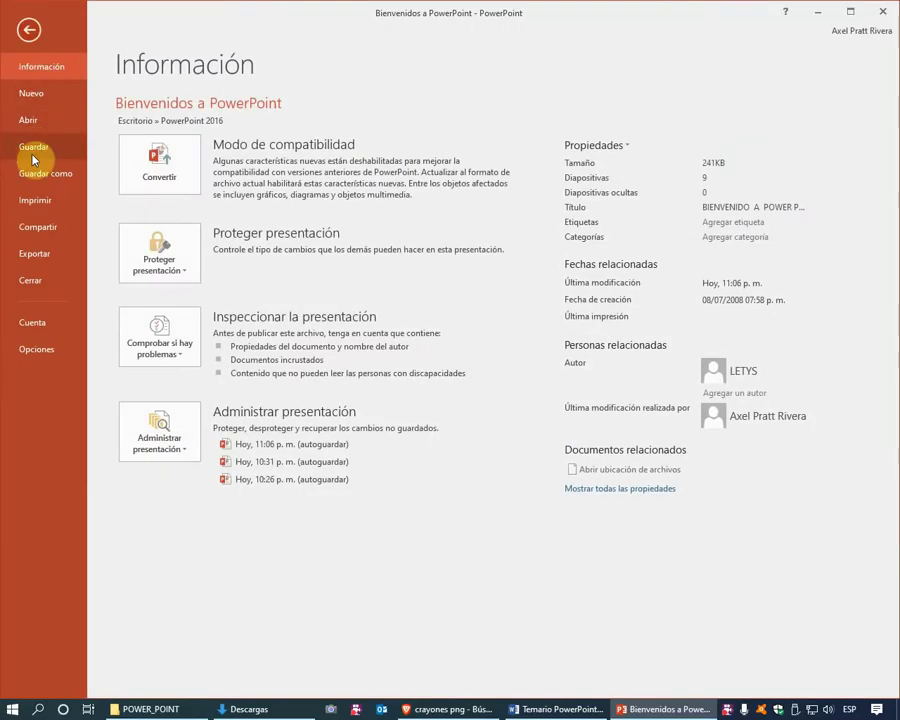
click(33, 175)
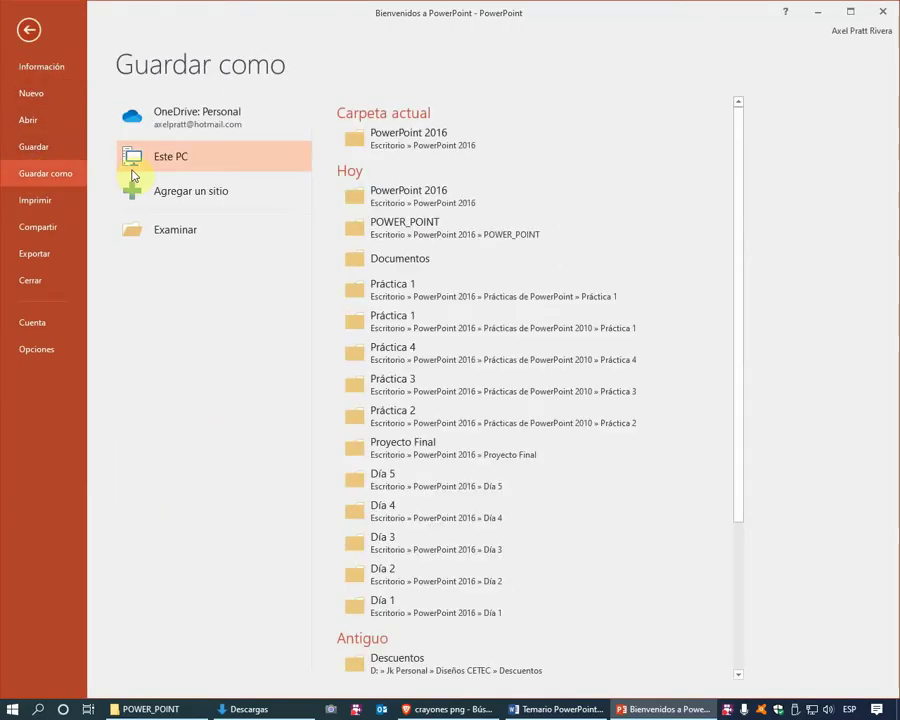
click(198, 232)
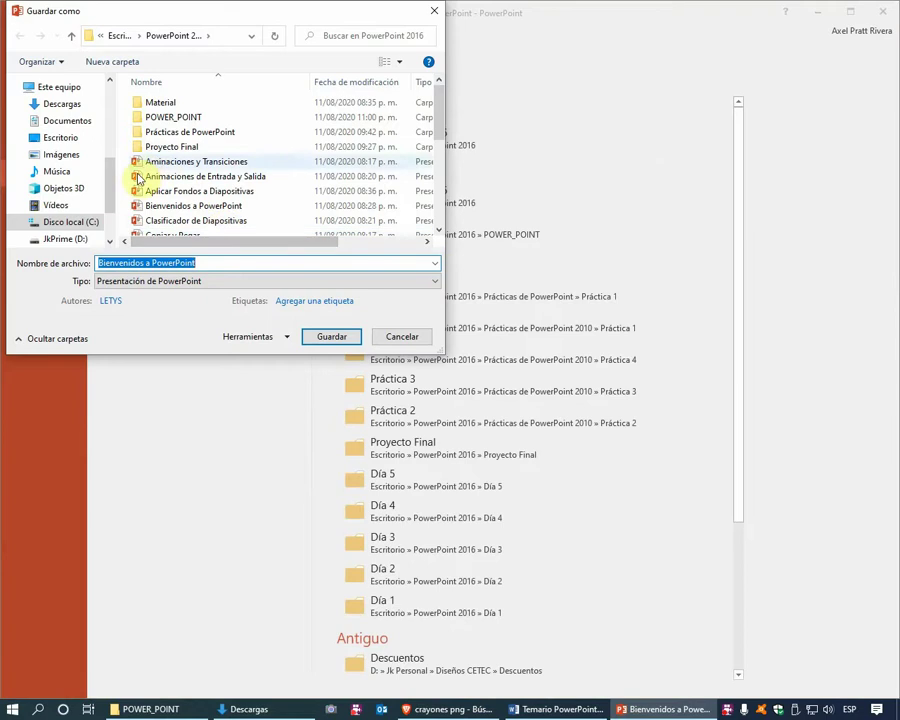
click(75, 125)
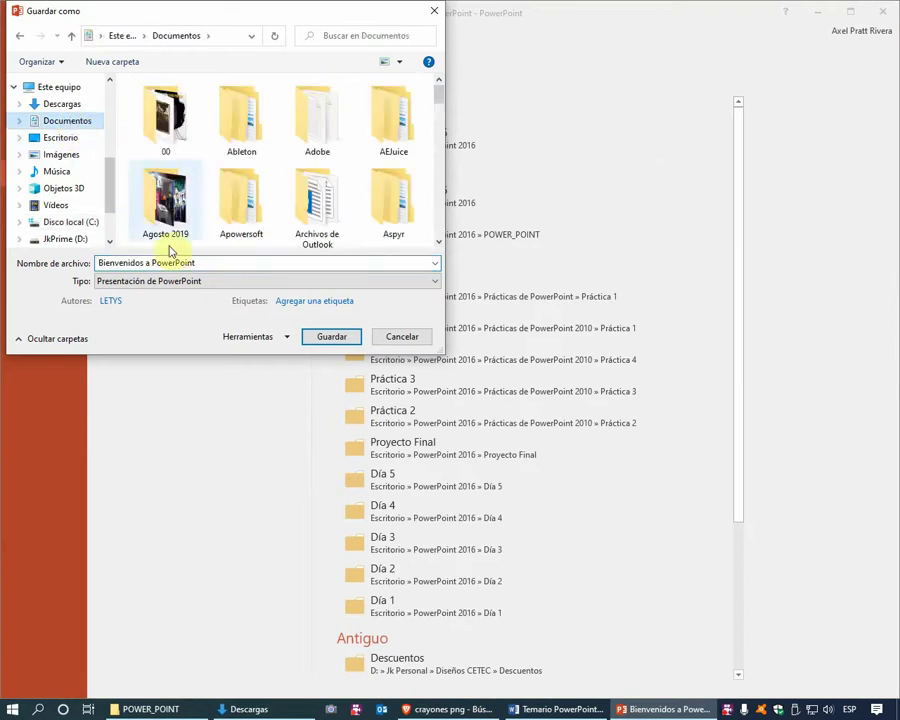
click(214, 261)
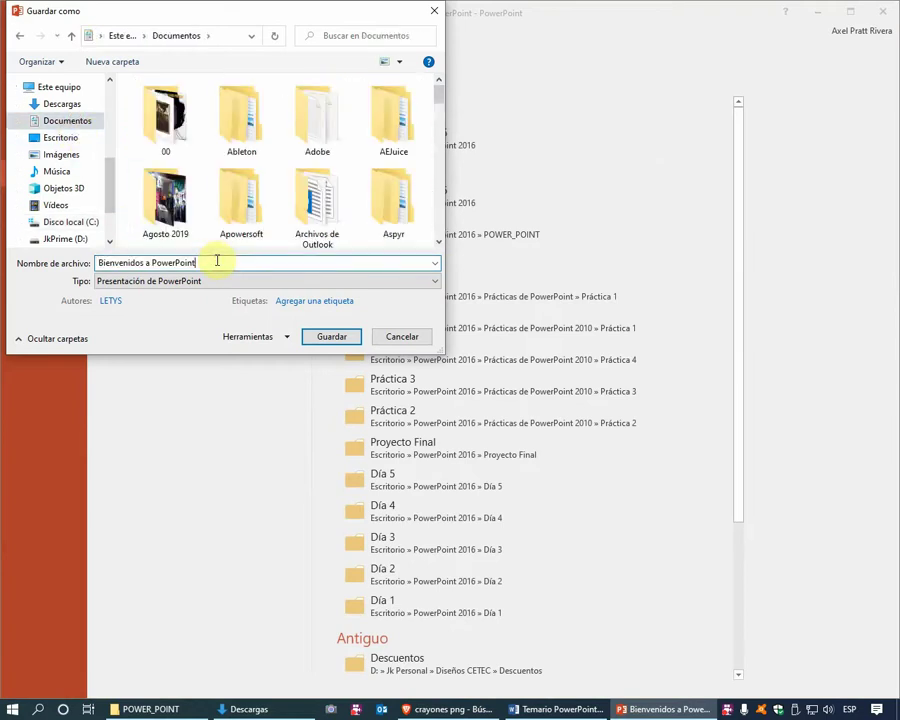
text( 2)
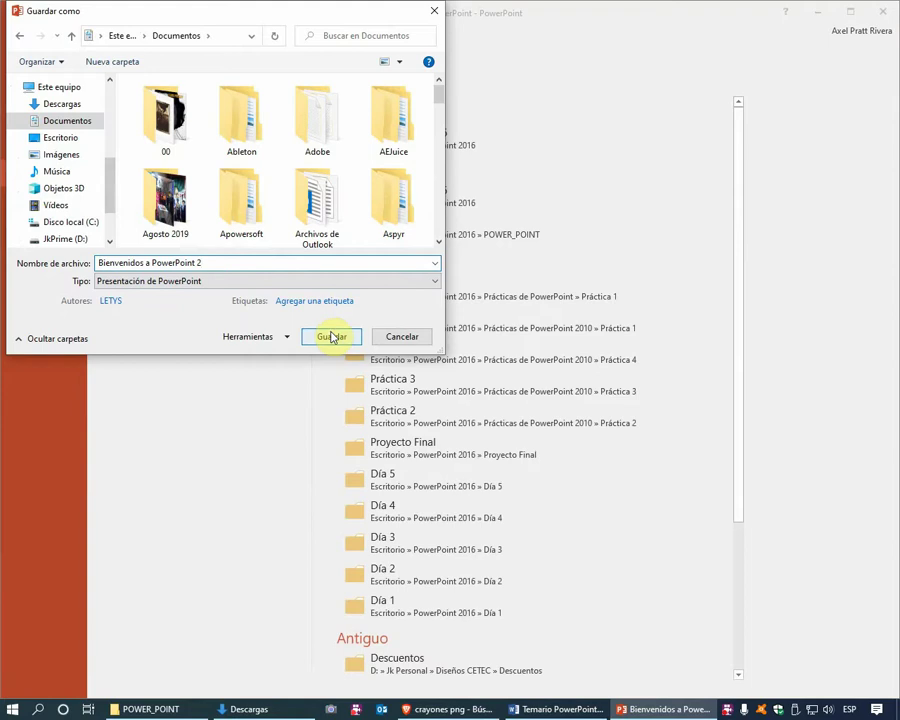
click(332, 336)
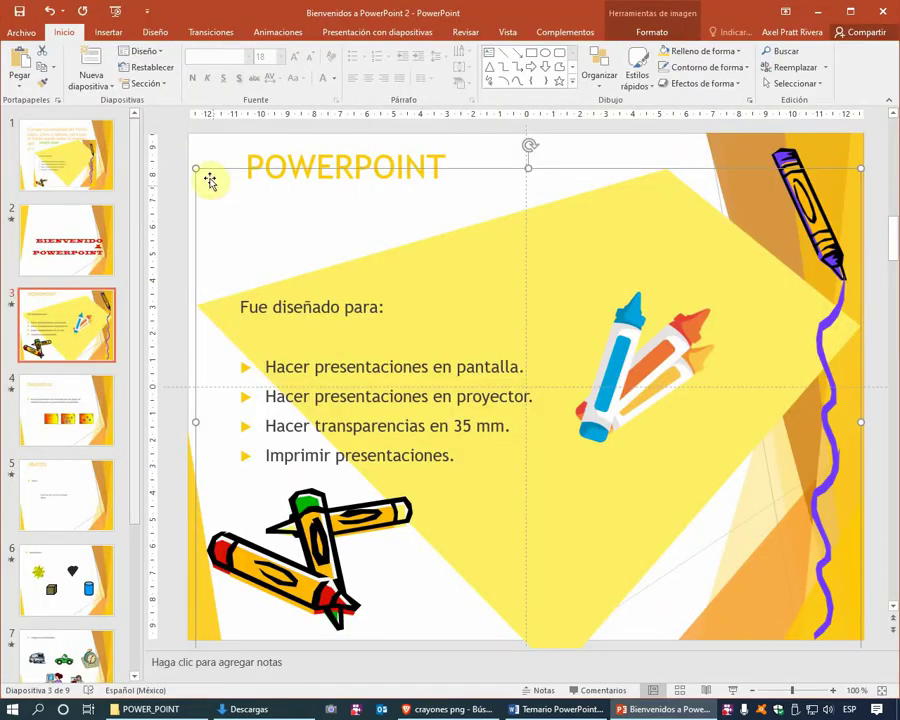
Page through slides 4 to 7: Diapositivas, OBJETOS, Autoformas and the clip-art slide
click(197, 147)
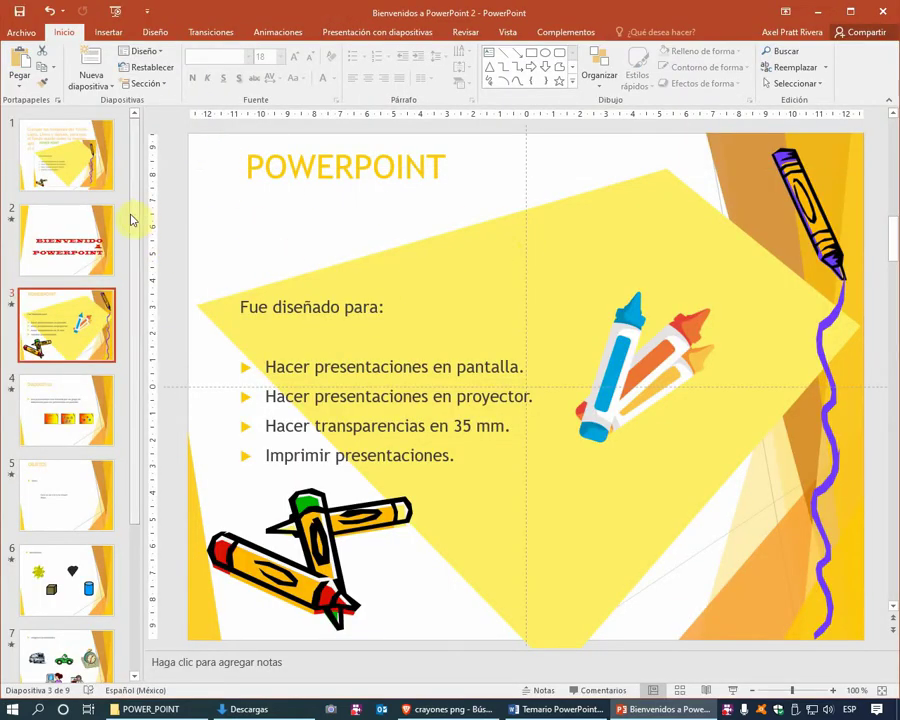
click(83, 395)
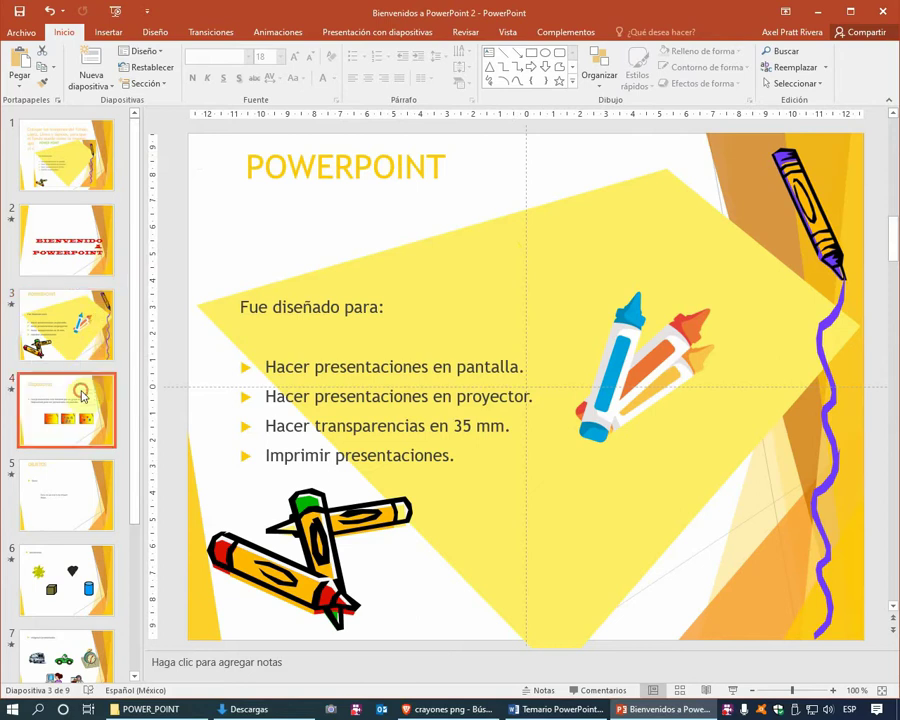
scroll(83, 395, down, 2)
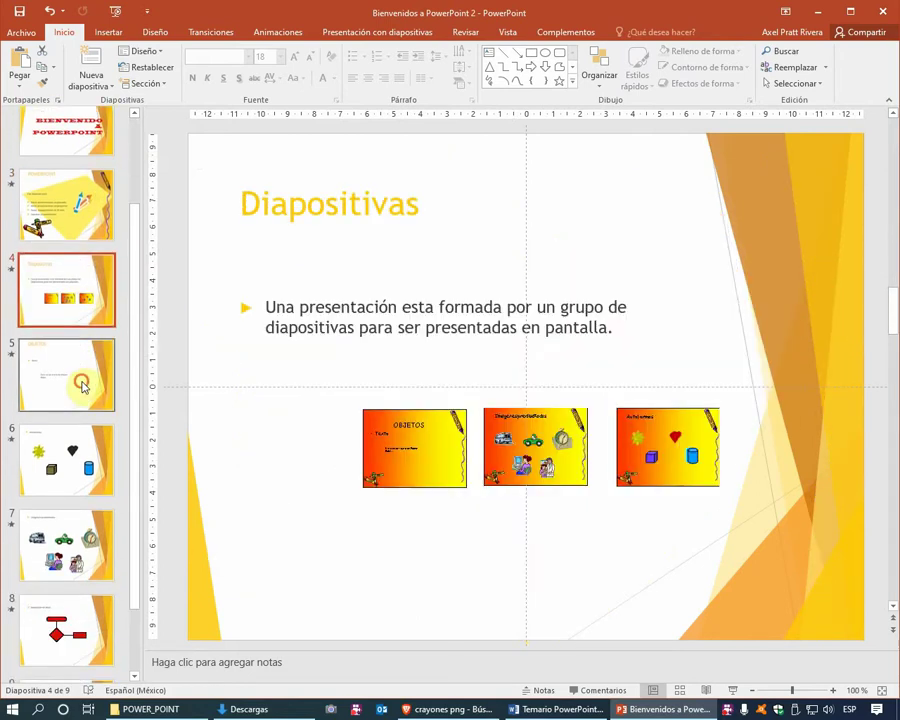
click(83, 388)
click(69, 446)
scroll(69, 450, down, 1)
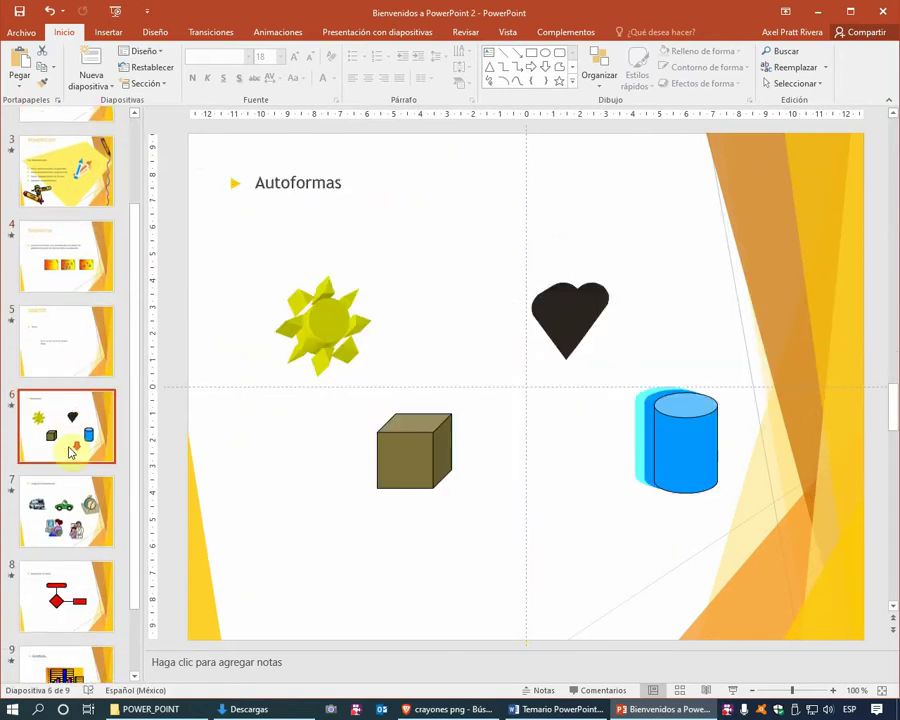
scroll(69, 452, down, 1)
click(70, 452)
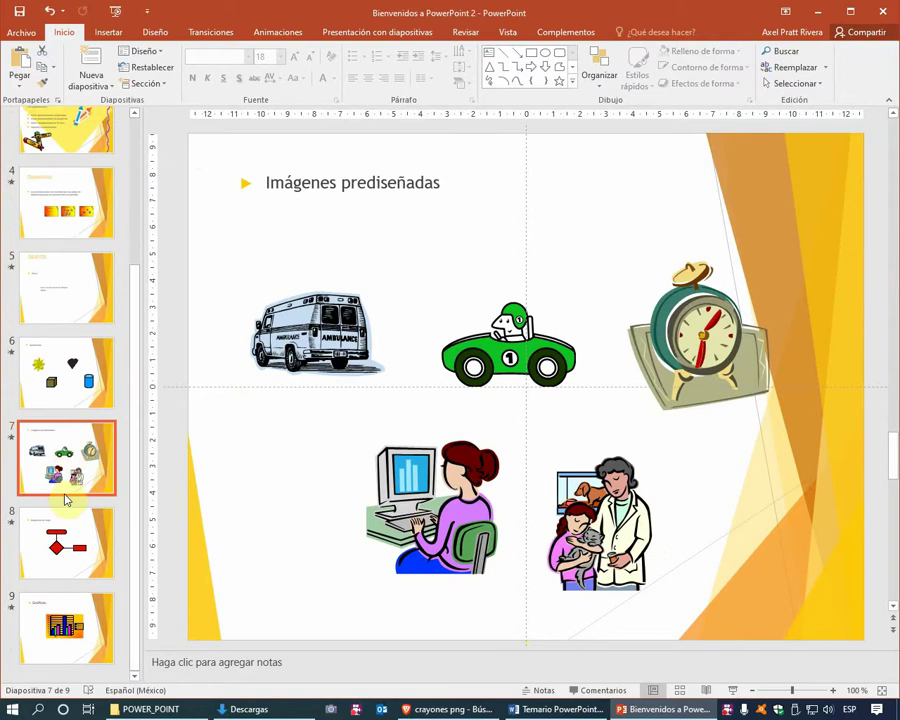
Review slide 8 and the Graficas chart slide, then return to slide 1
click(68, 527)
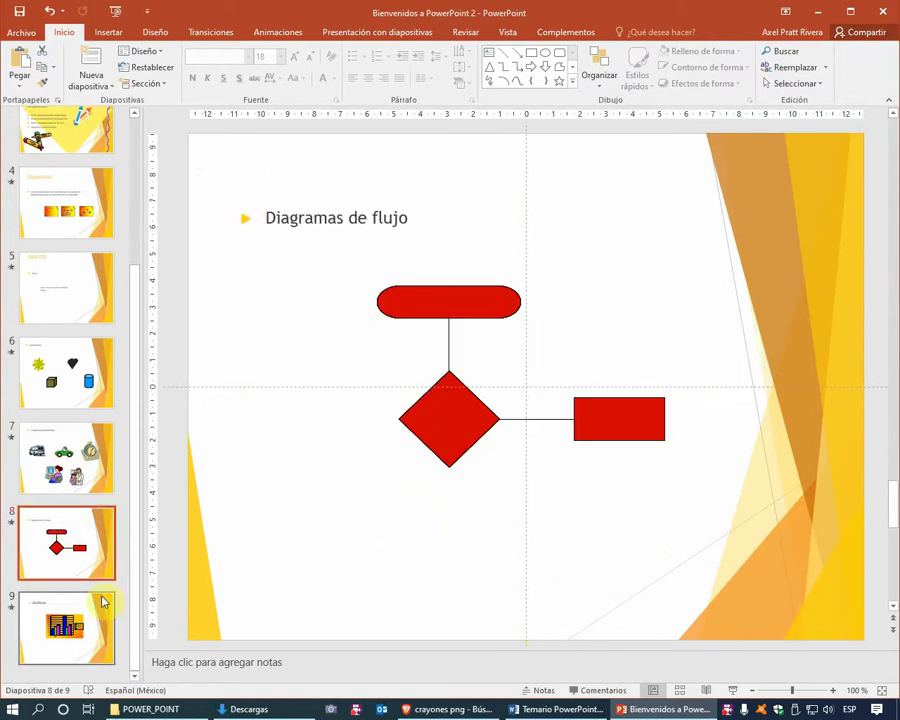
click(92, 610)
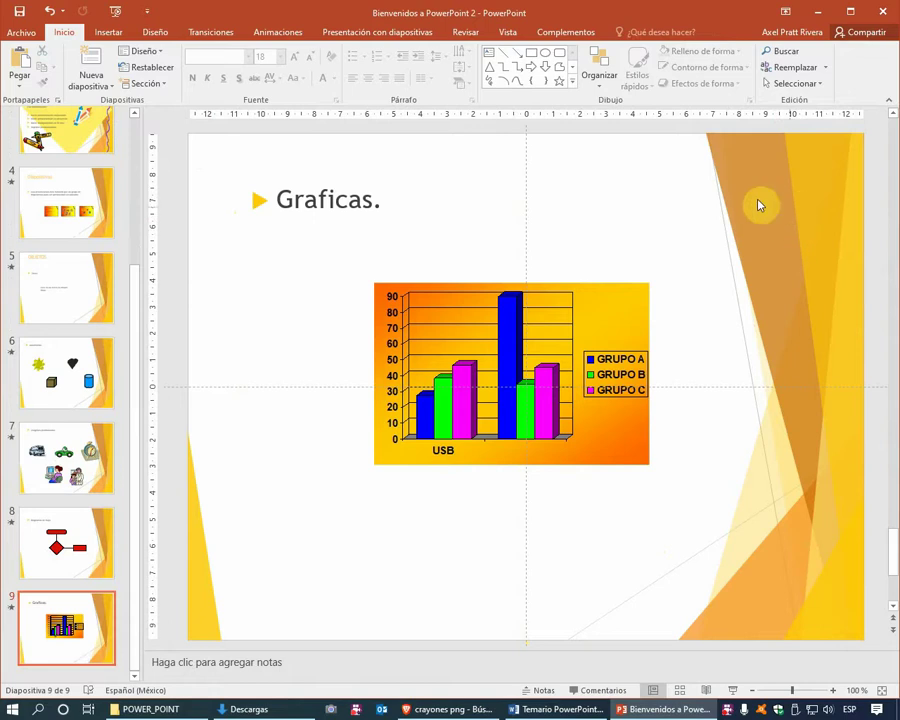
scroll(70, 250, up, 3)
scroll(70, 250, up, 3)
click(80, 175)
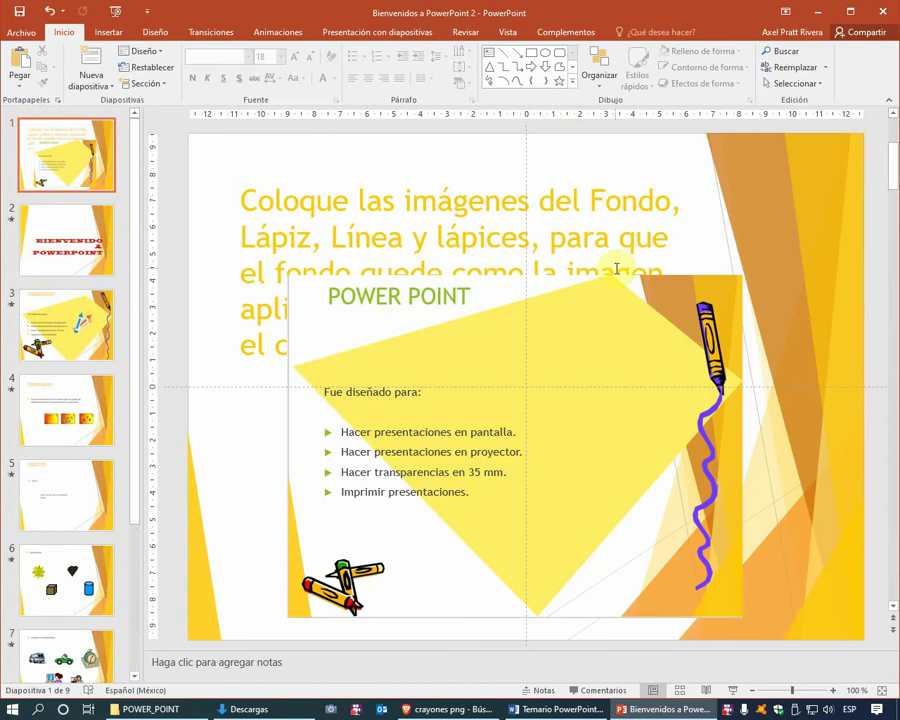
Close the deck and open 'Copiar, Cortar, Pegar y Eliminar Diapositivas' from disk
key(ctrl+w)
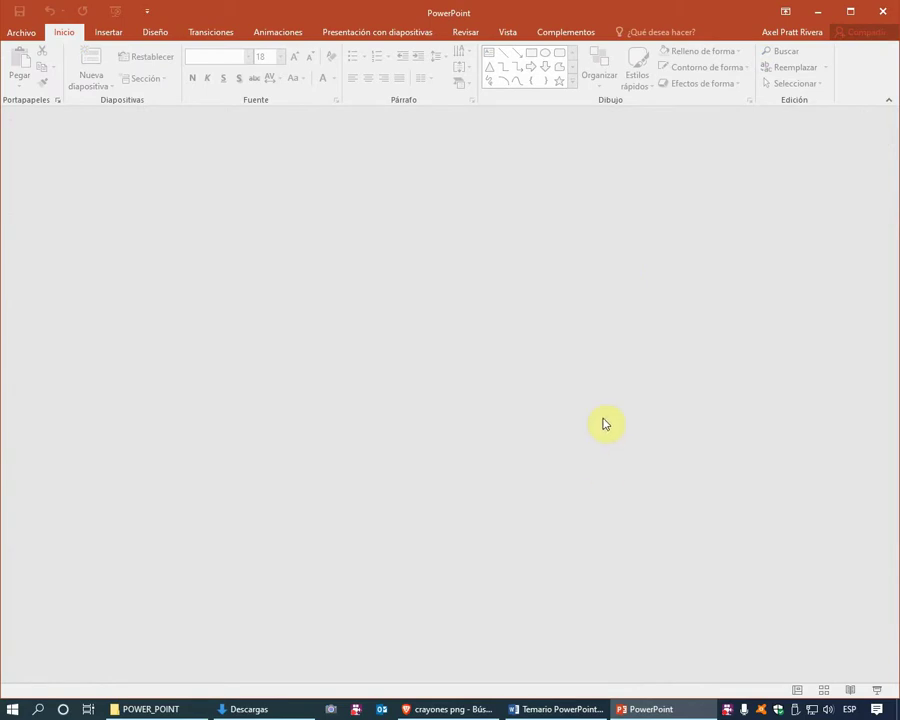
click(24, 33)
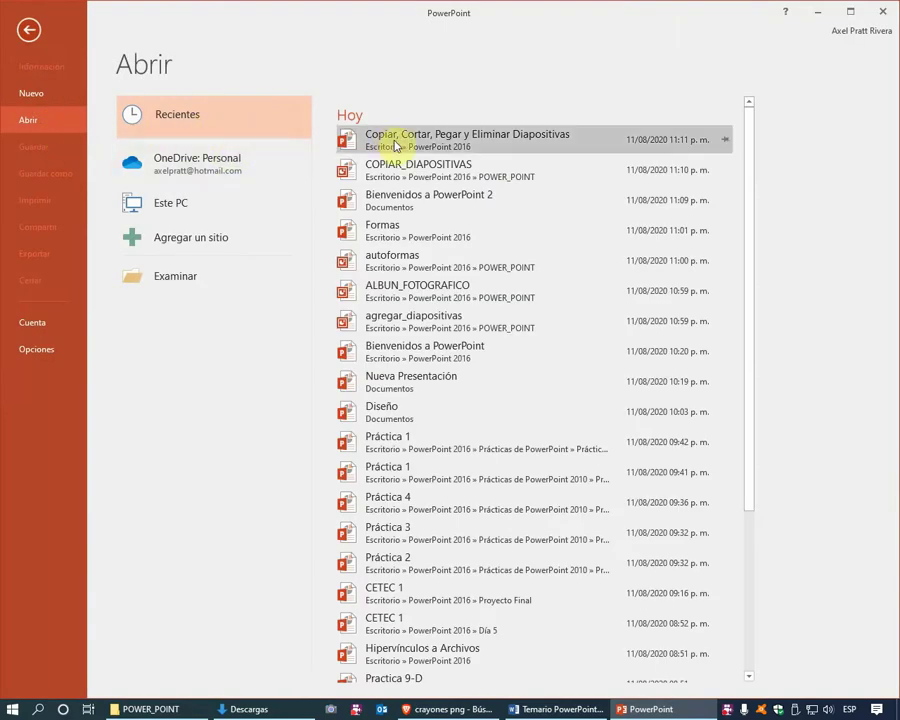
click(167, 283)
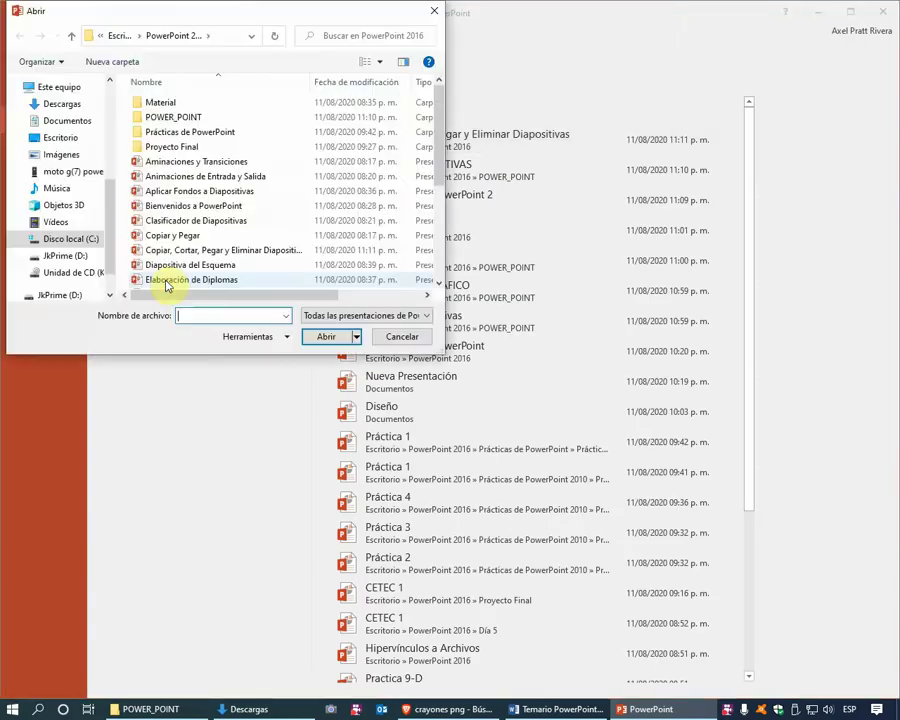
click(180, 250)
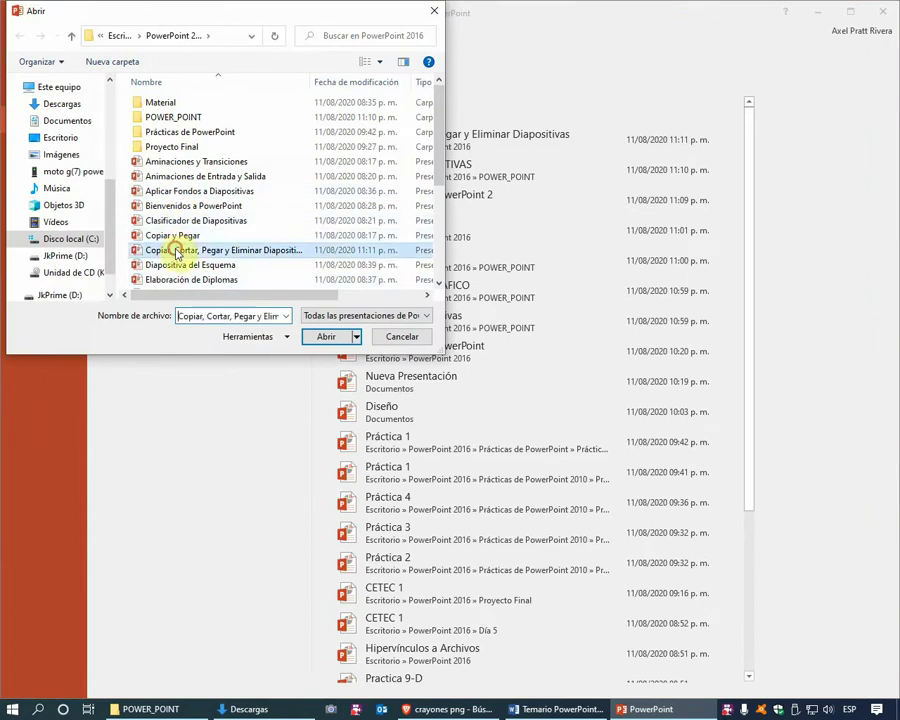
click(321, 338)
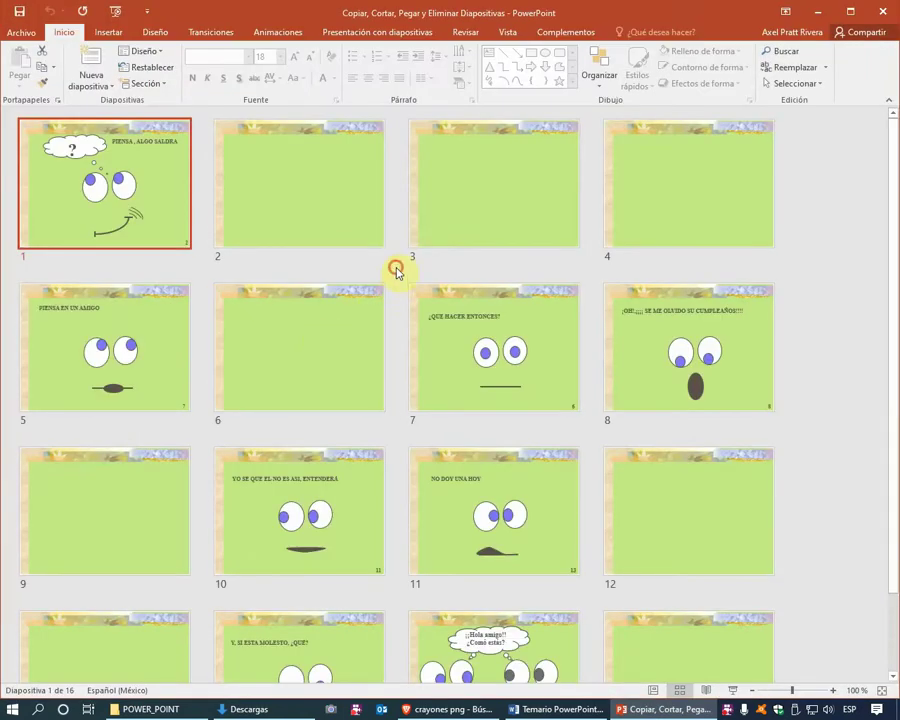
Leave Slide Sorter for Normal view on slide 2
click(396, 270)
click(399, 261)
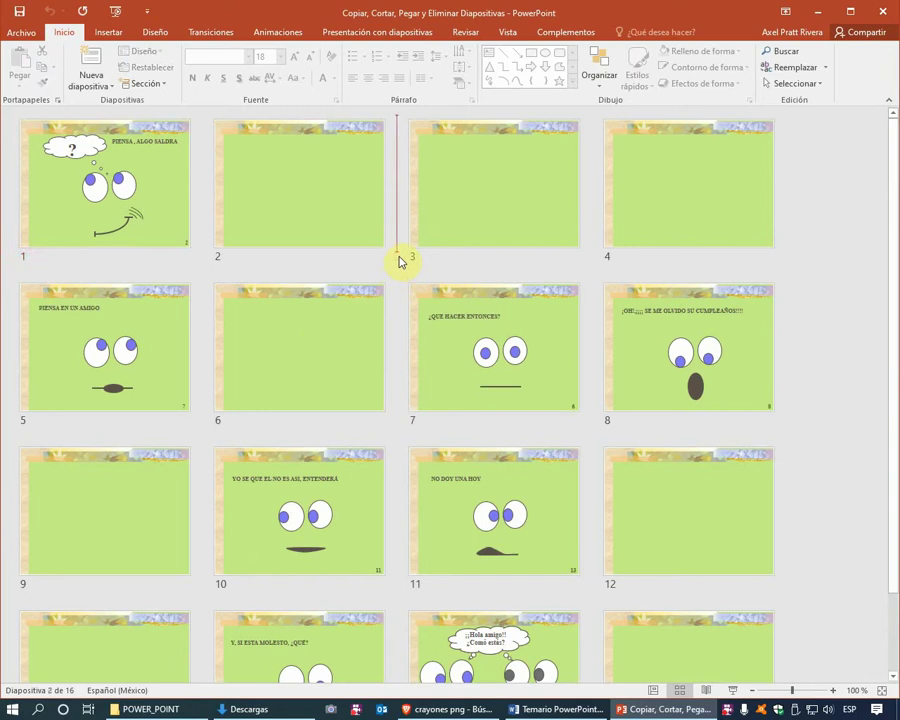
click(655, 695)
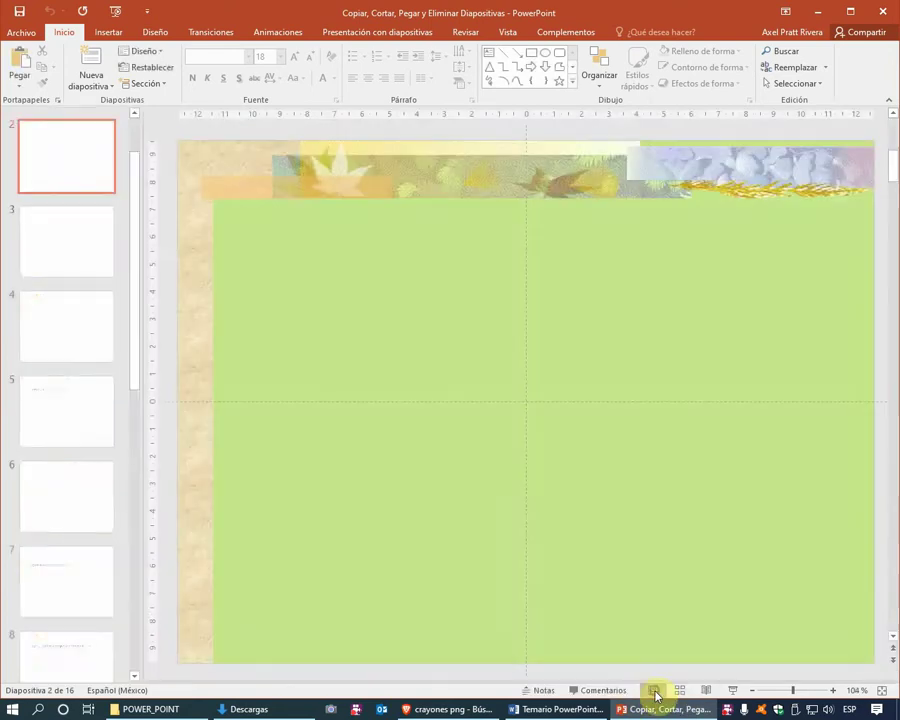
Go to slide 1 and list the NATURE layouts for a new slide
scroll(81, 162, up, 2)
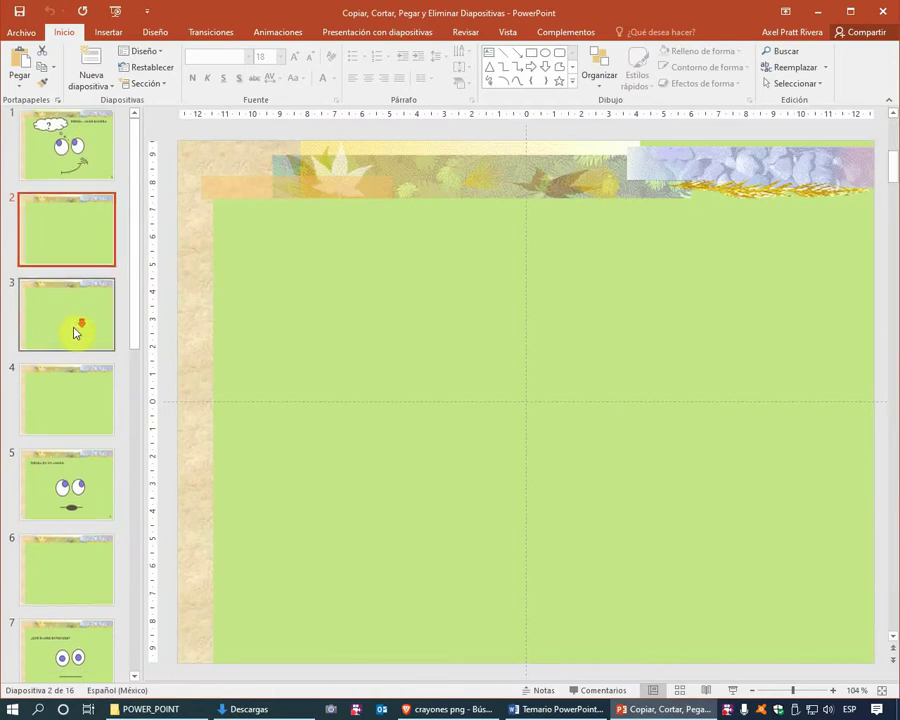
scroll(76, 328, down, 2)
scroll(76, 330, up, 2)
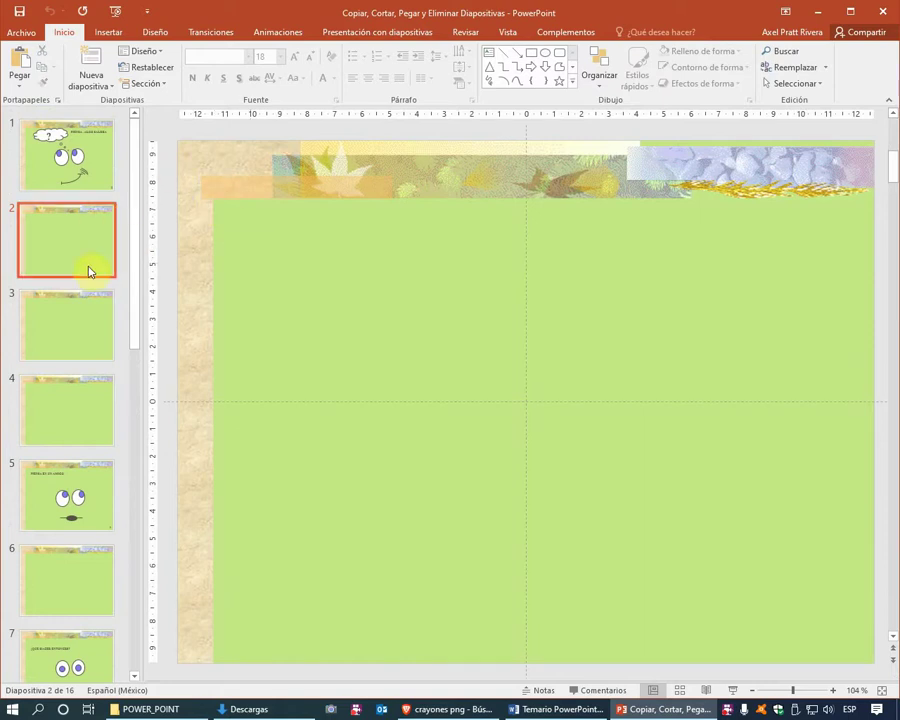
scroll(88, 266, down, 2)
scroll(88, 296, down, 2)
scroll(88, 299, down, 4)
scroll(88, 299, down, 2)
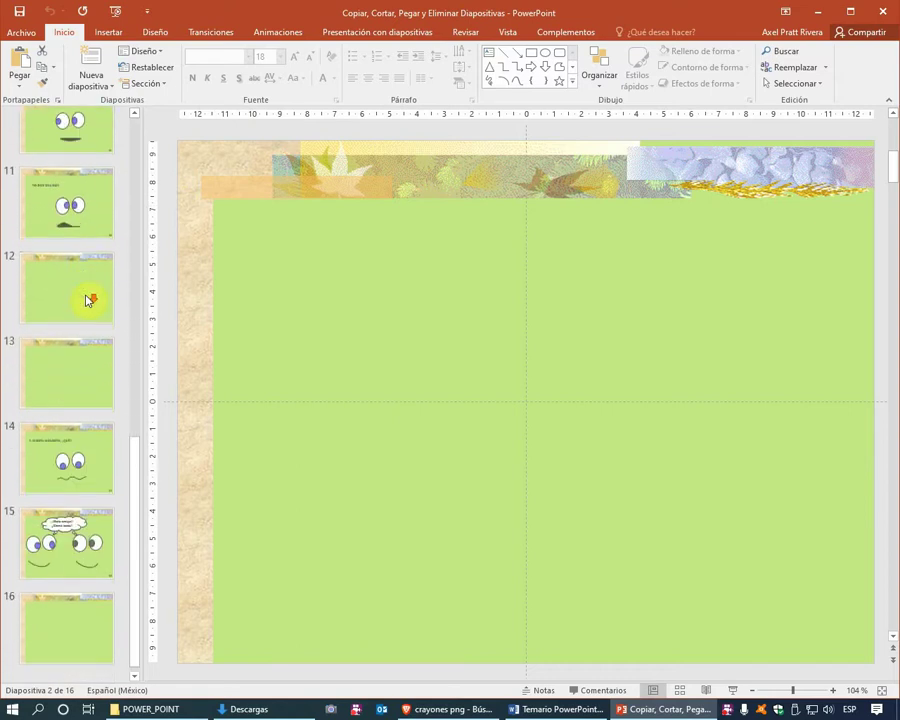
scroll(86, 300, up, 1)
scroll(86, 300, up, 3)
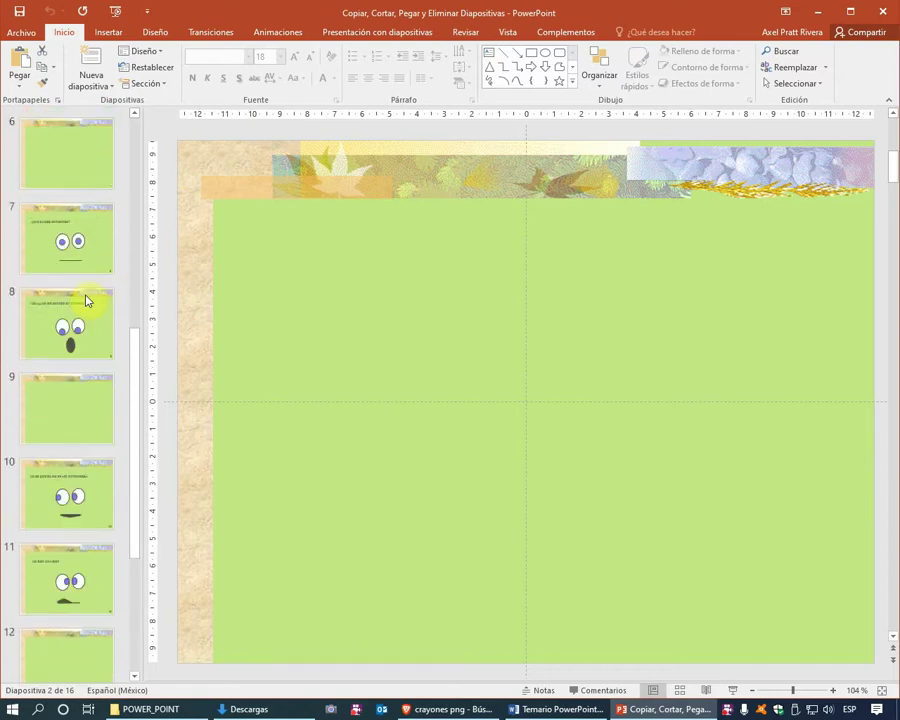
scroll(86, 300, up, 2)
scroll(86, 300, up, 2)
scroll(88, 298, up, 2)
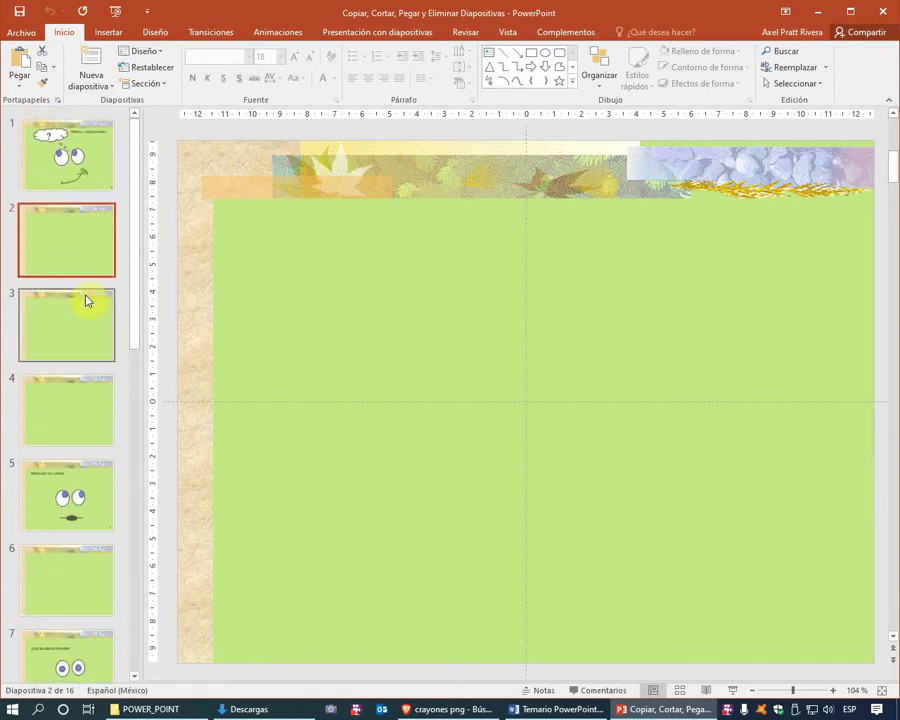
click(94, 170)
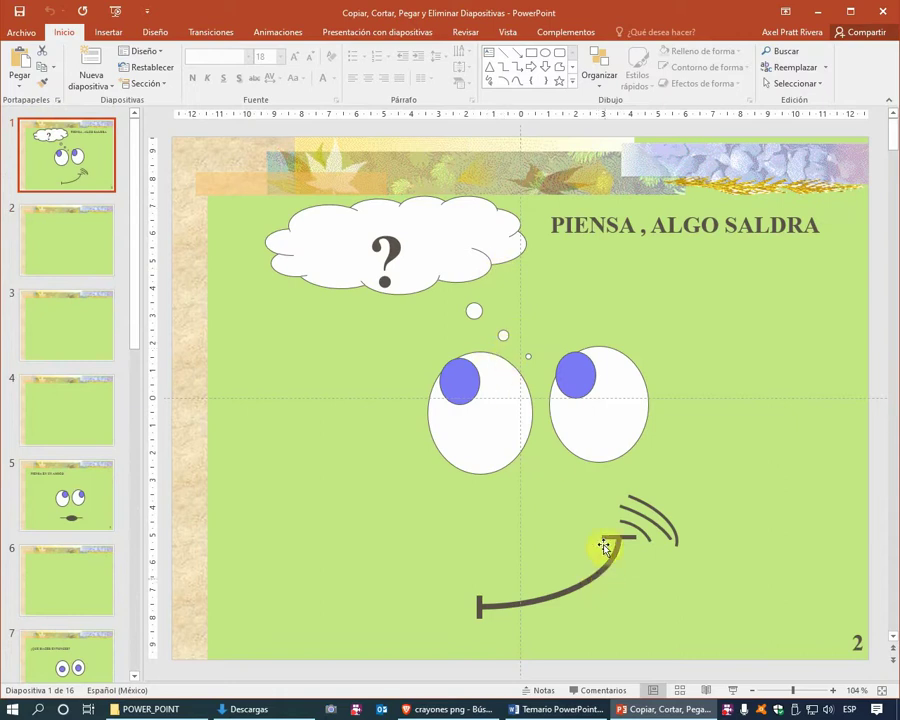
click(170, 303)
click(102, 88)
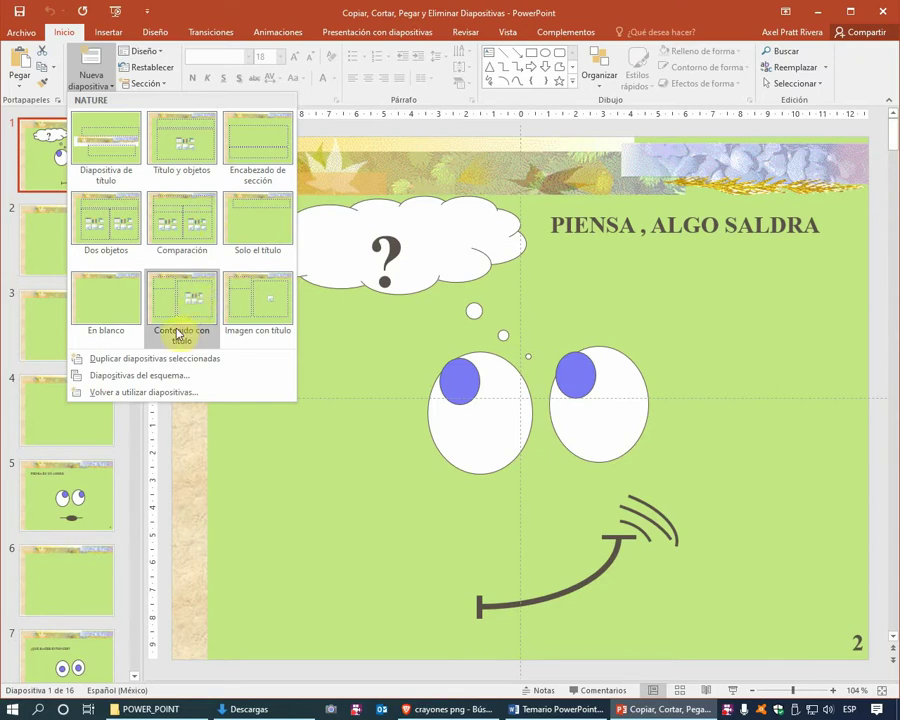
Insert a Contenido con título slide as slide 2 and try its title and text placeholders
click(195, 336)
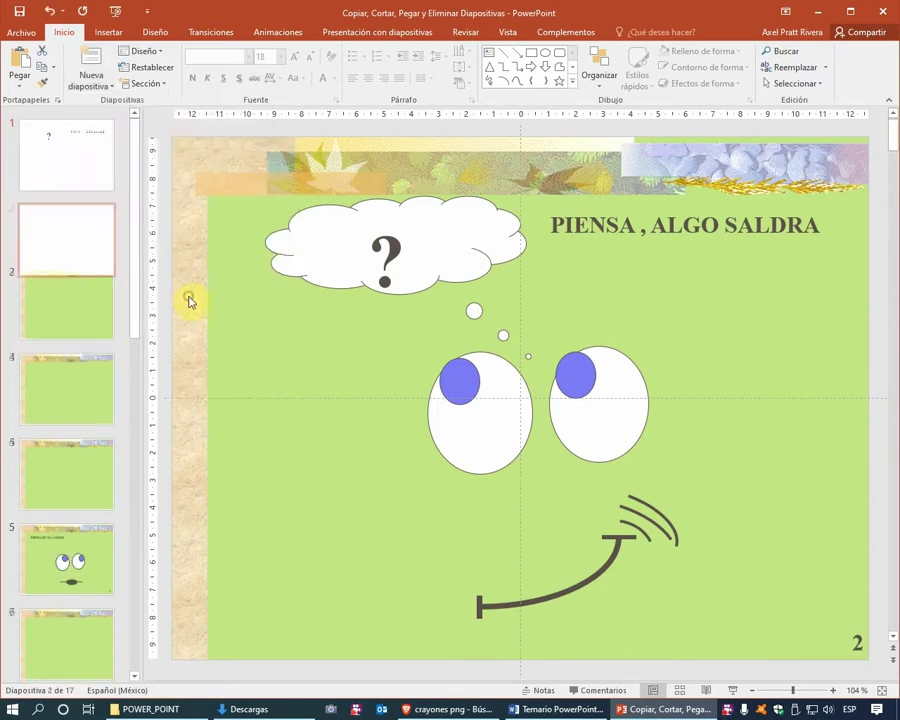
click(75, 246)
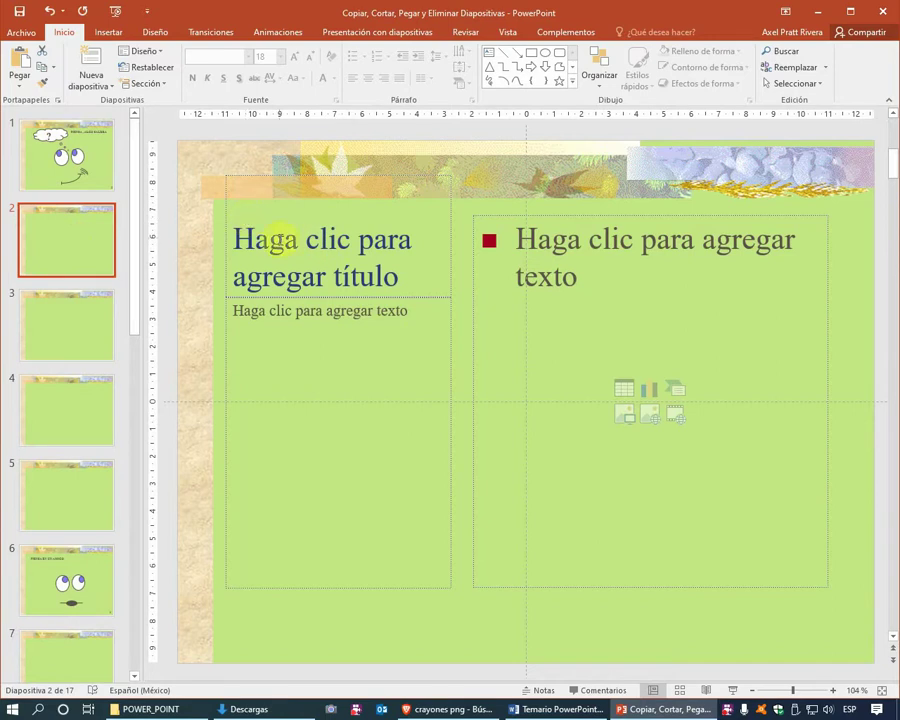
click(300, 237)
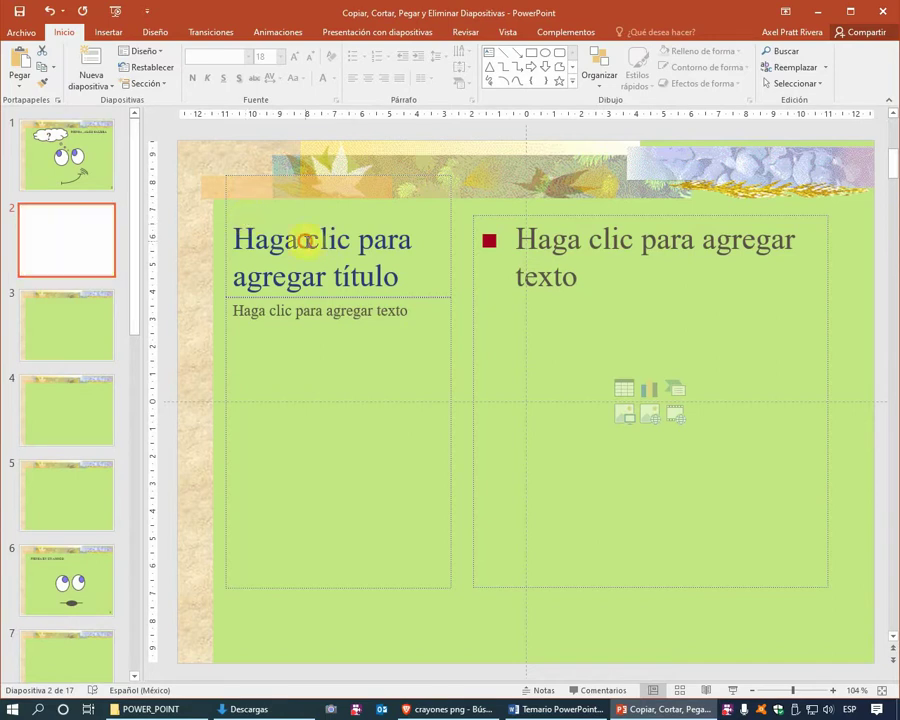
click(305, 309)
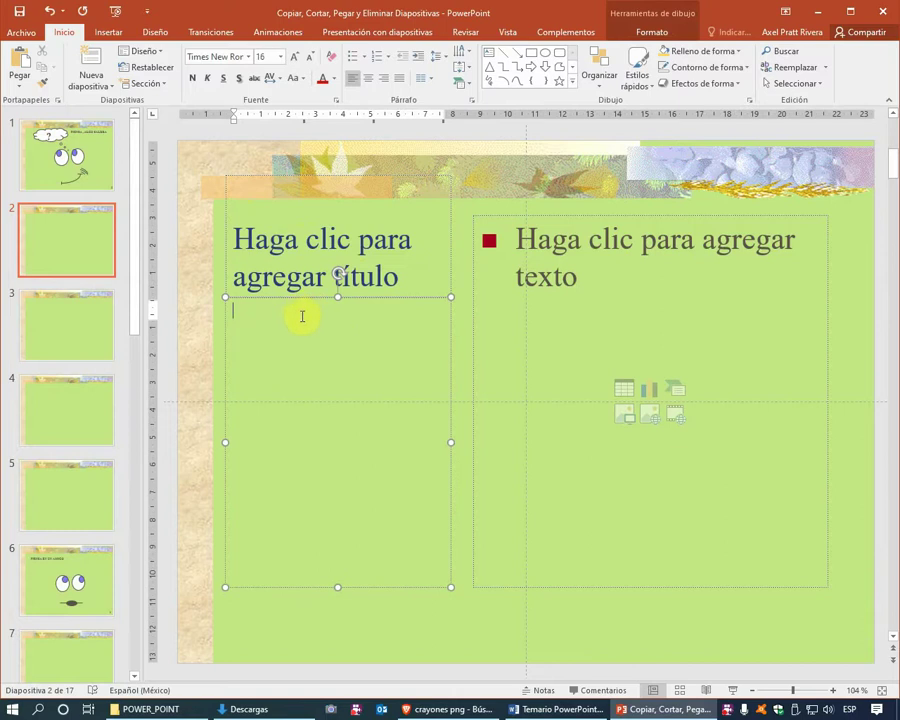
click(572, 245)
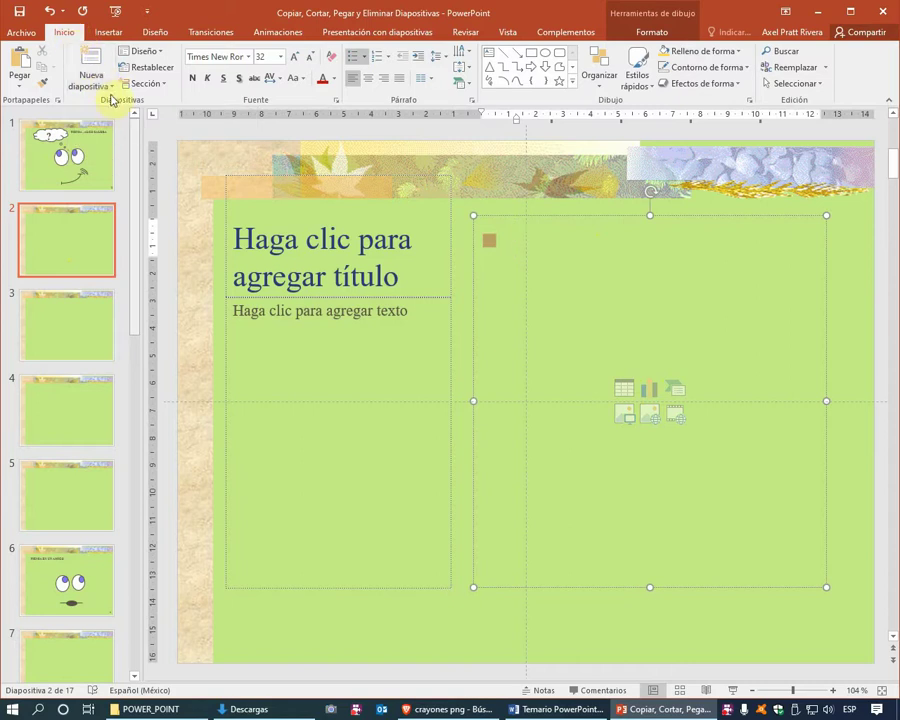
click(110, 88)
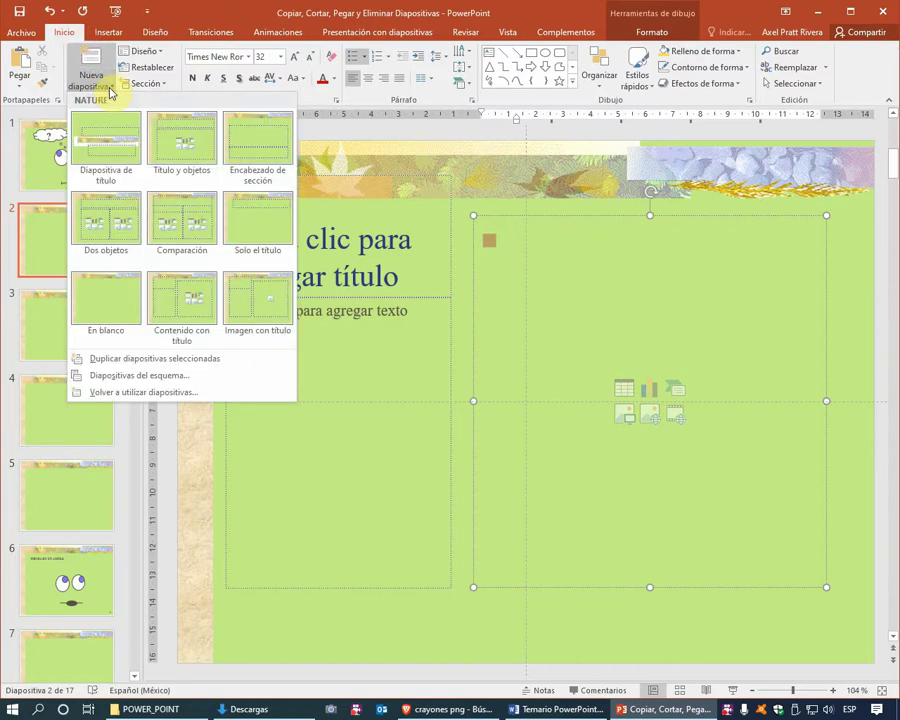
Insert an En blanco slide after slide 2
click(118, 305)
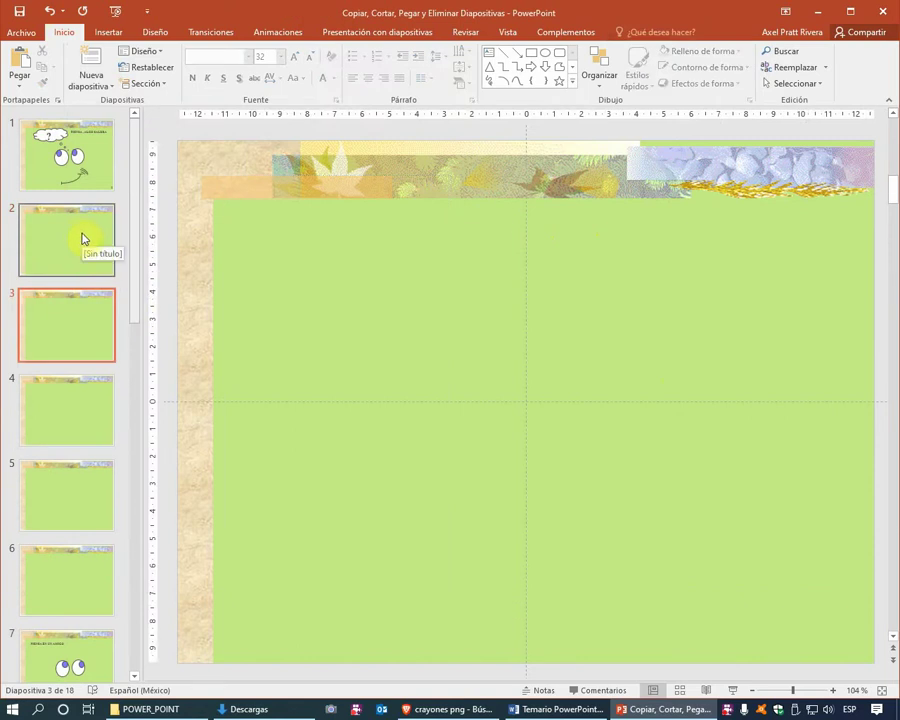
click(77, 236)
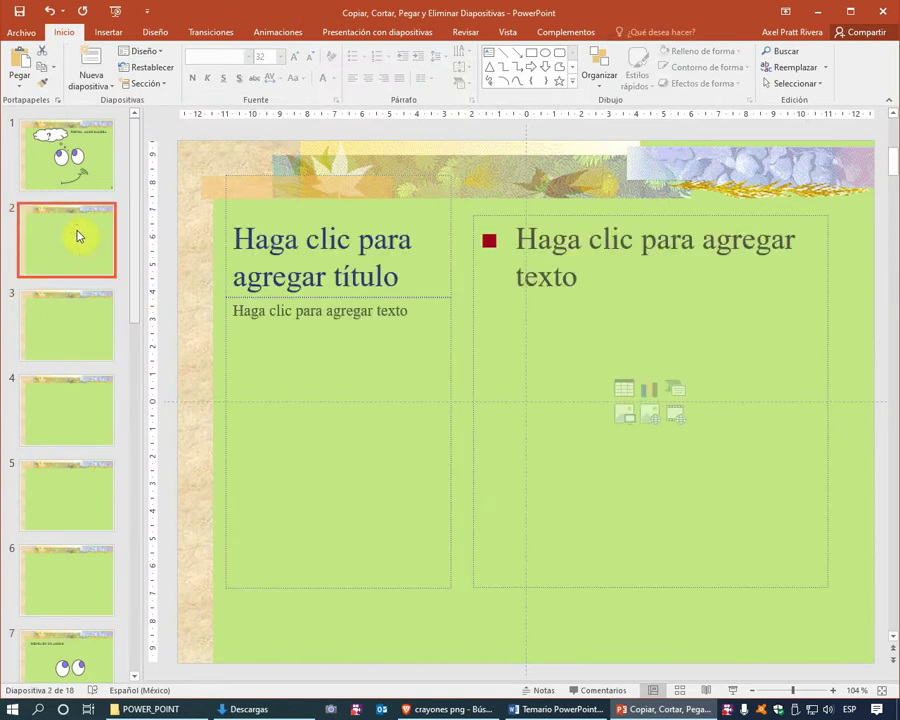
click(77, 313)
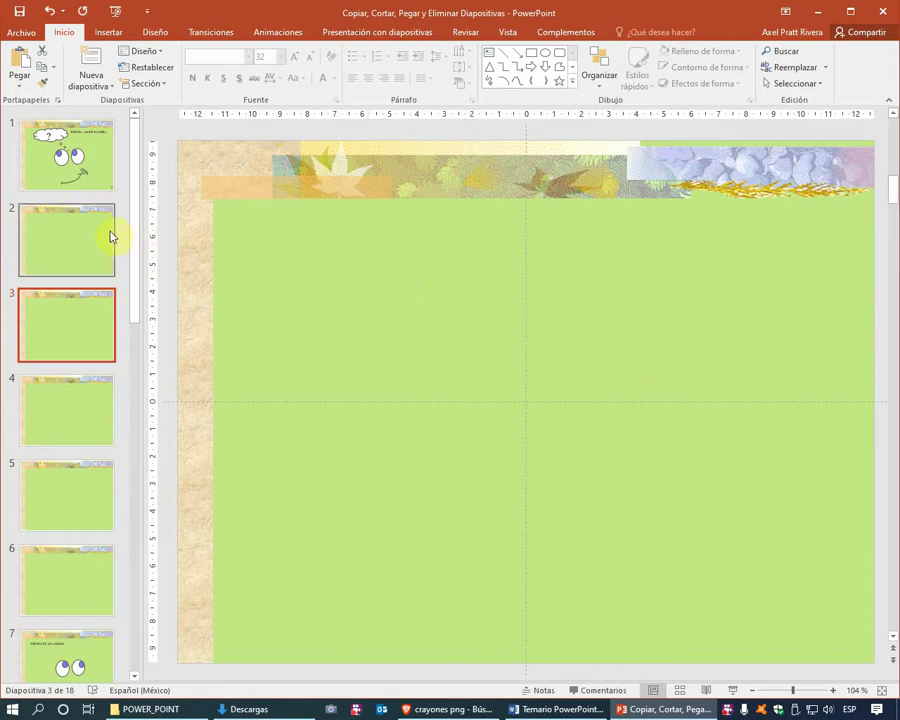
Delete the Contenido con título slide from position 2
click(69, 238)
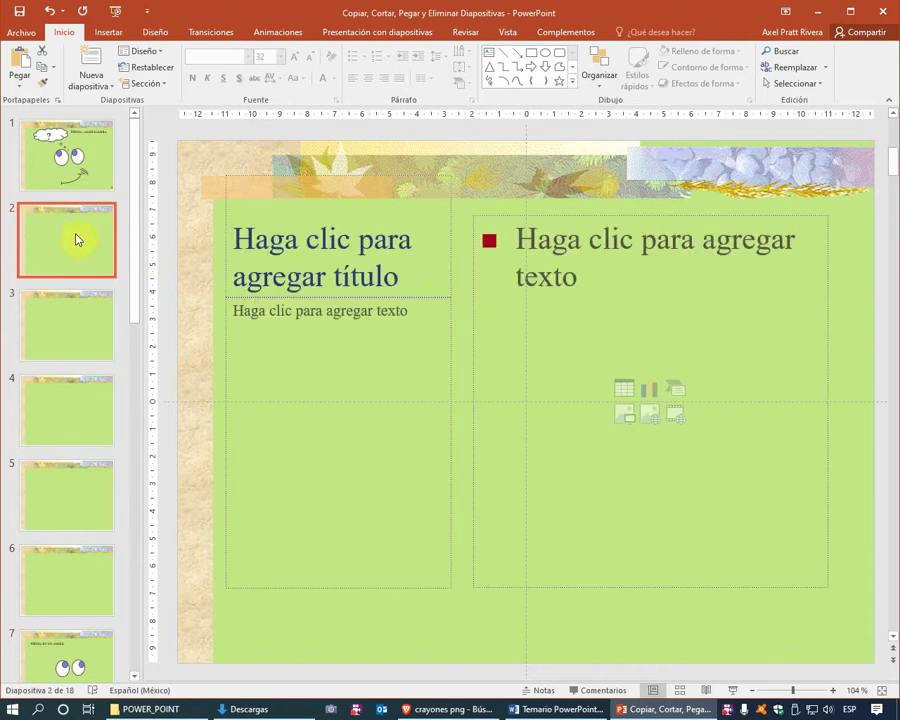
right_click(86, 235)
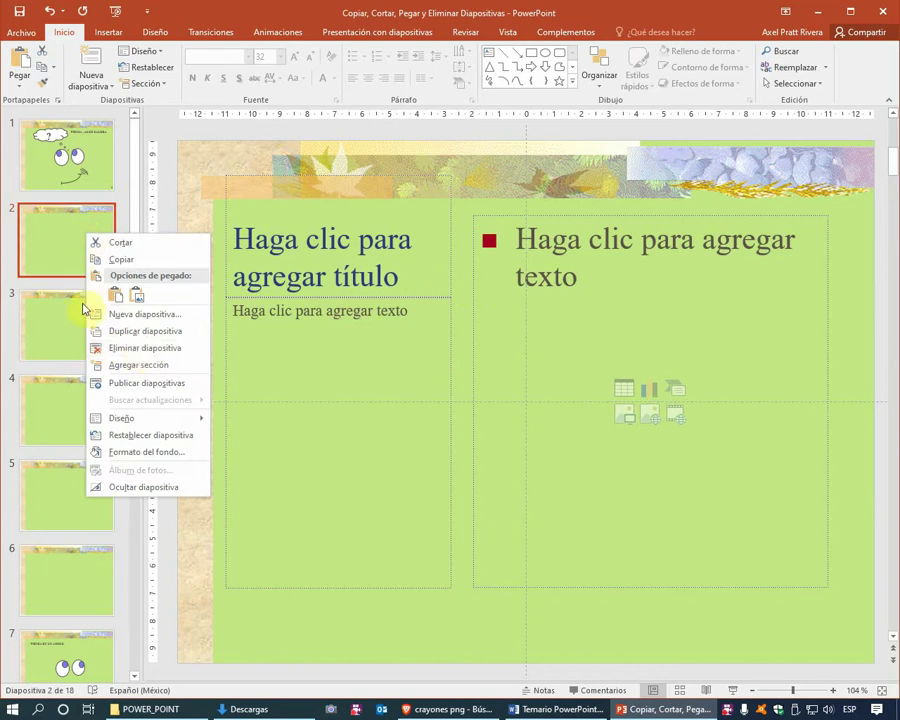
click(70, 243)
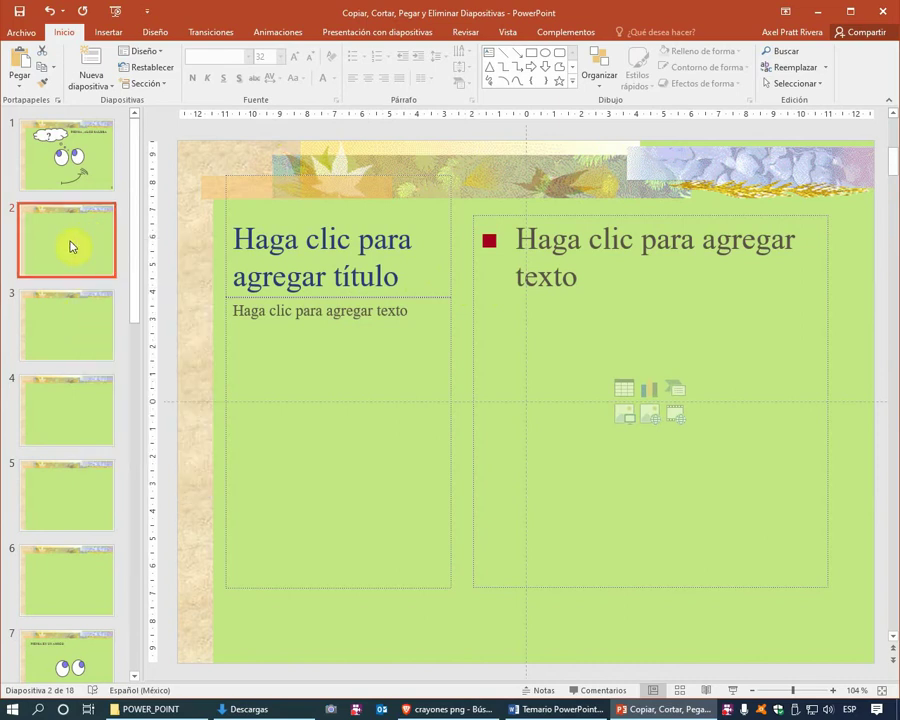
key(Delete)
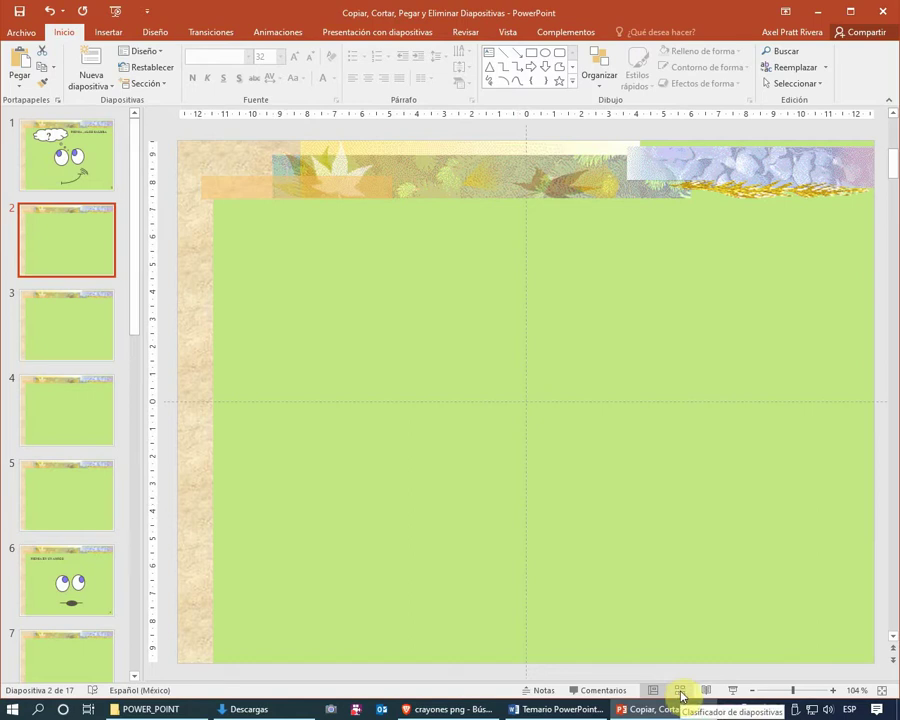
Cycle through Notes, Outline, Slide Sorter, Notes Page and Reading views, ending in Slide Sorter
click(516, 34)
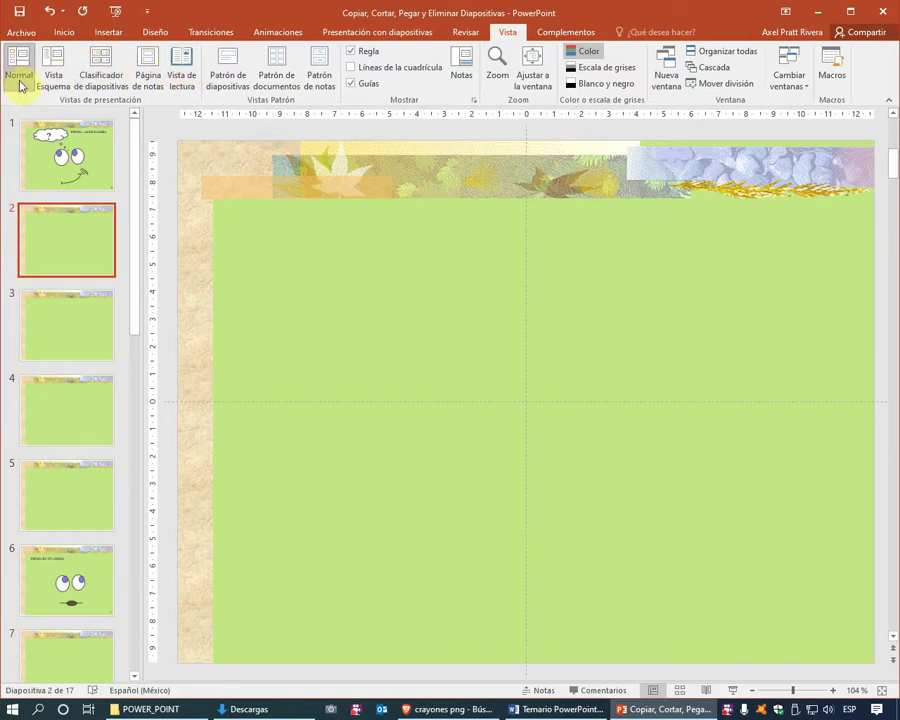
click(22, 73)
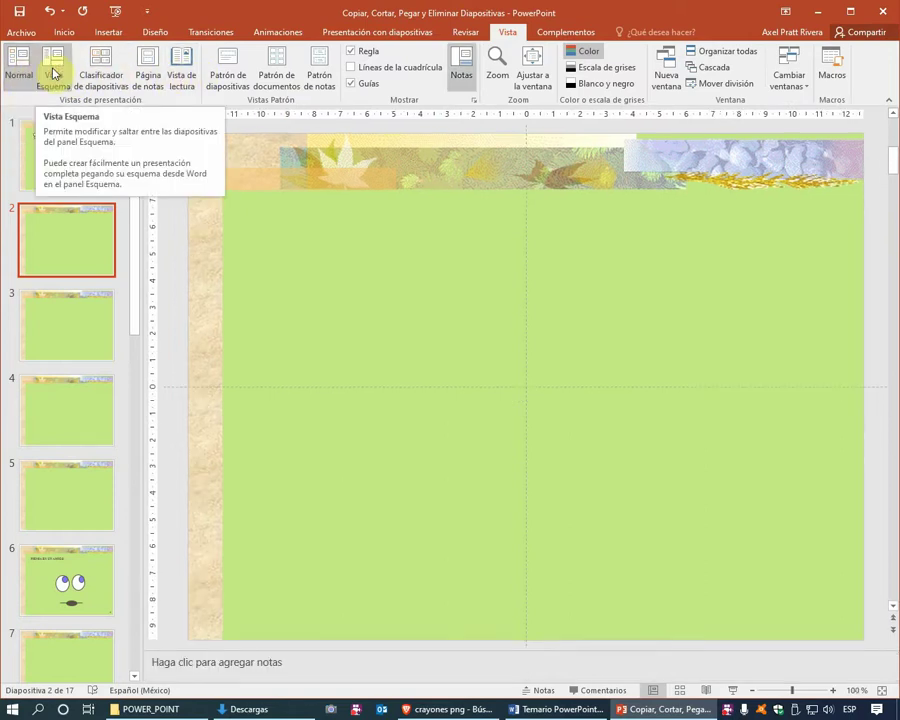
click(55, 73)
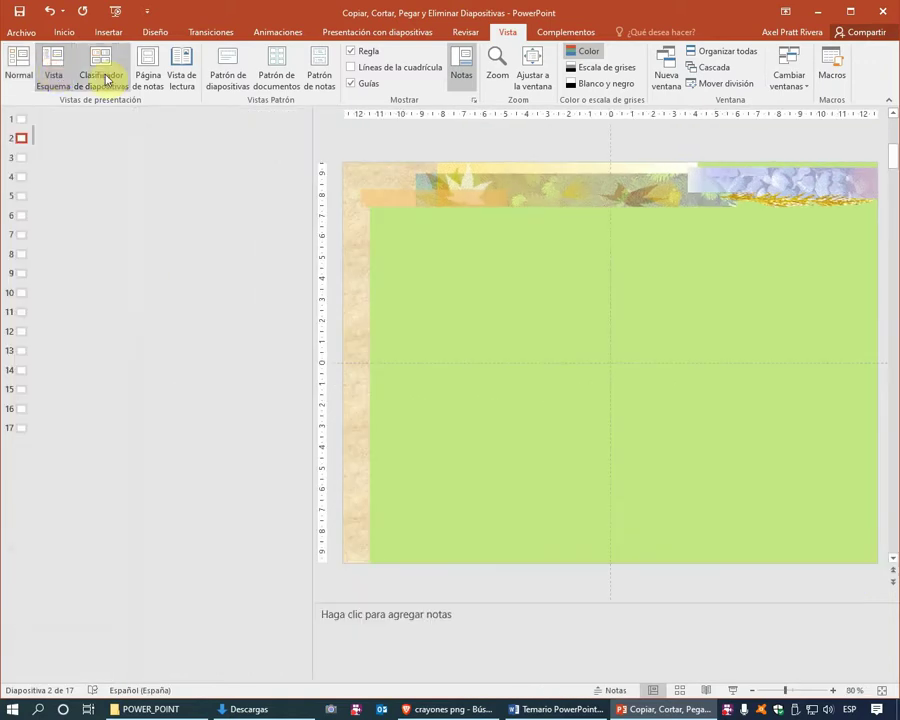
click(103, 77)
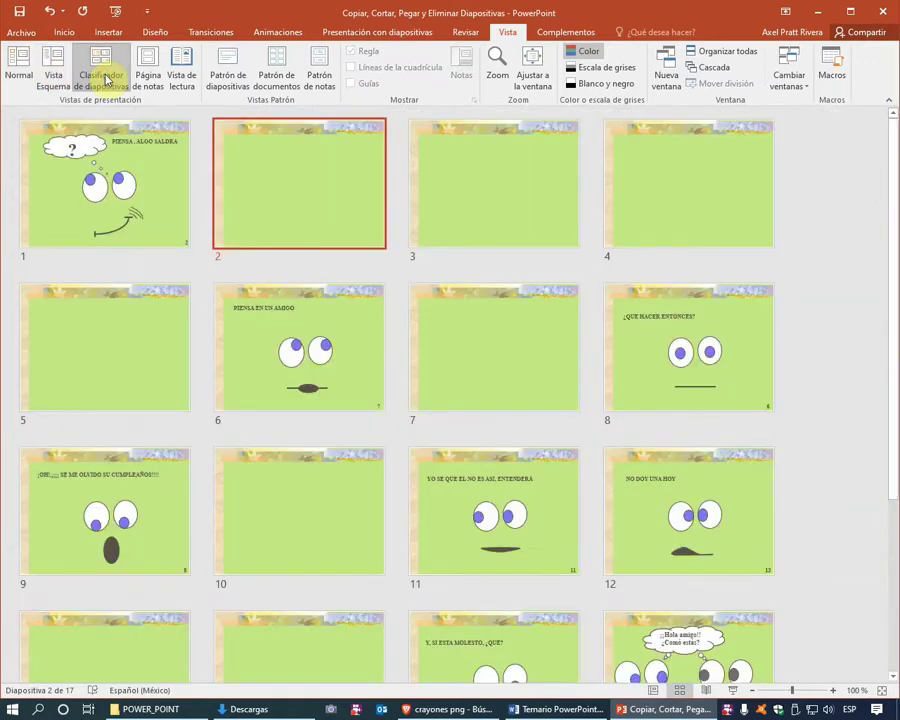
click(147, 79)
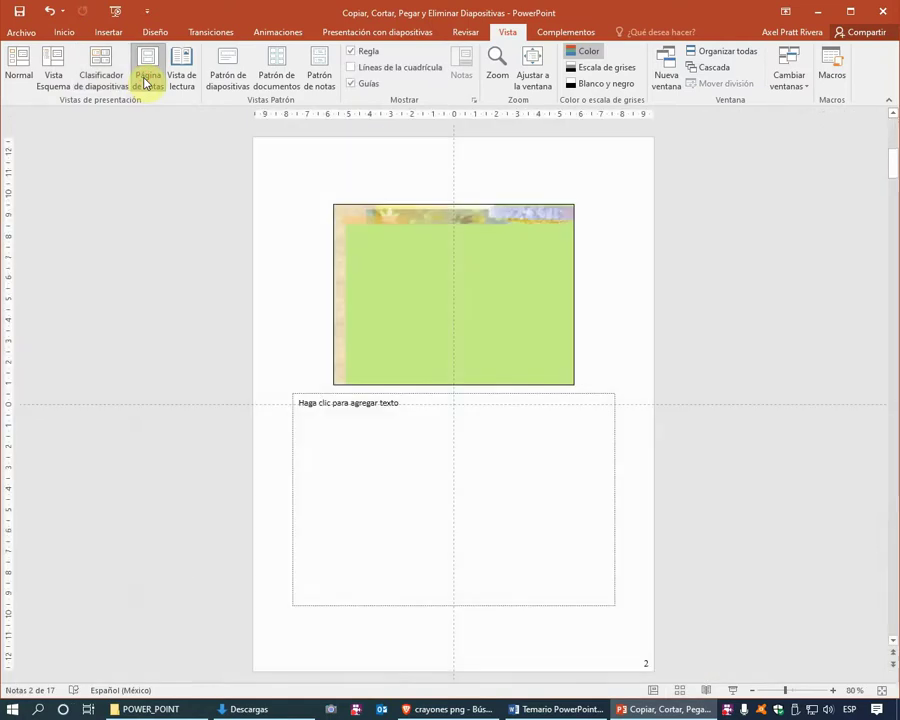
click(177, 82)
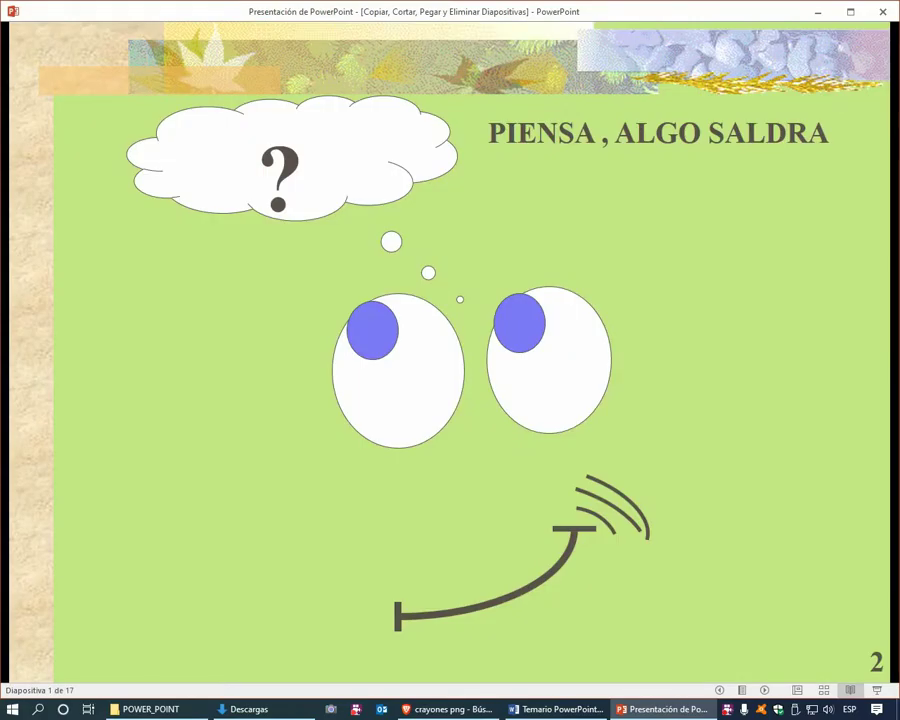
key(Escape)
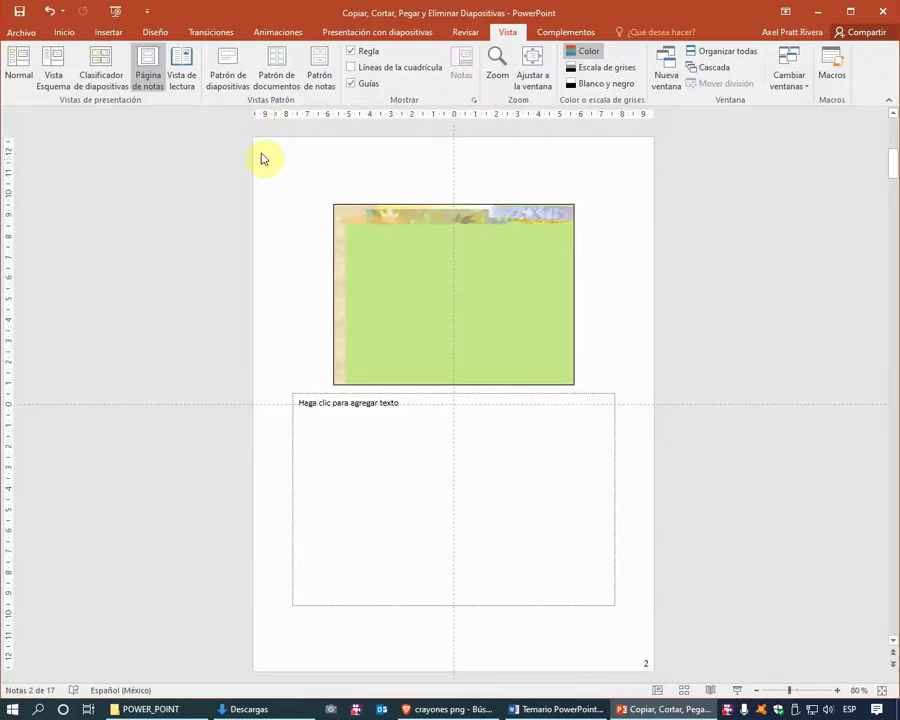
click(104, 76)
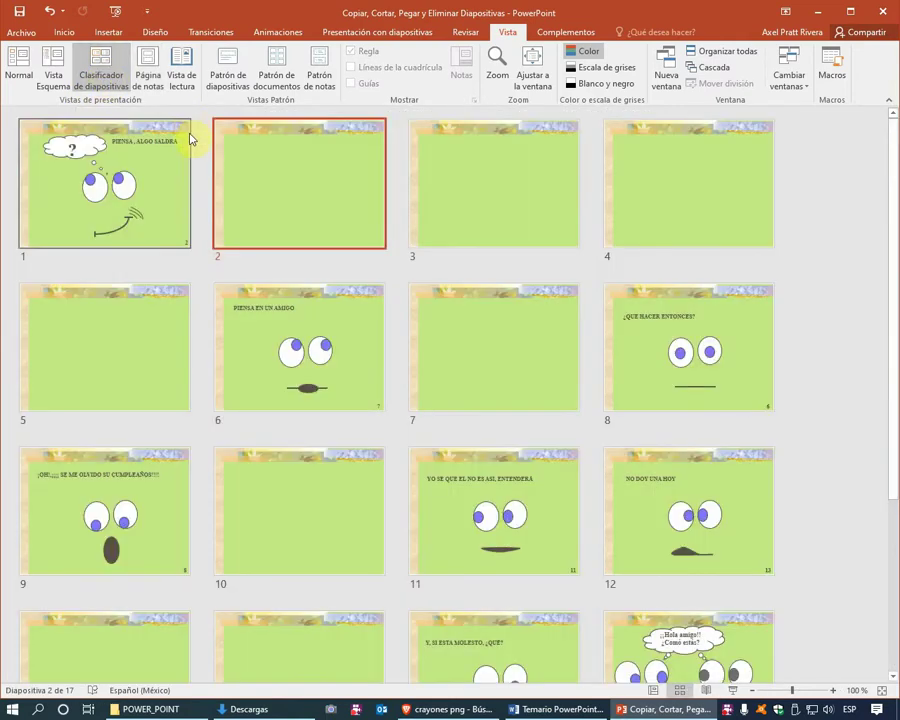
Delete the three blank slides 2 through 4 in Slide Sorter
click(208, 254)
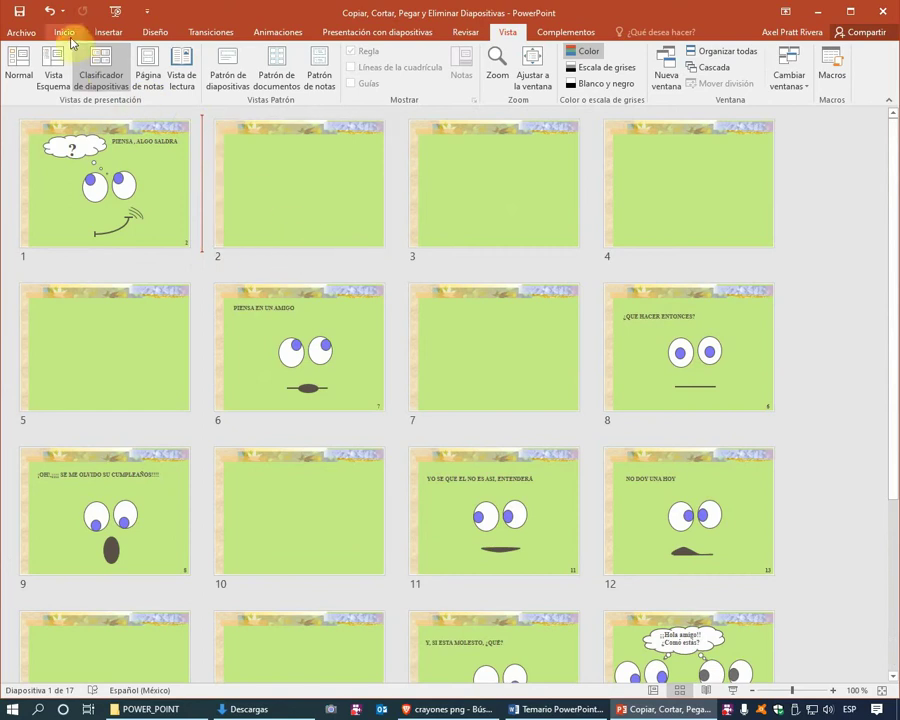
click(68, 36)
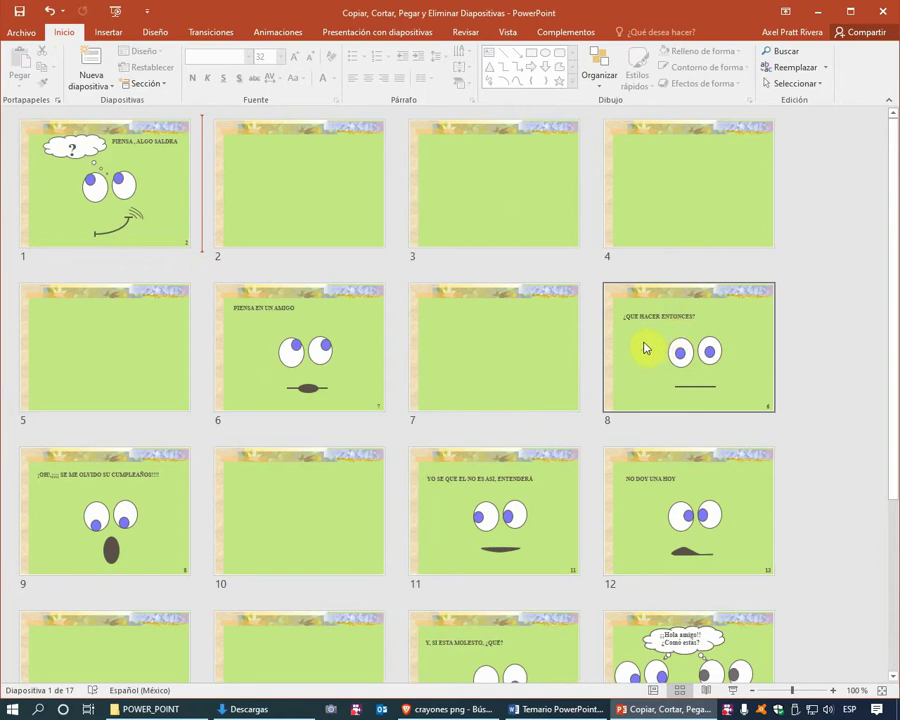
click(202, 272)
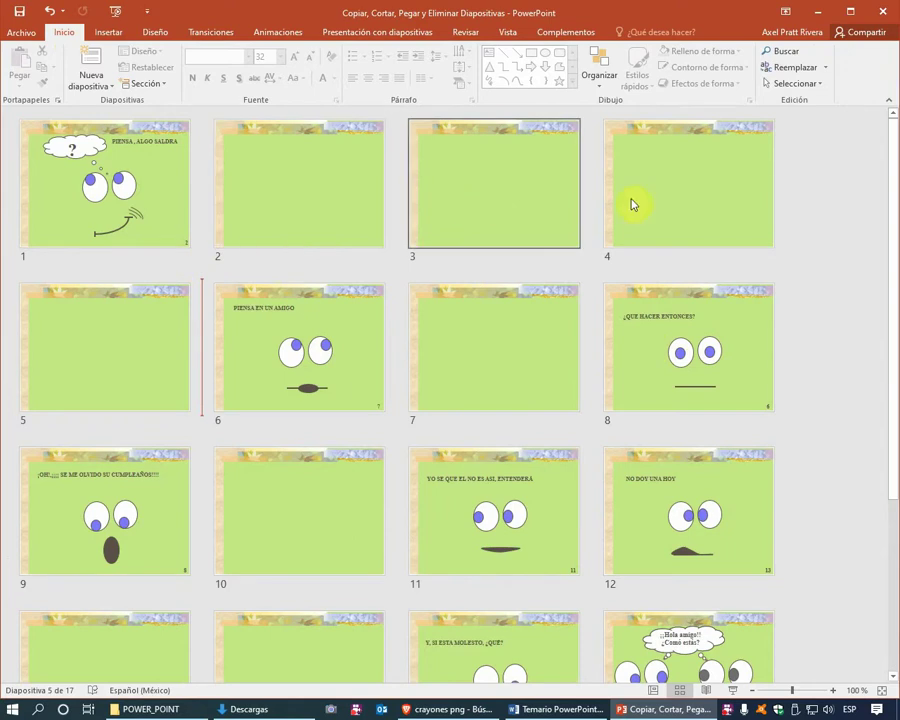
click(357, 196)
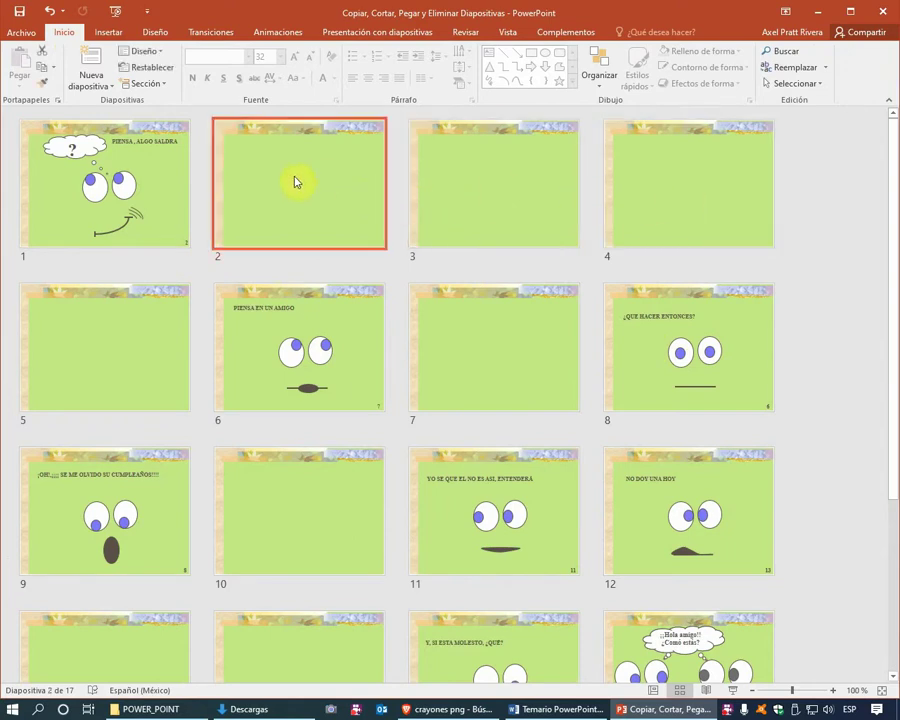
shift+click(666, 190)
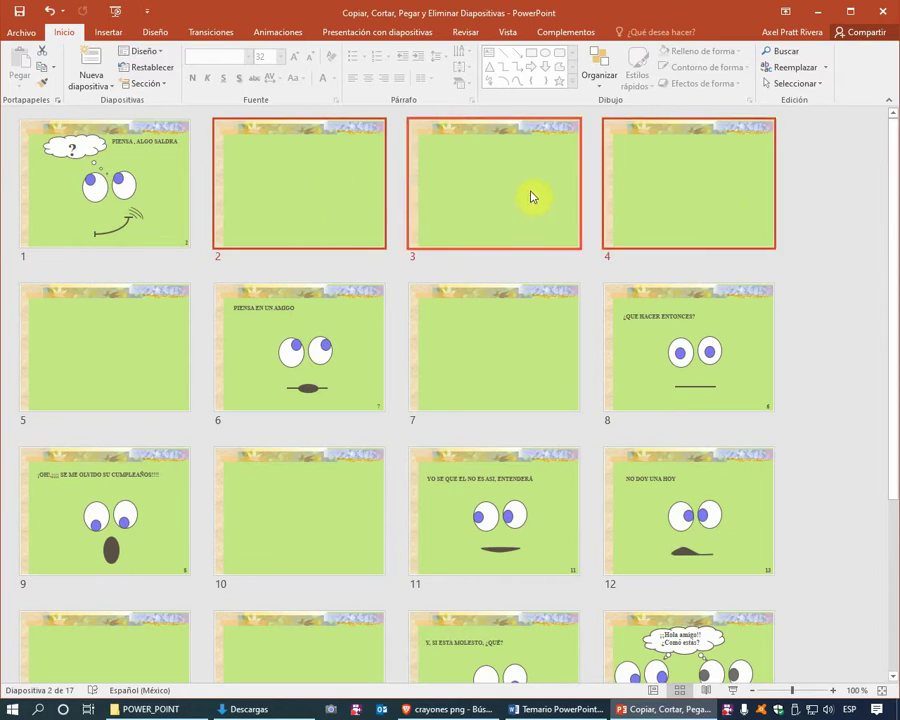
key(Delete)
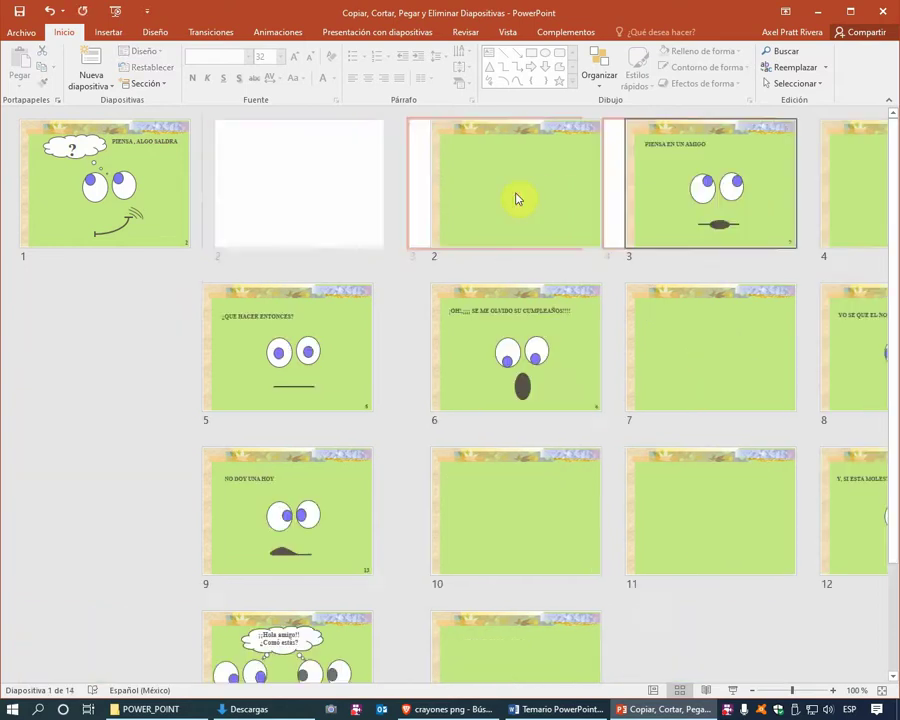
Delete five more blank slides (2, 4, 7, 10, 11), then select the remaining blank slide 9
click(340, 205)
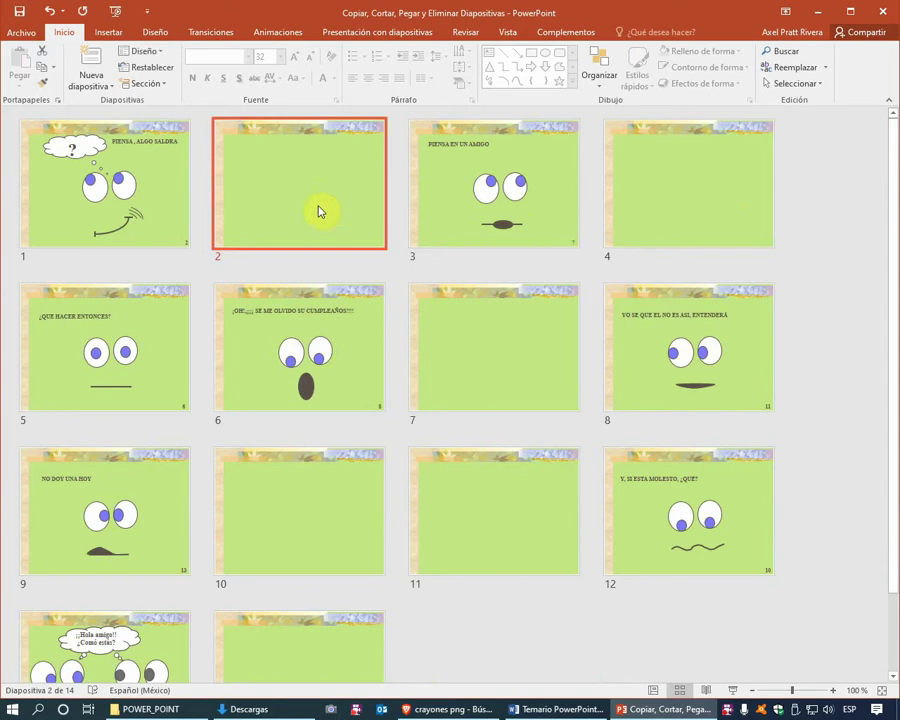
click(313, 180)
ctrl+click(672, 196)
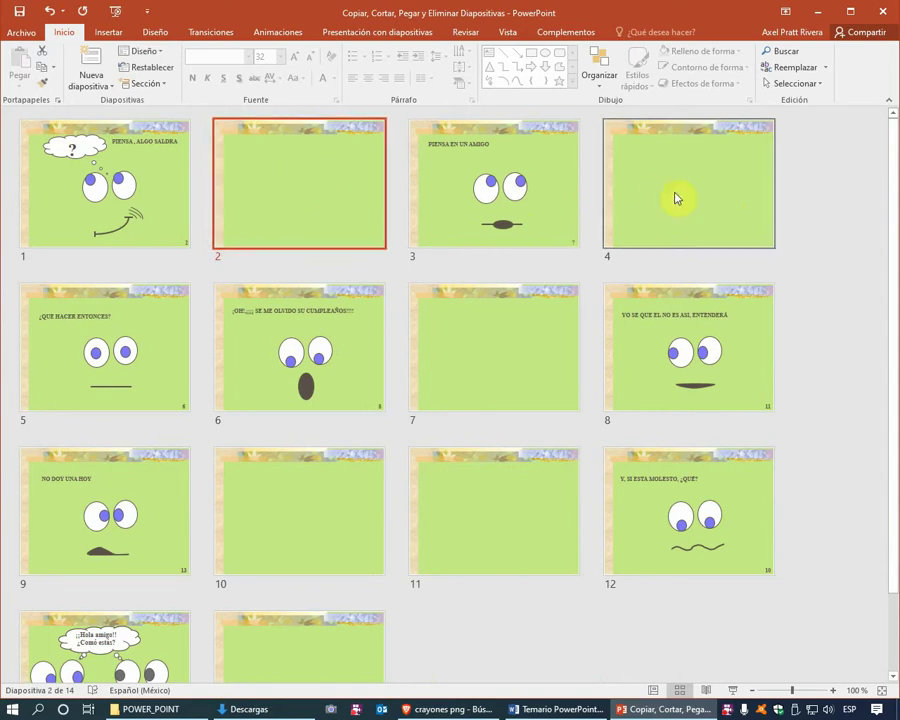
ctrl+click(502, 320)
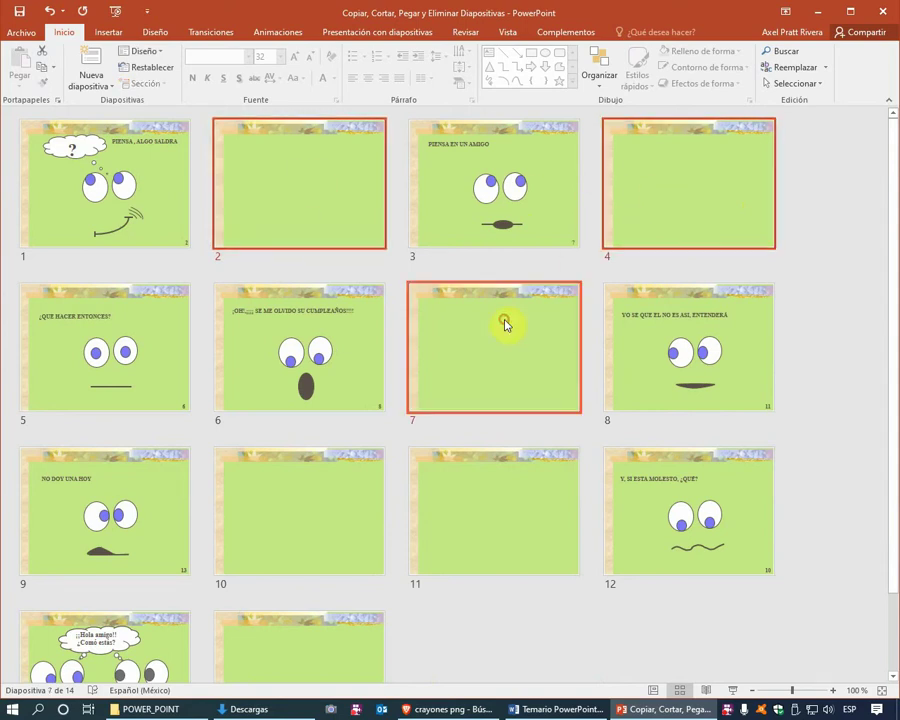
ctrl+click(368, 482)
ctrl+click(512, 499)
key(Delete)
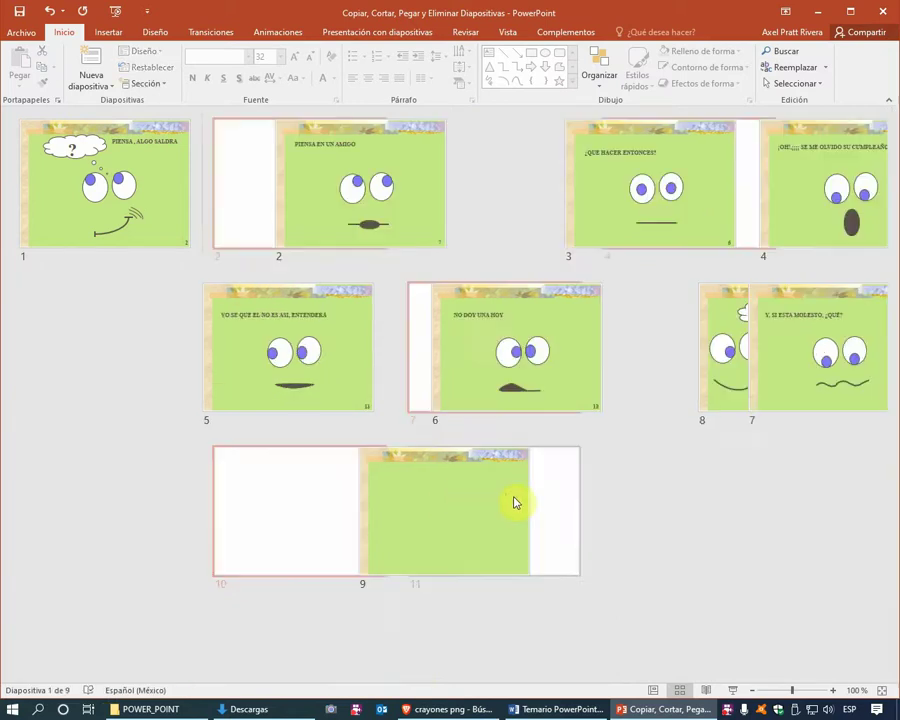
click(127, 527)
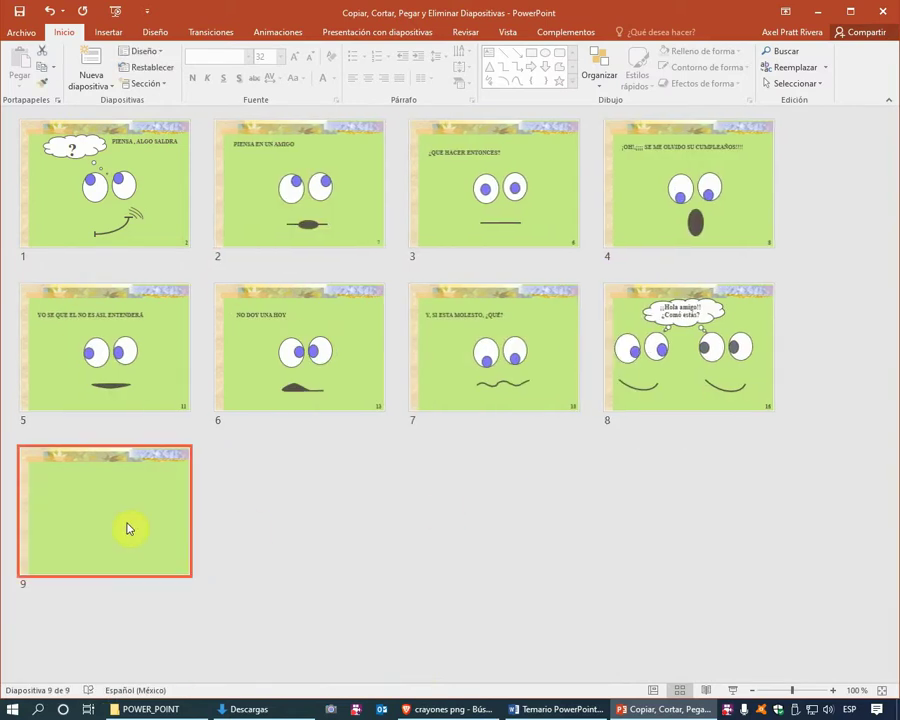
Delete the last blank slide and enlarge the sorter thumbnails to 120%
key(Delete)
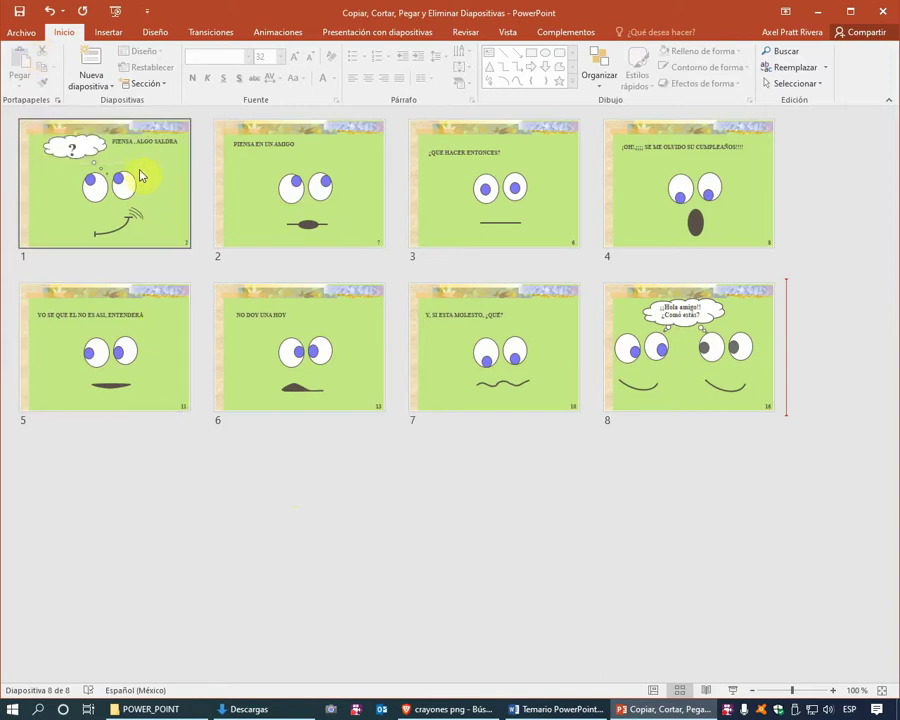
click(833, 690)
click(833, 690)
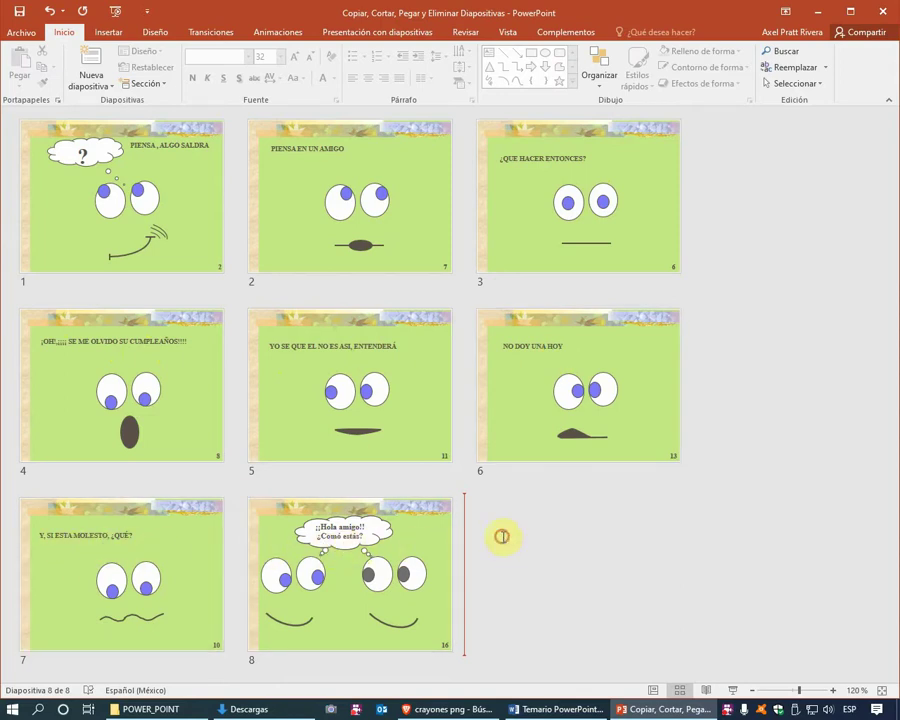
Drag the '¡¡Hola amigo!!' slide to the first position in the deck
click(364, 568)
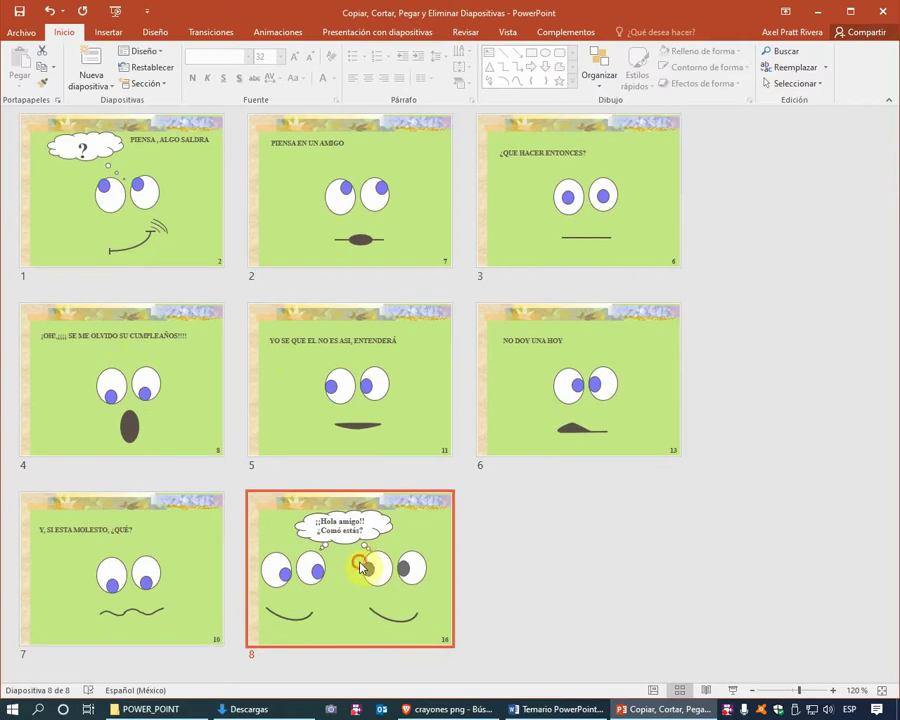
mouse_move(362, 568)
mouse_down()
mouse_move(129, 193)
mouse_move(395, 565)
mouse_up()
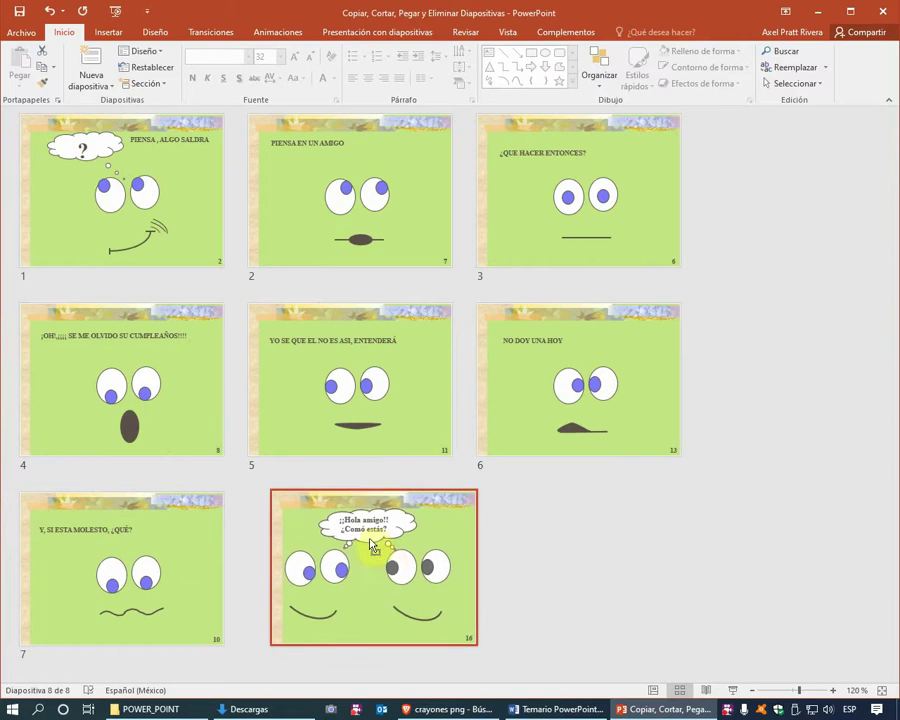
mouse_move(395, 565)
mouse_down()
mouse_move(143, 263)
mouse_move(124, 194)
mouse_up()
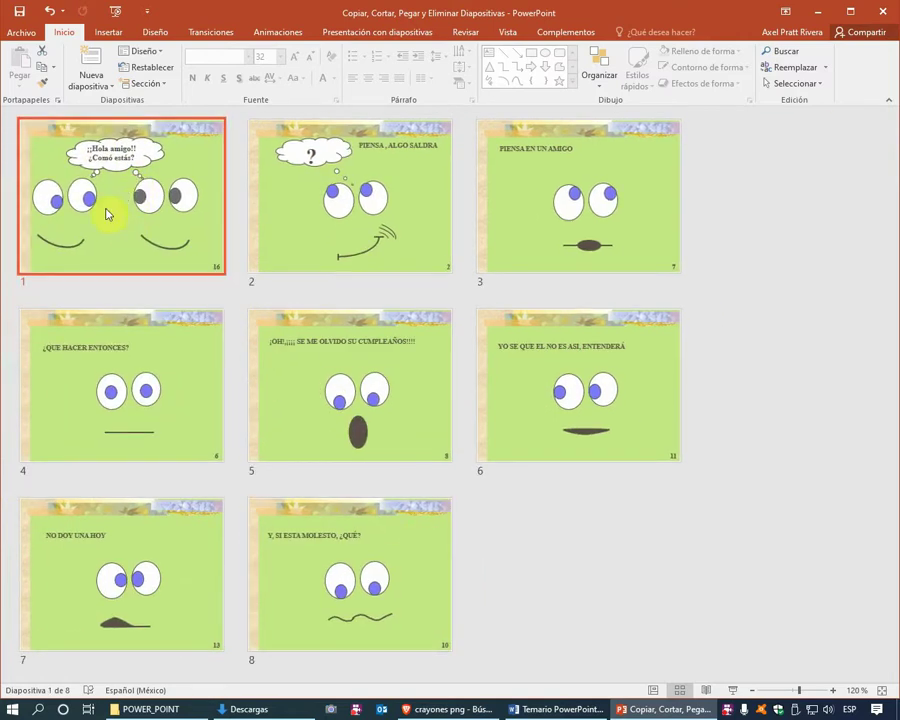
Undo the move, then cut the '¡¡Hola amigo!!' slide out, leaving seven slides
click(49, 15)
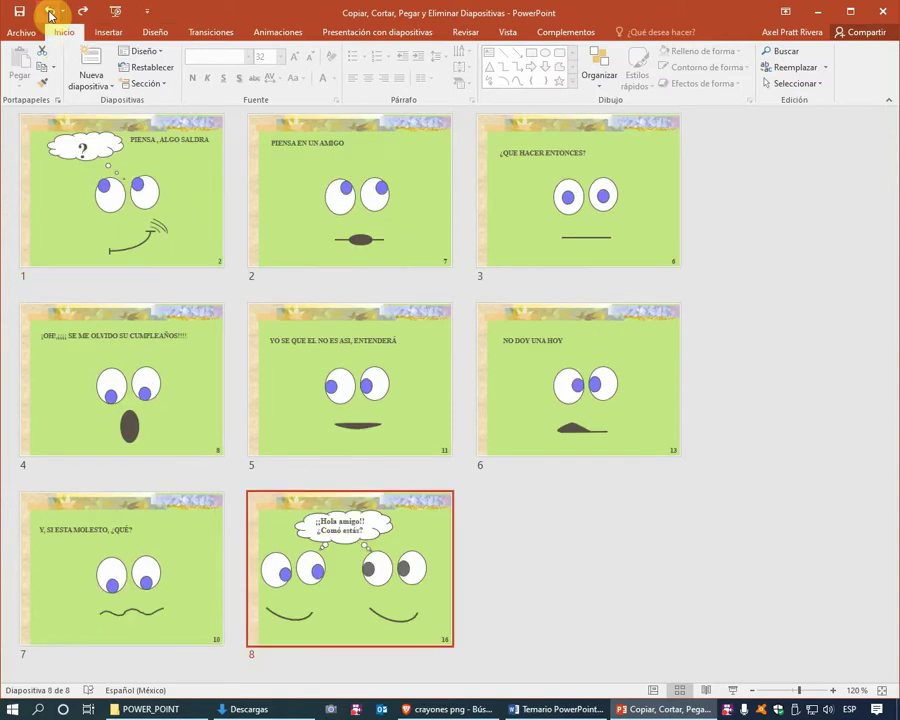
right_click(356, 545)
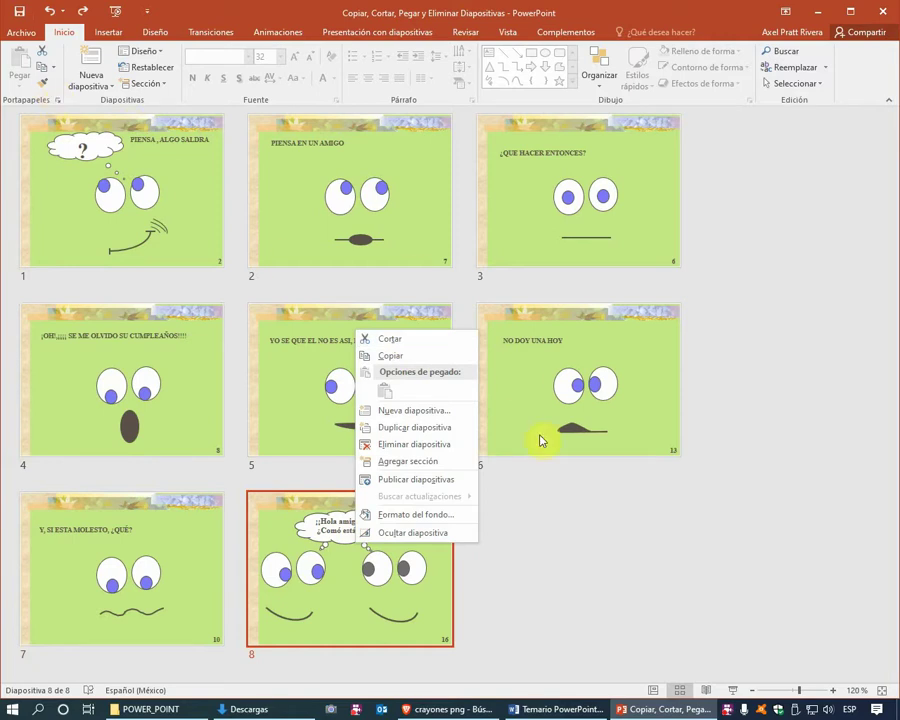
click(552, 537)
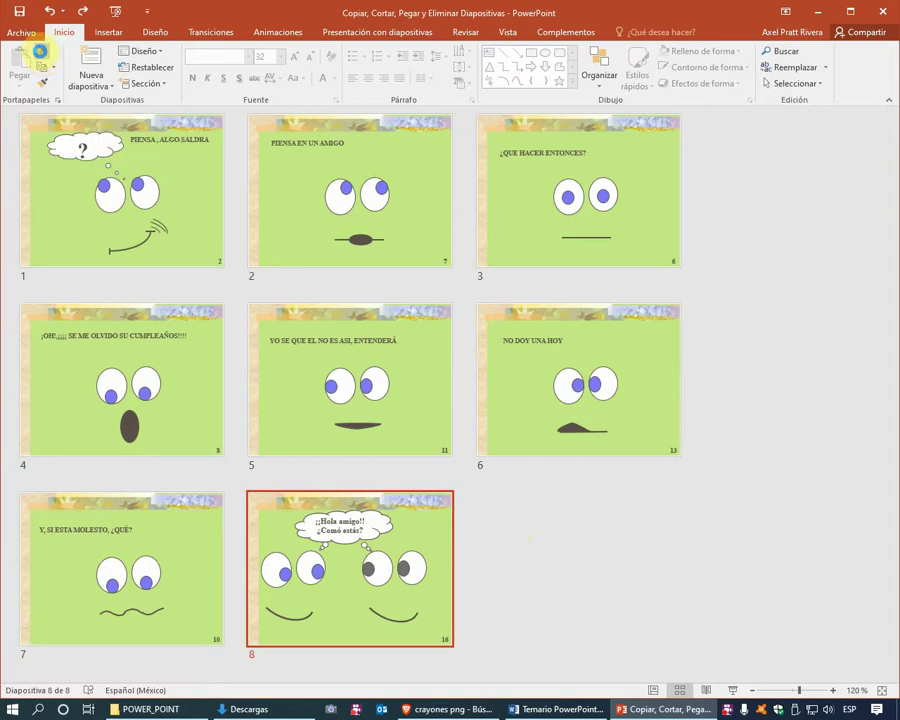
click(41, 57)
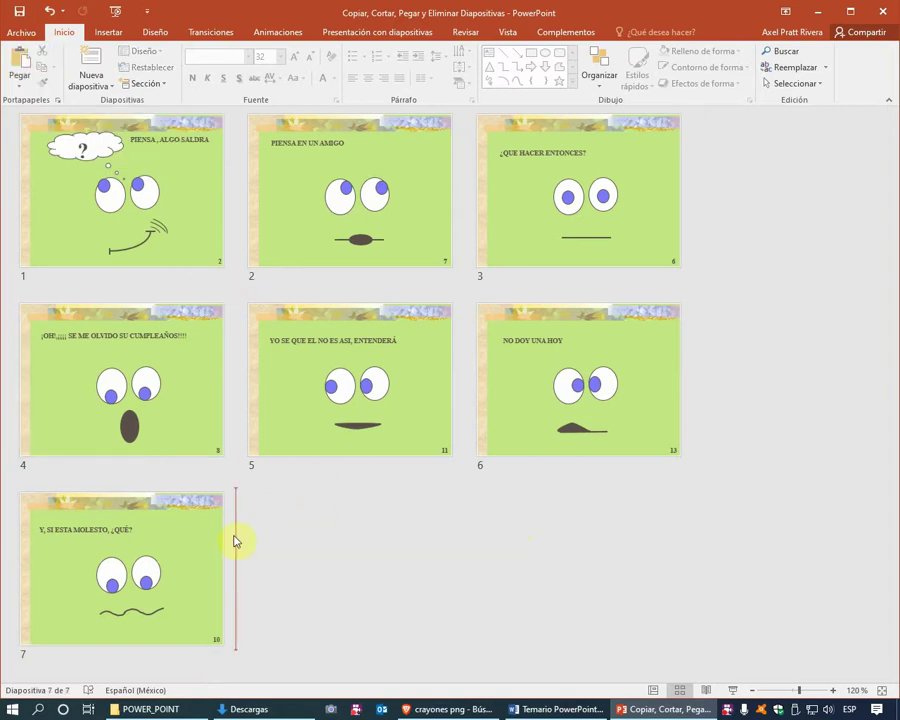
click(237, 245)
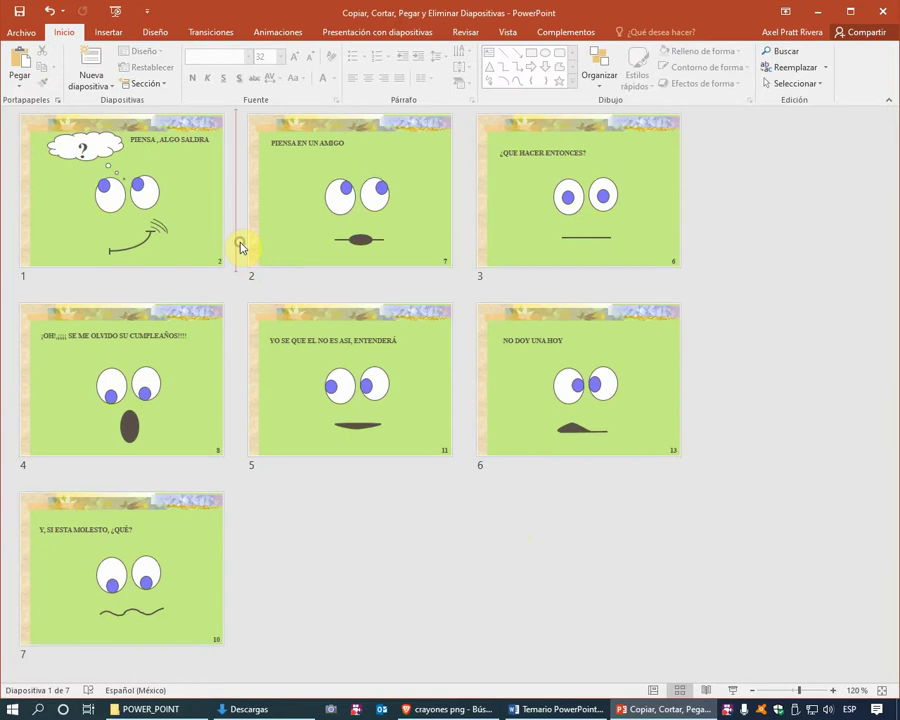
Paste the '¡¡Hola amigo!!' slide before slide 1 so it becomes the first slide
click(61, 212)
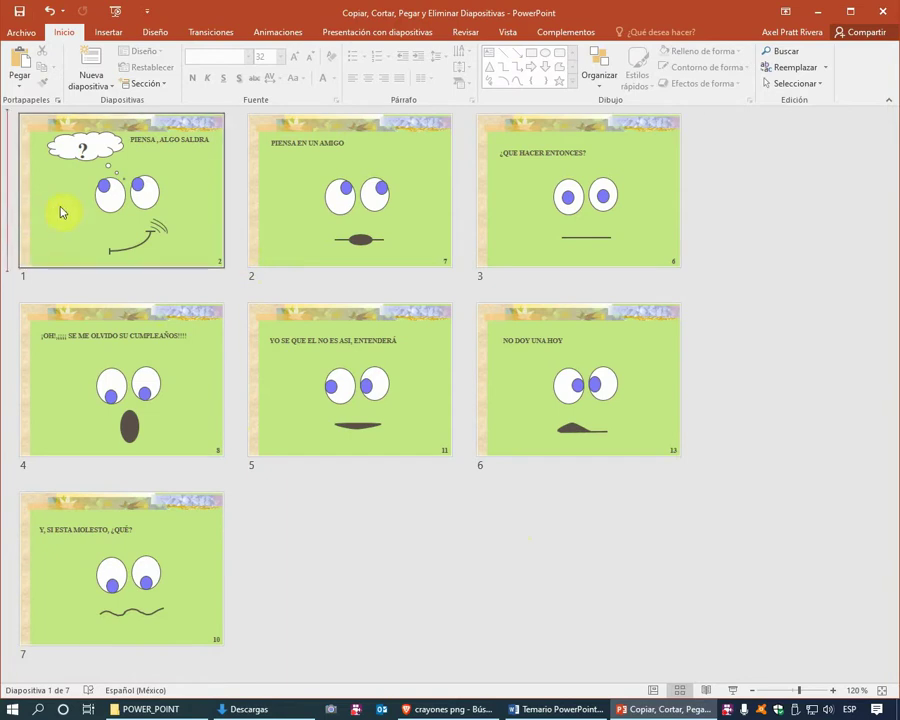
click(22, 64)
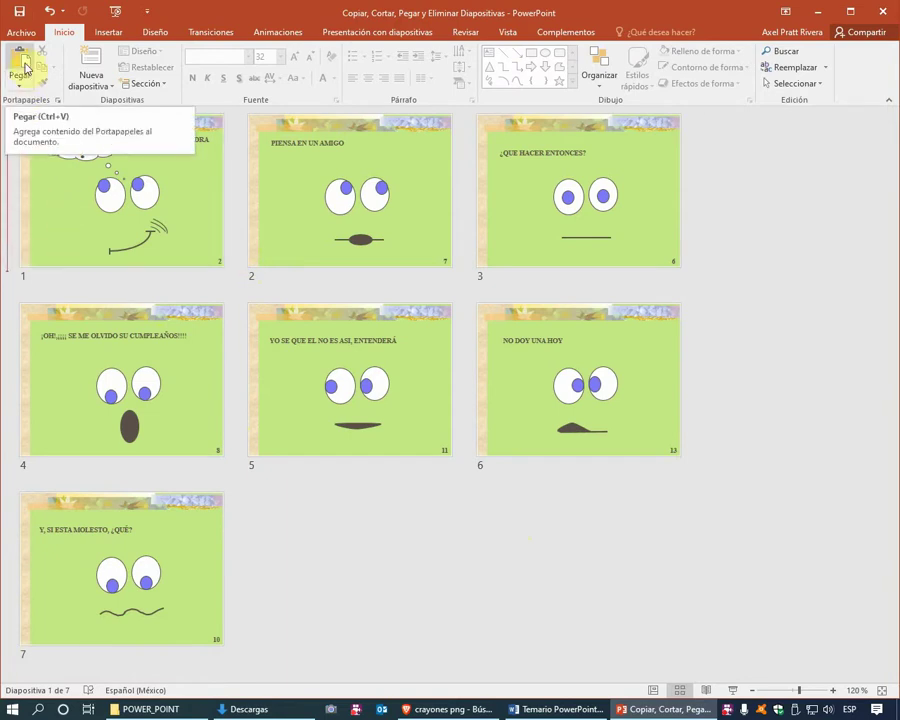
click(22, 66)
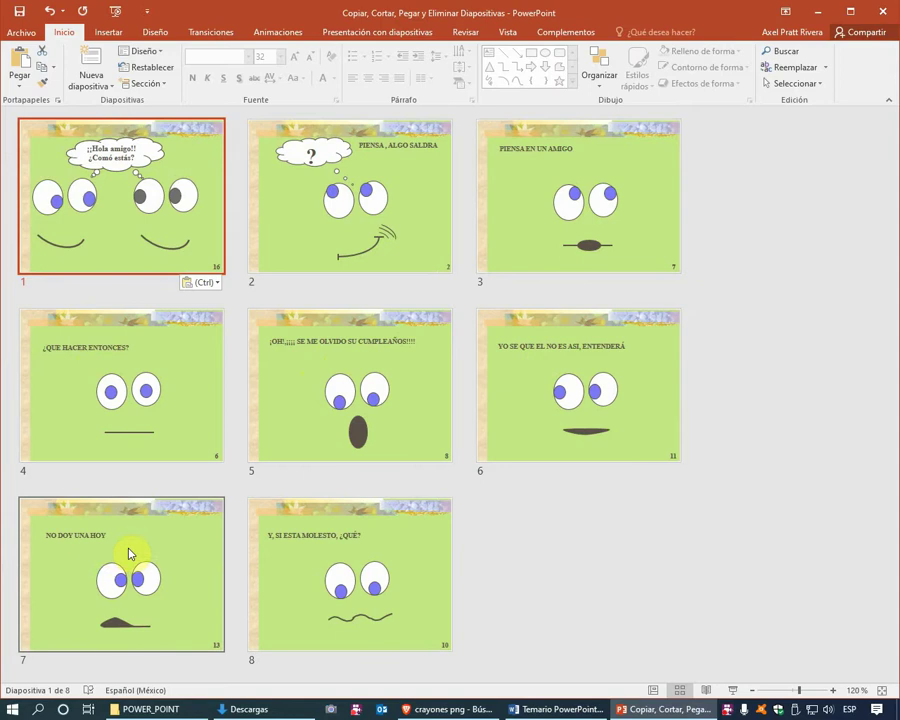
Move NO DOY UNA HOY to second and the forgotten-birthday slide to third, then zoom thumbnails to 100%
drag(93, 563, 253, 213)
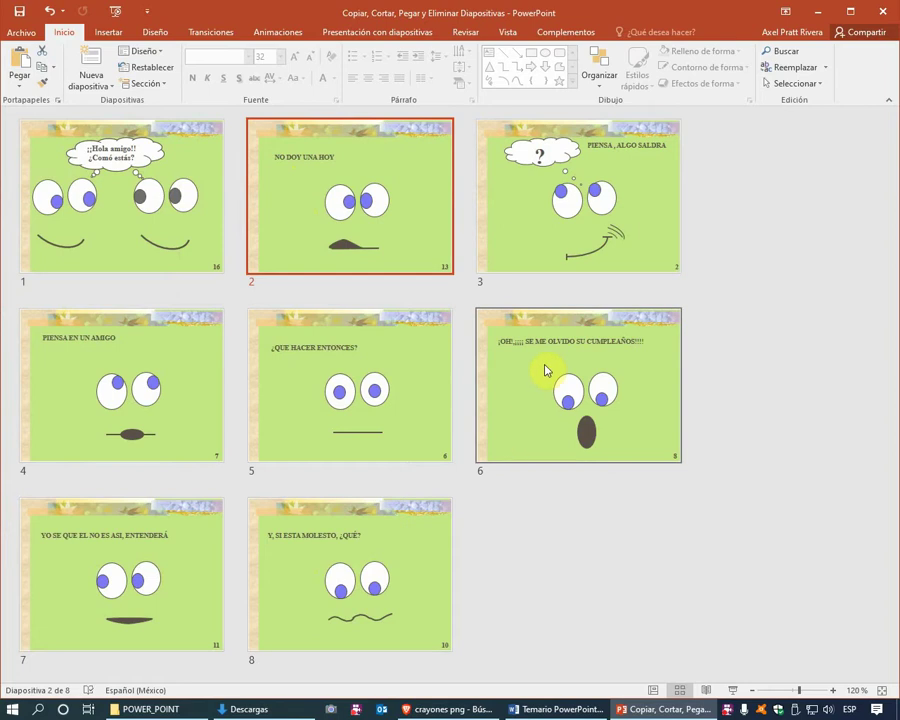
drag(545, 371, 514, 182)
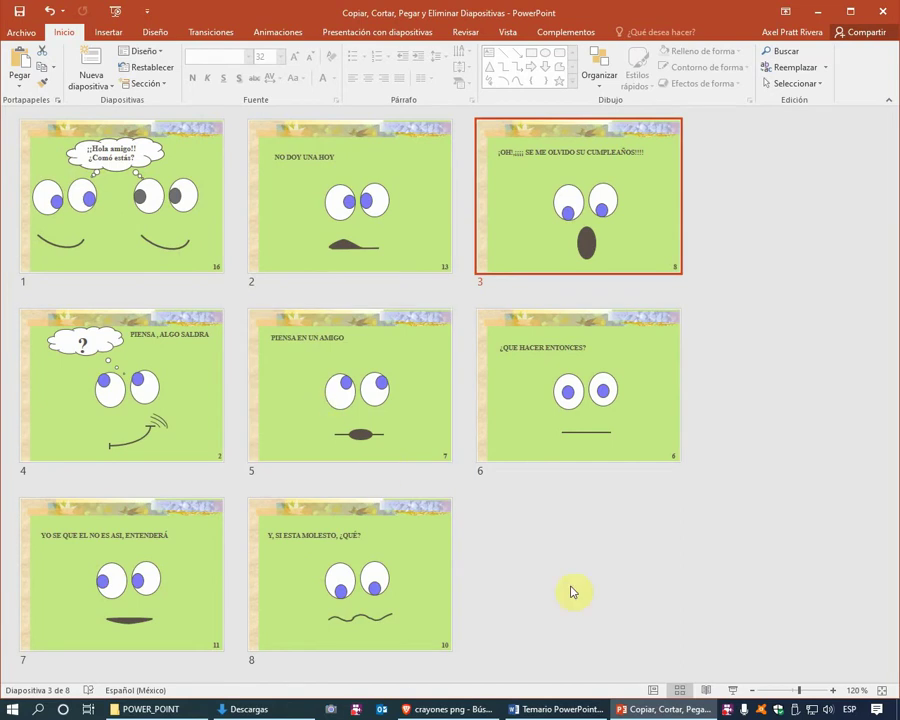
click(650, 604)
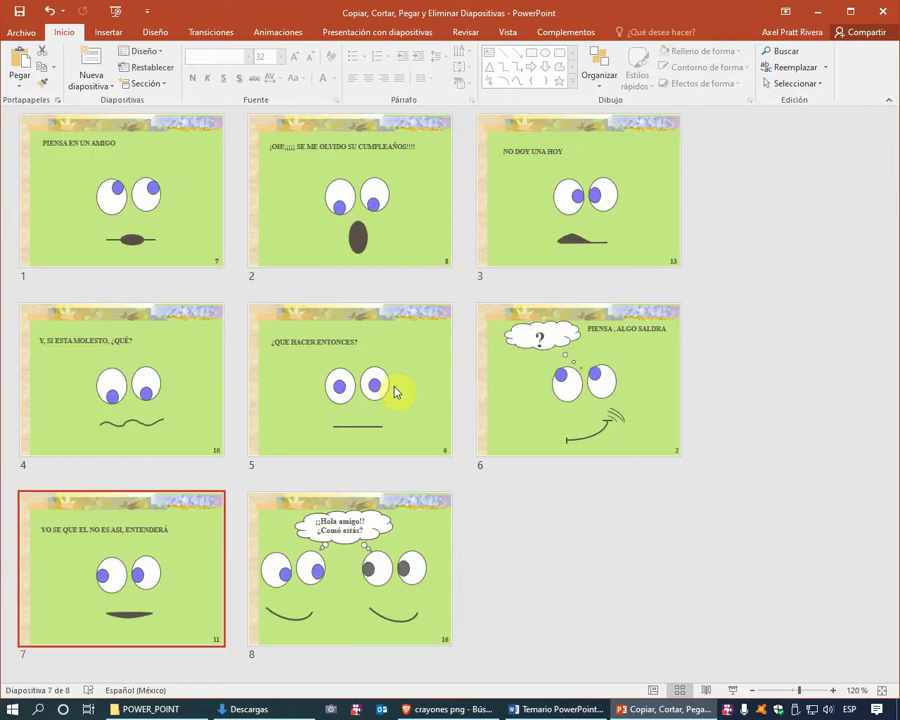
click(629, 553)
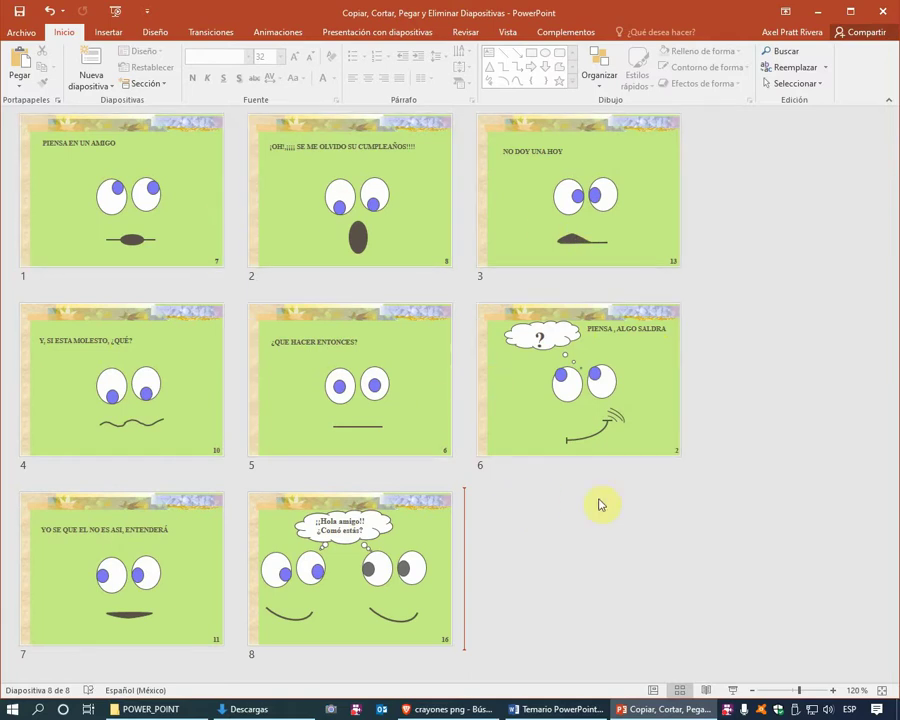
click(880, 693)
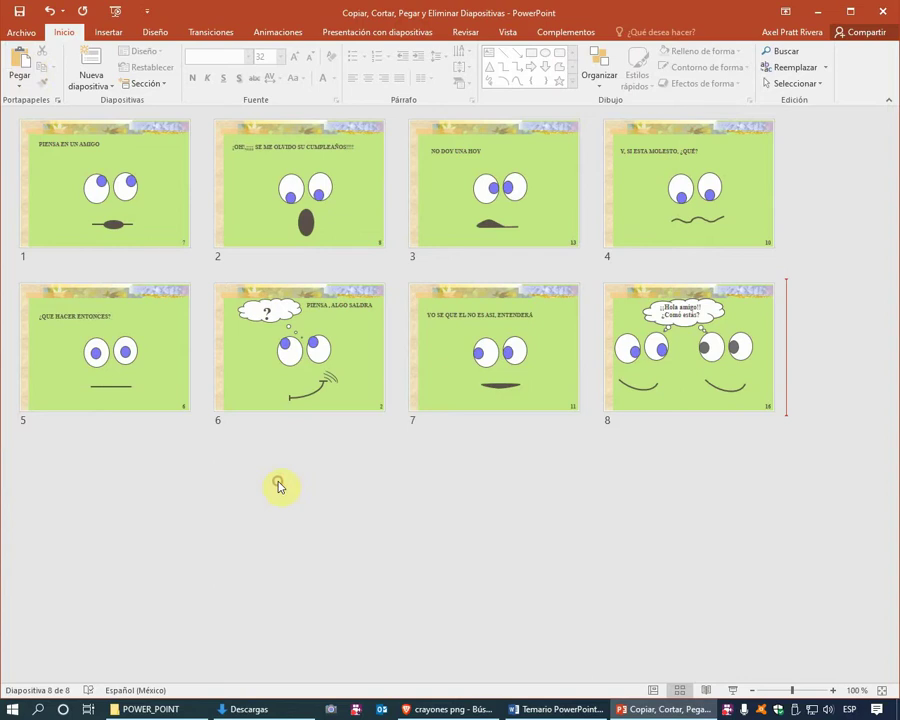
click(130, 200)
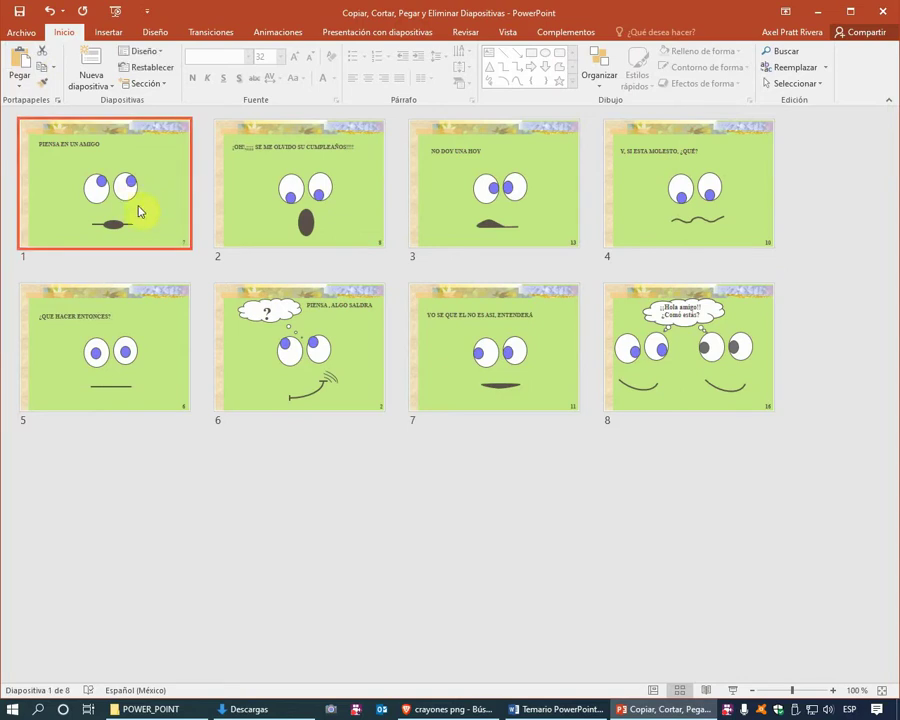
click(43, 70)
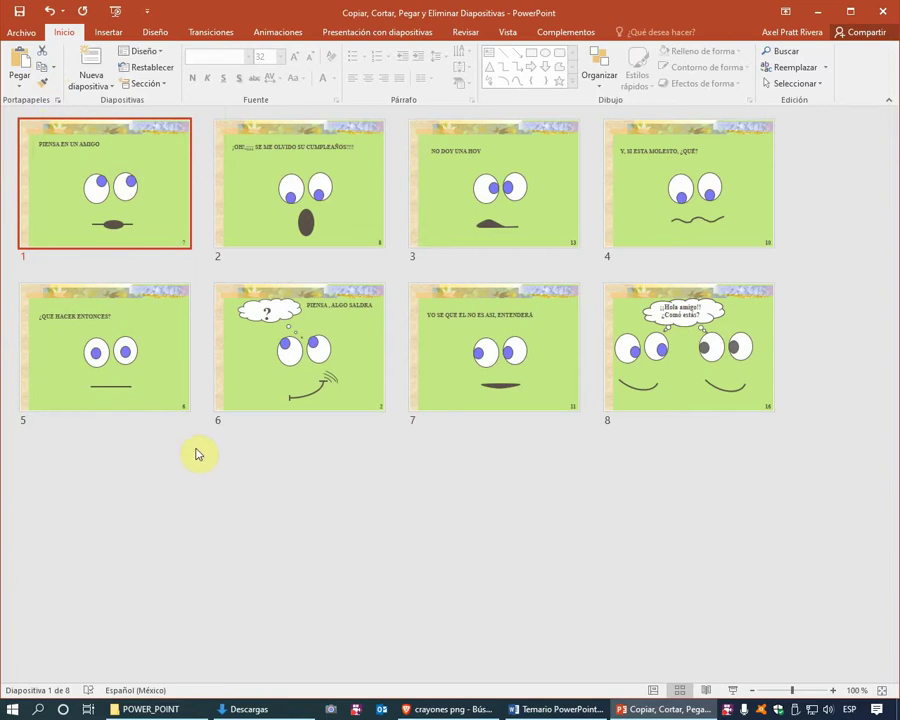
click(200, 362)
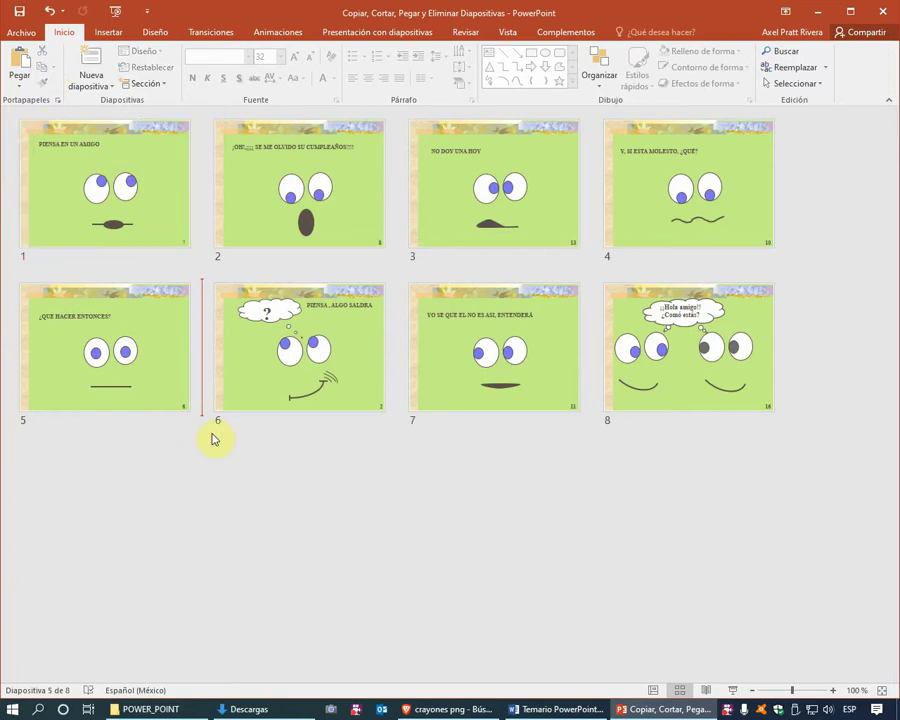
key(ctrl+v)
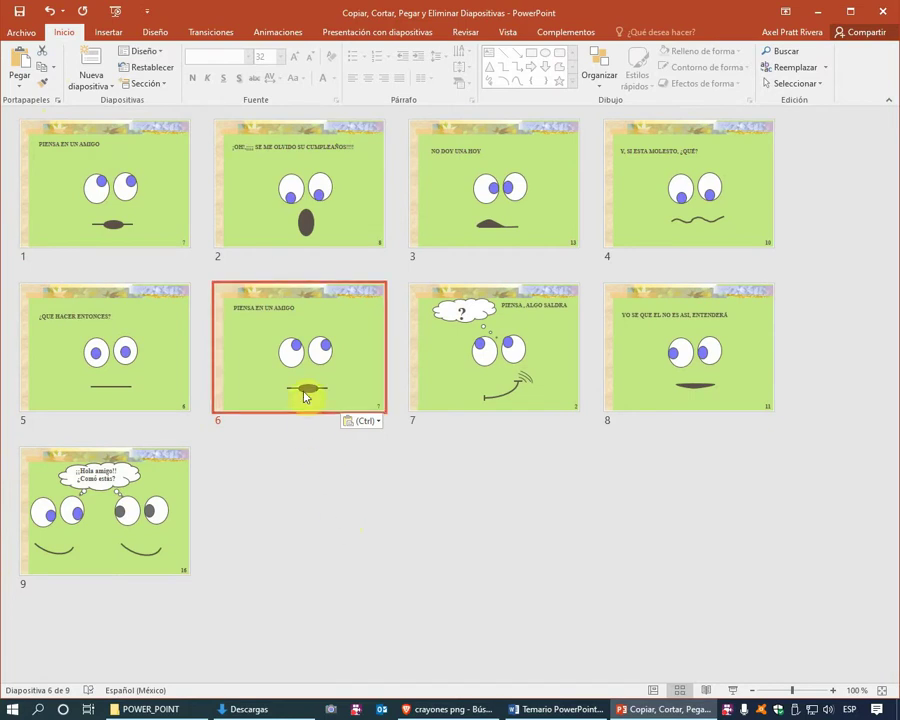
drag(305, 392, 320, 470)
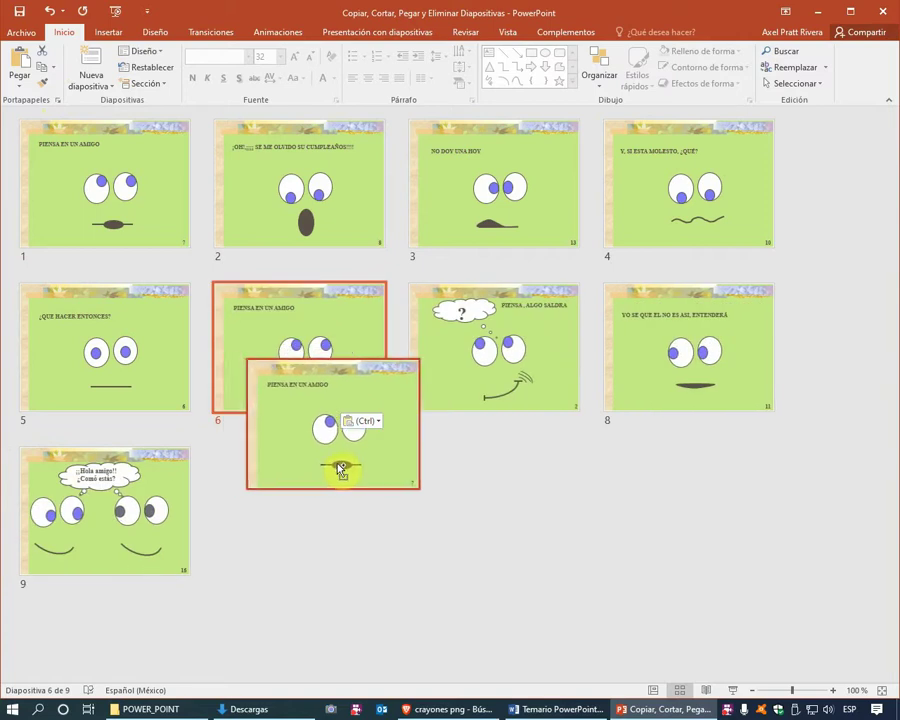
mouse_move(320, 470)
mouse_down()
mouse_move(372, 538)
mouse_move(314, 560)
mouse_up()
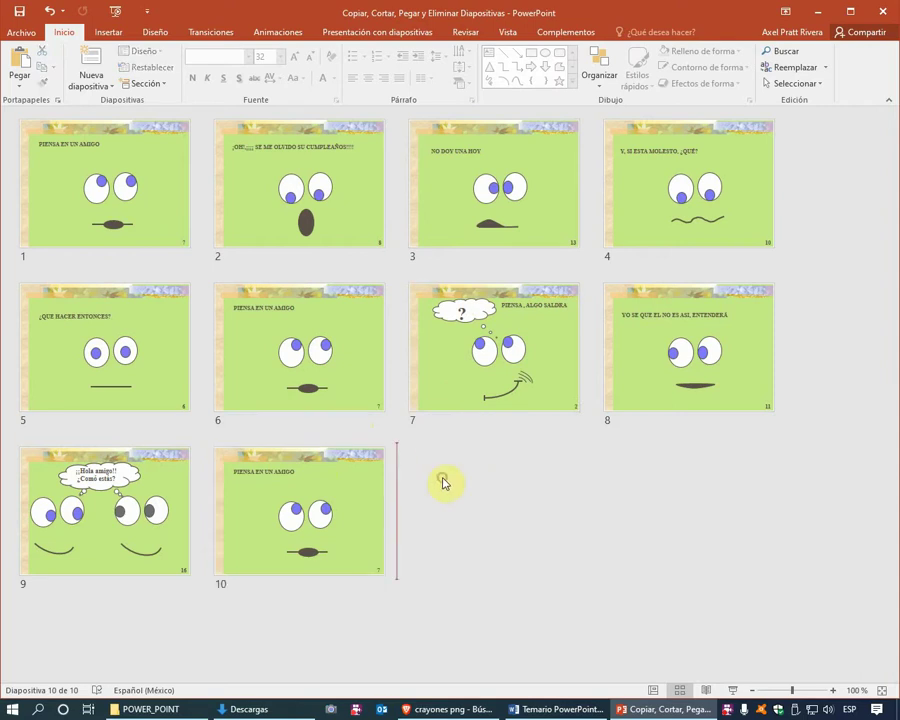
click(347, 486)
key(Delete)
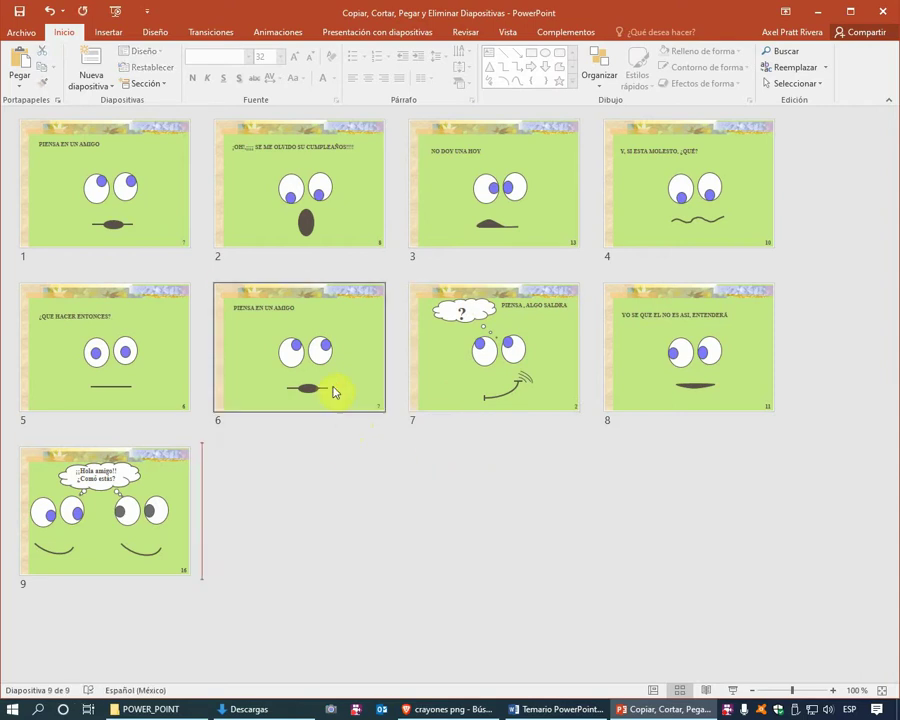
click(335, 388)
key(Delete)
click(436, 480)
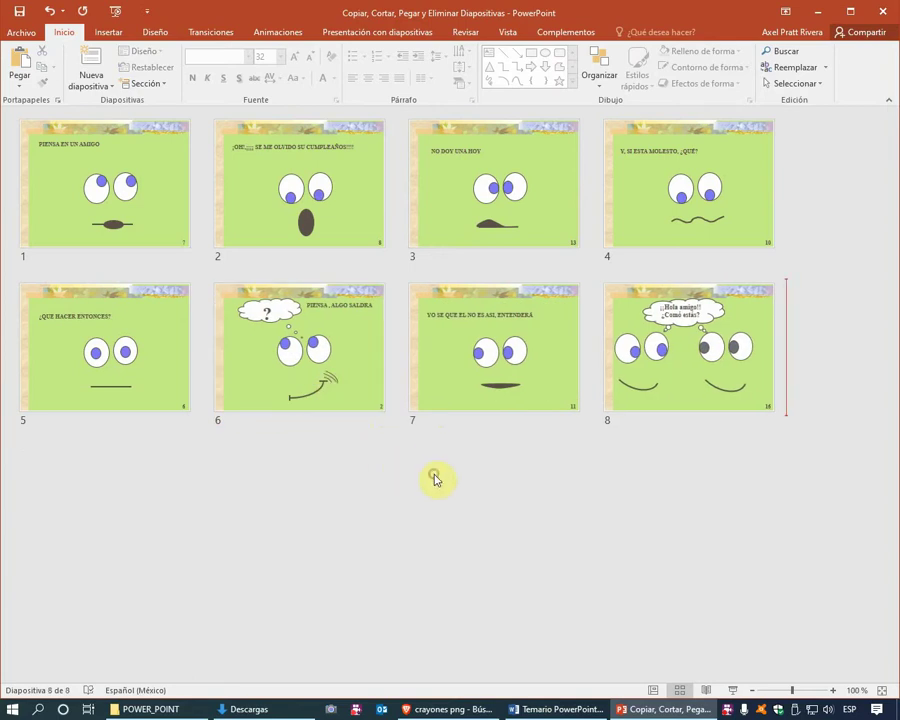
Return to Normal view with a narrower thumbnail pane and open slide 4, 'Y, SI ESTA MOLESTO, ¿QUÉ?'
double_click(131, 190)
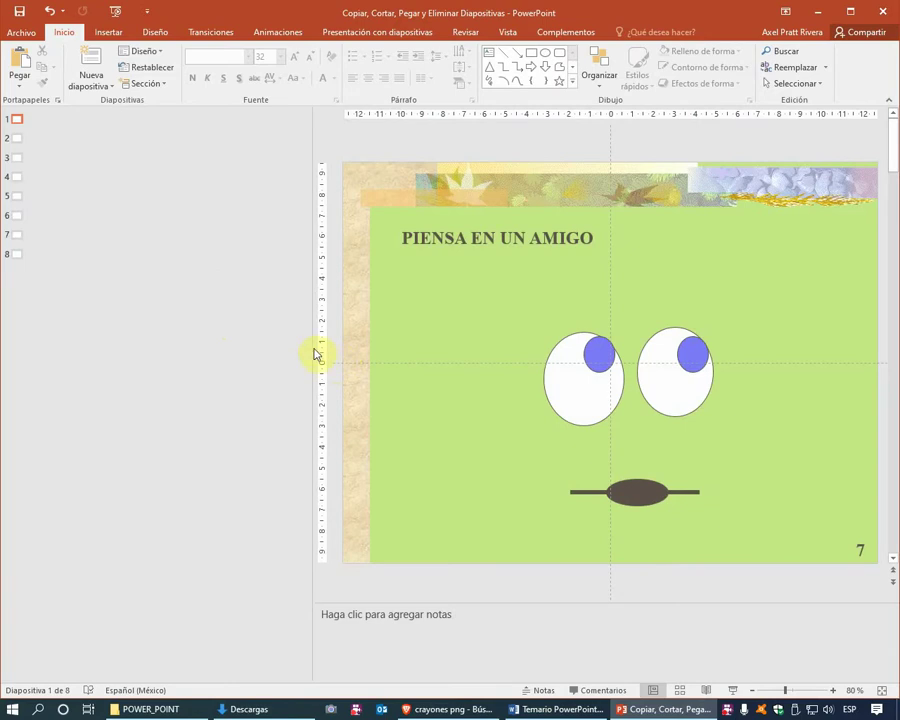
drag(312, 347, 242, 354)
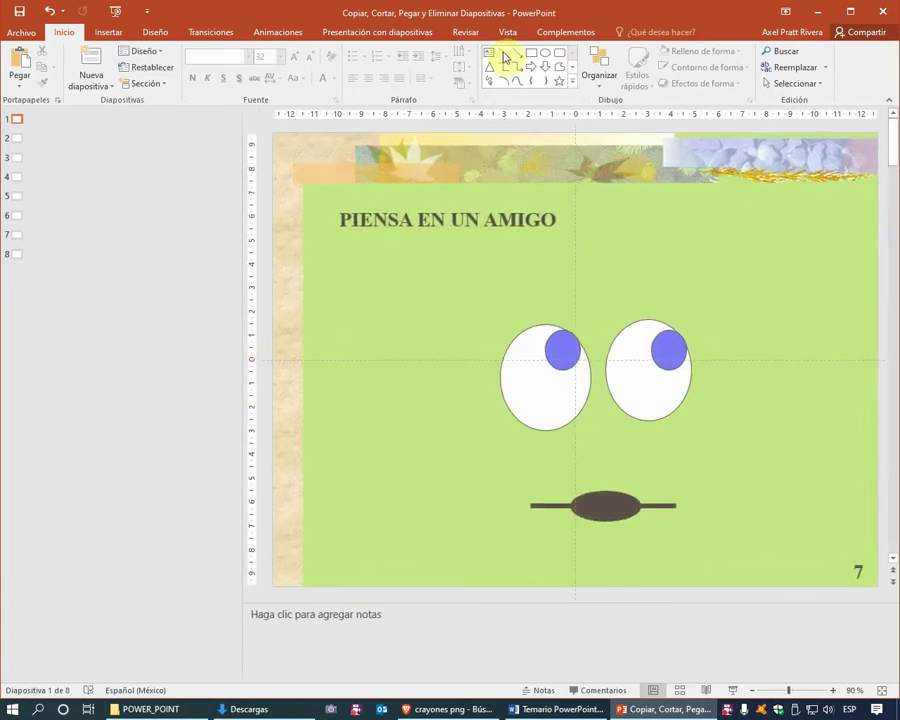
click(510, 33)
click(22, 70)
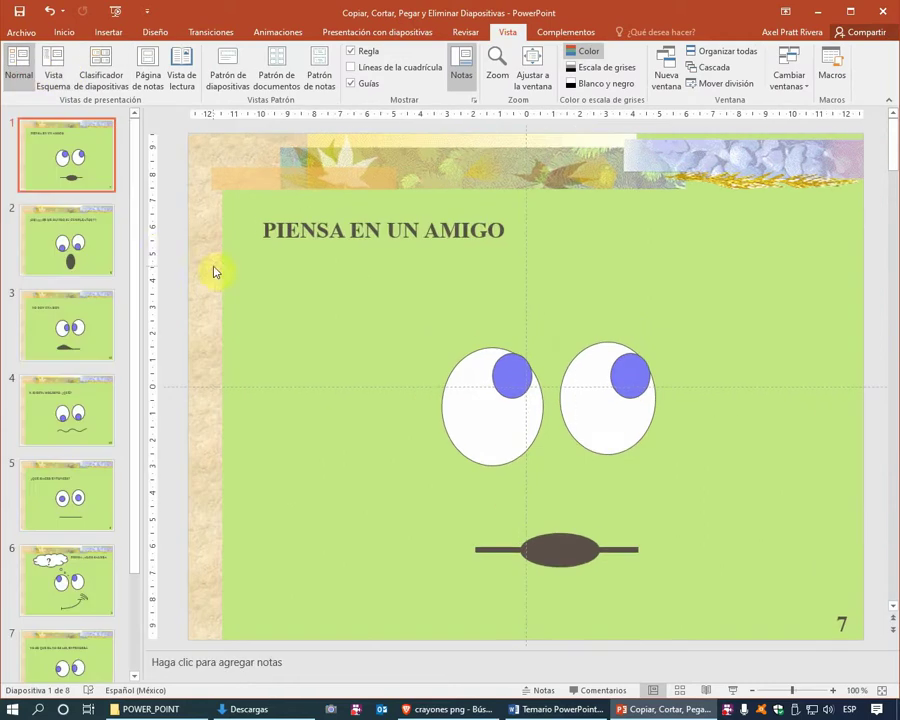
drag(144, 244, 132, 244)
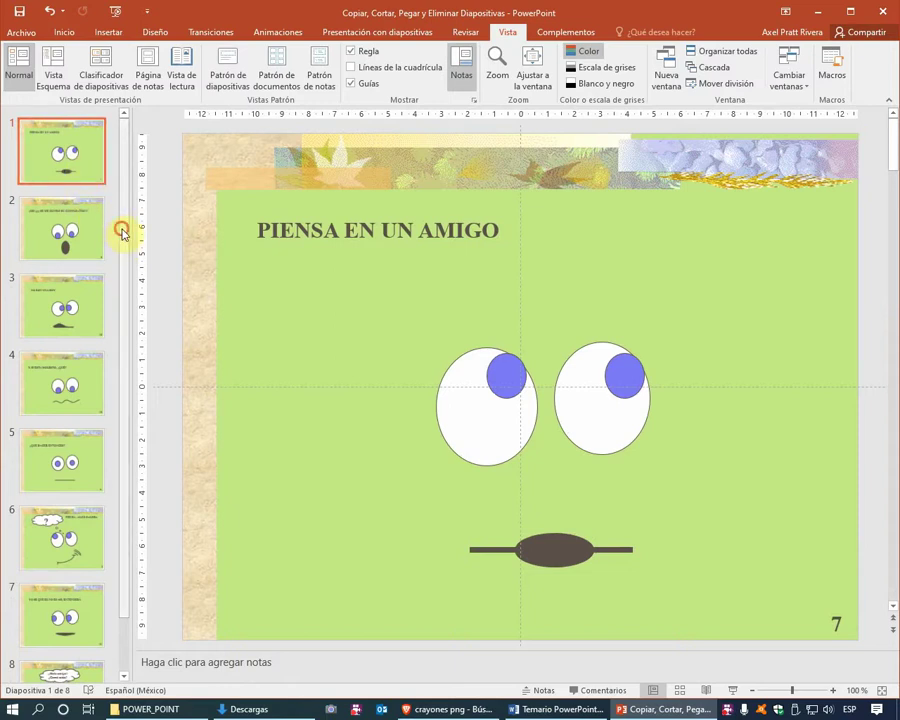
drag(122, 230, 133, 354)
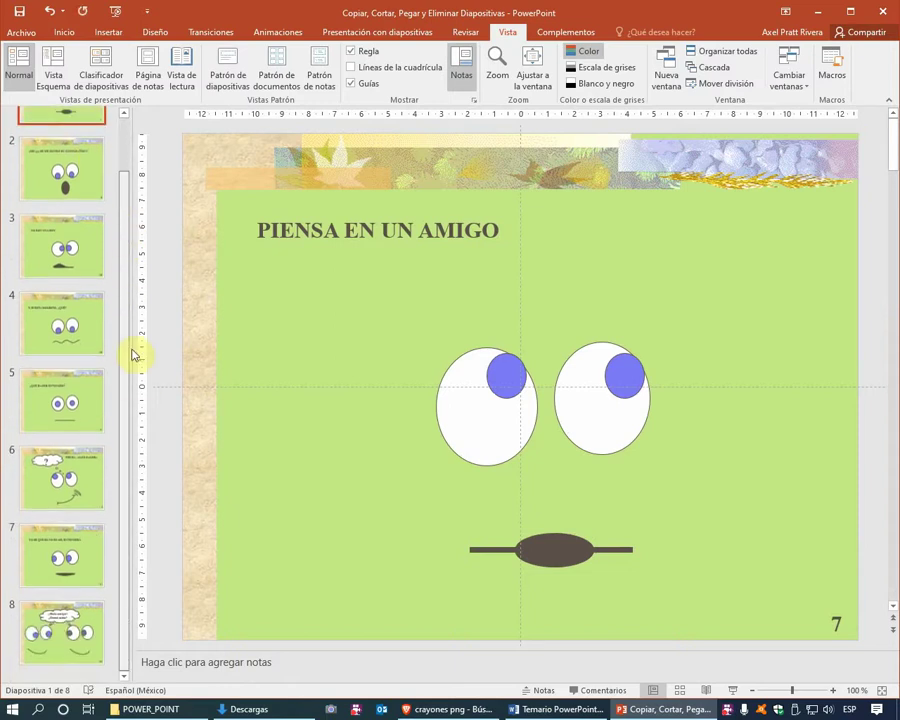
click(82, 343)
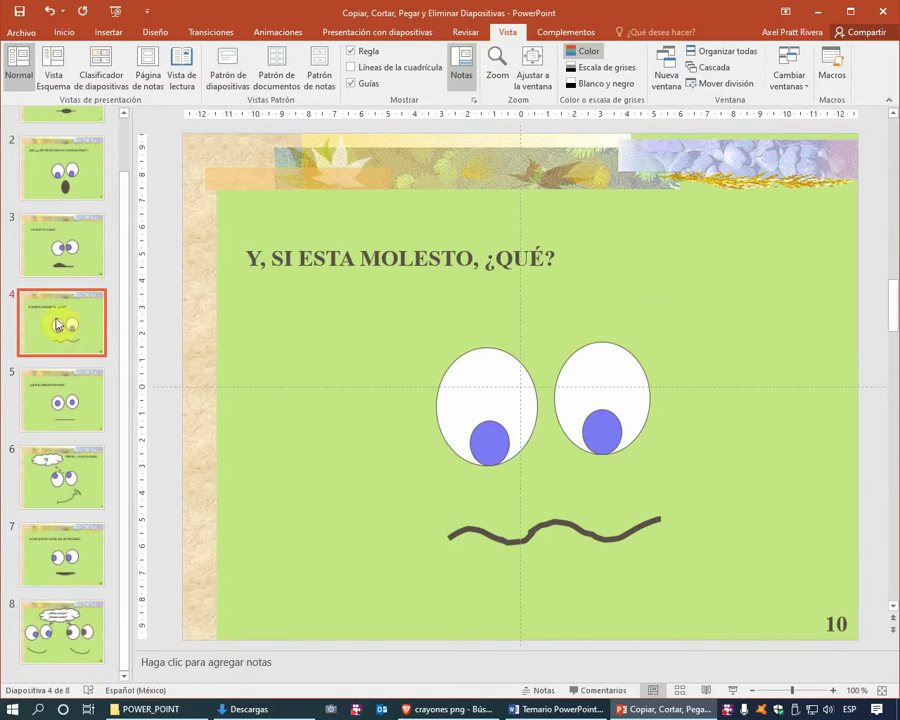
Undo a stray copy of slide 4, then duplicate the '¡¡Hola amigo!!' slide 8 as slide 9
mouse_move(57, 322)
mouse_down()
mouse_move(60, 496)
mouse_move(57, 476)
mouse_up()
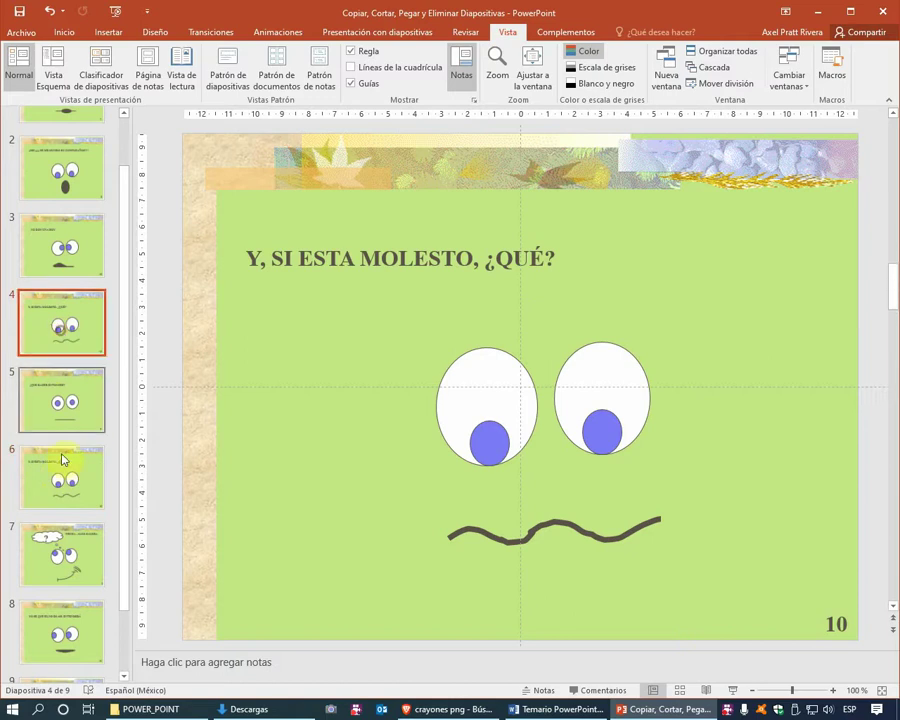
key(ctrl+z)
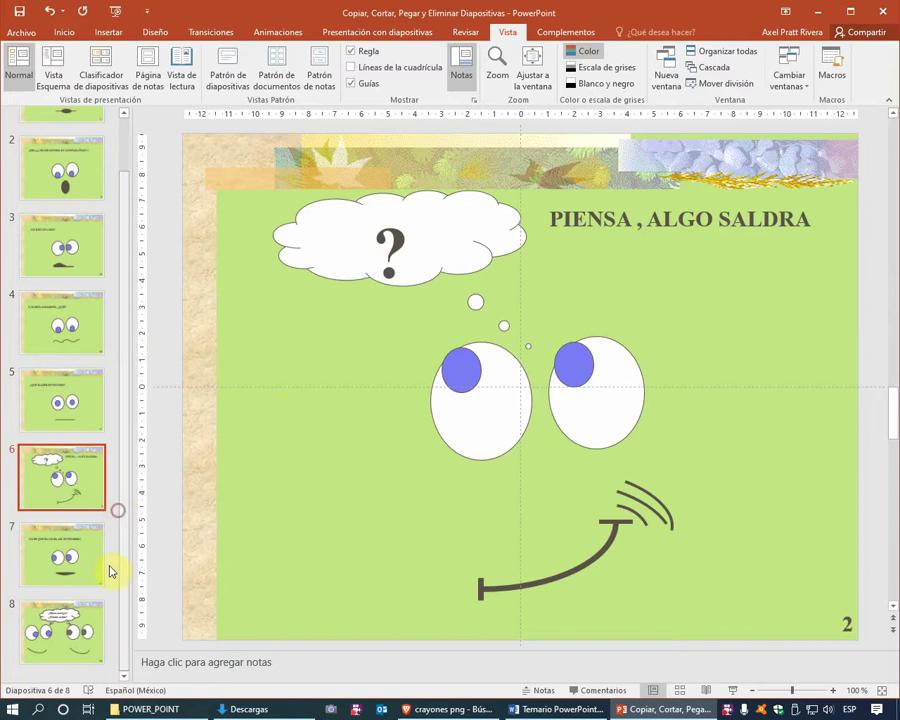
click(68, 622)
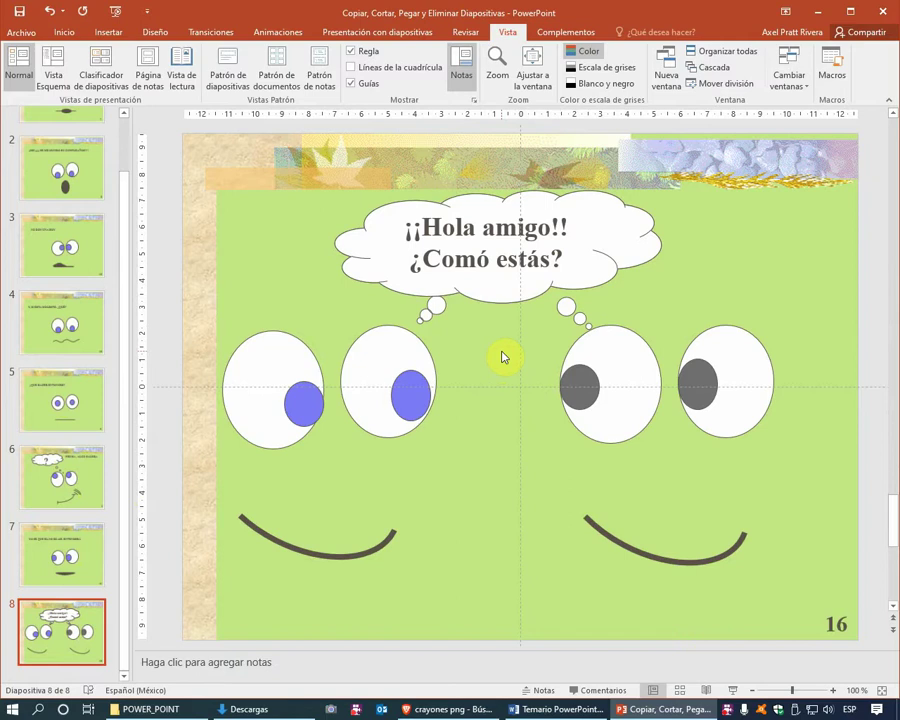
key(ctrl+v)
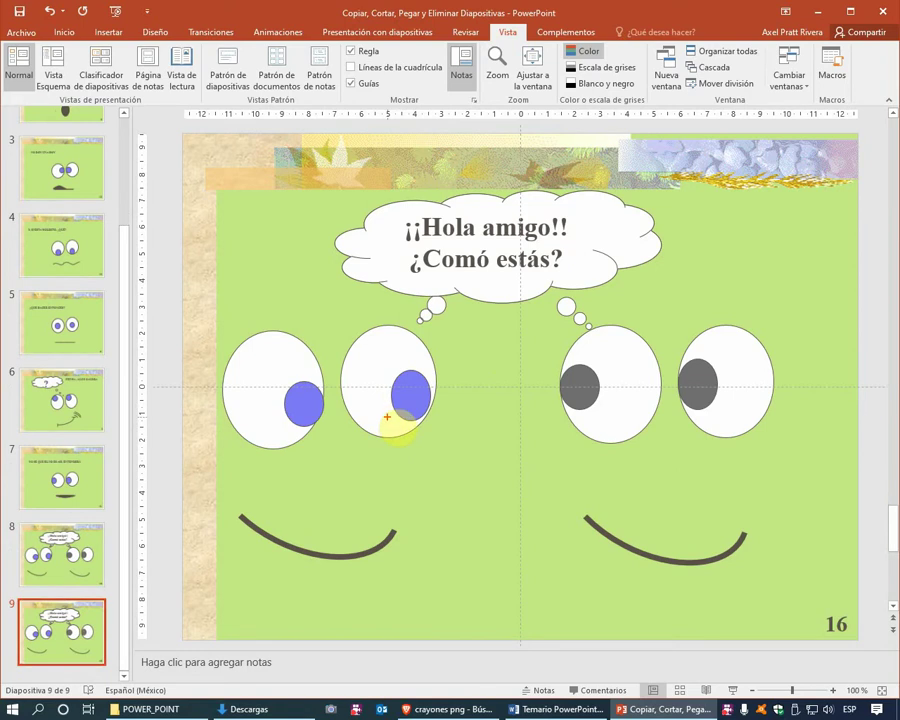
click(387, 417)
text(ctrl)
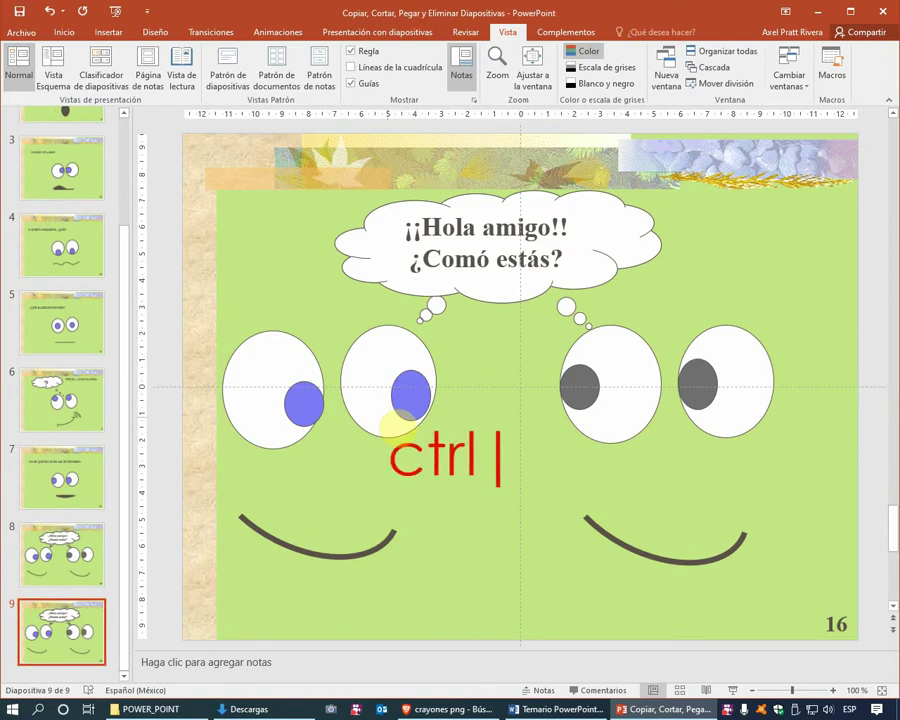
text(+)
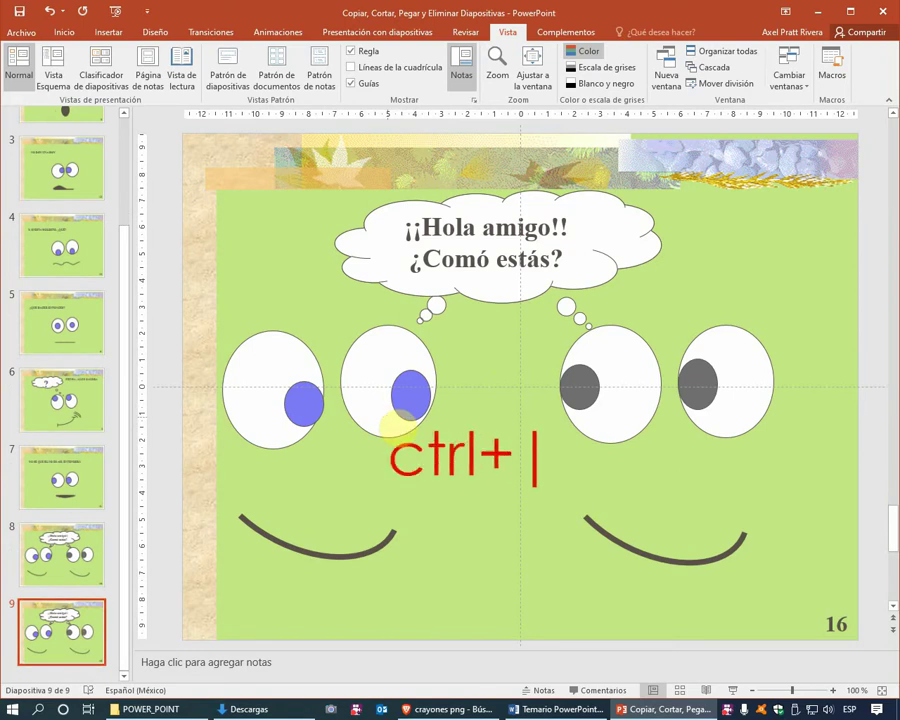
text(Alt+)
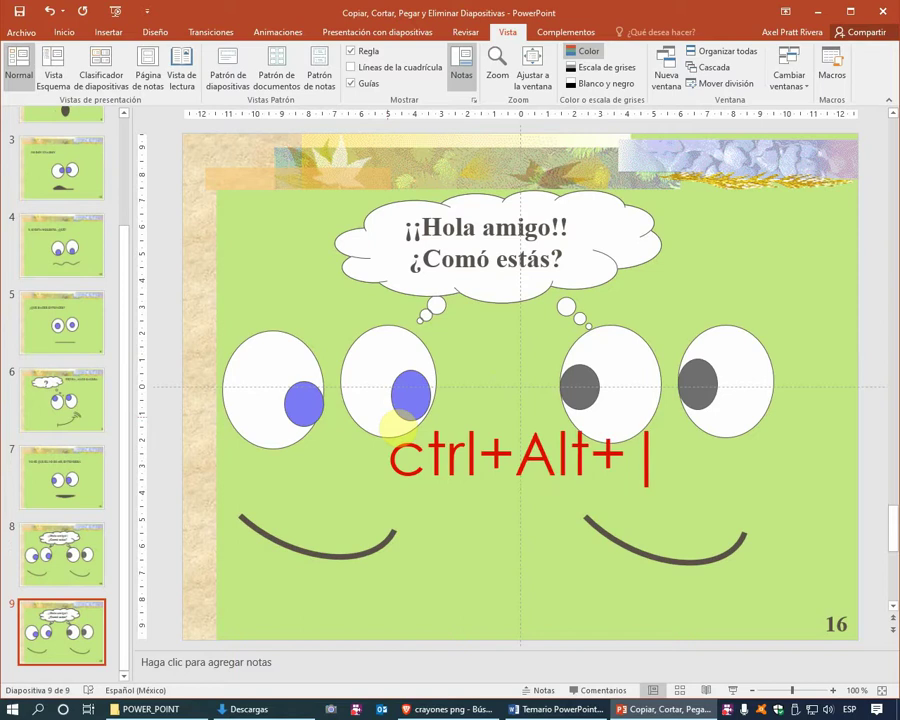
text(D)
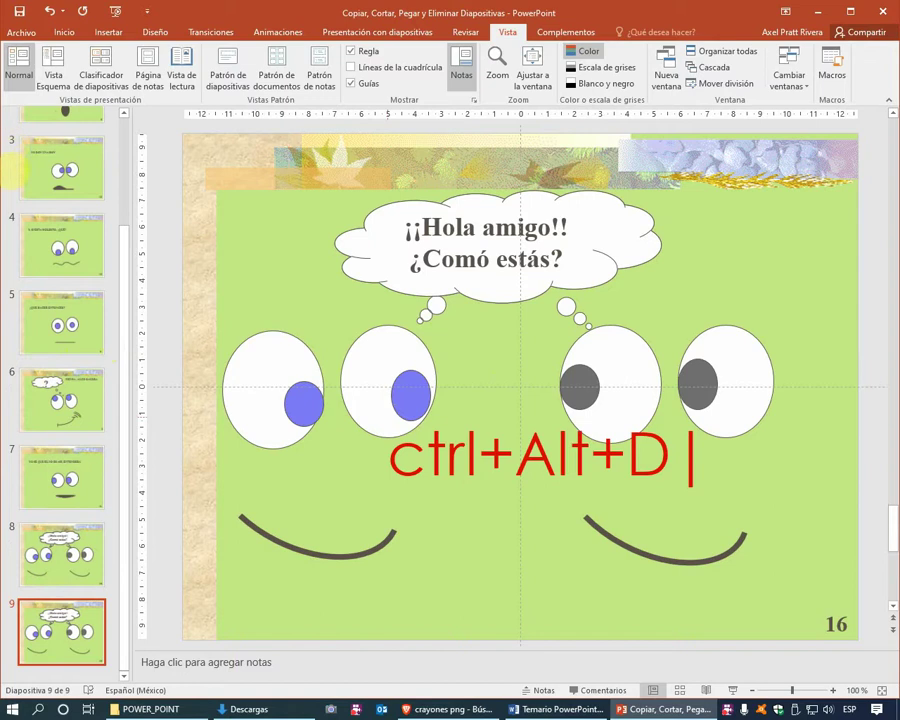
click(572, 422)
key(Delete)
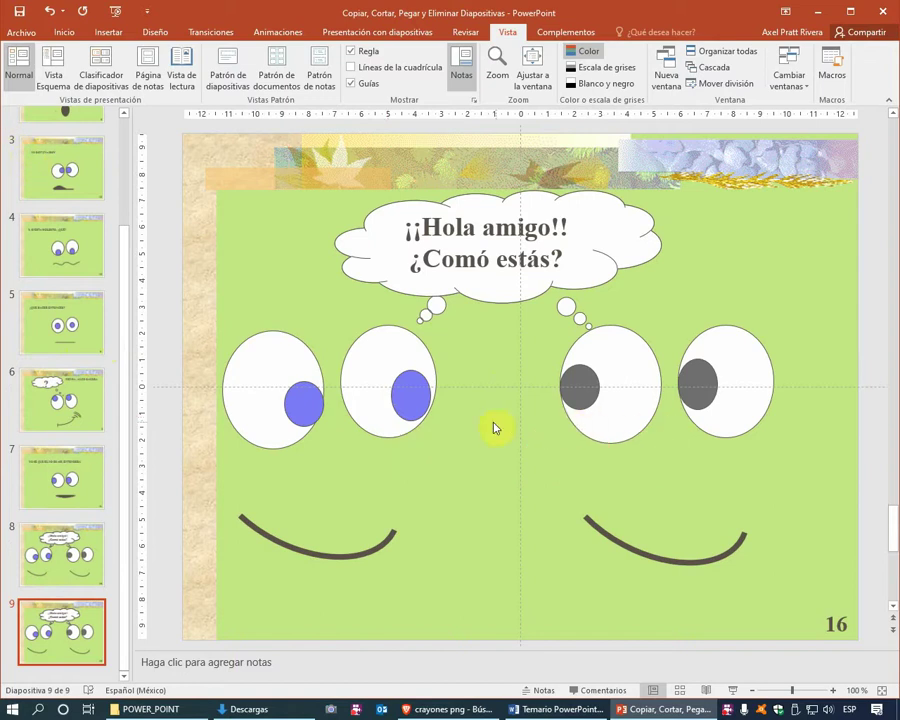
Duplicate the 'PIENSA, ALGO SALDRA' slide and move the copy to the end of the deck
click(78, 398)
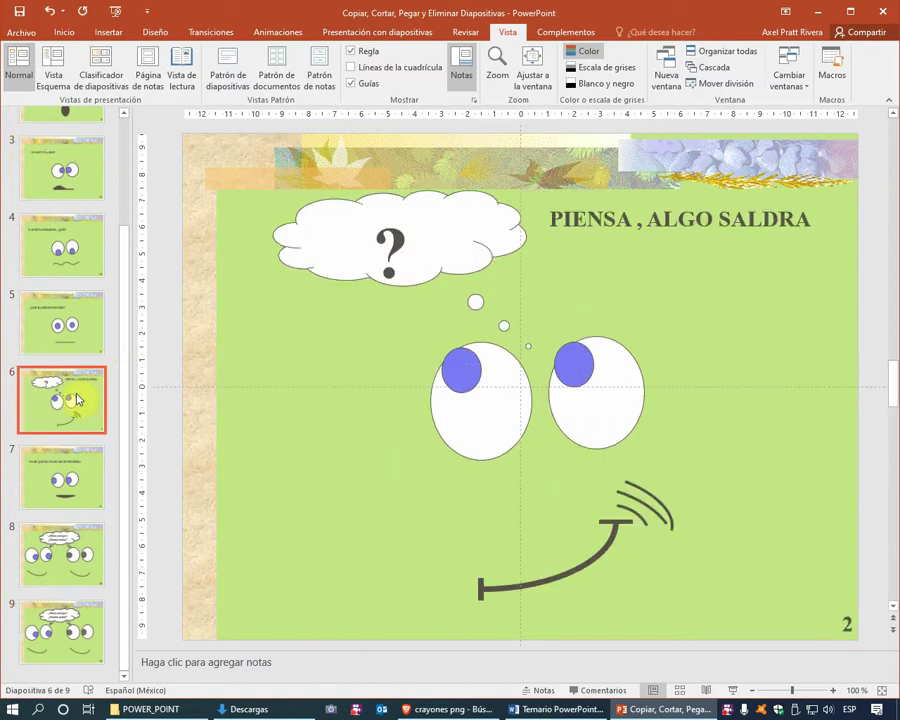
key(ctrl+d)
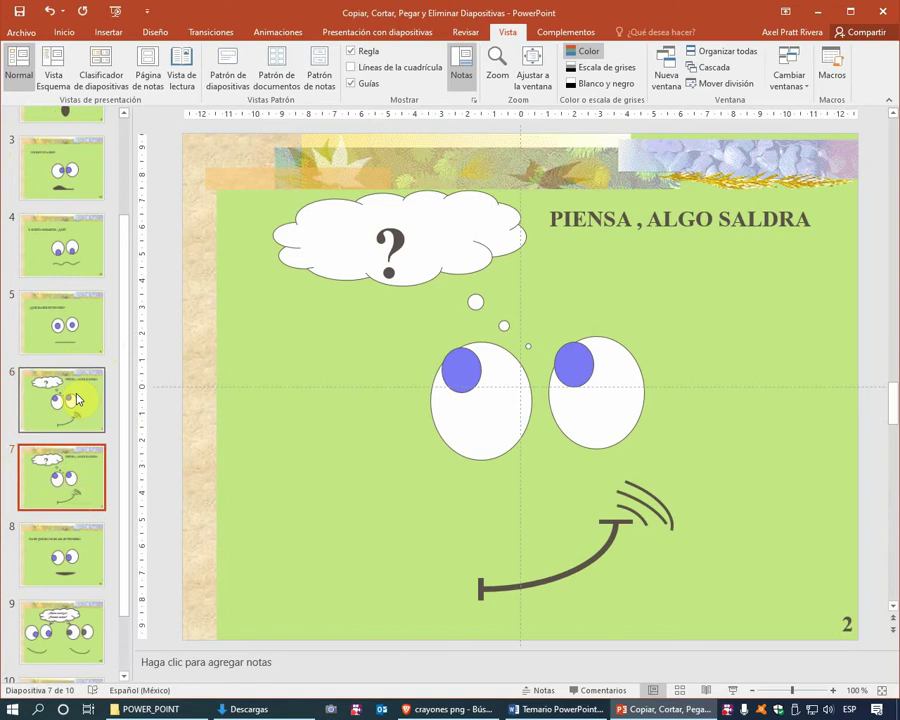
mouse_move(72, 418)
mouse_down()
mouse_move(72, 645)
mouse_move(70, 636)
mouse_up()
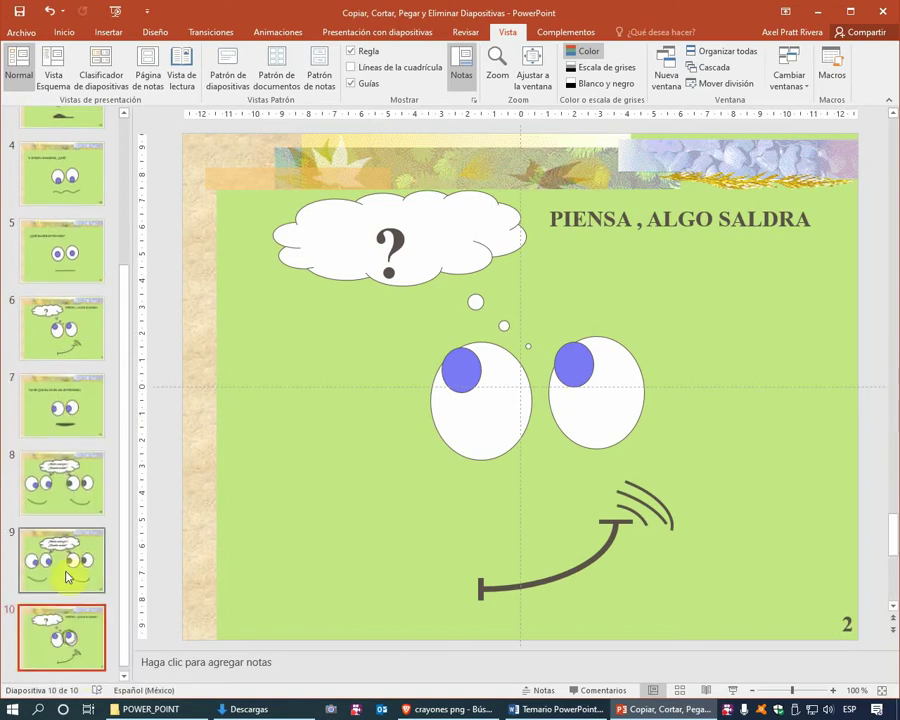
Switch to Slide Sorter to view all ten slides as thumbnails
click(67, 577)
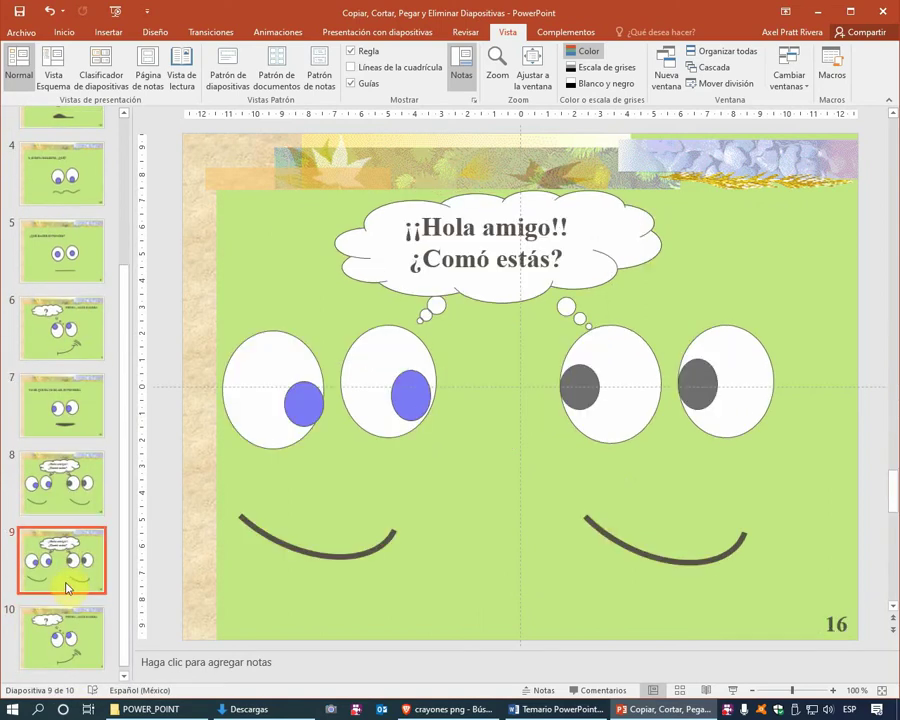
scroll(84, 390, up, 2)
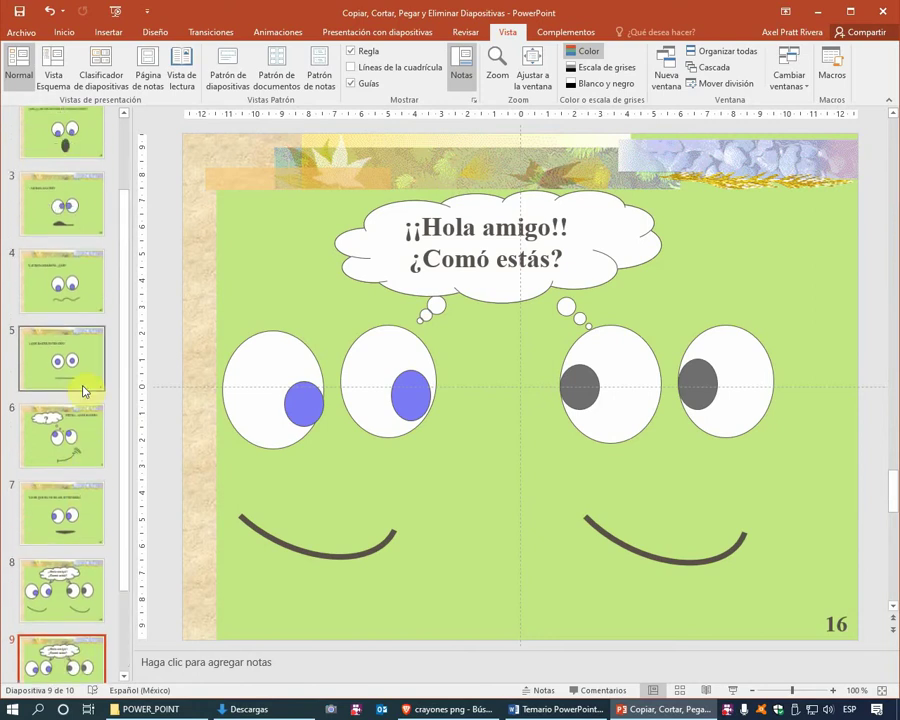
scroll(84, 390, up, 2)
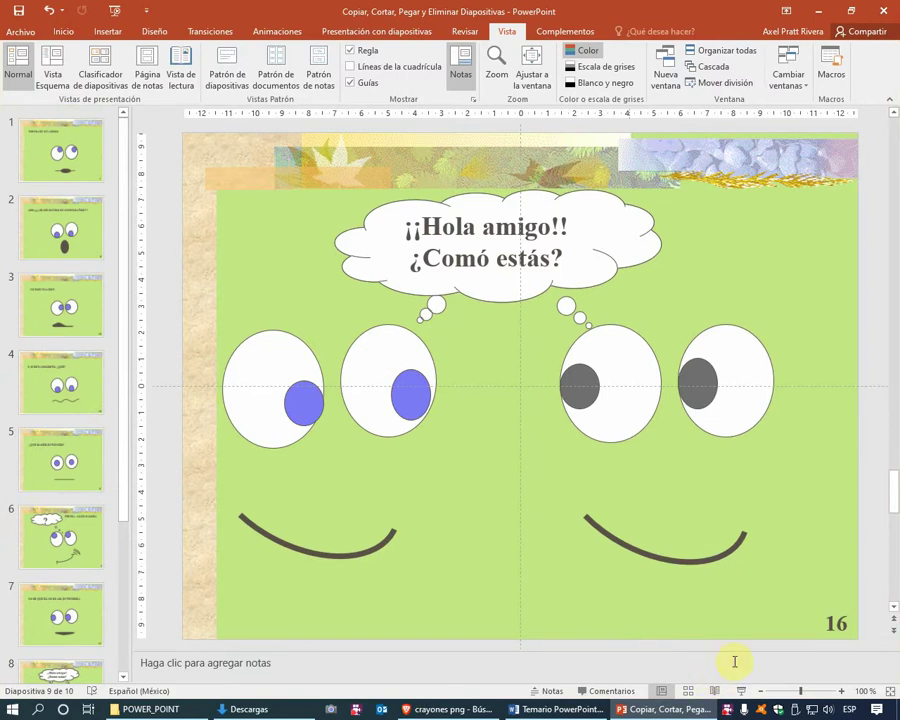
click(689, 691)
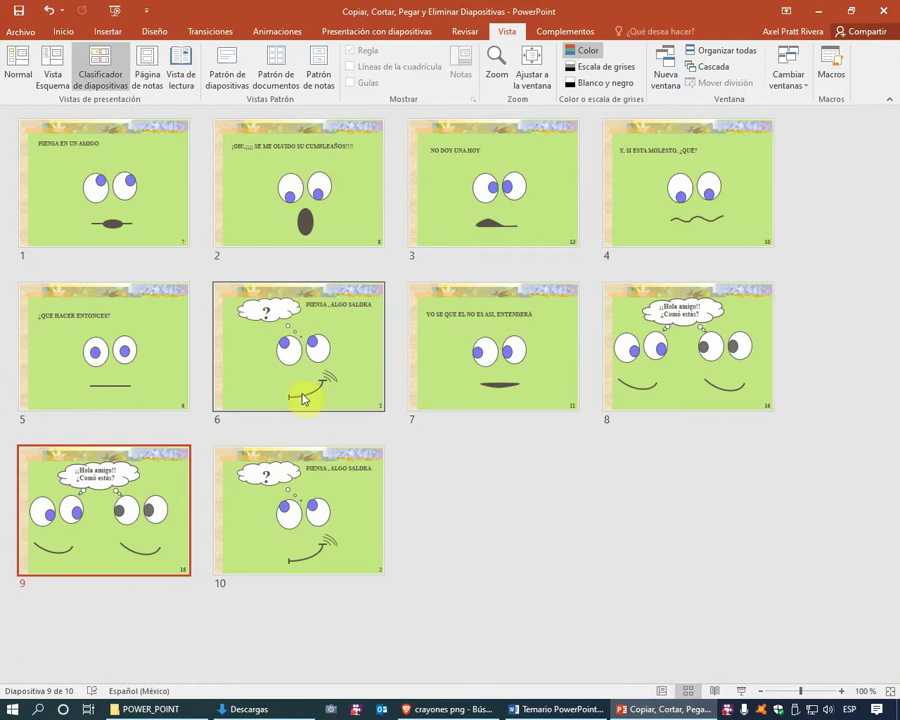
Open 'Copiar, Cortar, Pegar y Eliminar Diapositivas Continuación' from the recent presentations list
click(33, 37)
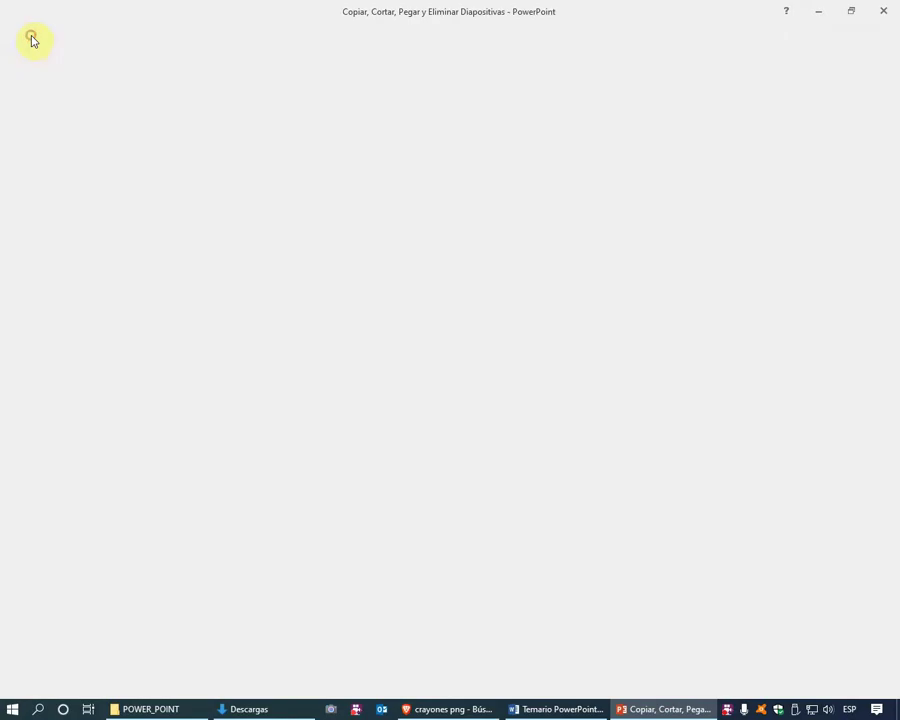
click(44, 121)
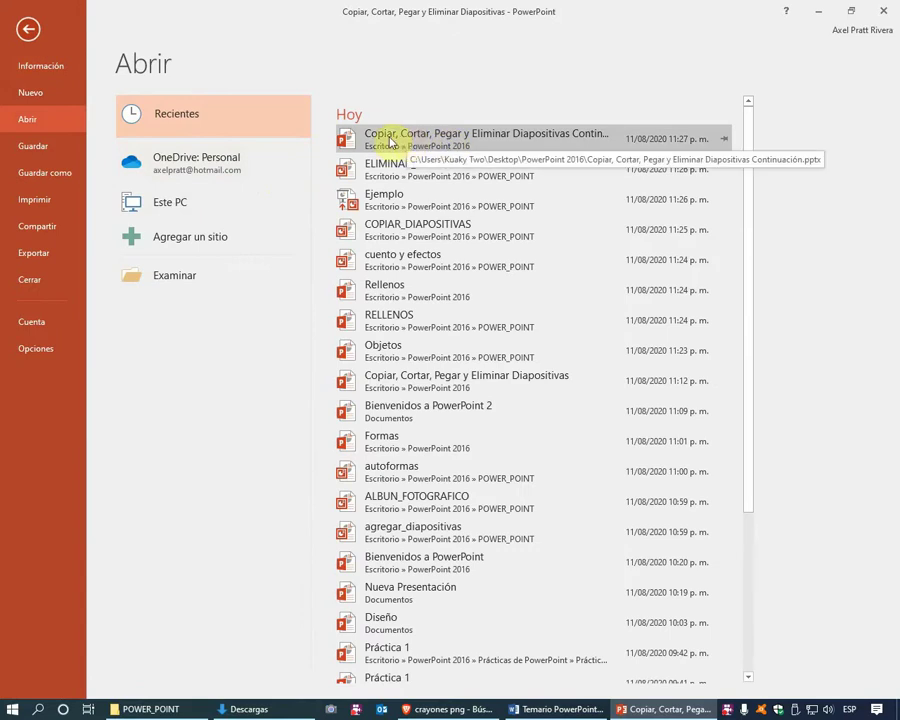
click(530, 138)
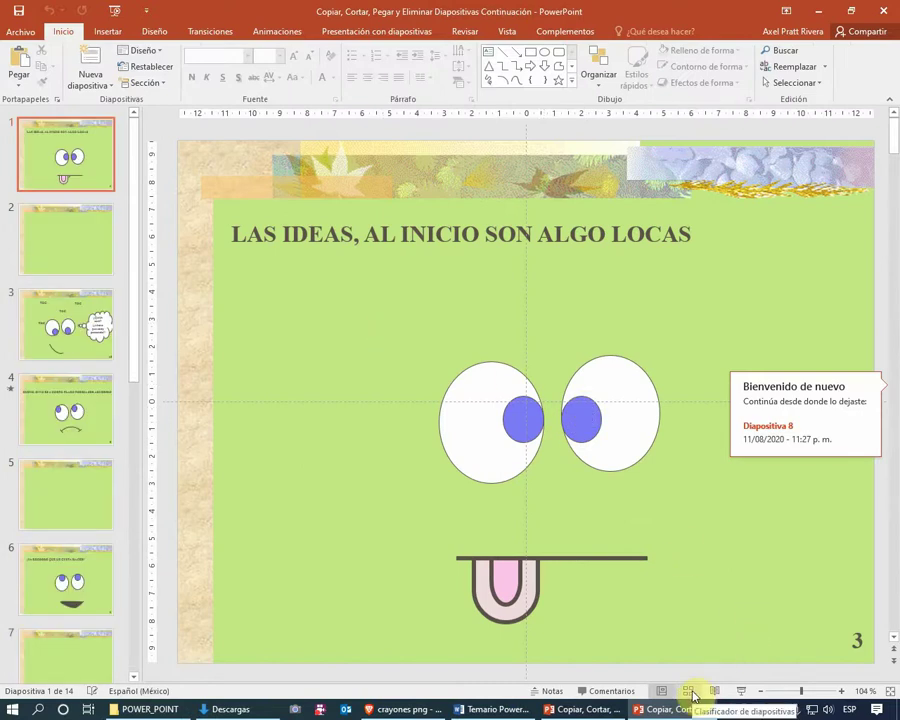
Show the Continuación deck's 14 slides in Slide Sorter, checking the 10-slide deck before returning
click(691, 691)
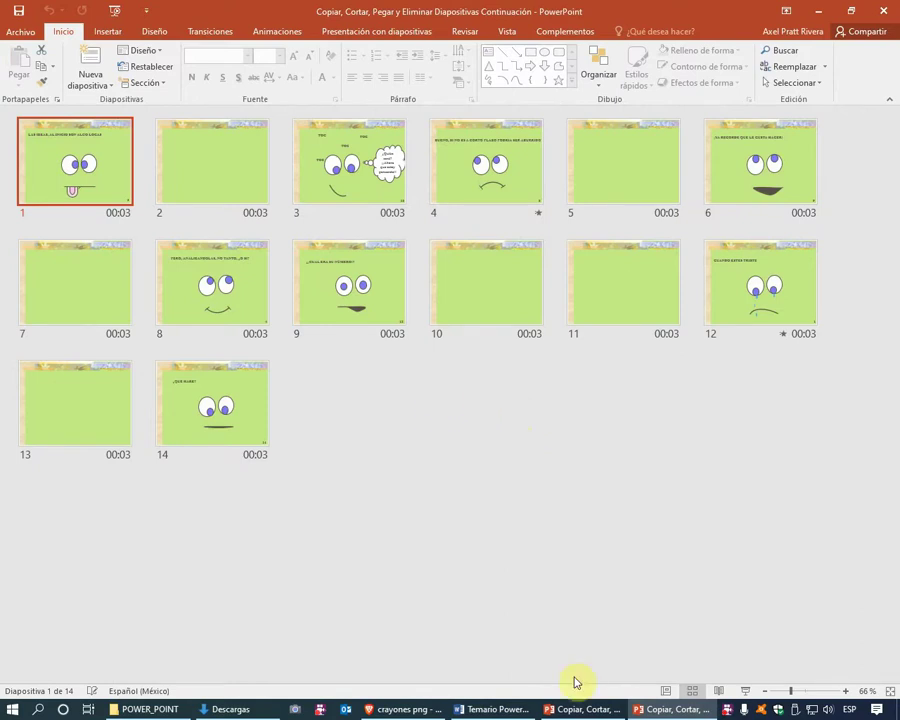
click(585, 709)
click(658, 712)
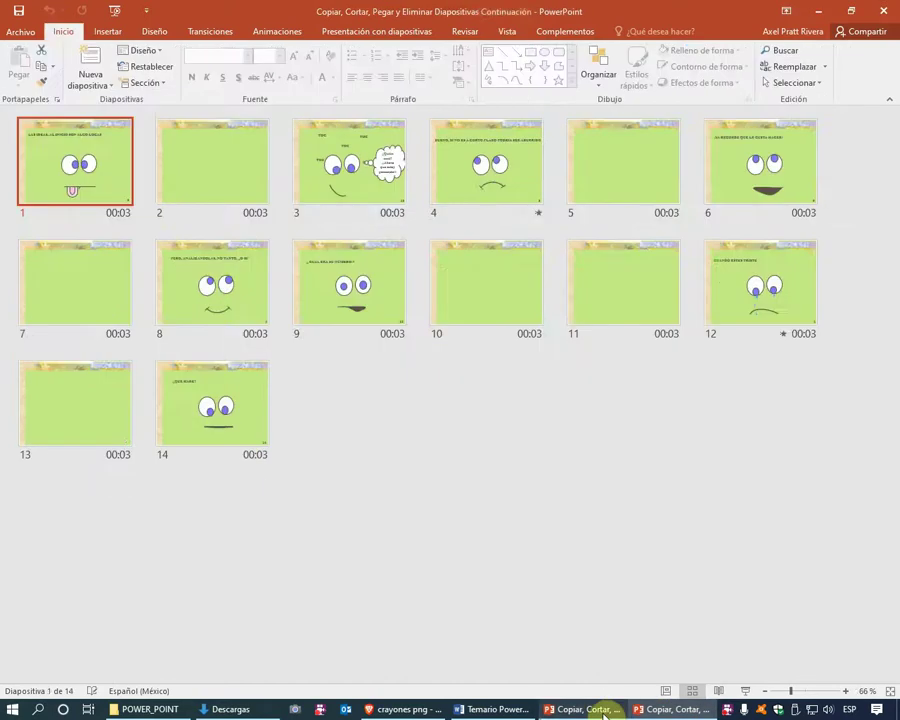
click(600, 712)
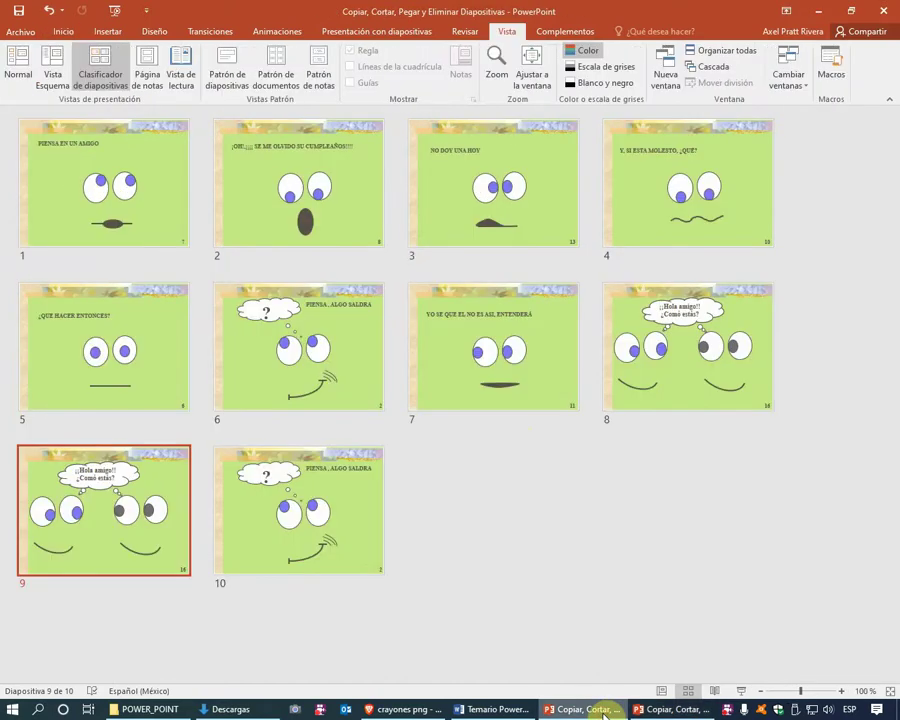
click(640, 709)
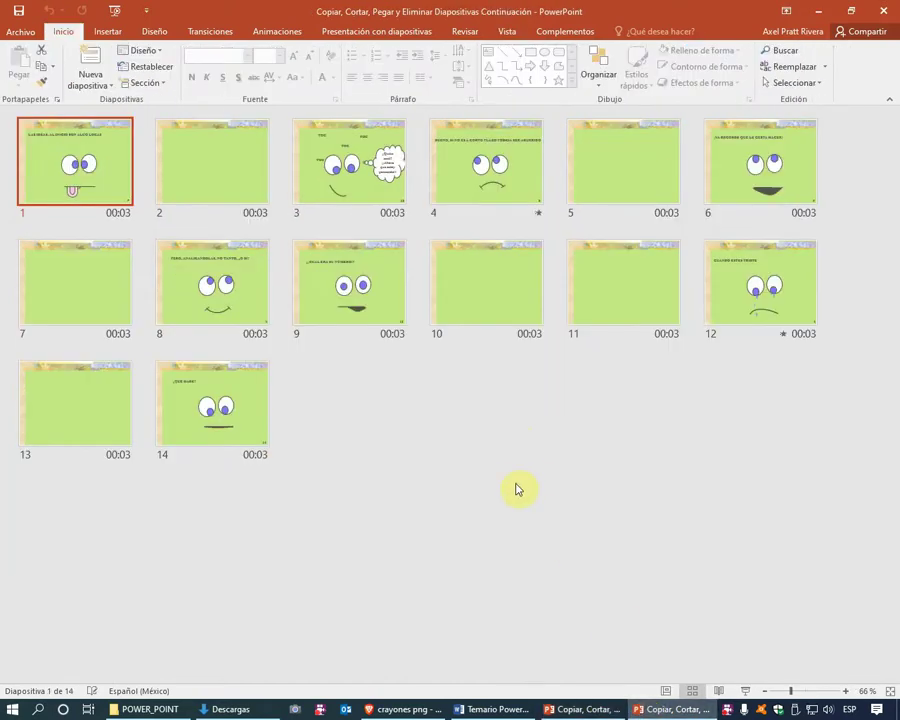
Delete the six blank slides (2, 4, 5, 10, 8 and 7) in Slide Sorter
click(249, 189)
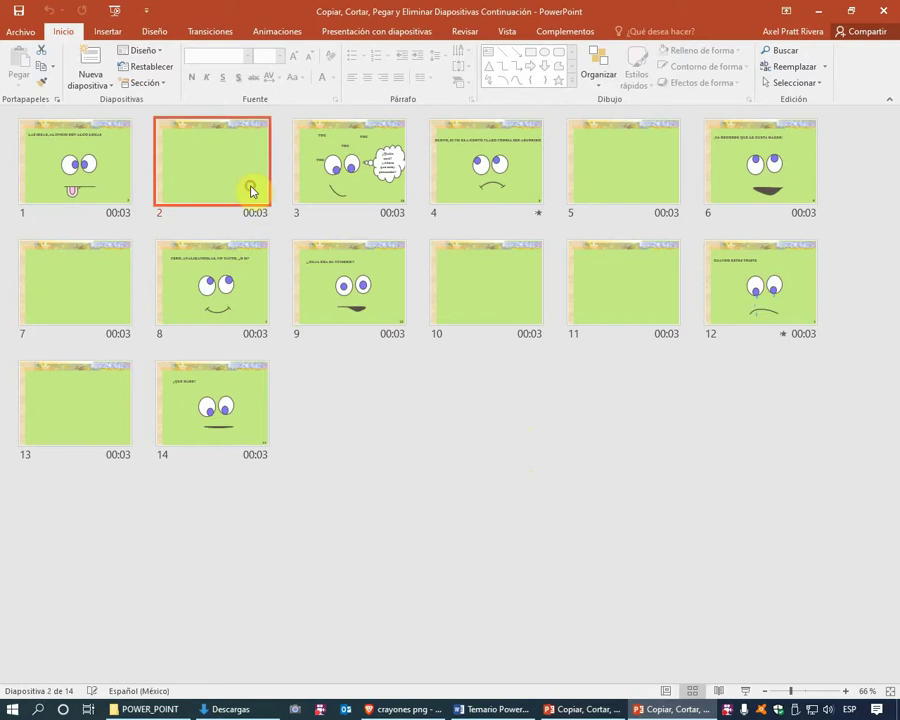
key(Delete)
click(481, 189)
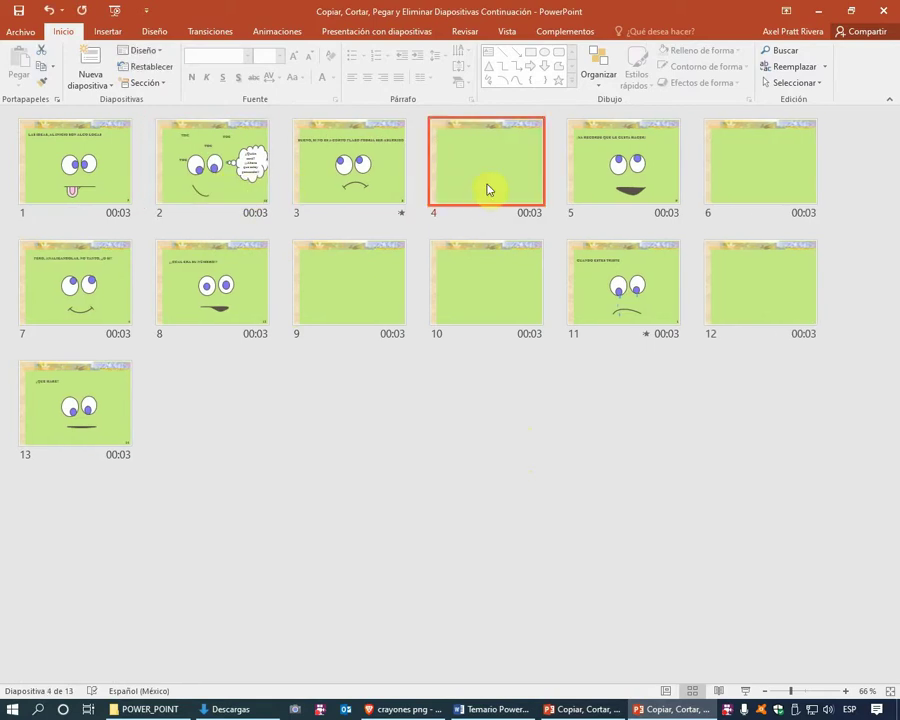
key(Delete)
click(588, 186)
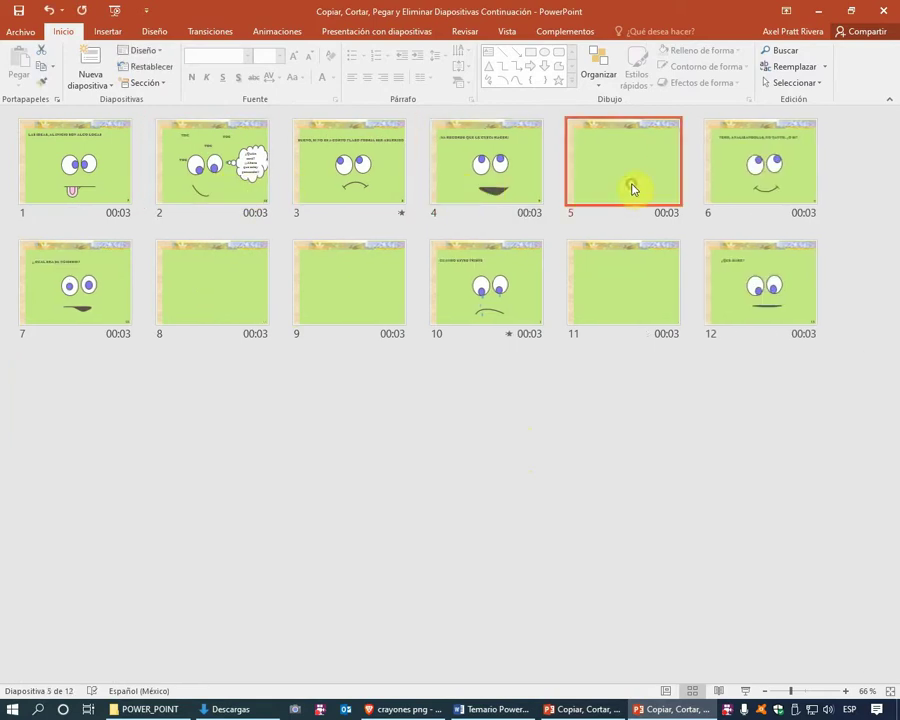
key(Delete)
click(512, 281)
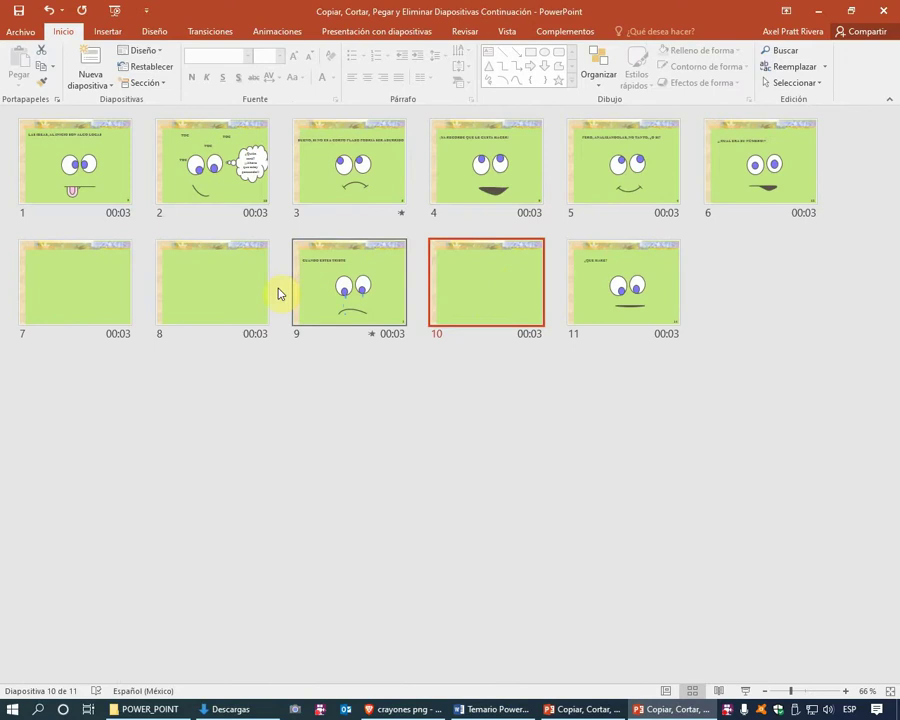
key(Delete)
click(227, 292)
key(Delete)
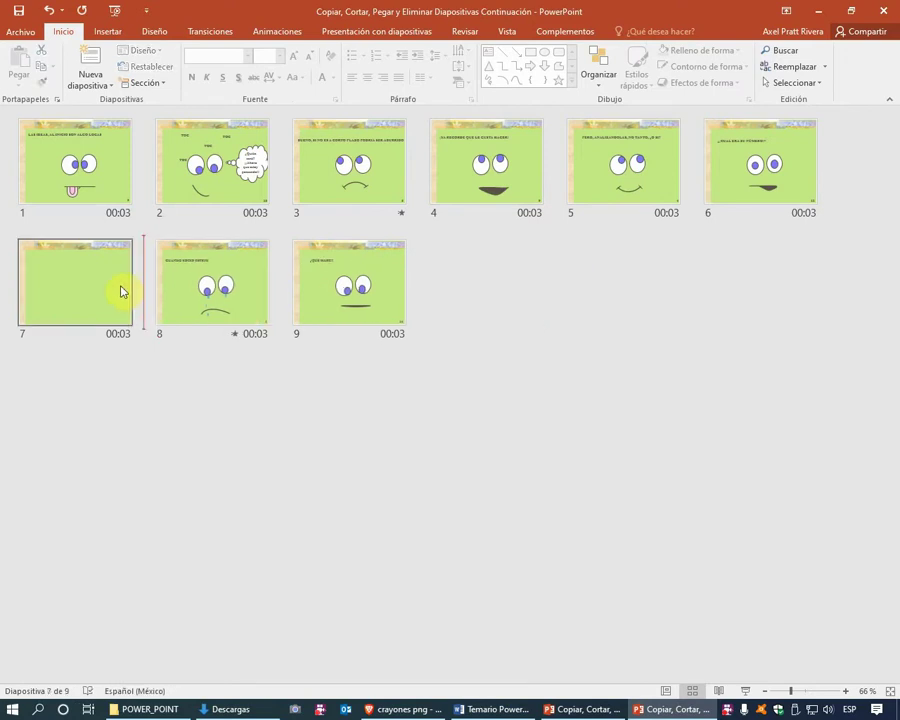
key(Delete)
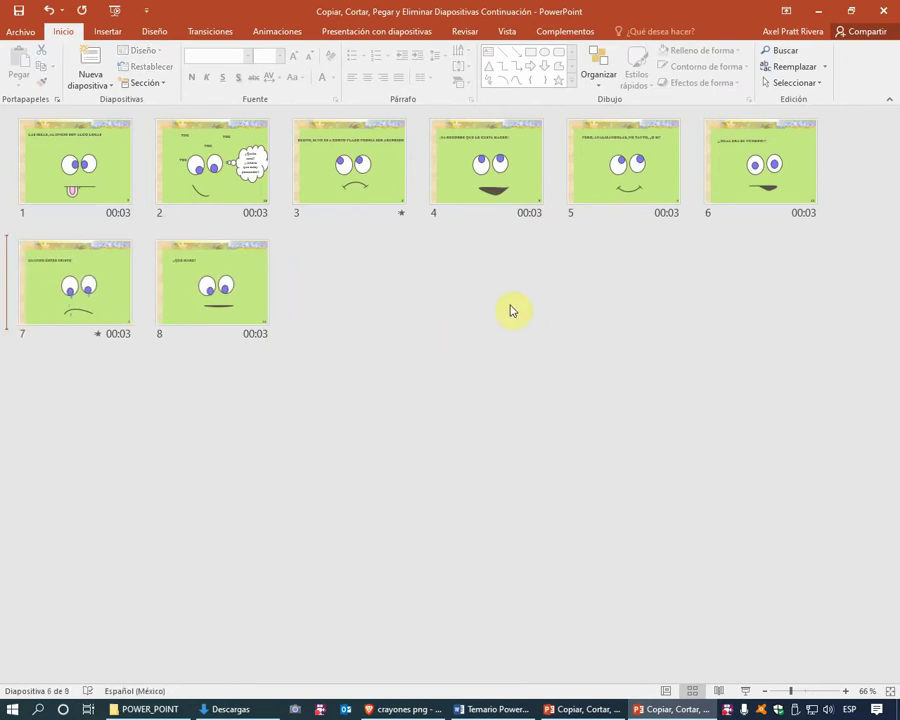
Select all eight Continuación slides and copy them
click(112, 175)
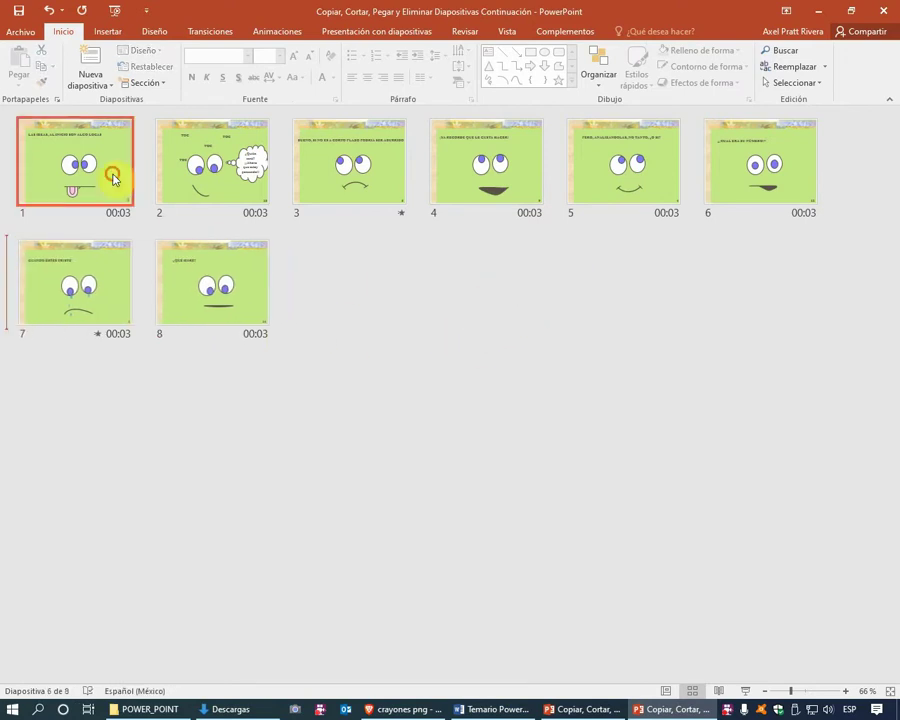
key(ctrl+a)
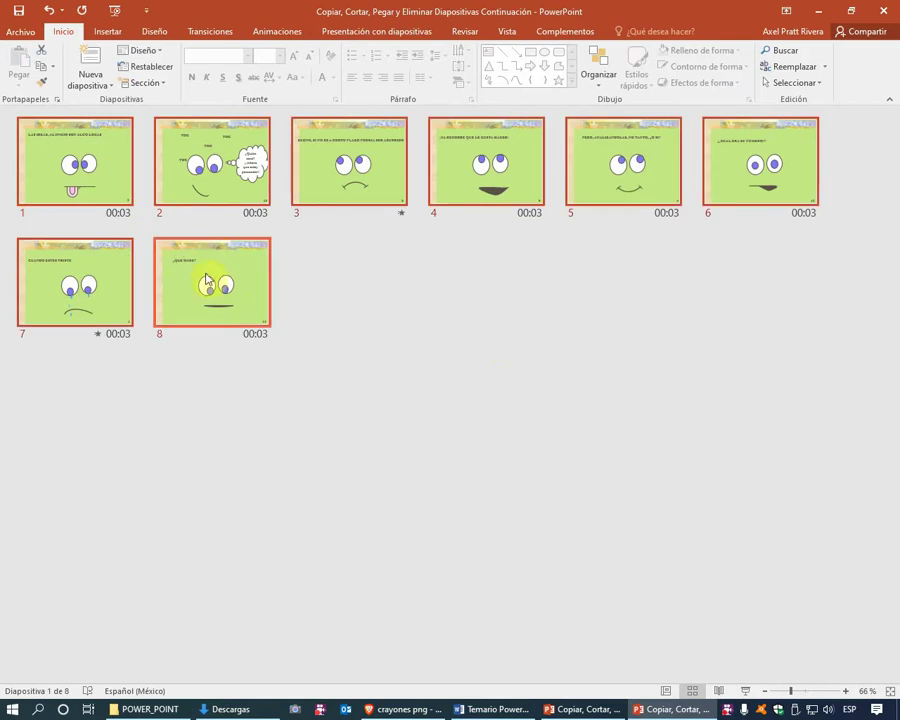
click(100, 175)
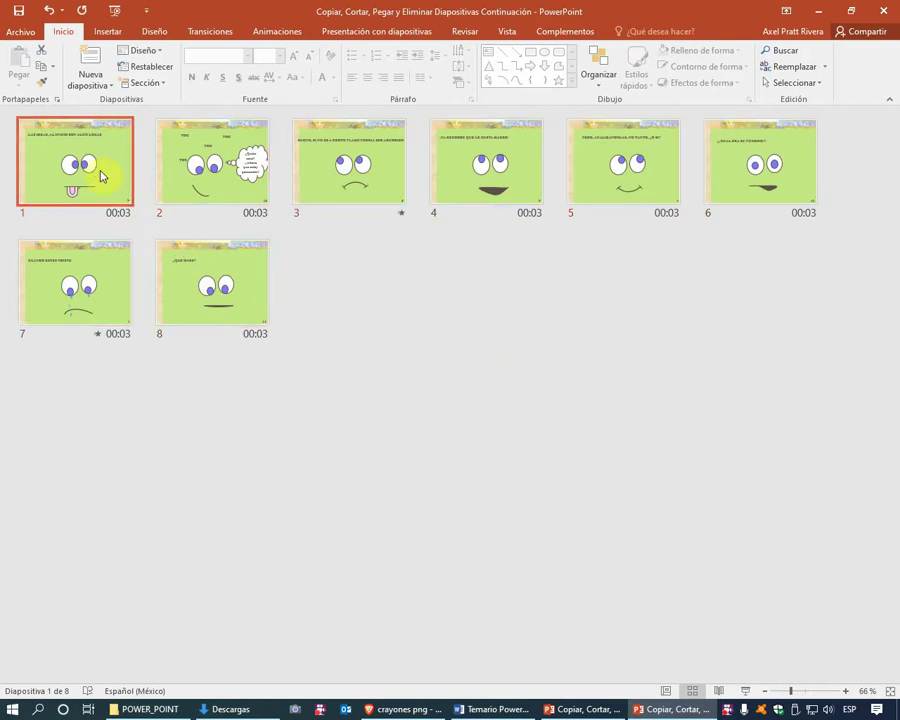
shift+click(195, 264)
right_click(197, 266)
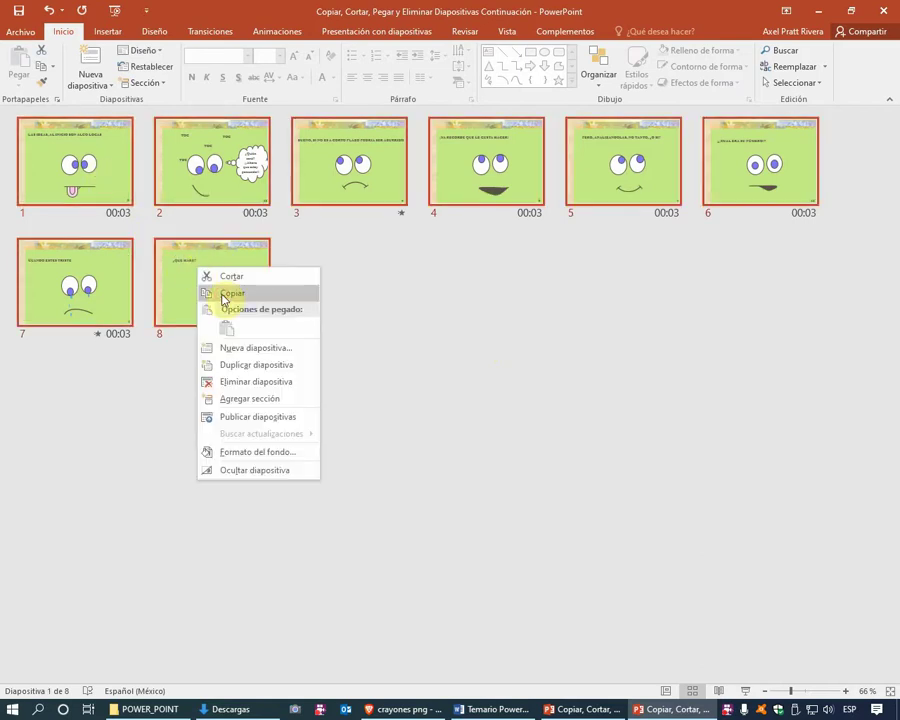
click(231, 293)
Paste the eight copied slides after slide 10 of the original presentation
click(575, 707)
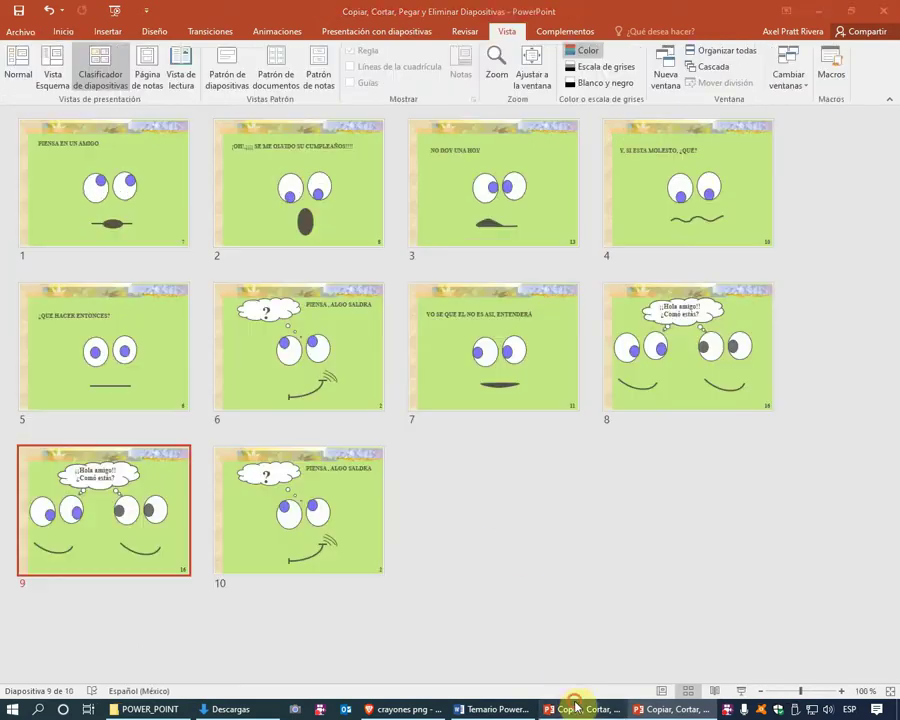
click(455, 503)
right_click(455, 503)
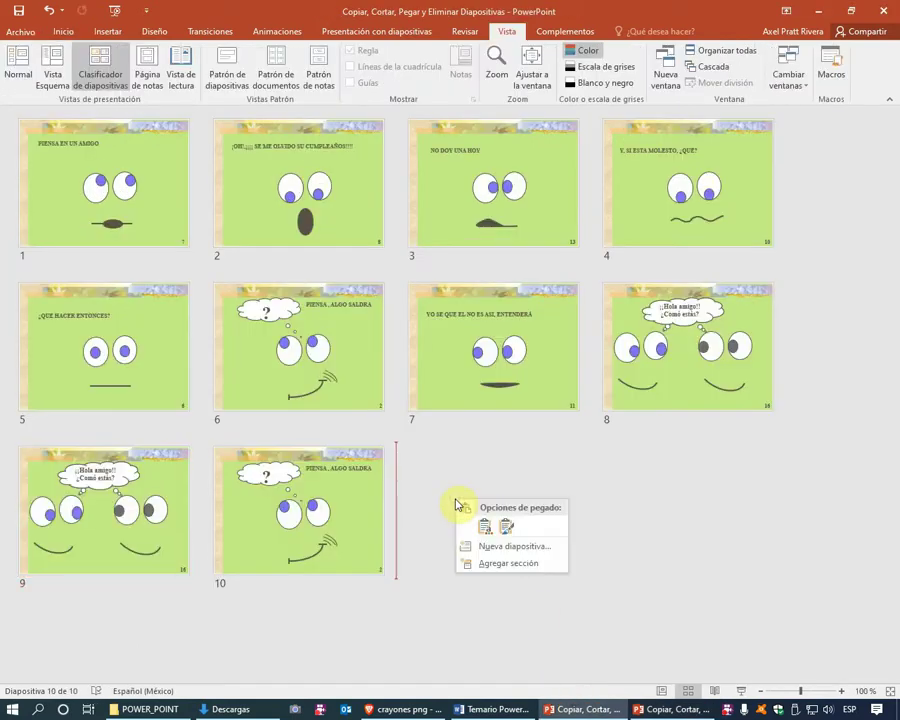
click(63, 31)
click(20, 64)
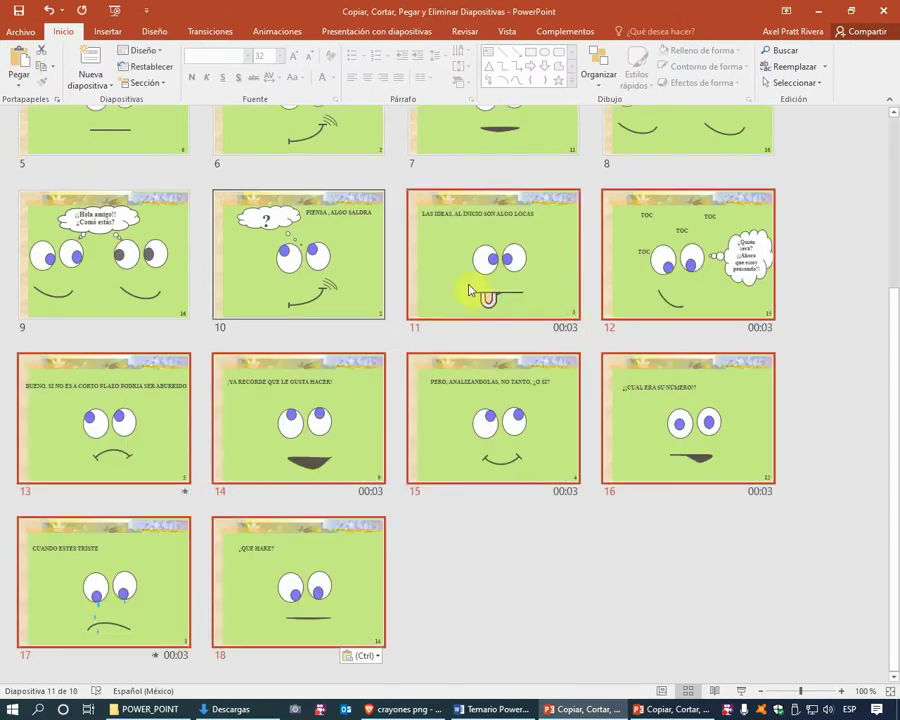
Look over the 16-slide deck, then return to the Continuación deck with nothing selected
scroll(558, 486, up, 3)
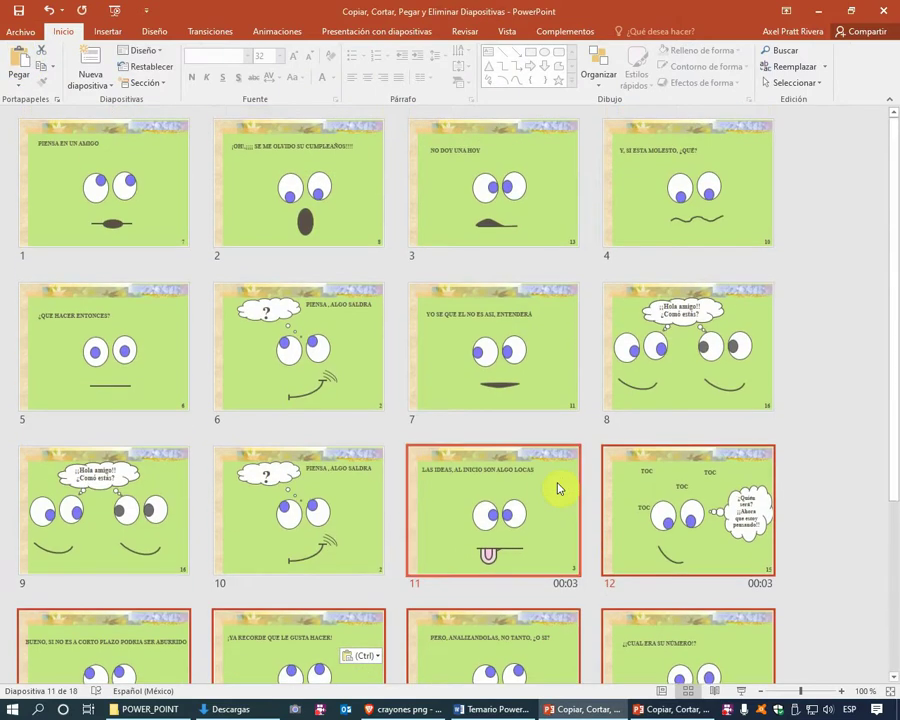
scroll(558, 486, down, 2)
click(395, 263)
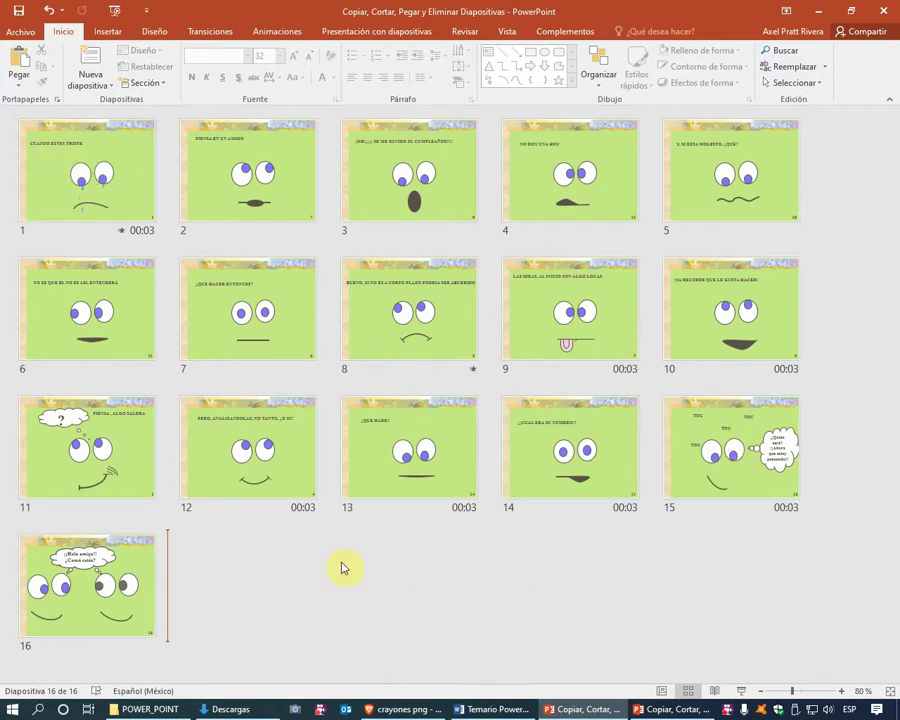
click(328, 450)
click(328, 348)
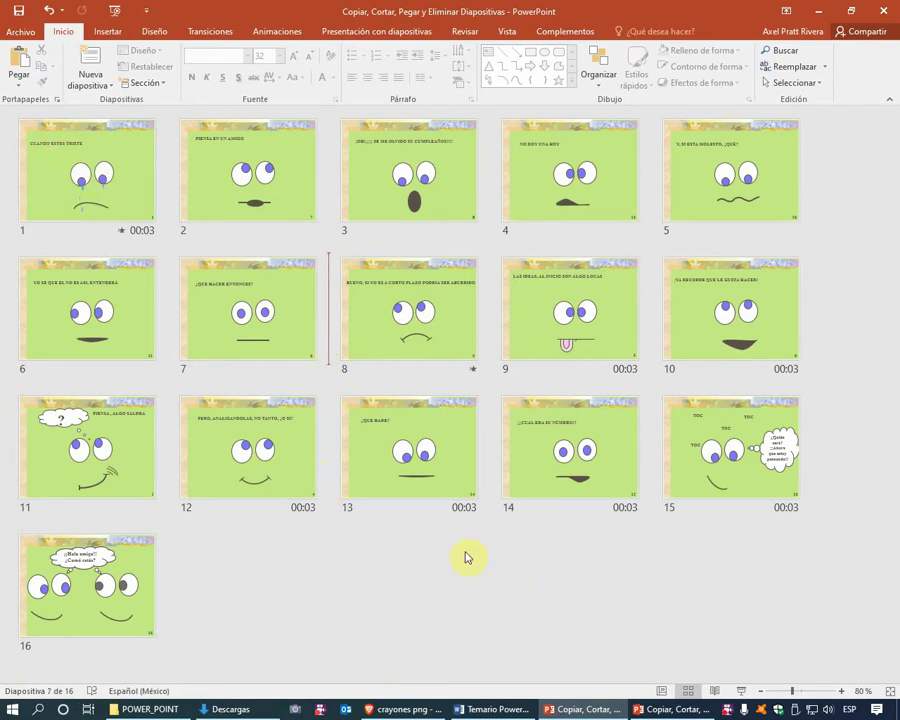
click(667, 711)
click(466, 314)
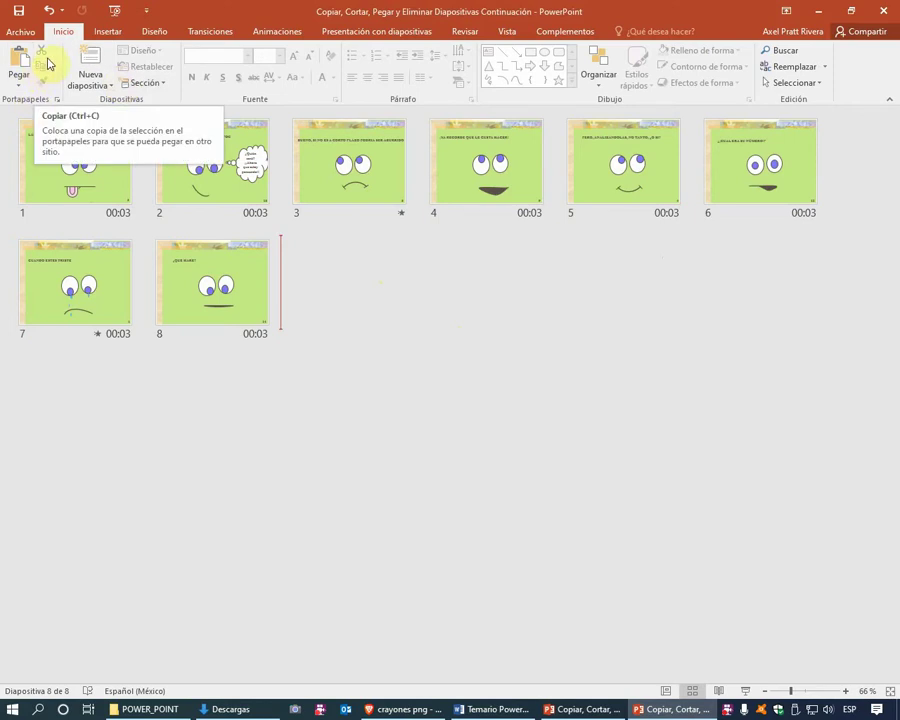
Switch to the 16-slide 'Copiar, Cortar, Pegar y Eliminar Diapositivas' presentation
click(582, 704)
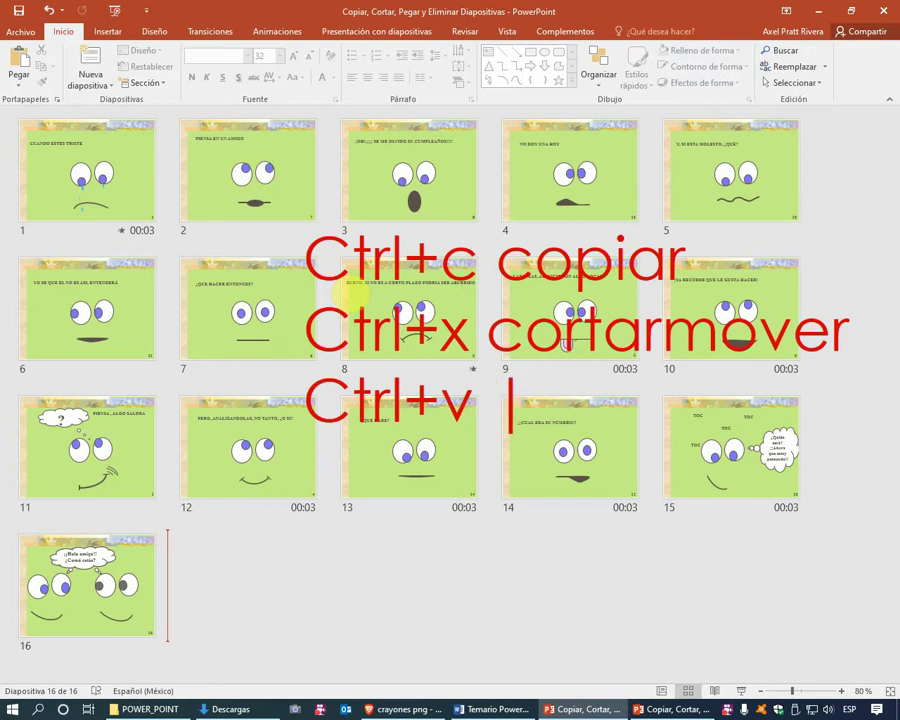
text(pgar)
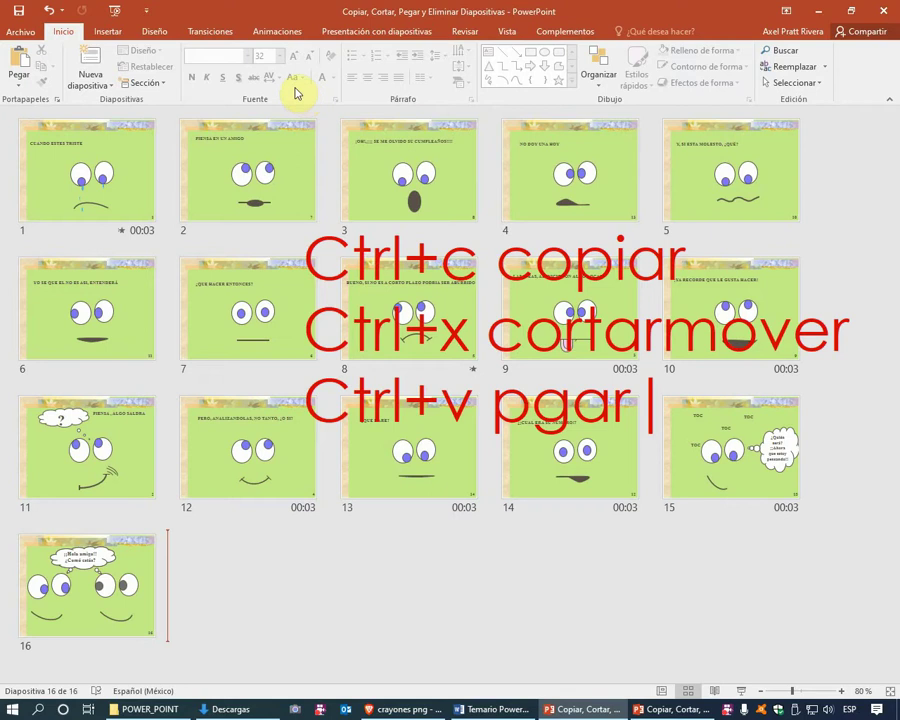
Close Copiar y Pegar and reopen it from the PowerPoint 2016 folder
click(676, 709)
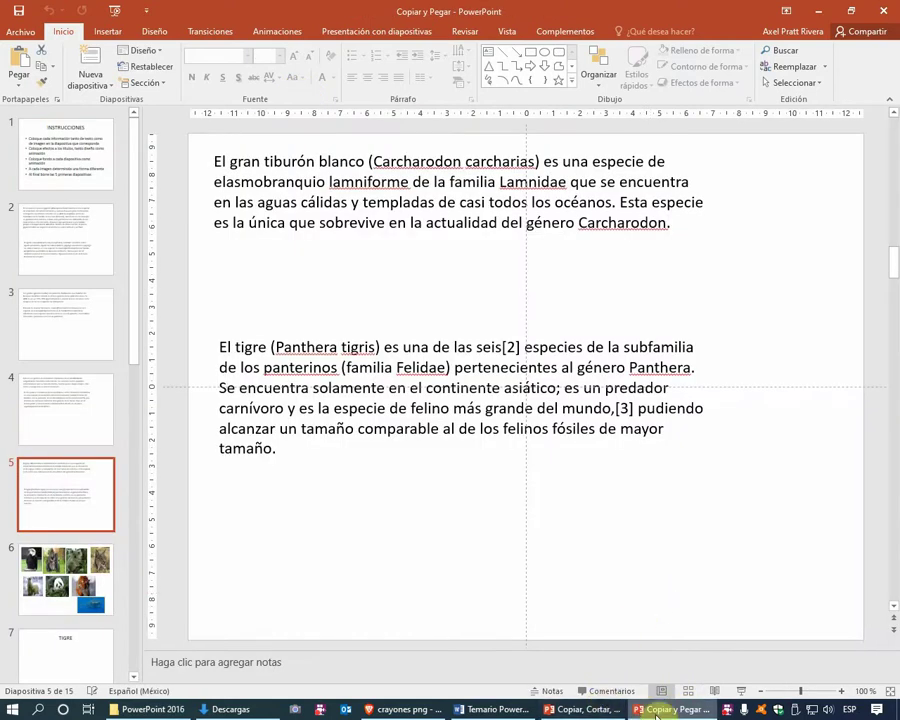
mouse_move(672, 709)
click(883, 10)
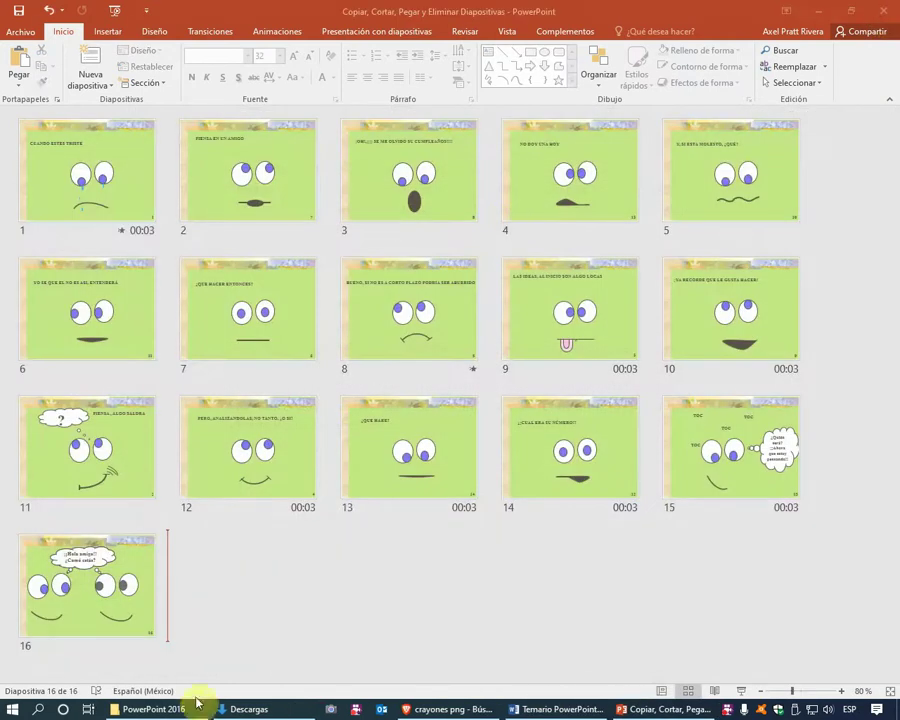
click(245, 709)
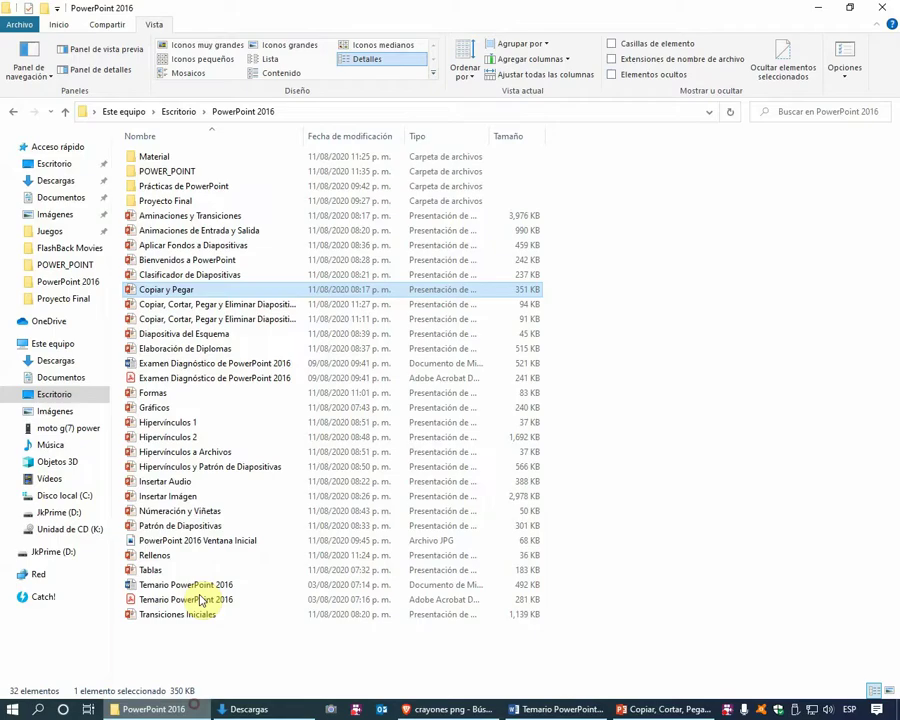
double_click(200, 290)
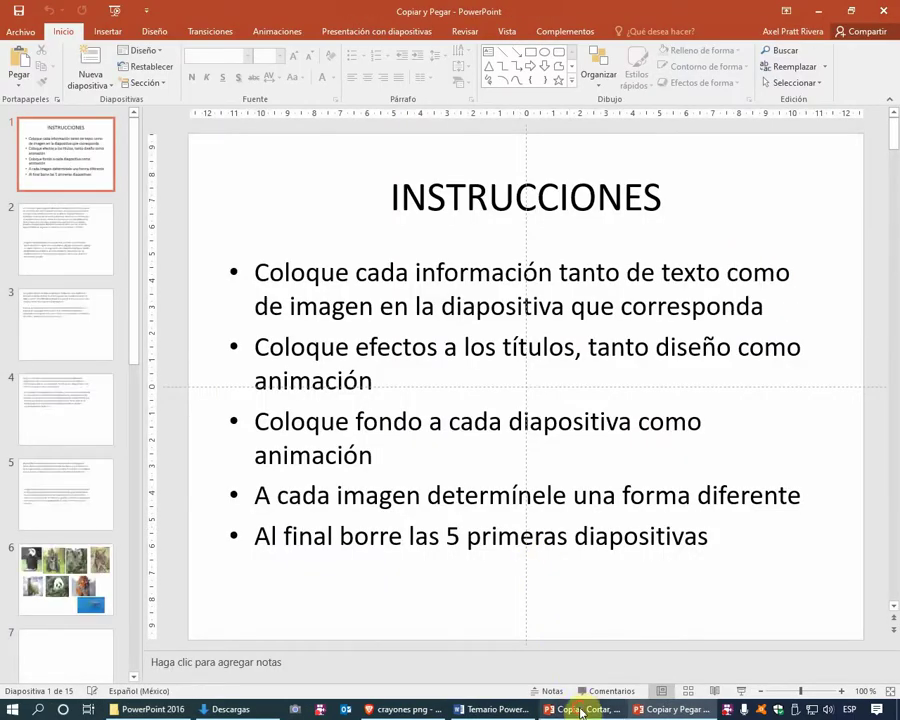
Close the 16-slide presentation without saving (No guardar)
click(575, 709)
key(alt+F4)
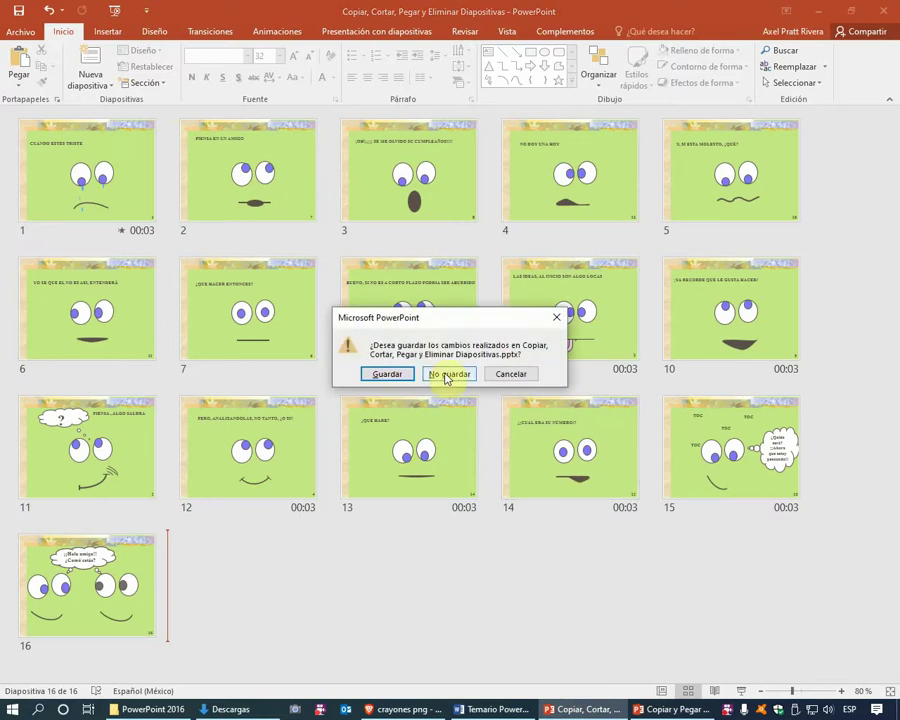
click(444, 373)
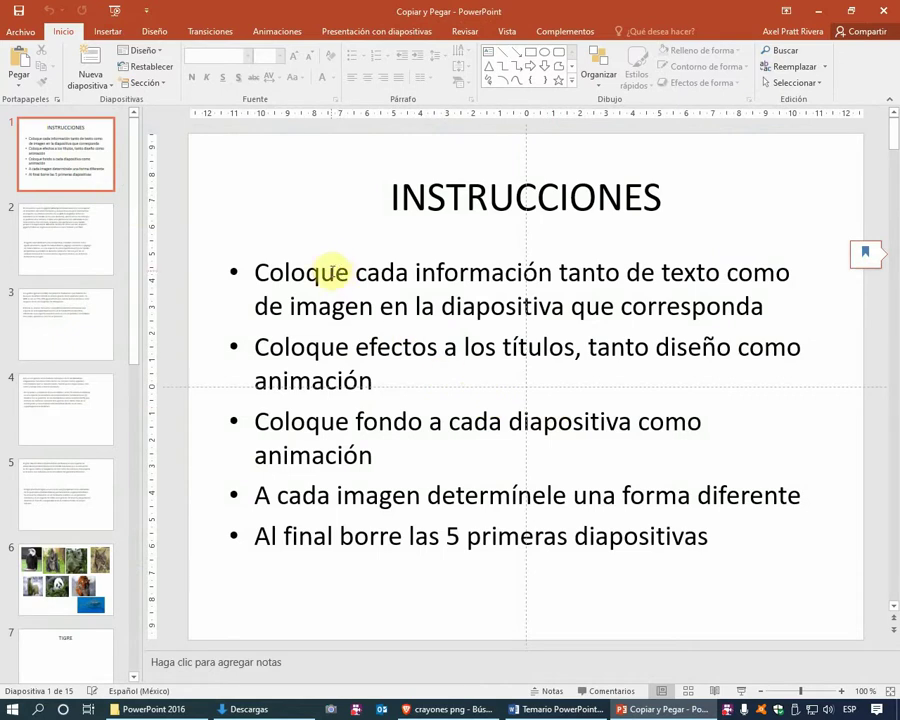
click(335, 270)
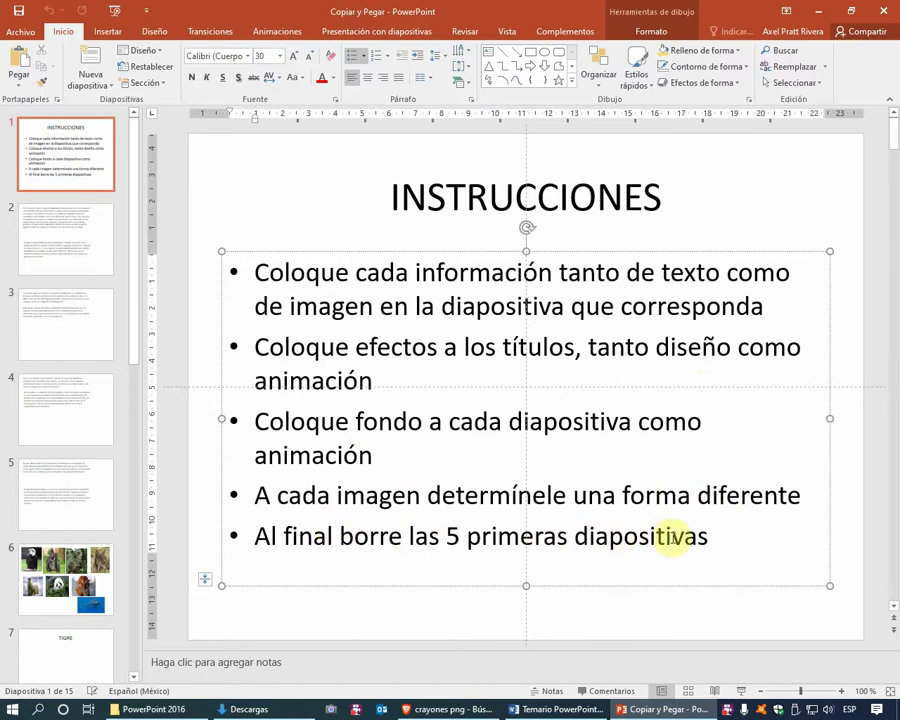
click(701, 230)
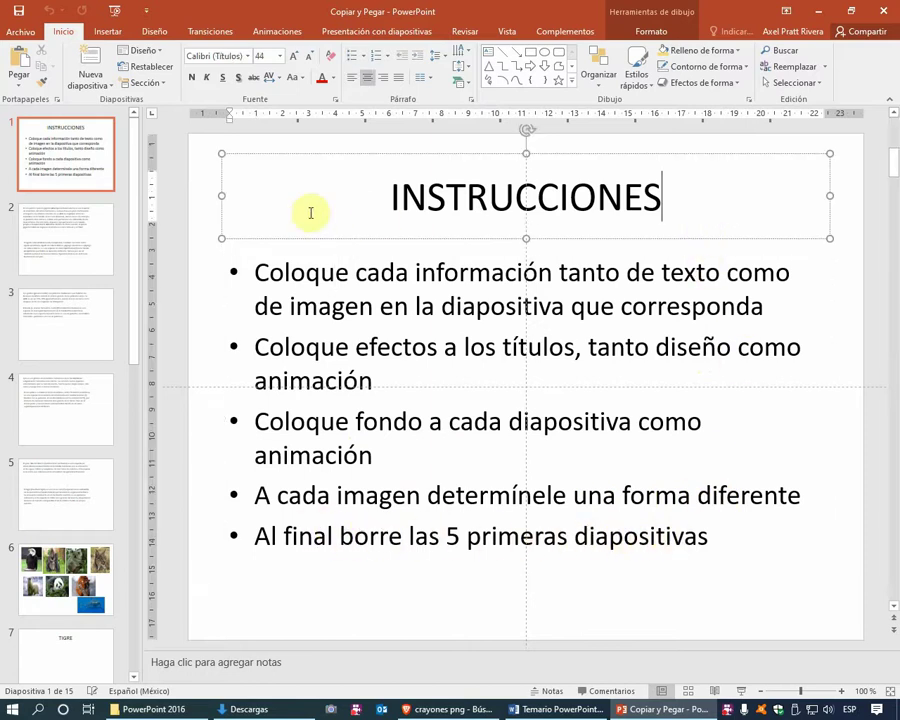
click(214, 221)
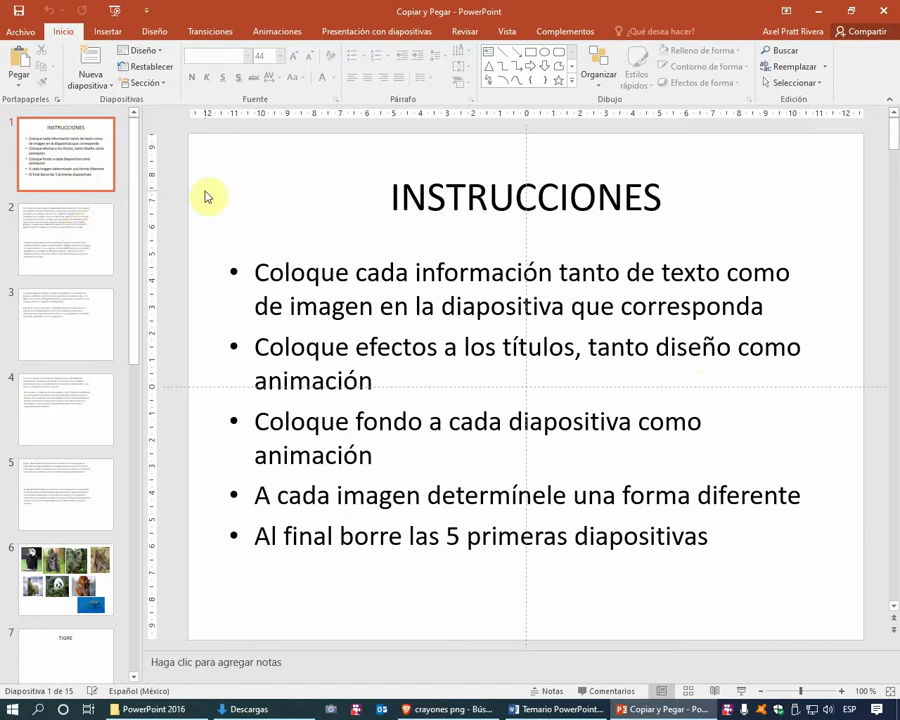
Browse slides 2 to 7, from panda text to TIGRE, then return to slide 5's tiger paragraph
click(68, 237)
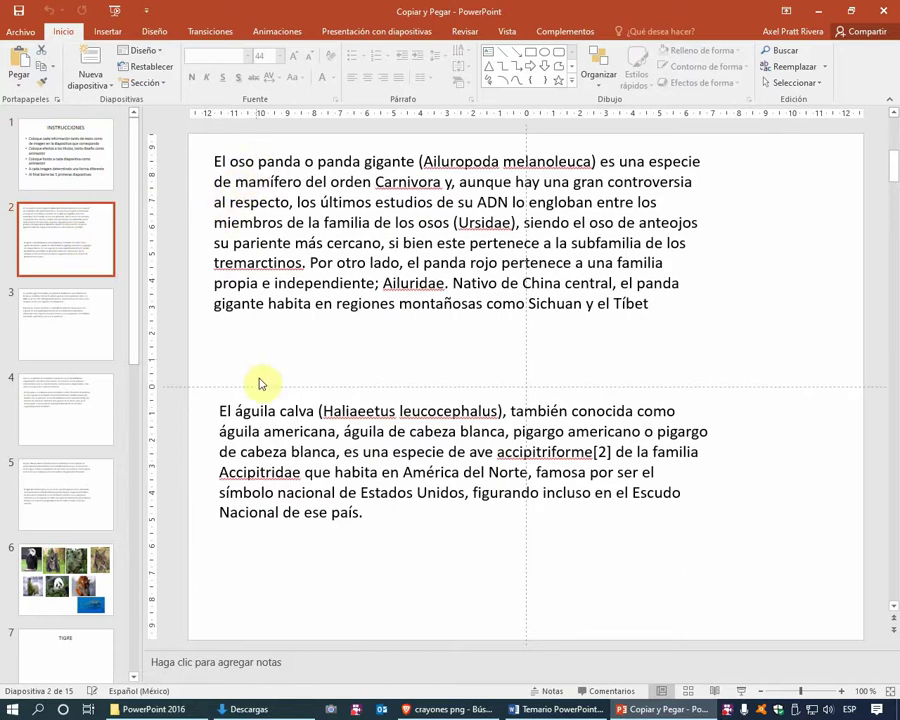
click(104, 320)
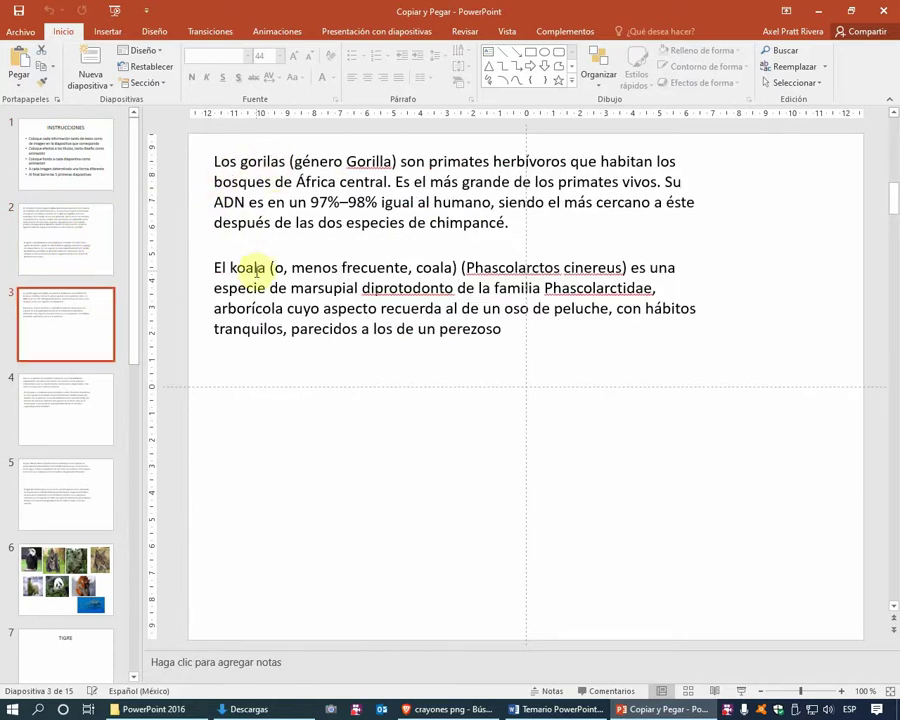
click(104, 388)
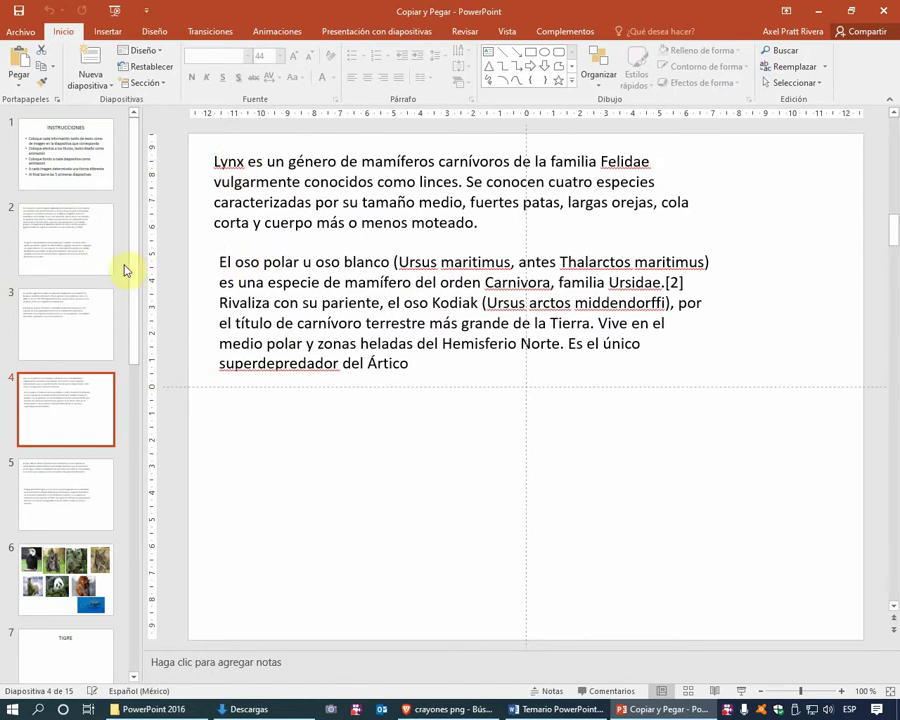
click(60, 476)
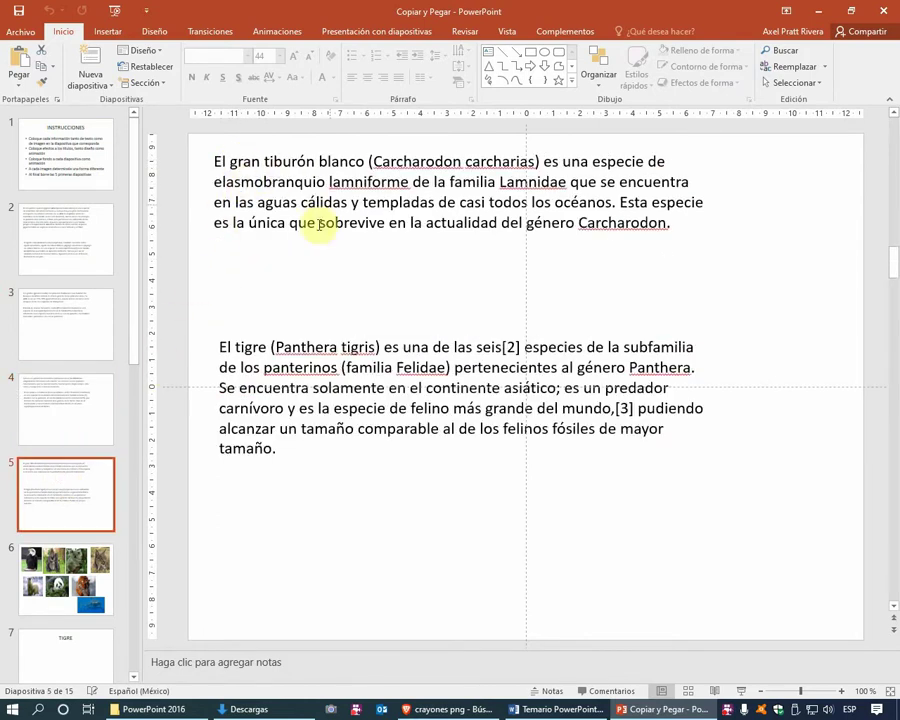
scroll(104, 494, down, 2)
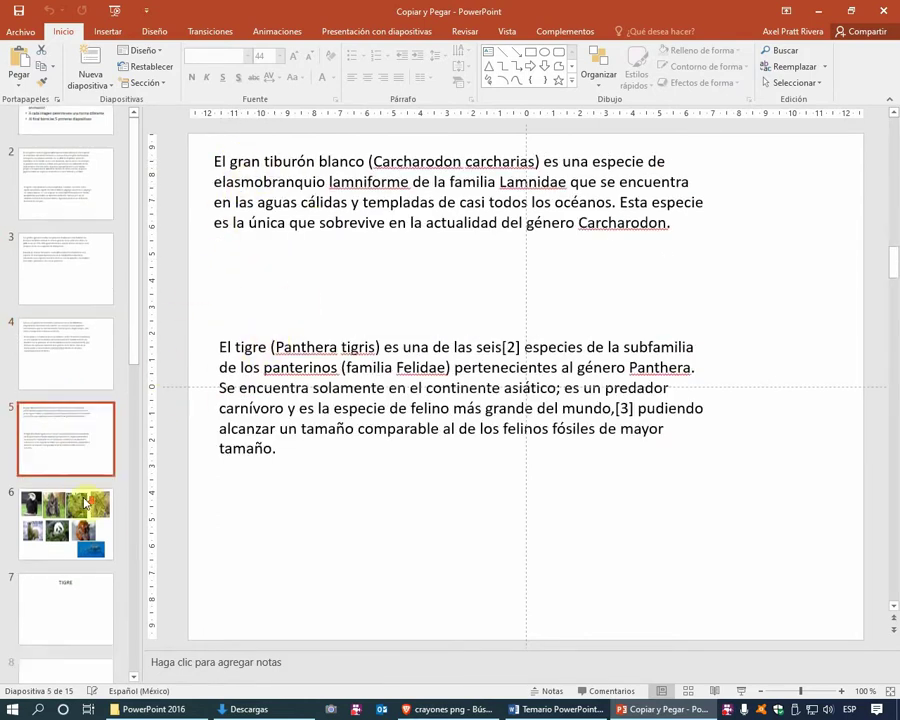
scroll(72, 450, down, 1)
click(75, 424)
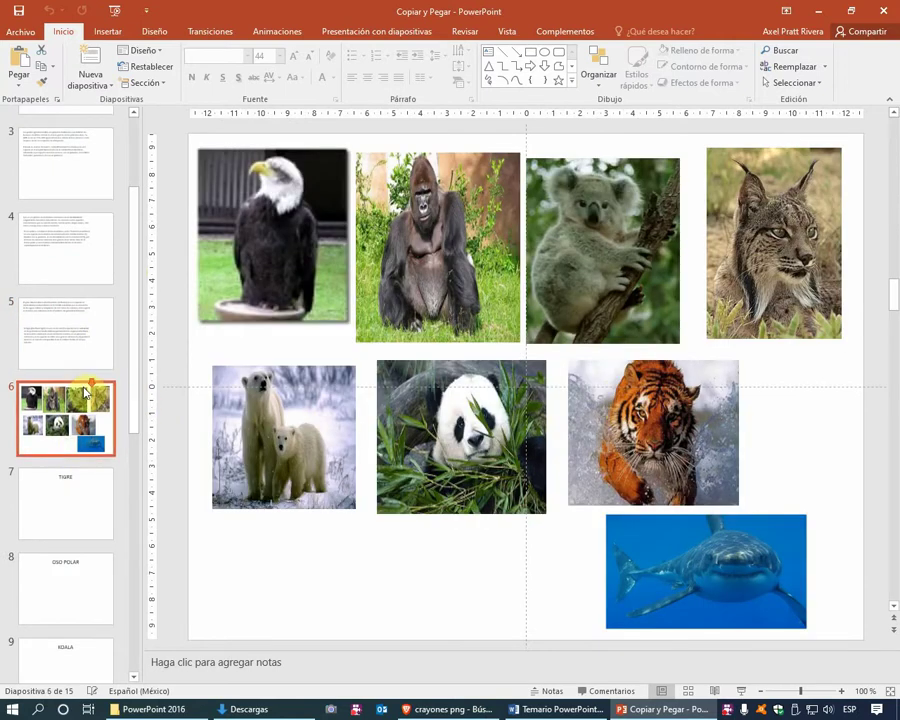
scroll(84, 393, down, 1)
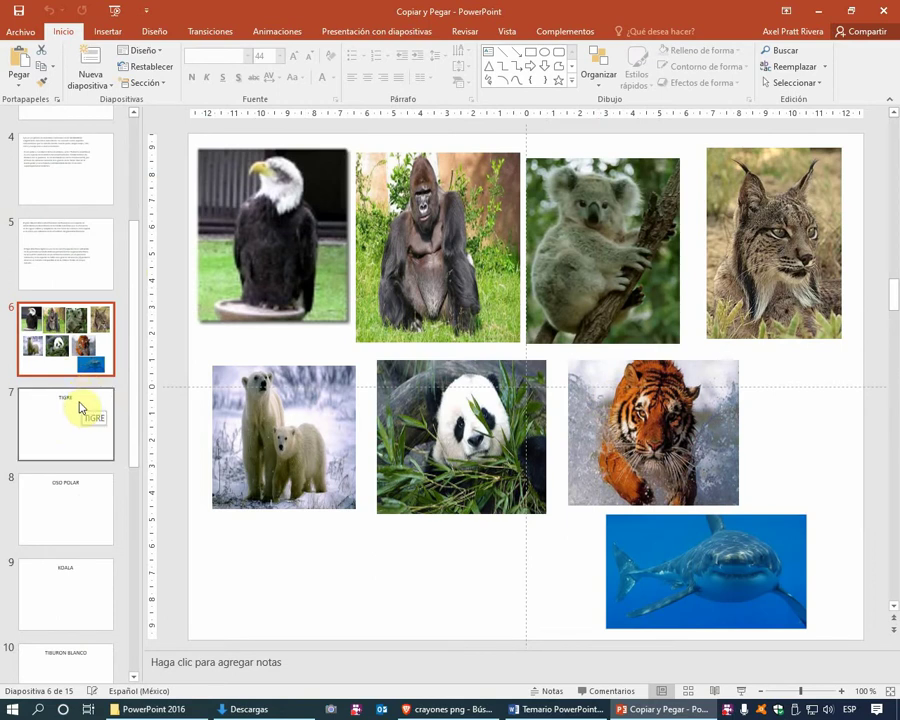
click(79, 407)
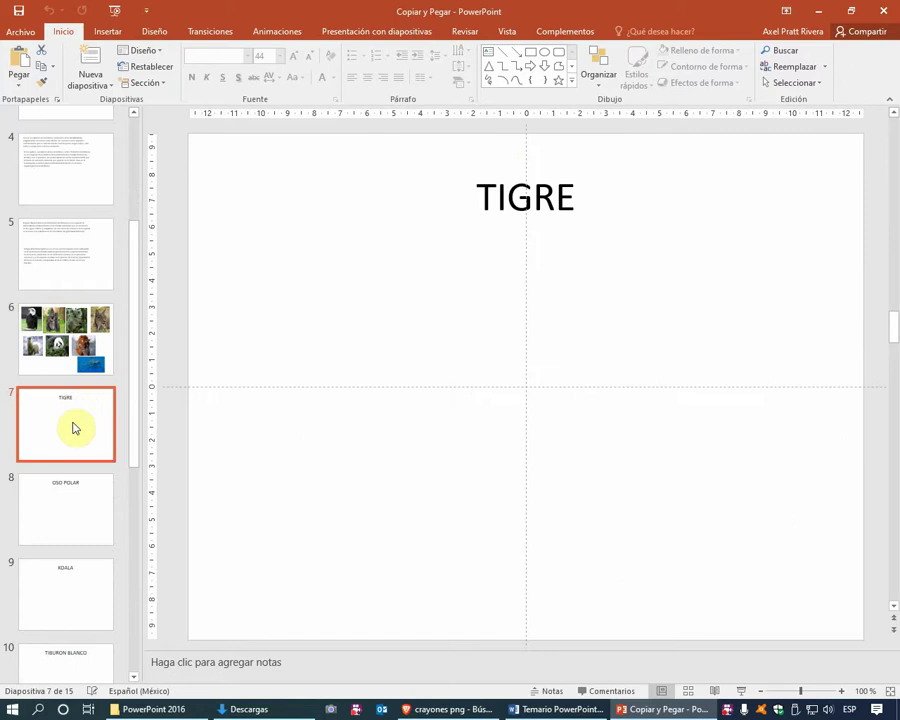
click(69, 263)
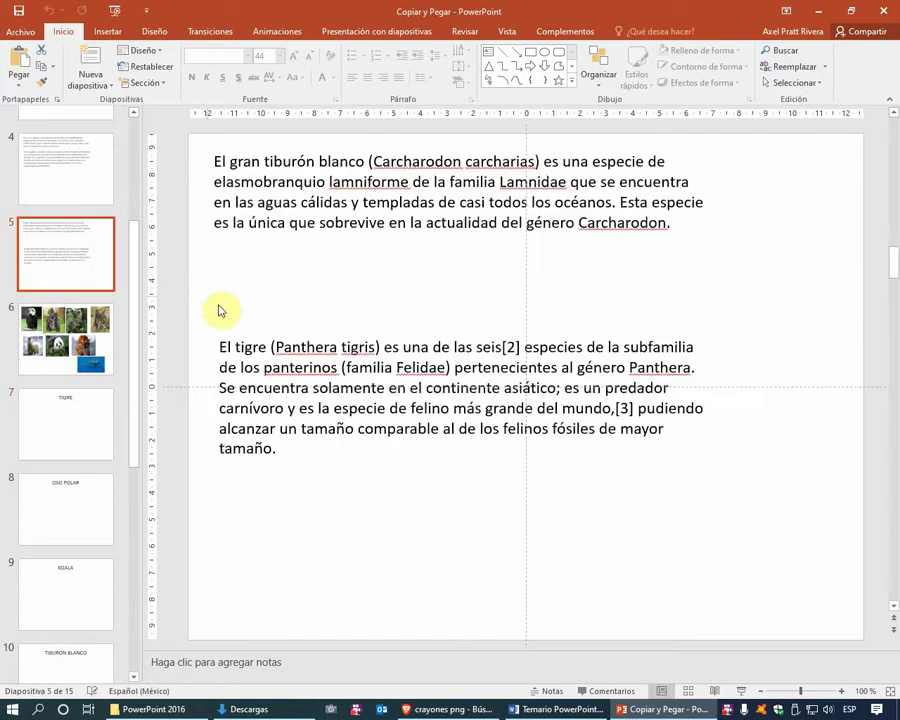
click(243, 345)
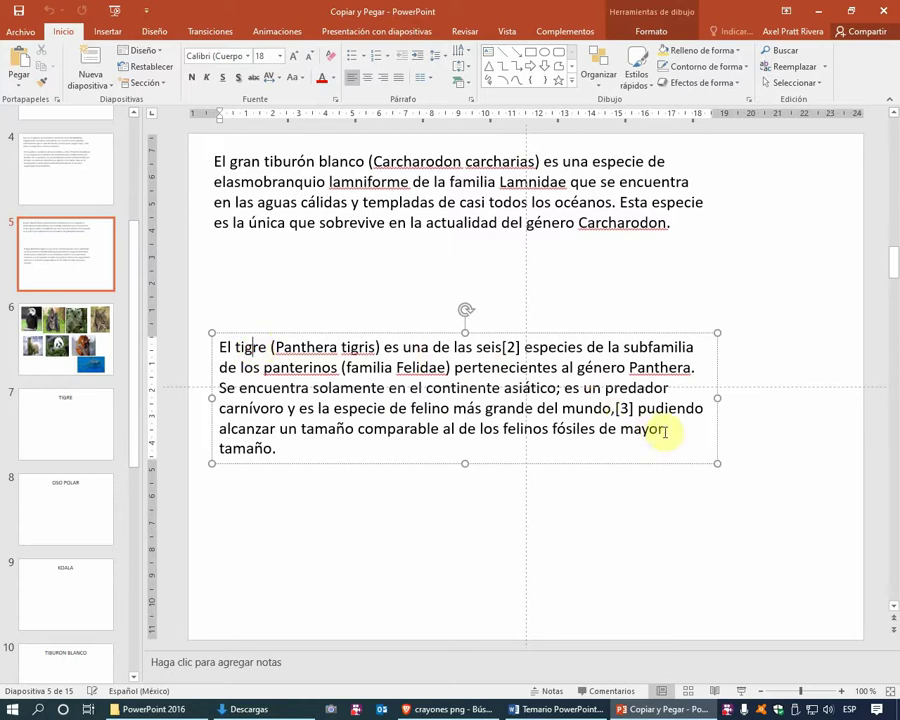
Select the entire tiger paragraph text on slide 5
drag(665, 432, 287, 352)
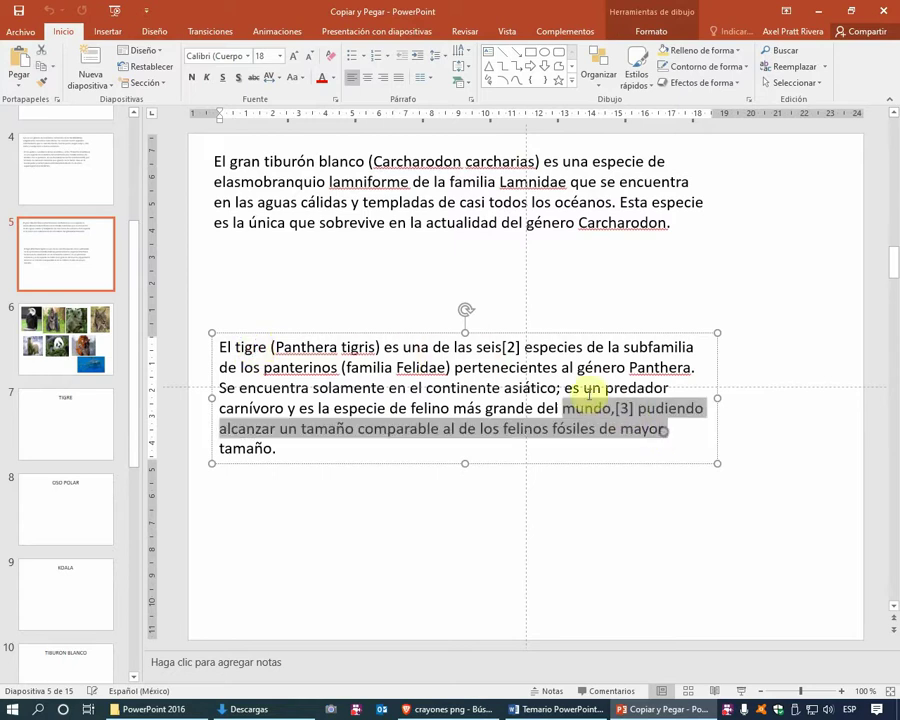
click(284, 349)
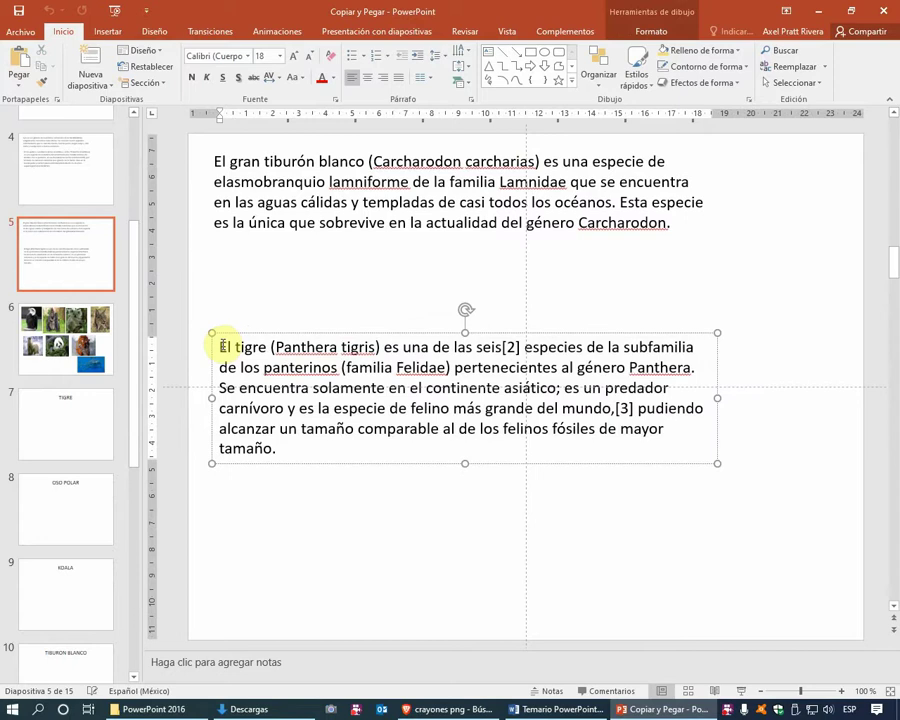
click(222, 347)
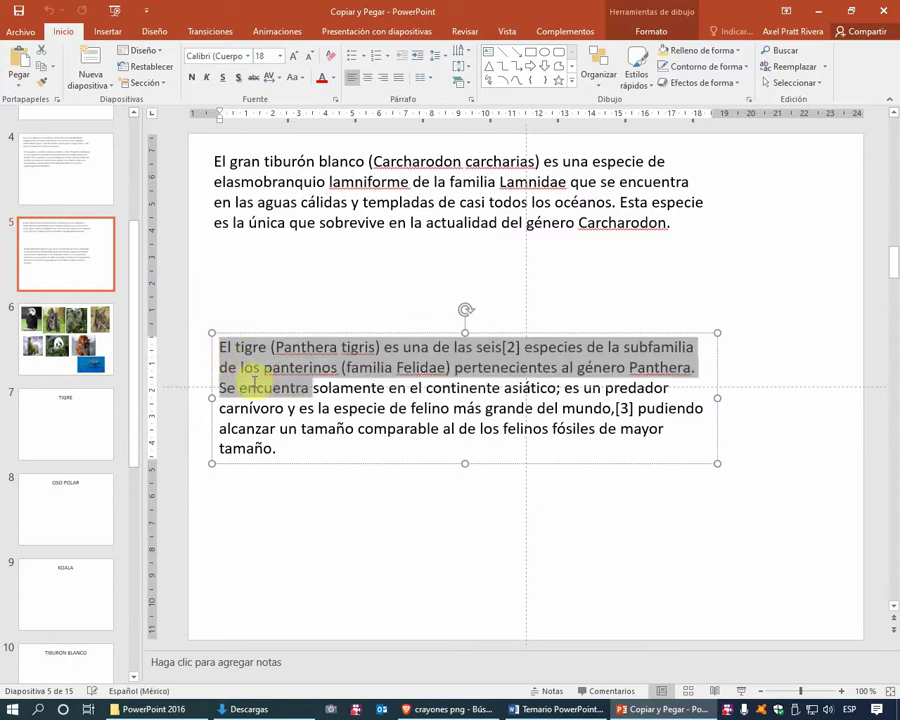
drag(249, 367, 280, 448)
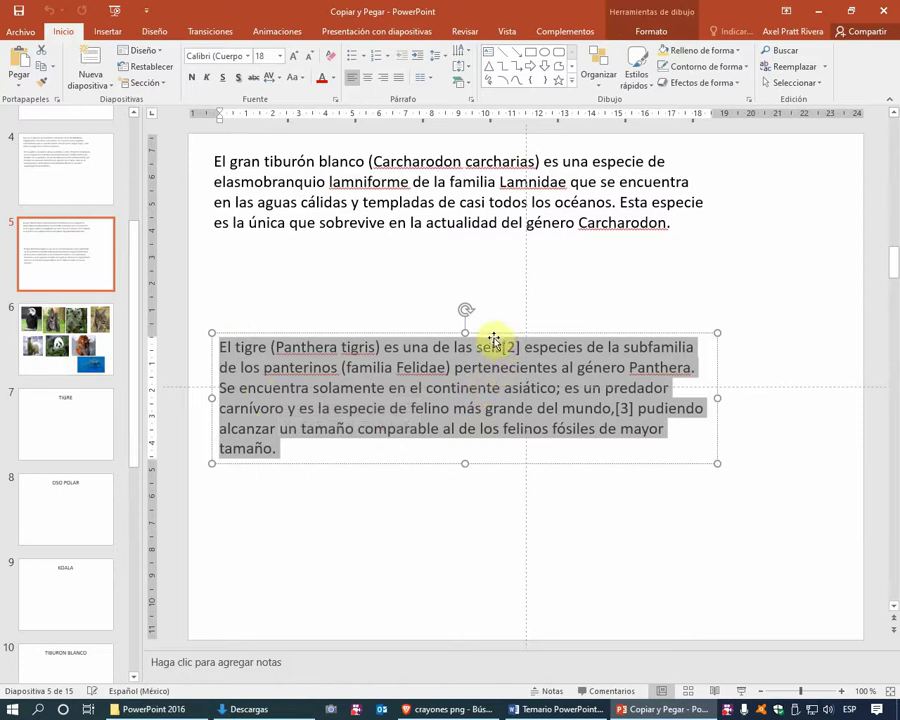
click(497, 333)
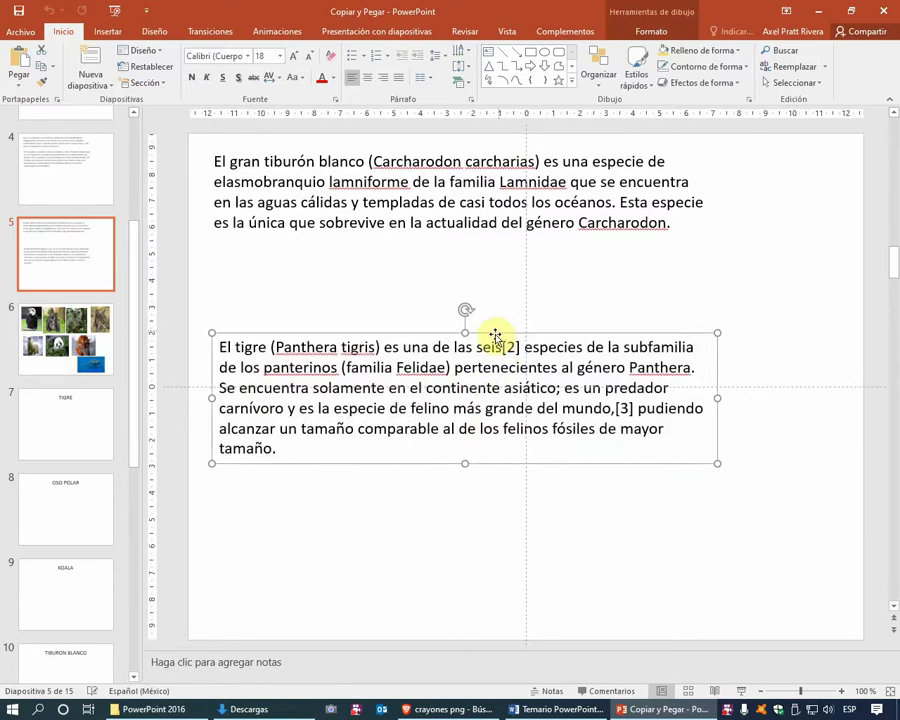
click(506, 316)
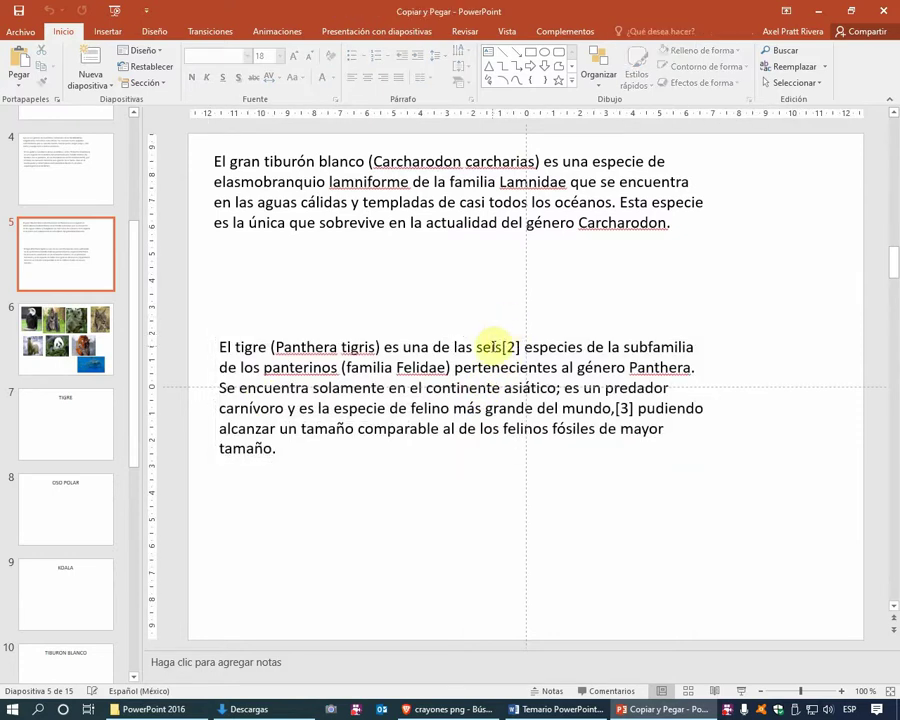
click(497, 347)
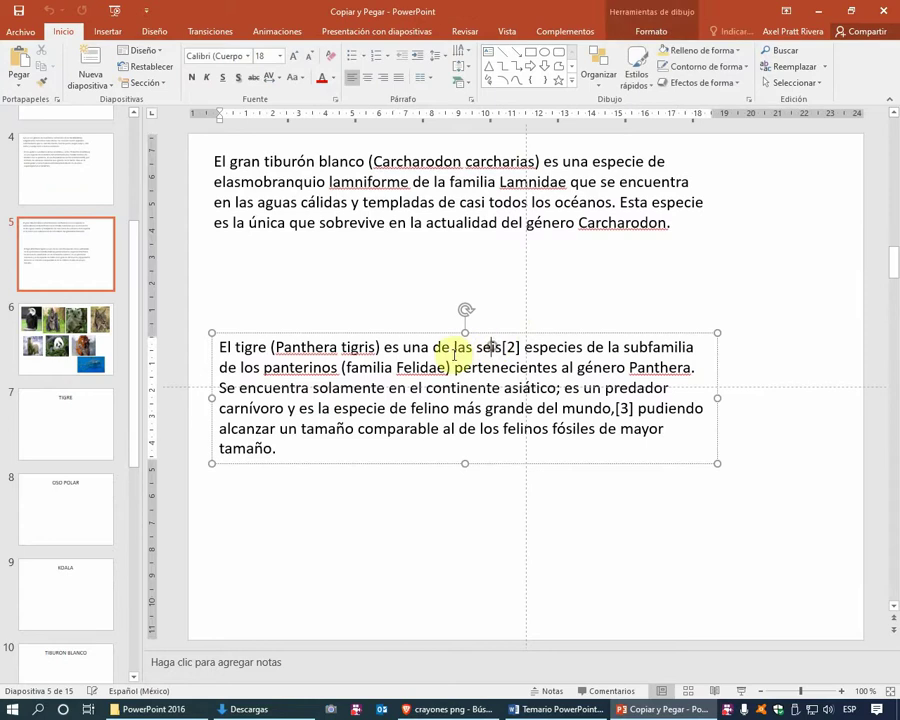
click(298, 347)
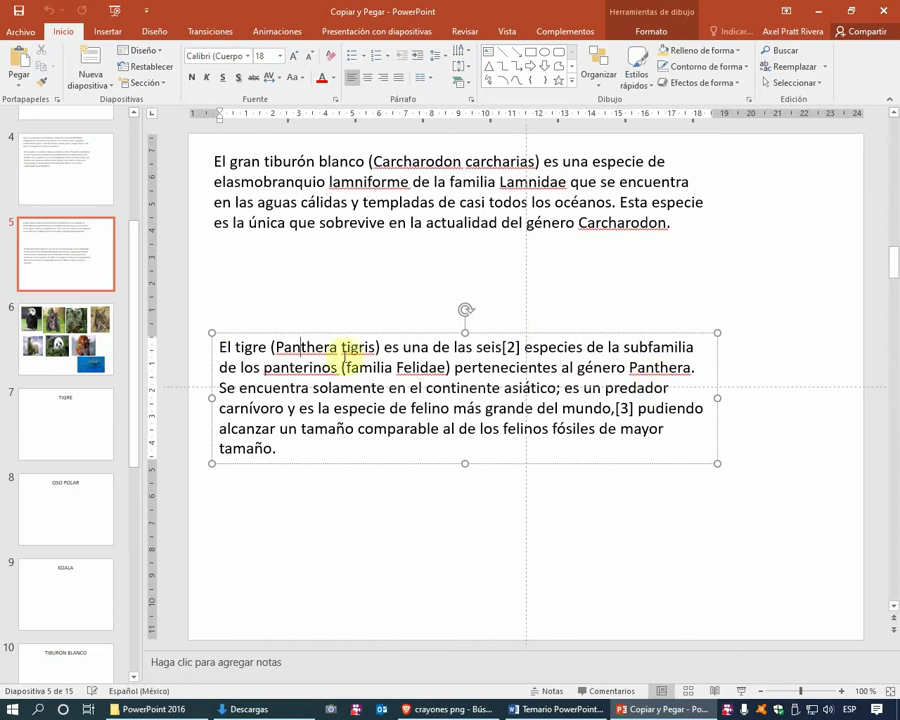
mouse_move(219, 346)
mouse_down()
mouse_move(243, 388)
mouse_move(247, 426)
mouse_move(276, 448)
mouse_up()
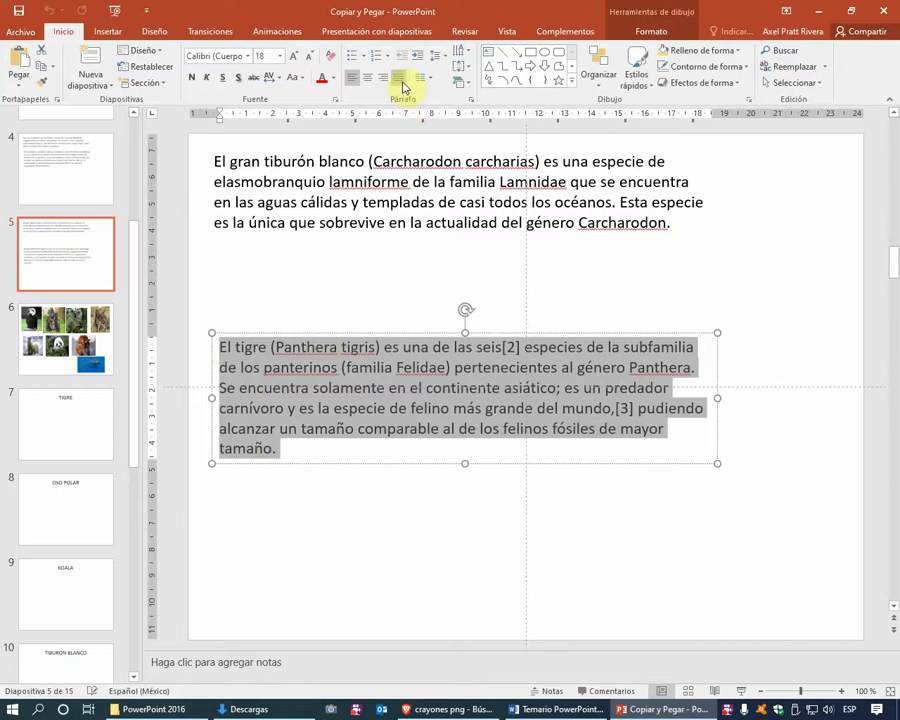
Justify the tiger paragraph and select its text box as a whole shape
click(401, 85)
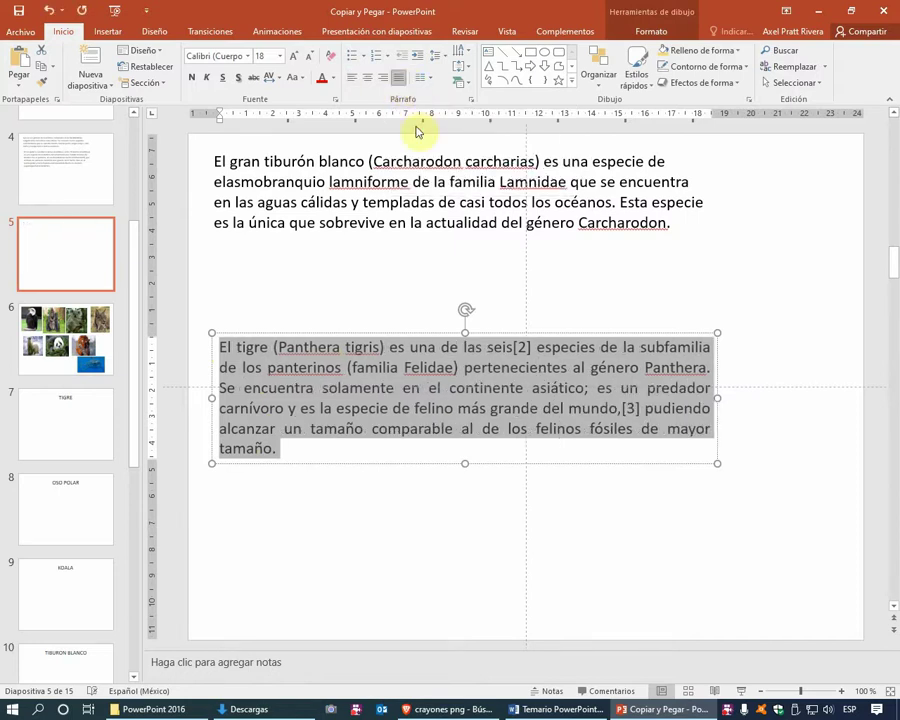
click(490, 316)
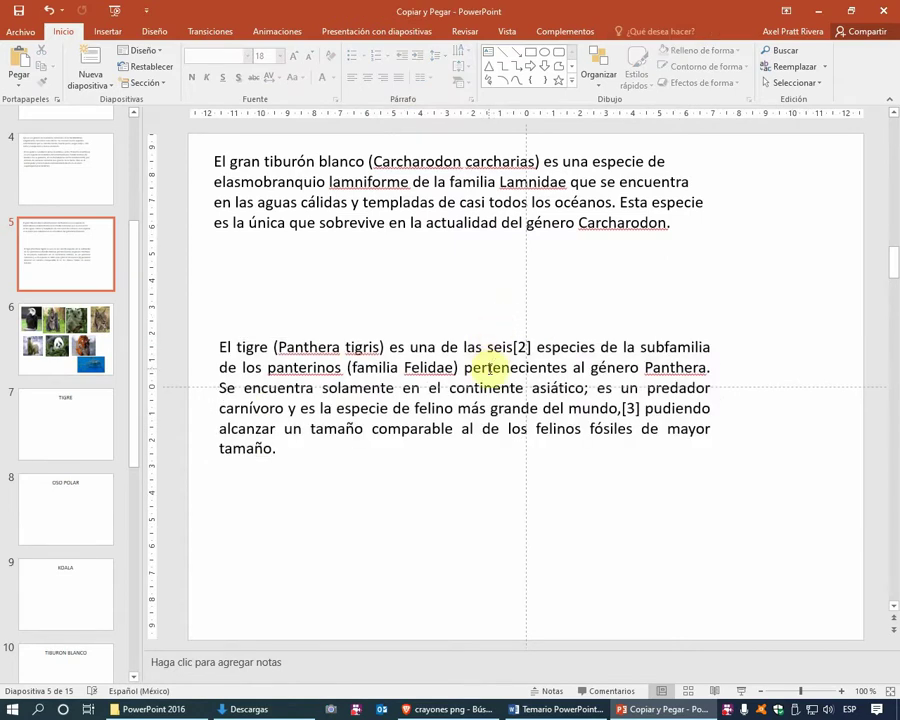
click(487, 366)
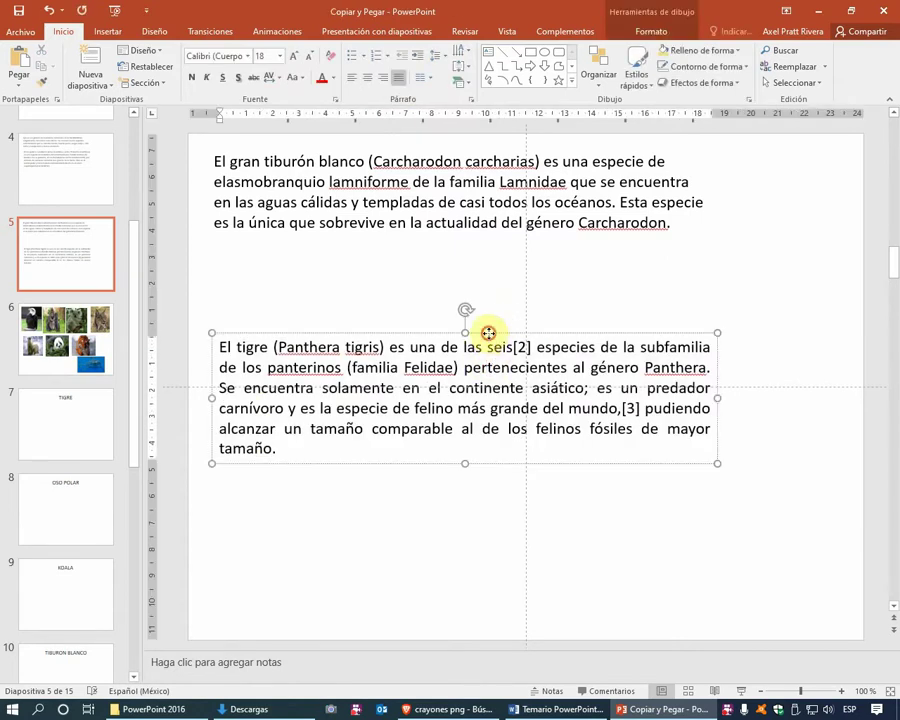
click(489, 333)
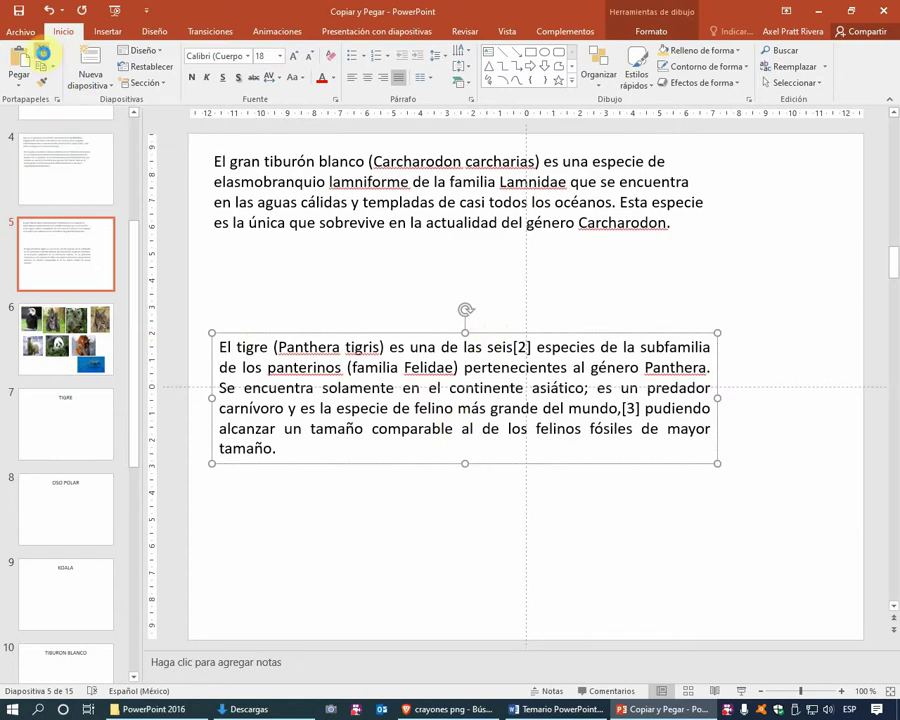
Cut the tiger text box, paste it on slide 7, widen it and place it under TIGRE
click(43, 56)
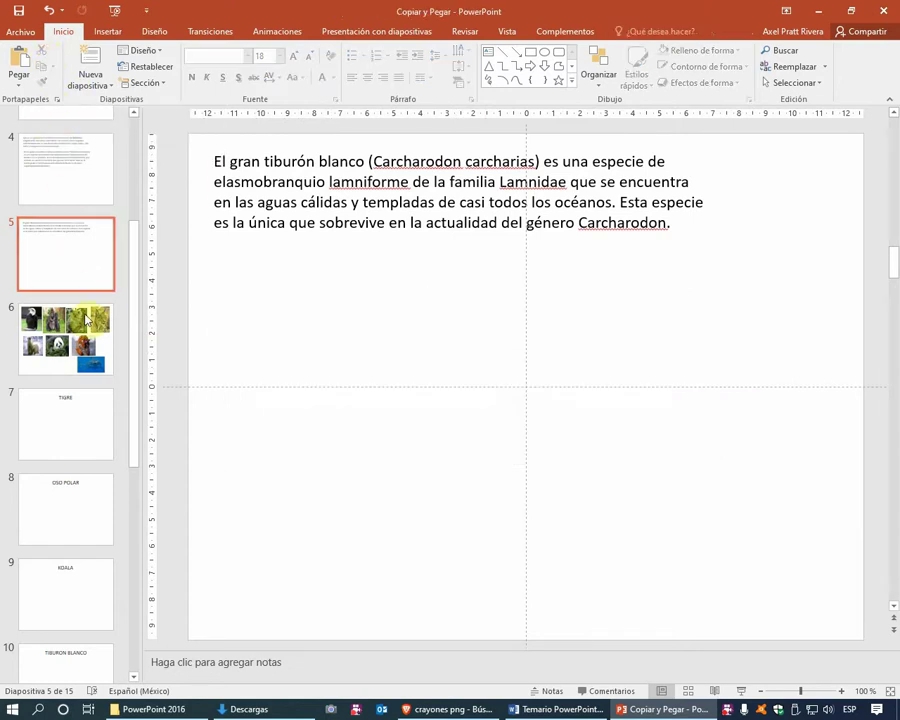
click(66, 430)
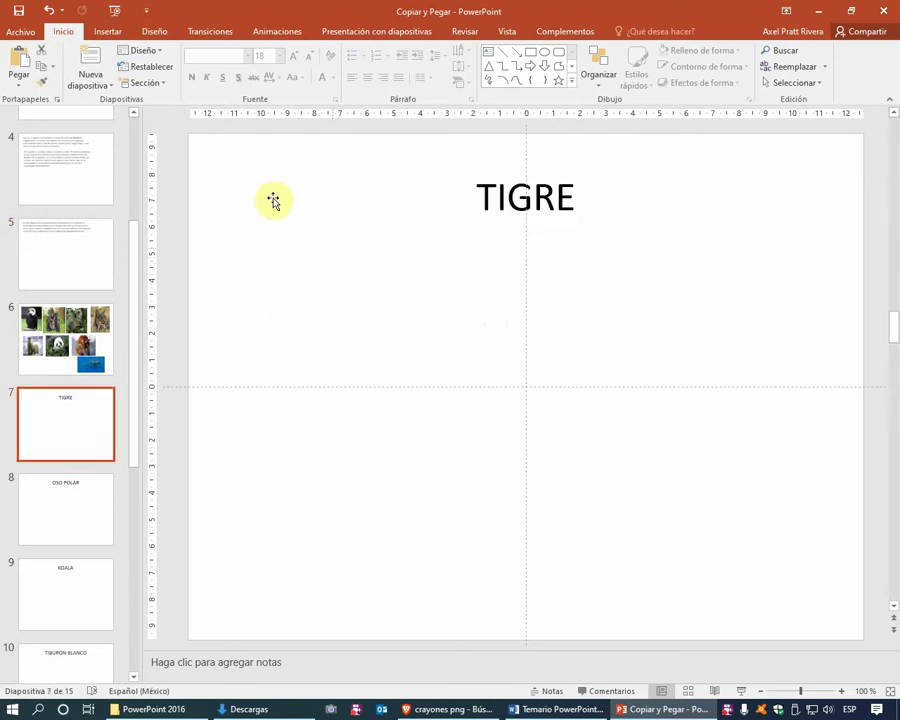
click(24, 60)
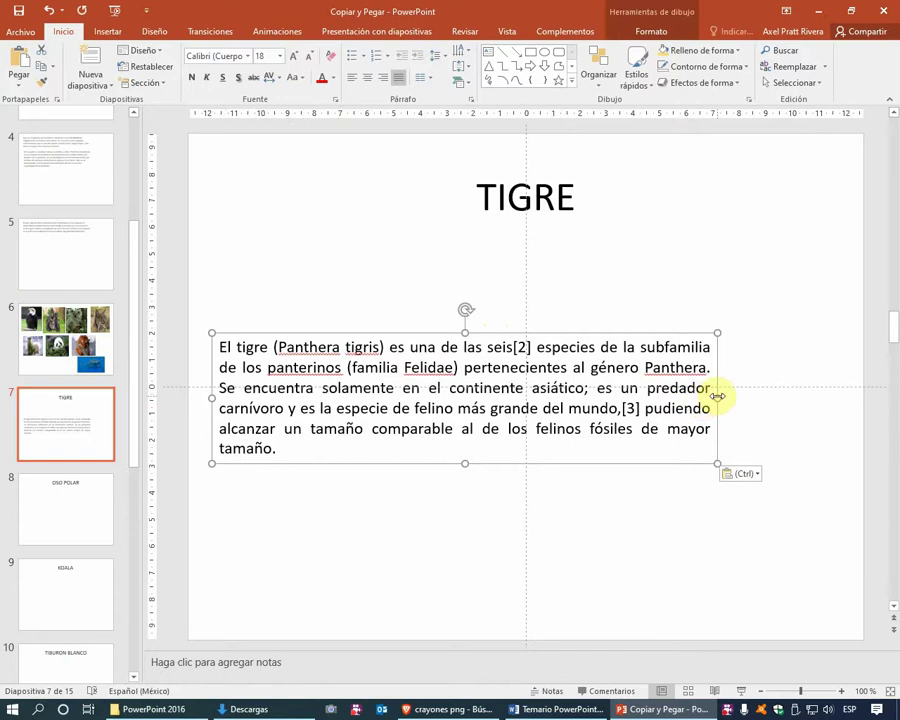
drag(717, 398, 827, 388)
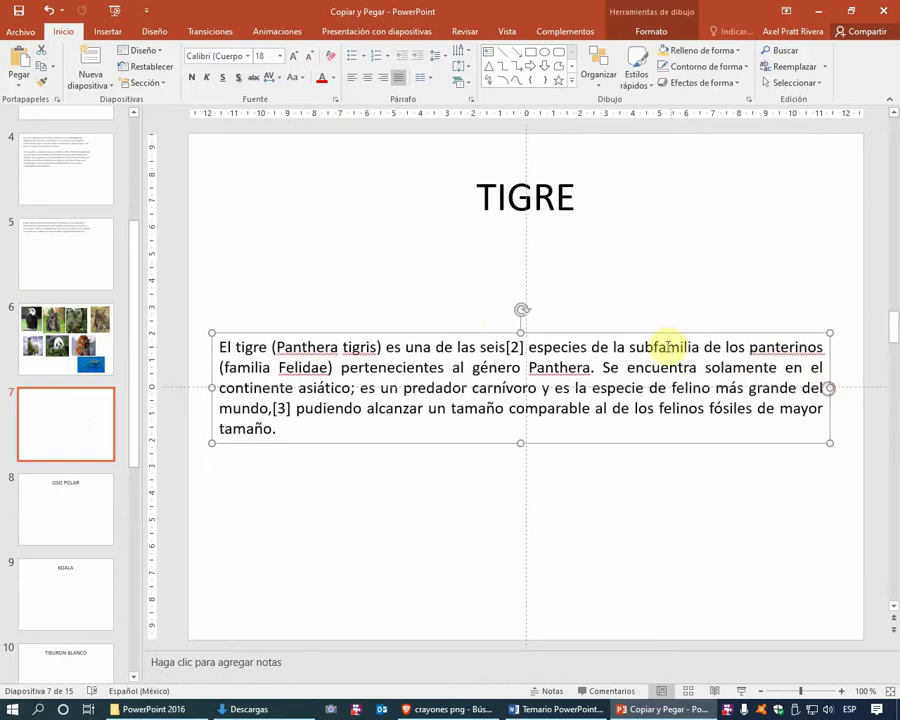
drag(625, 332, 630, 260)
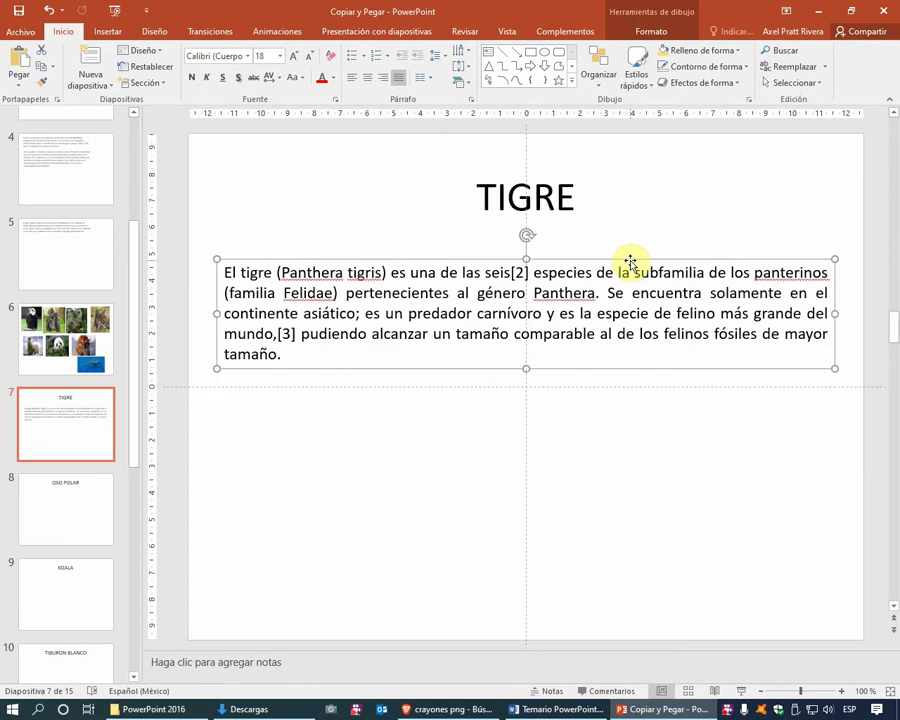
click(632, 240)
click(631, 249)
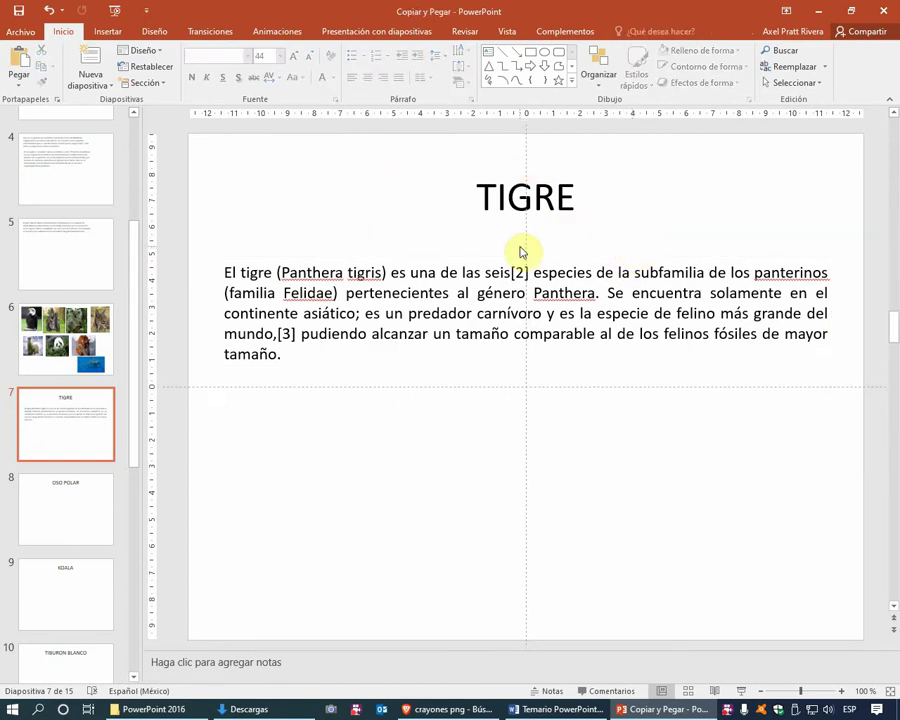
Switch briefly to the Temario PowerPoint 2016 Word document, then back to the presentation
click(562, 709)
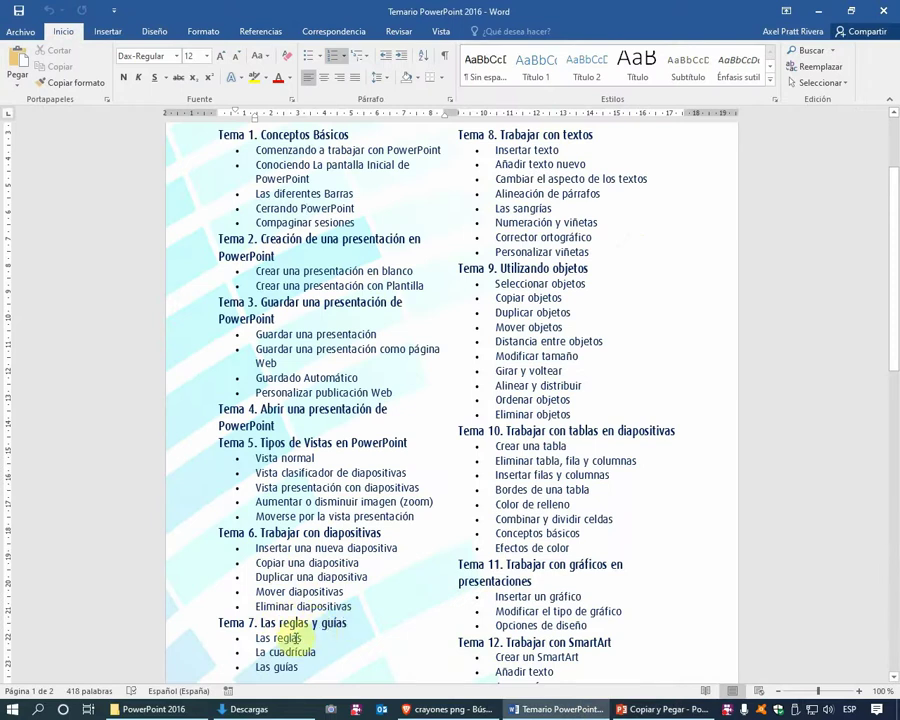
click(643, 707)
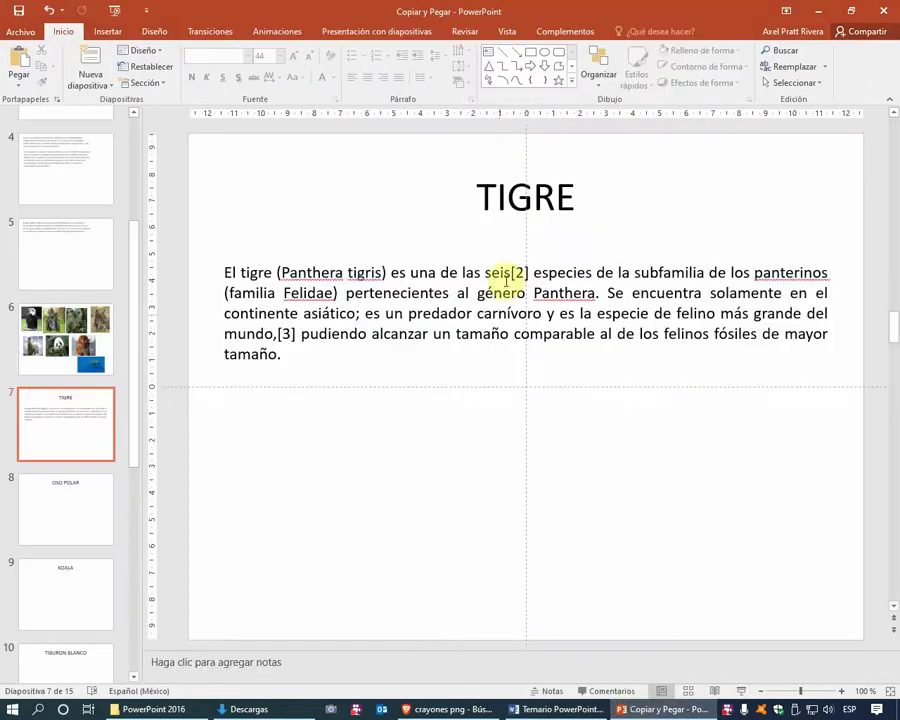
Nudge the tiger text box lower and wider along the grid, then turn off Líneas de la cuadrícula
click(507, 33)
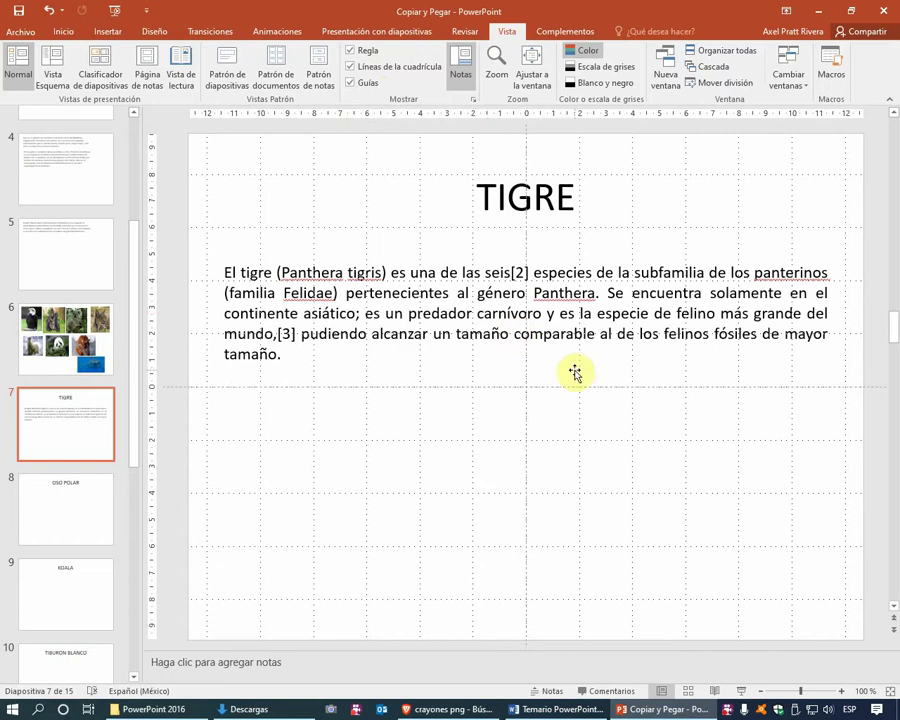
click(436, 264)
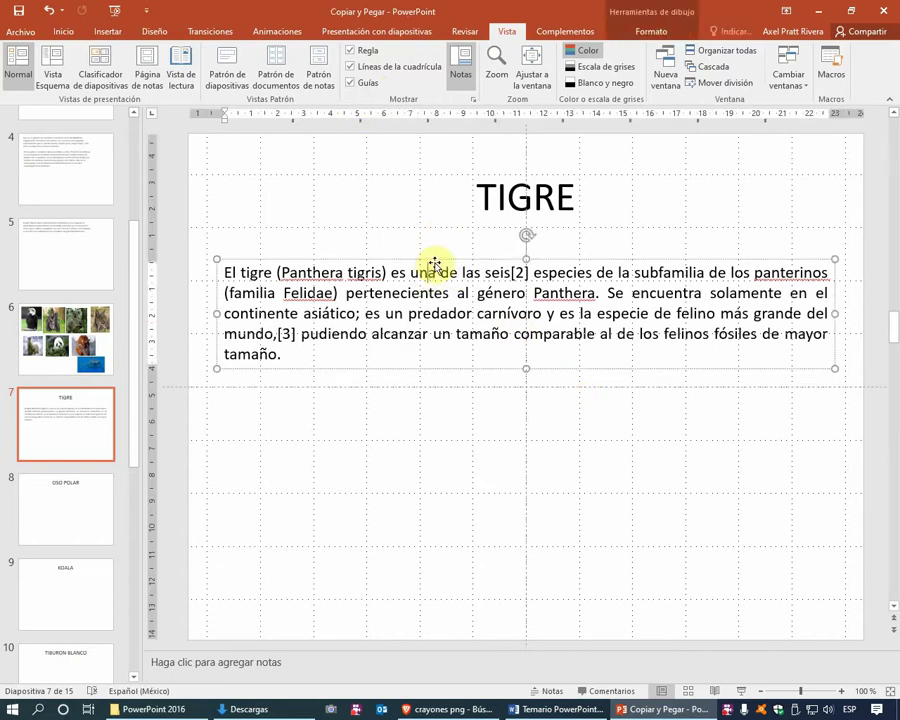
drag(436, 263, 434, 278)
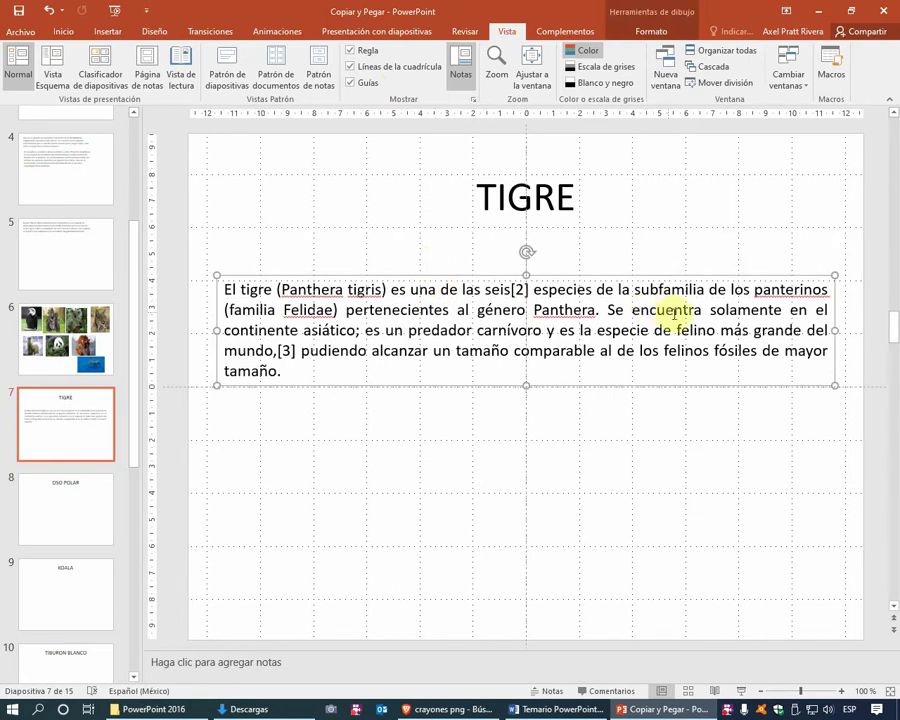
drag(216, 327, 206, 331)
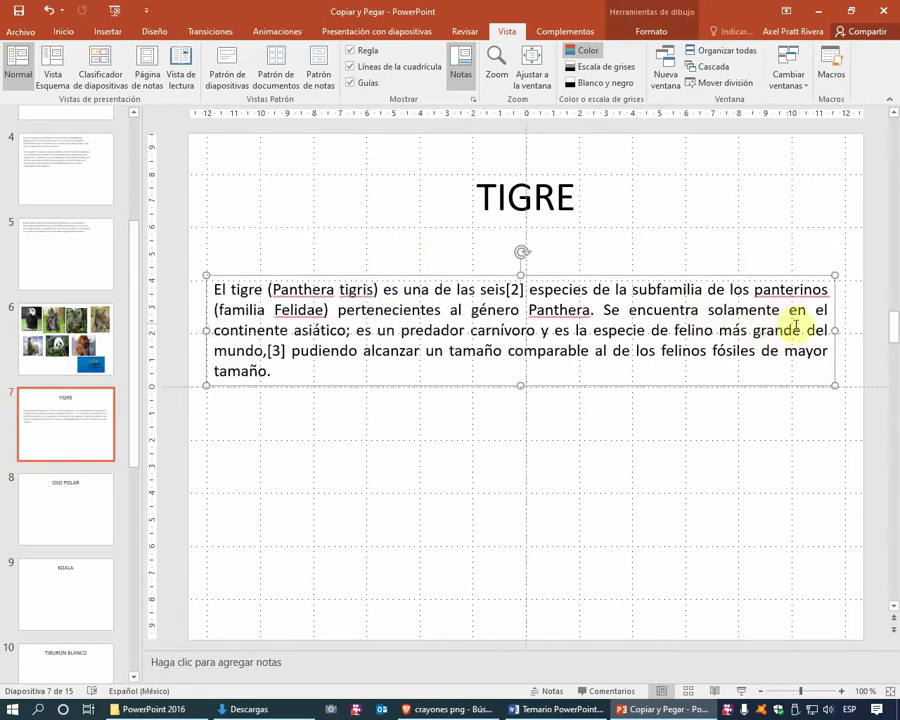
drag(833, 329, 846, 330)
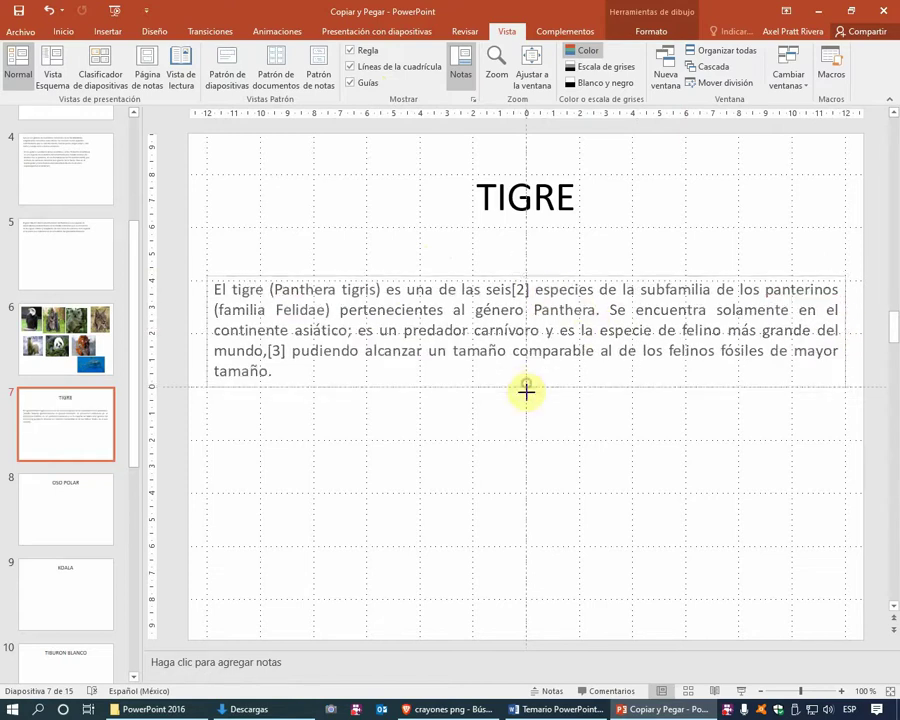
drag(526, 383, 525, 385)
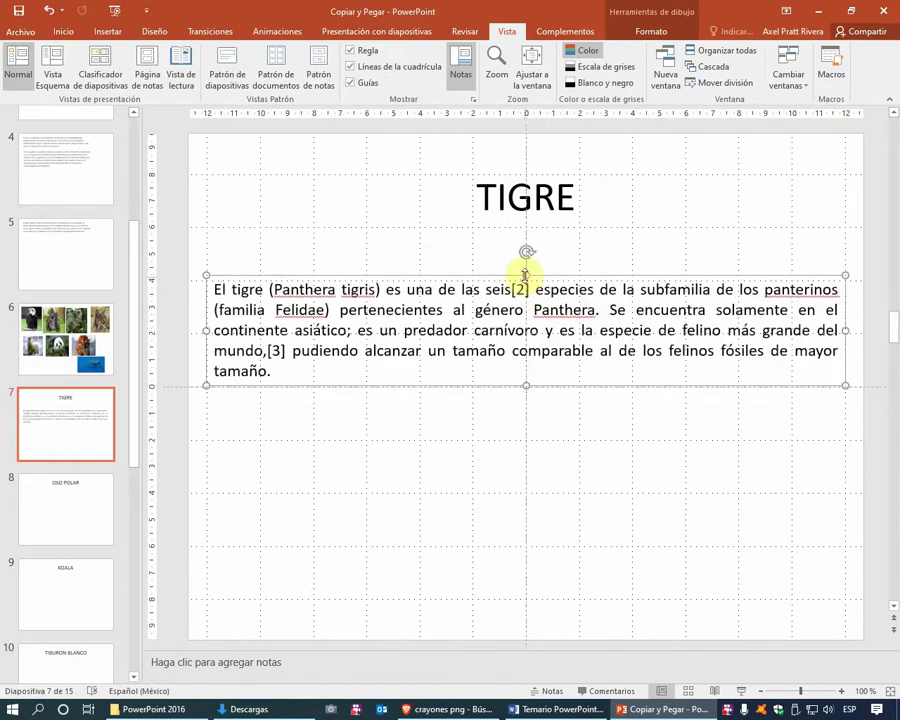
drag(525, 272, 523, 279)
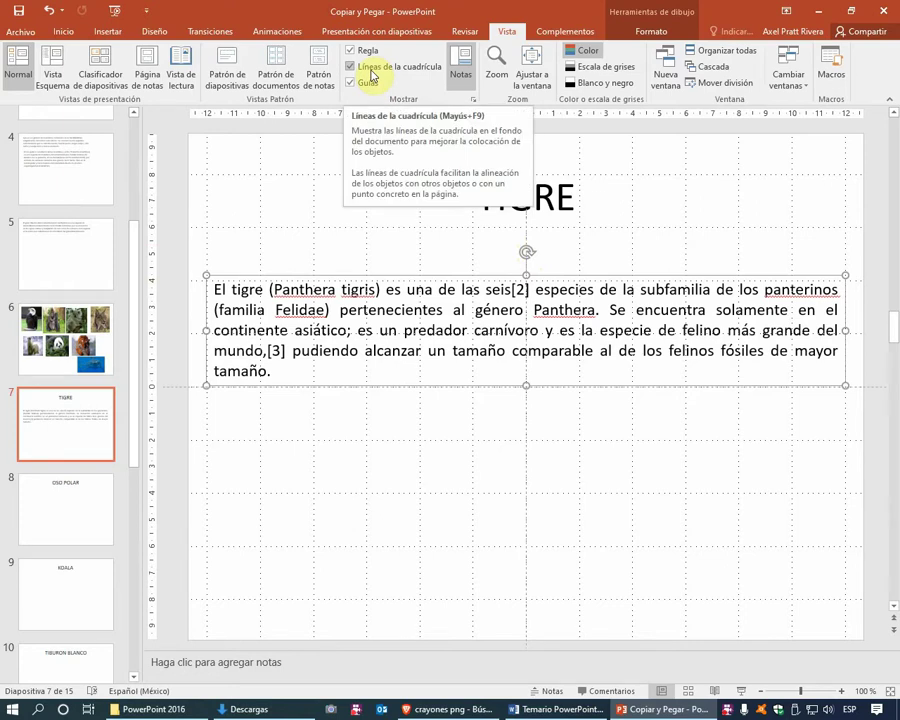
click(372, 75)
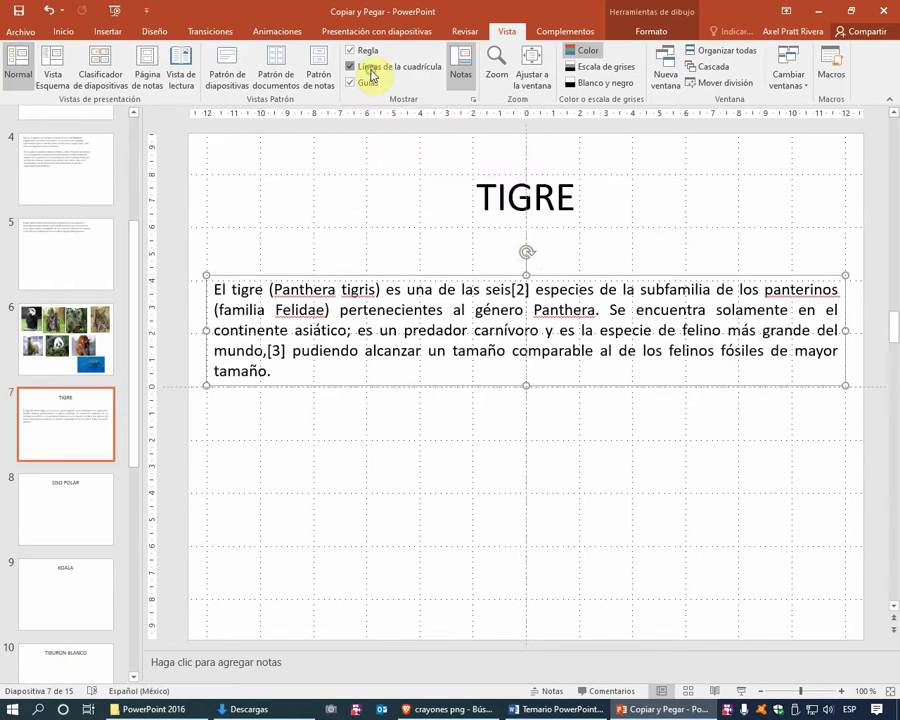
click(473, 101)
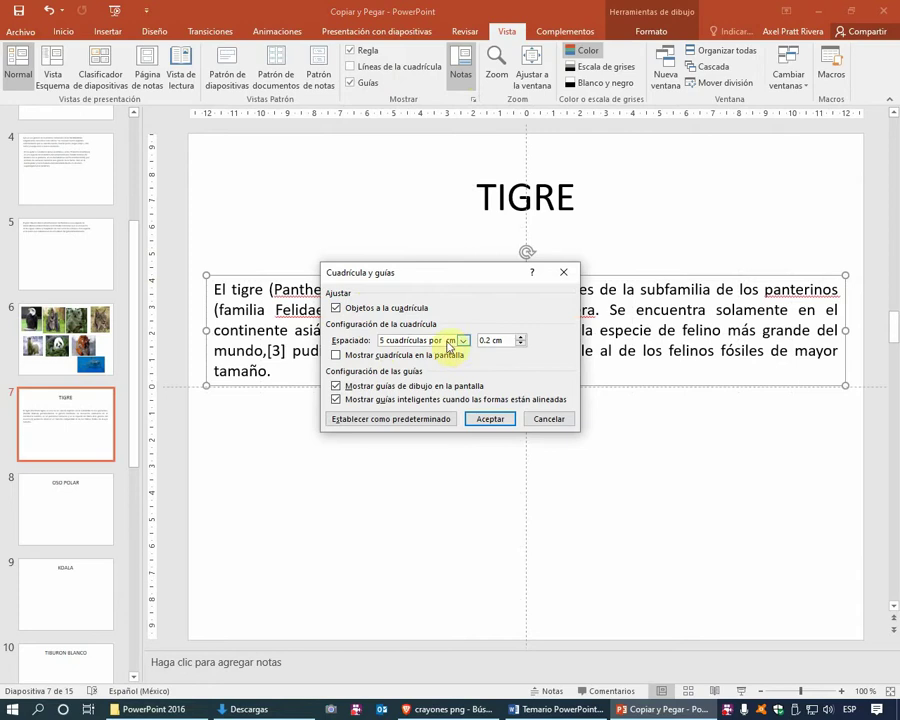
click(464, 342)
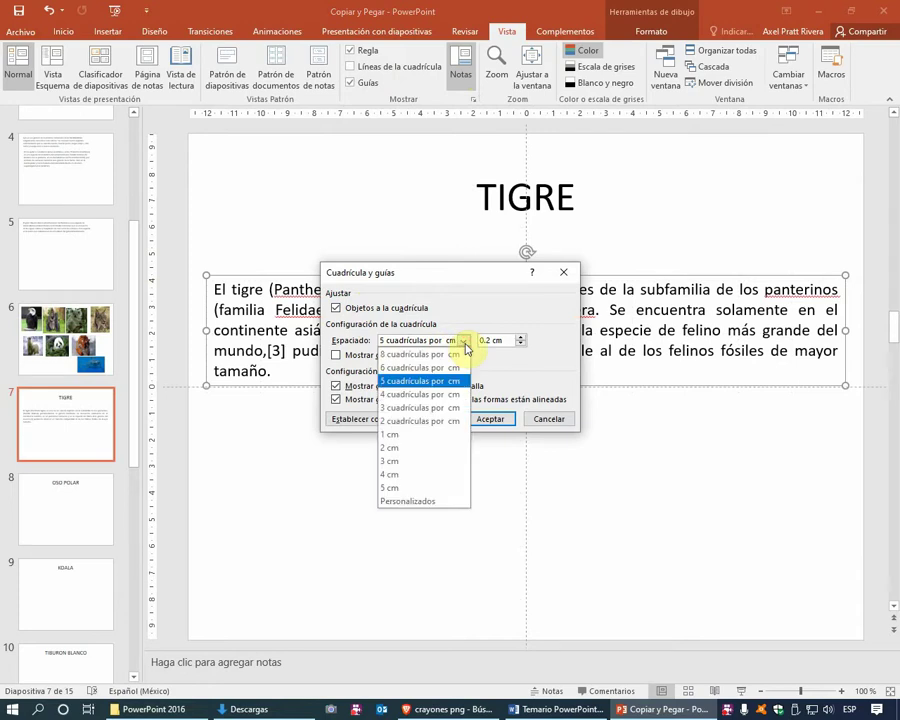
click(503, 342)
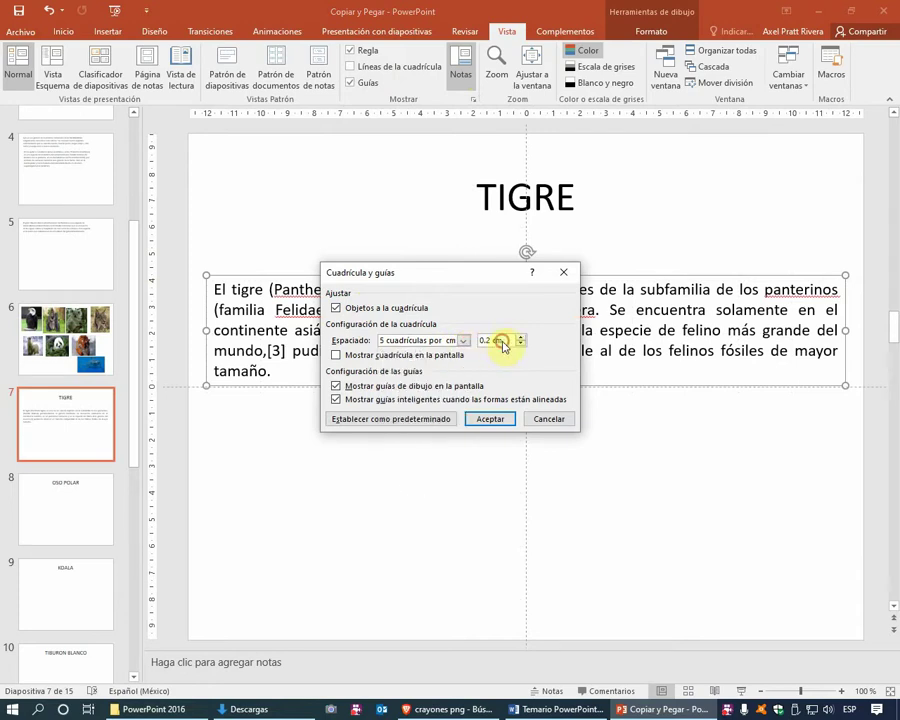
click(533, 418)
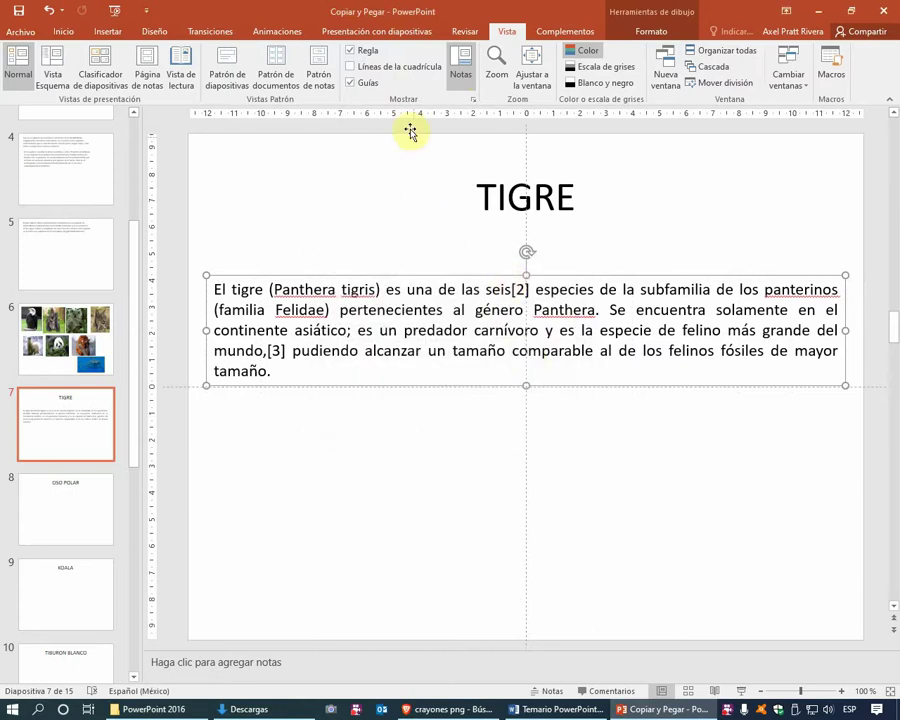
click(367, 88)
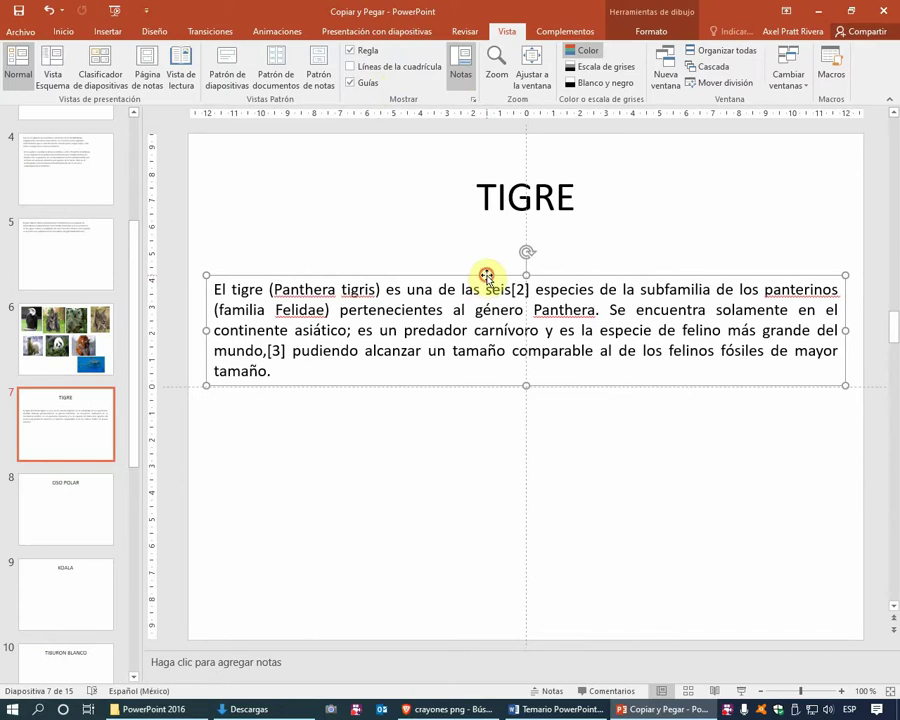
Lower the tiger paragraph onto the horizontal guide under the TIGRE title, then return to slide 5
drag(486, 275, 486, 345)
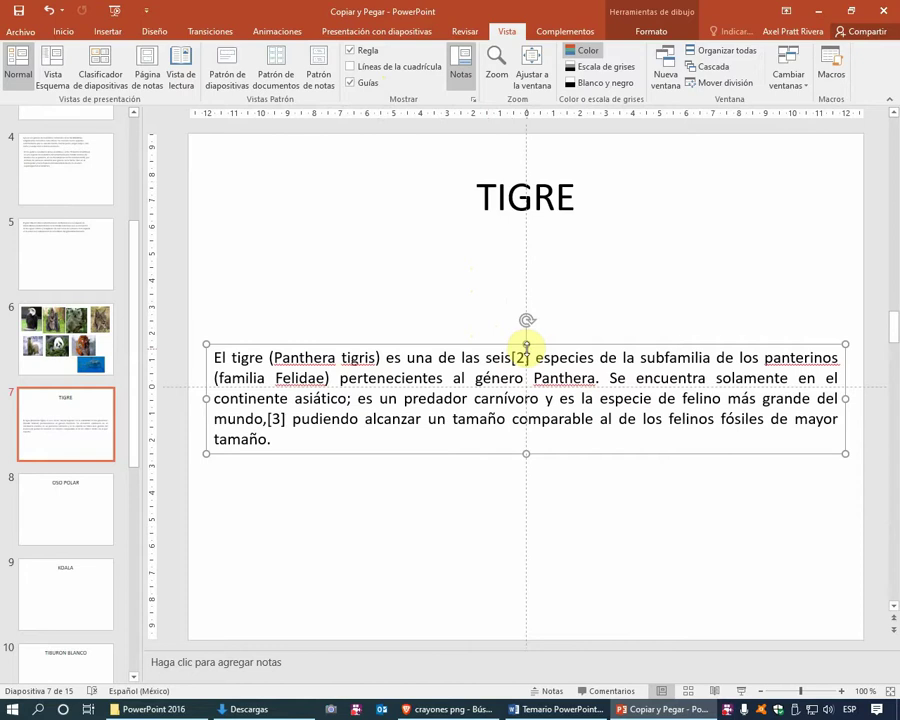
key(Up)
key(Up)
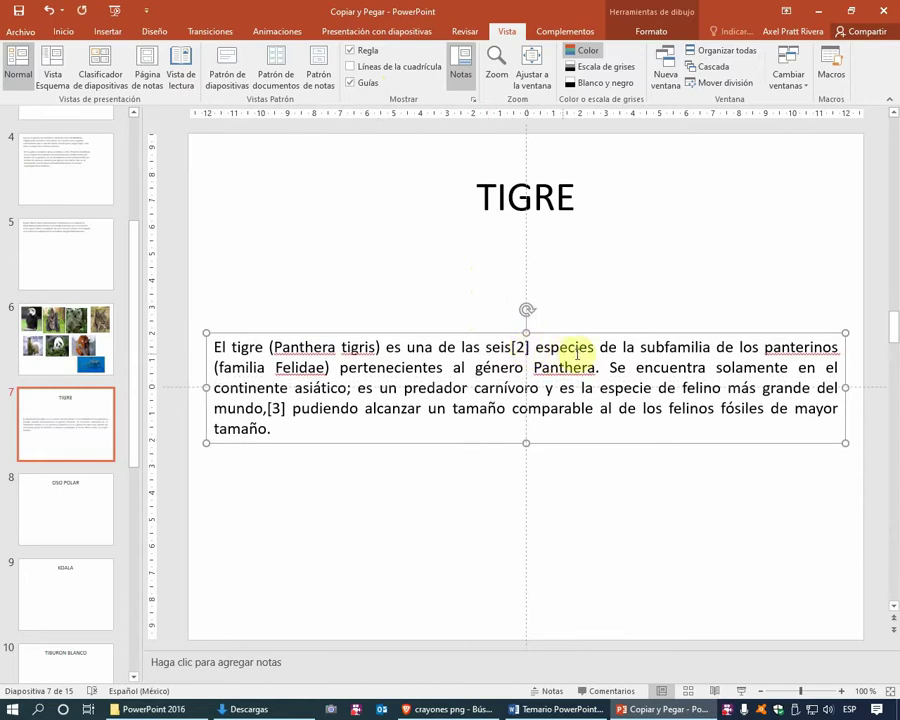
click(604, 302)
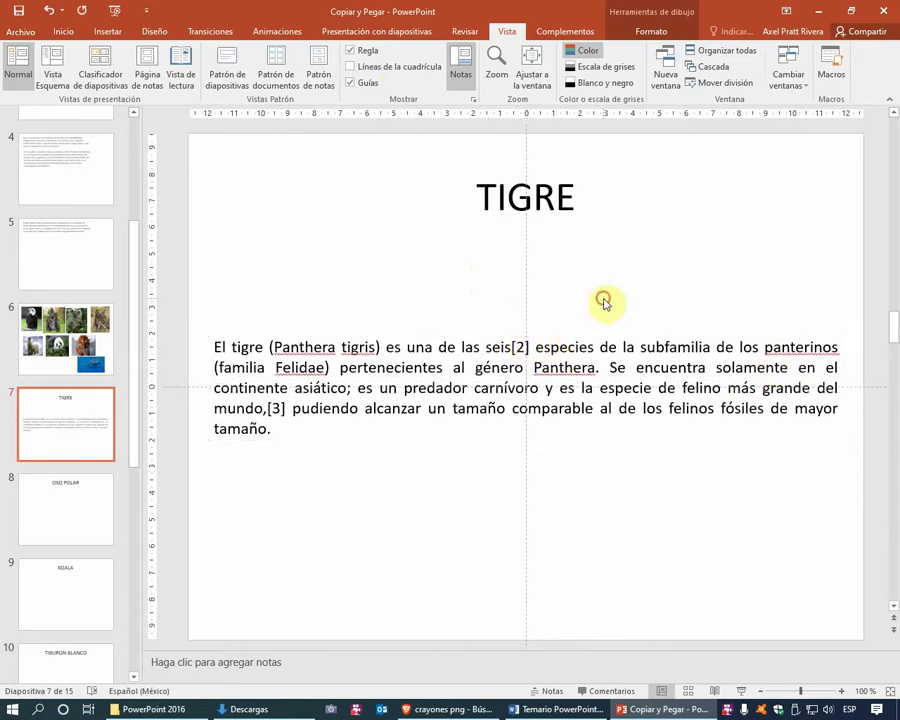
click(554, 196)
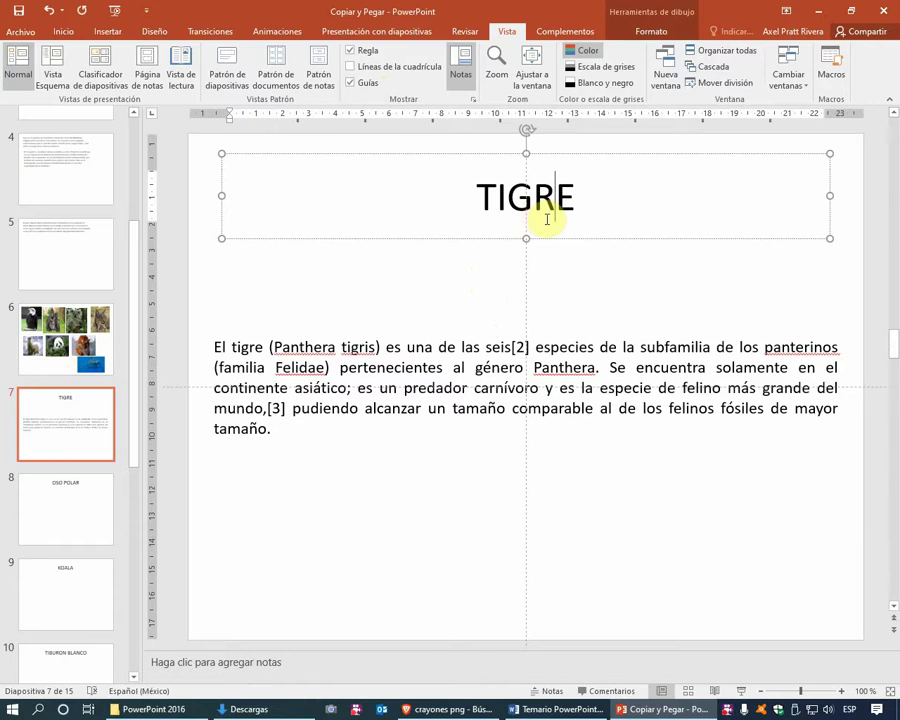
click(567, 347)
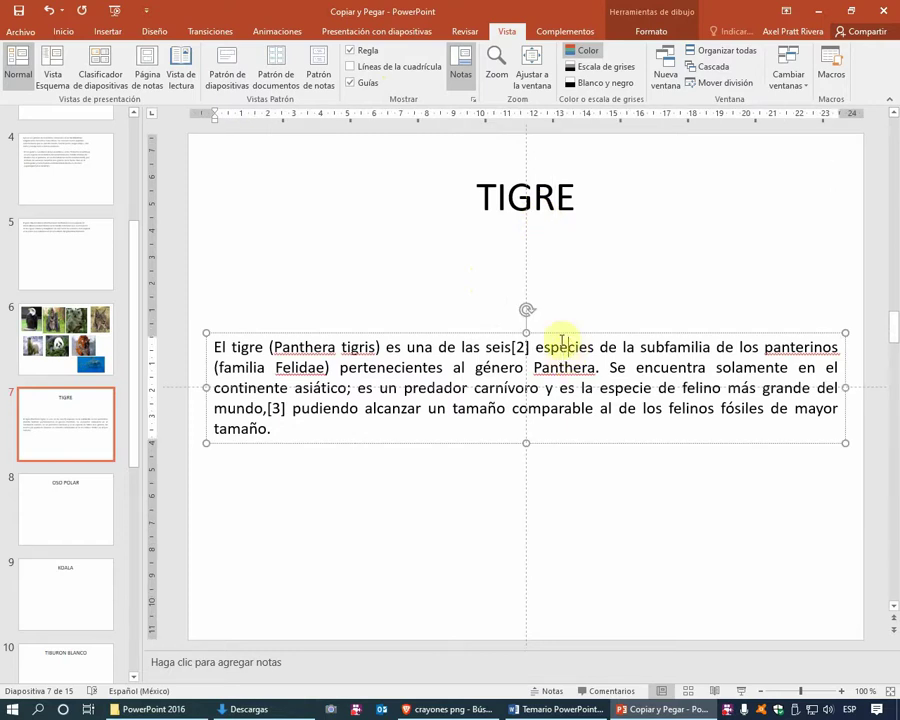
click(576, 288)
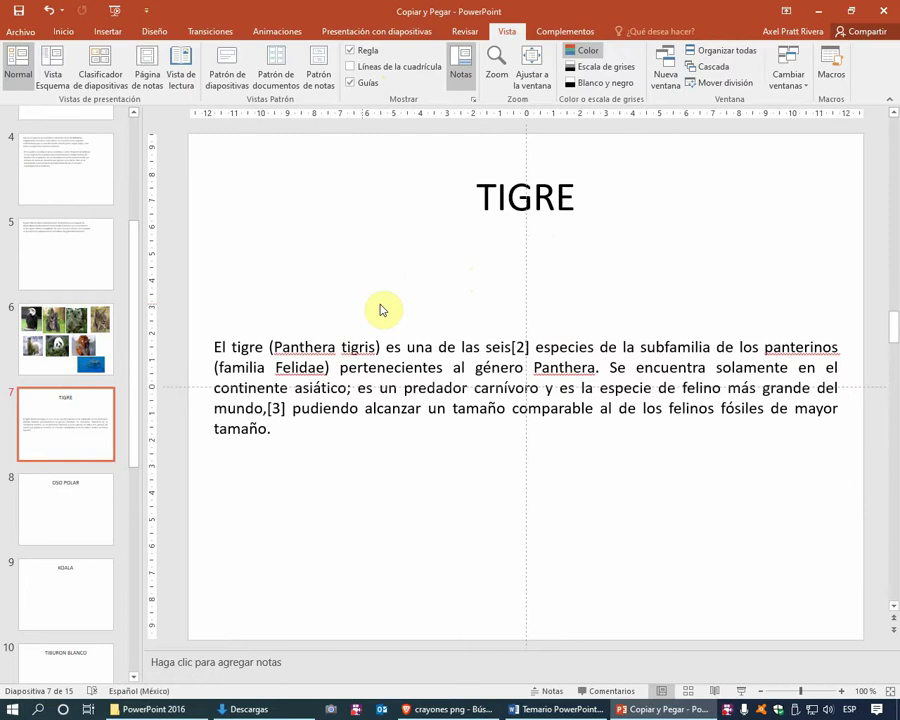
click(87, 270)
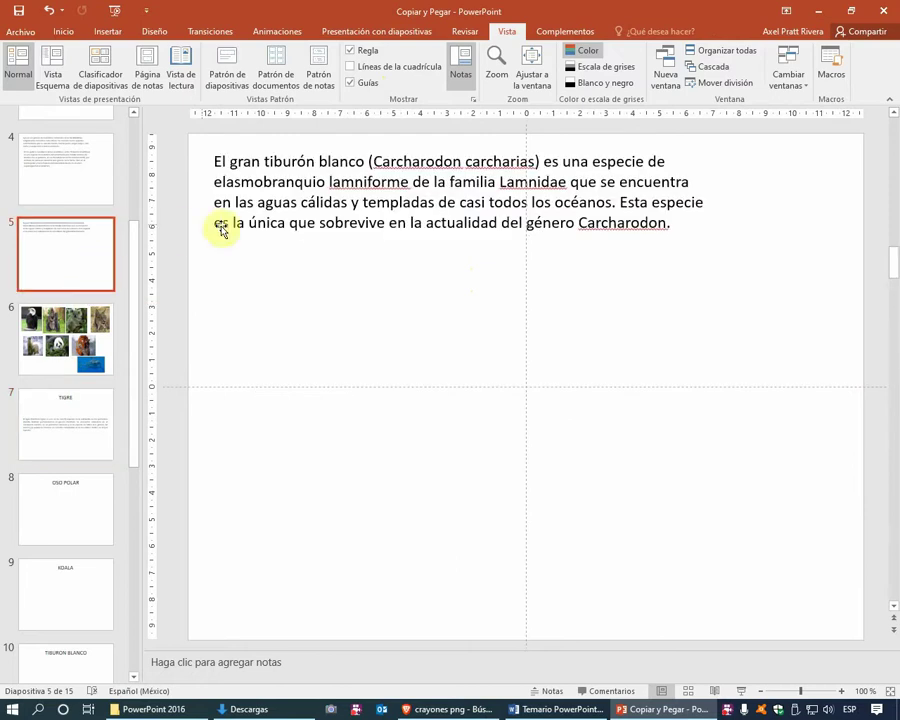
Cut the great white shark paragraph from slide 5 and go to the TIBURON BLANCO slide
click(263, 183)
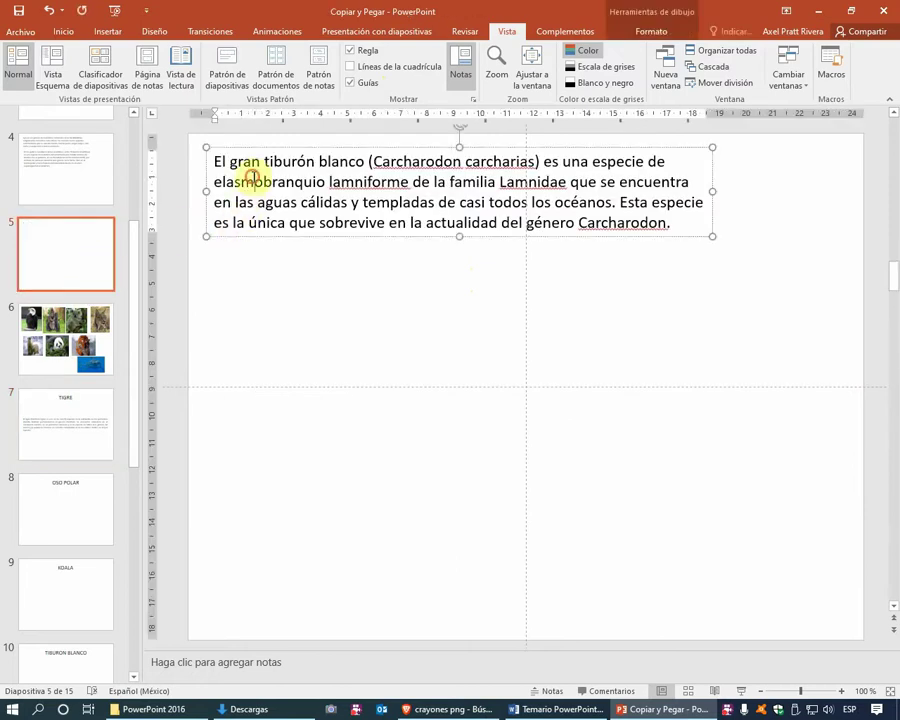
click(270, 147)
key(ctrl+x)
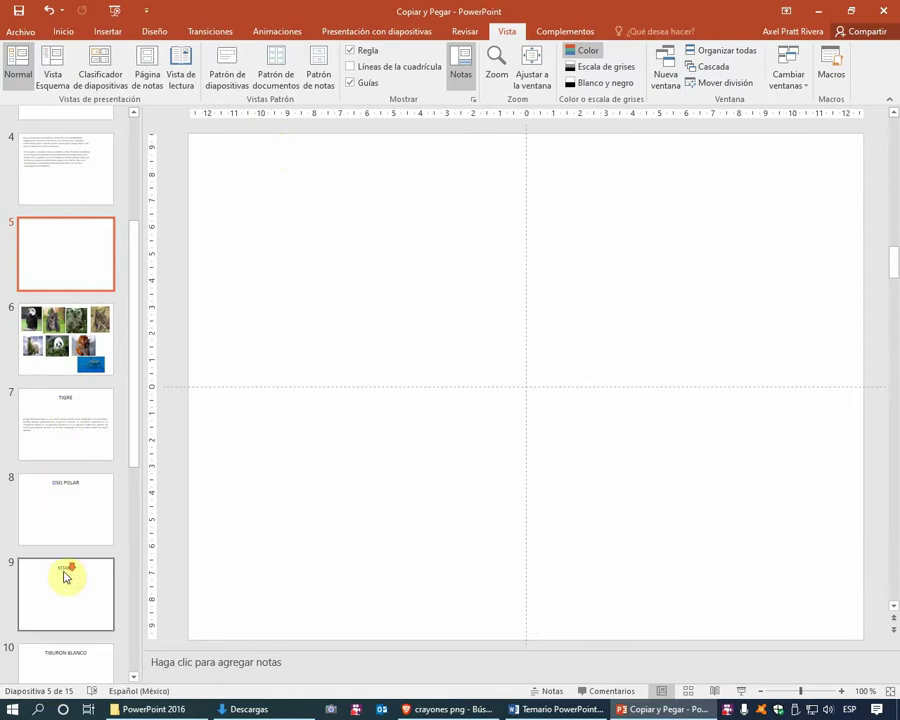
scroll(66, 574, down, 3)
scroll(66, 574, down, 2)
scroll(78, 506, down, 3)
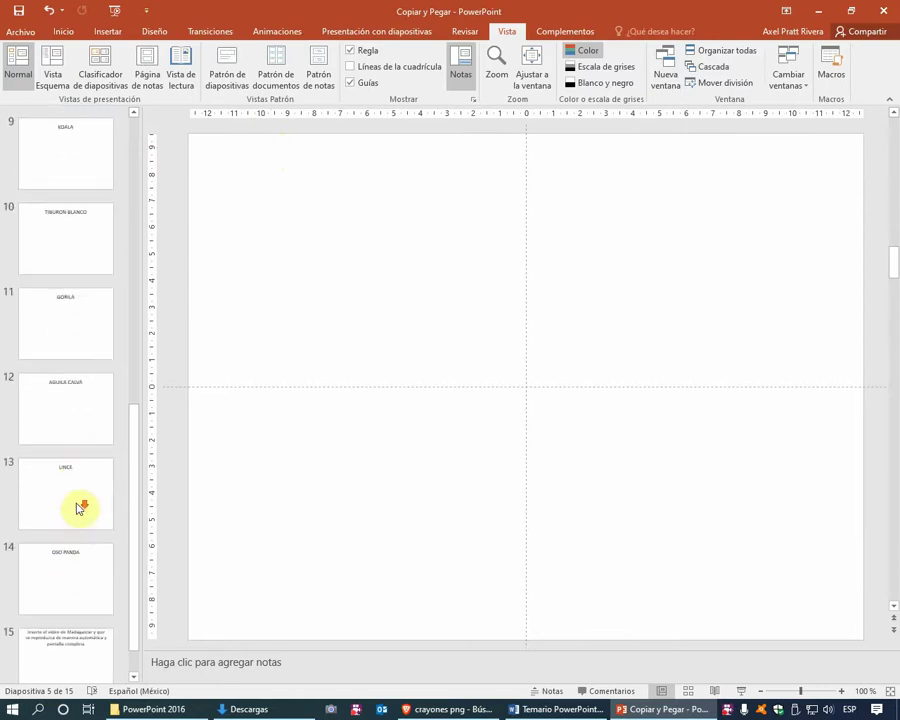
scroll(74, 500, down, 1)
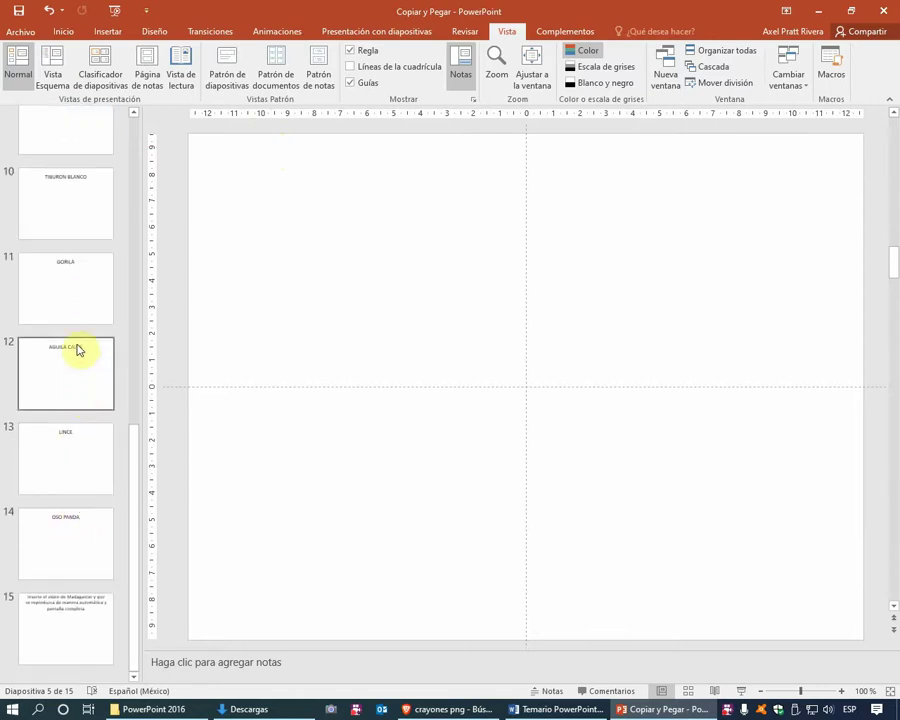
click(63, 610)
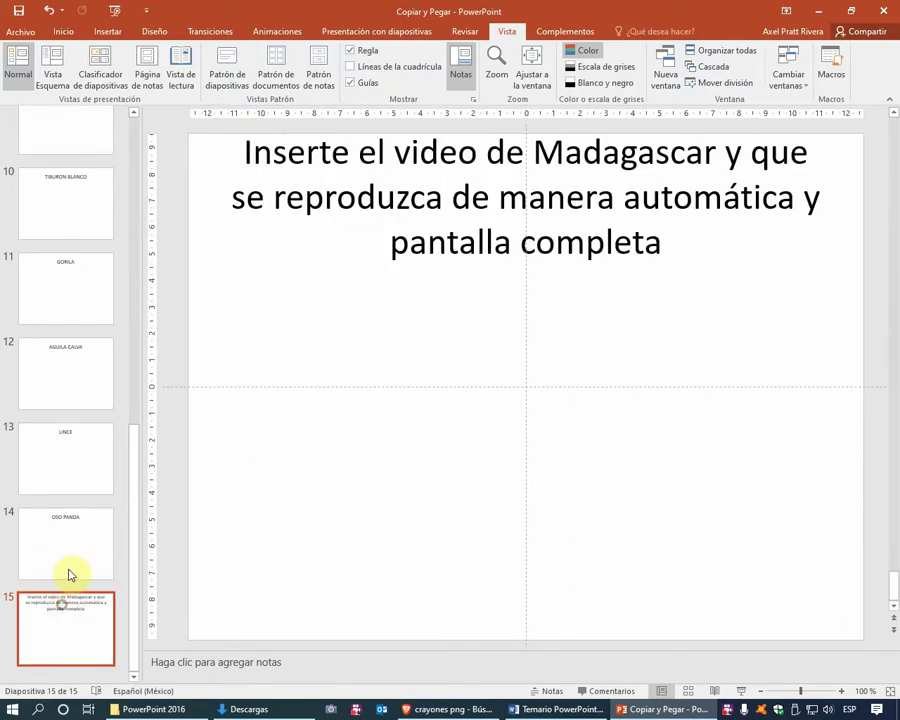
scroll(94, 425, up, 2)
scroll(94, 425, up, 2)
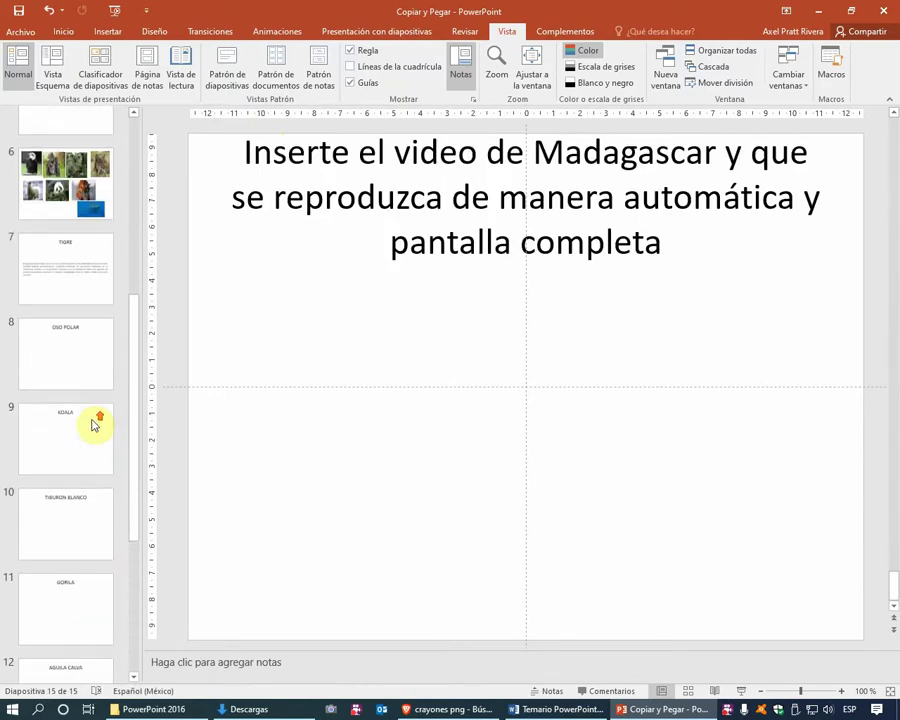
click(66, 503)
Paste the shark paragraph below the TIBURON BLANCO title and bring up its alignment options
click(477, 289)
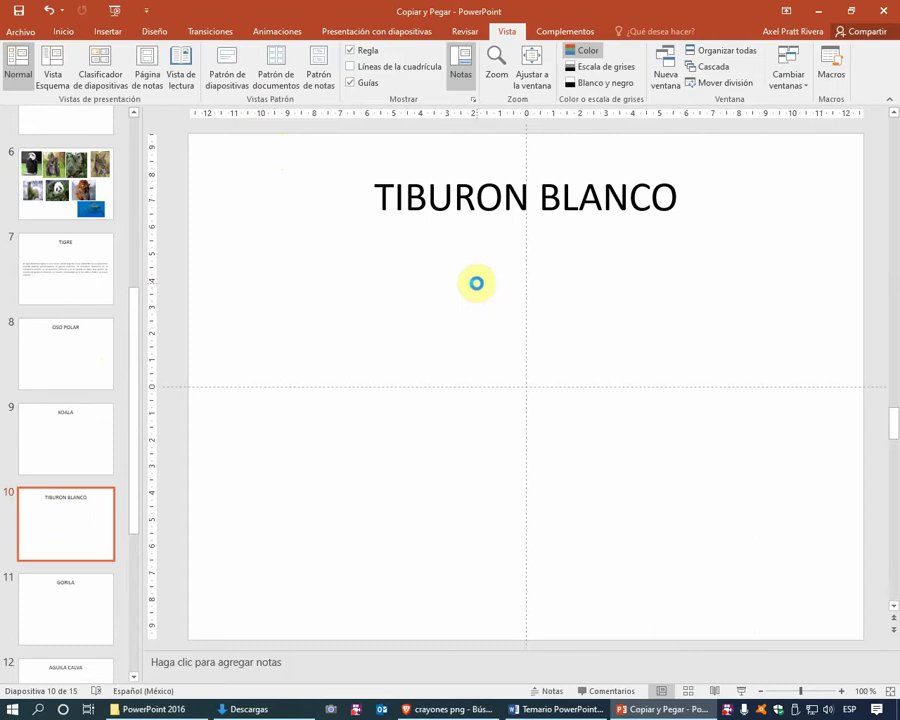
key(ctrl+v)
drag(386, 241, 464, 434)
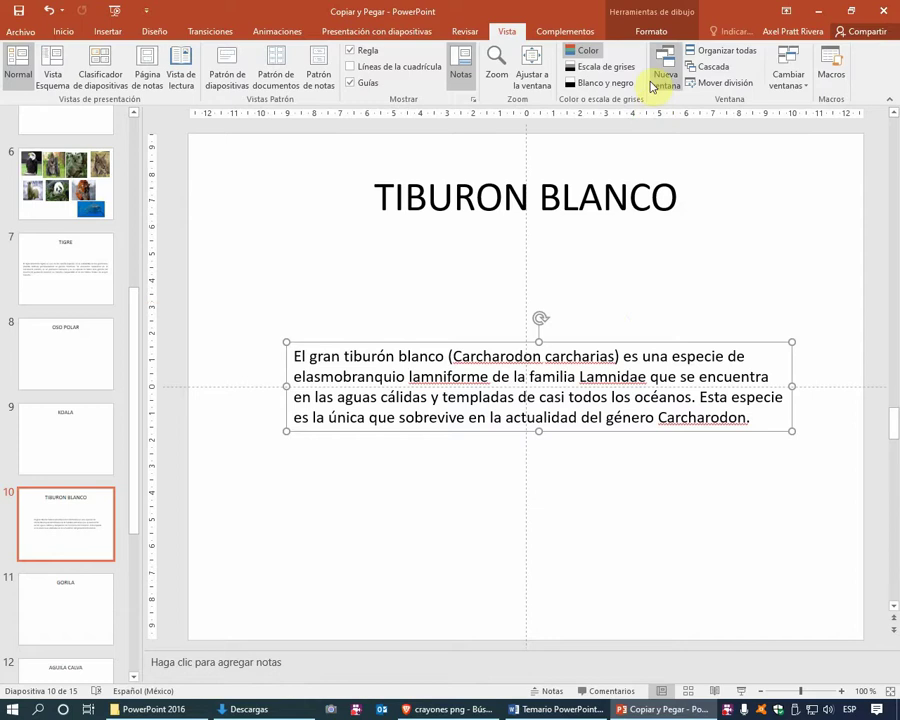
click(657, 32)
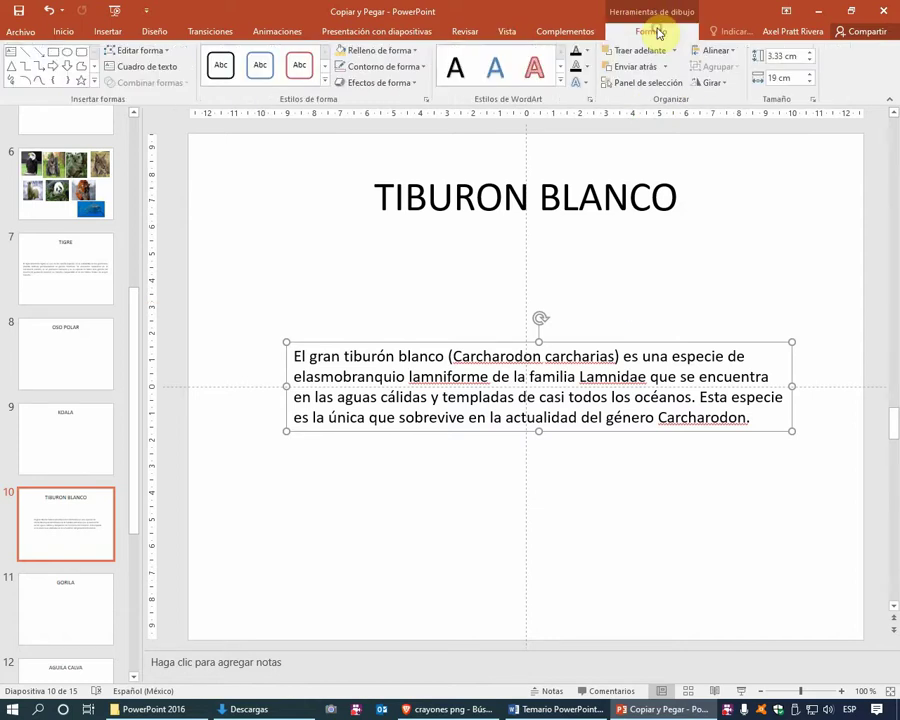
click(718, 51)
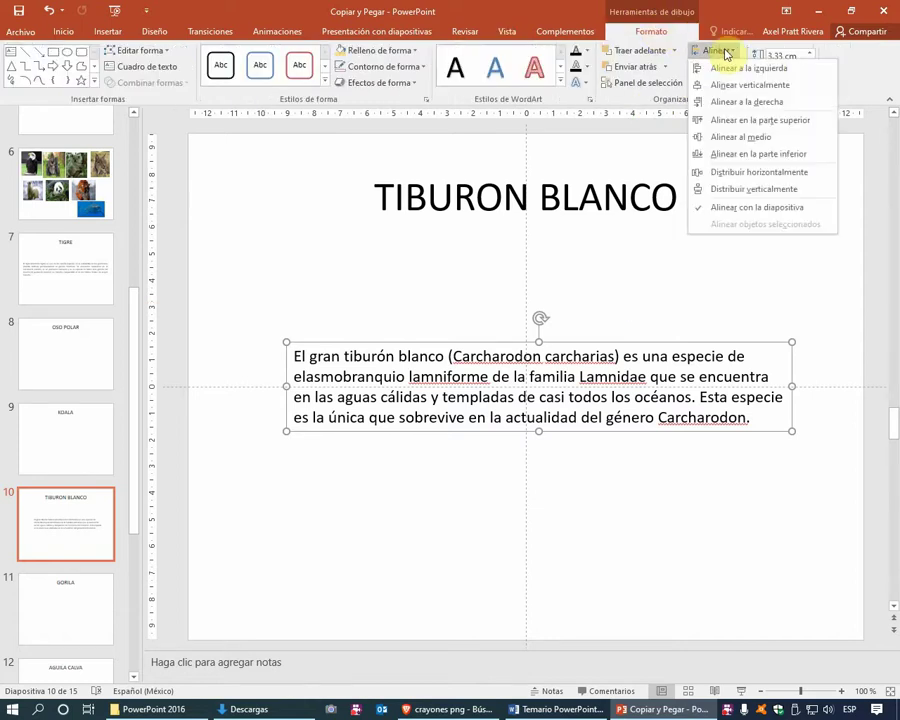
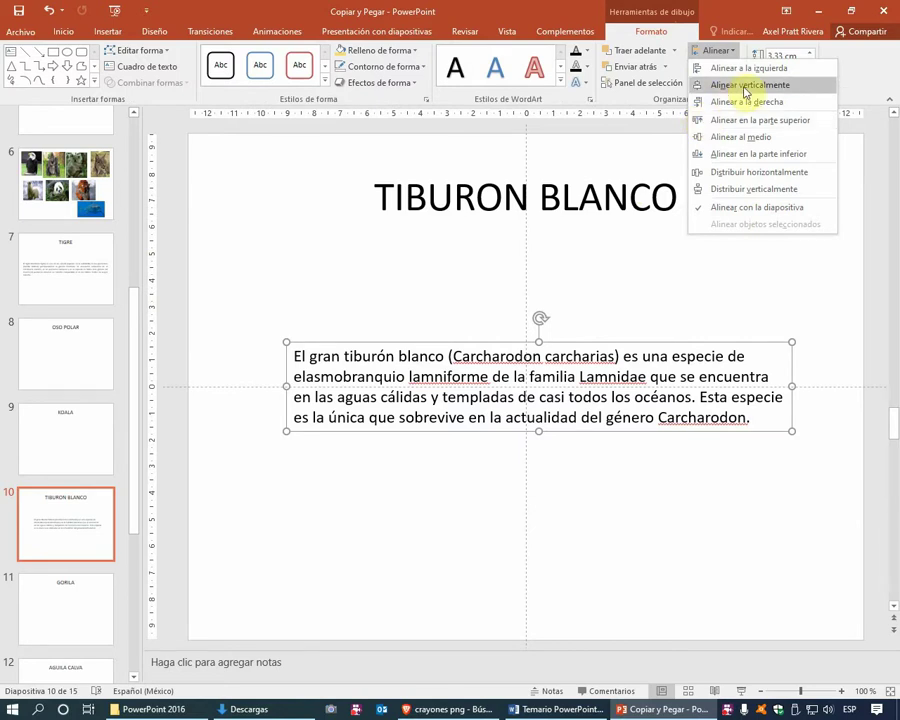
Move the TIBURON BLANCO description box under the title, then center it horizontally and vertically on the slide
click(745, 90)
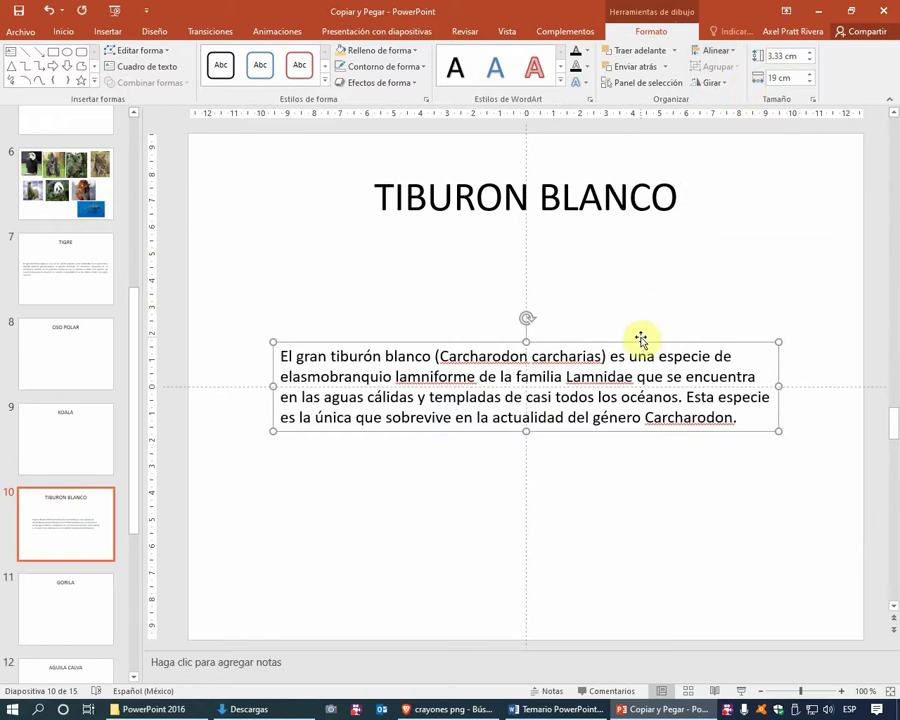
mouse_move(639, 341)
mouse_down()
mouse_move(744, 222)
mouse_move(736, 224)
mouse_up()
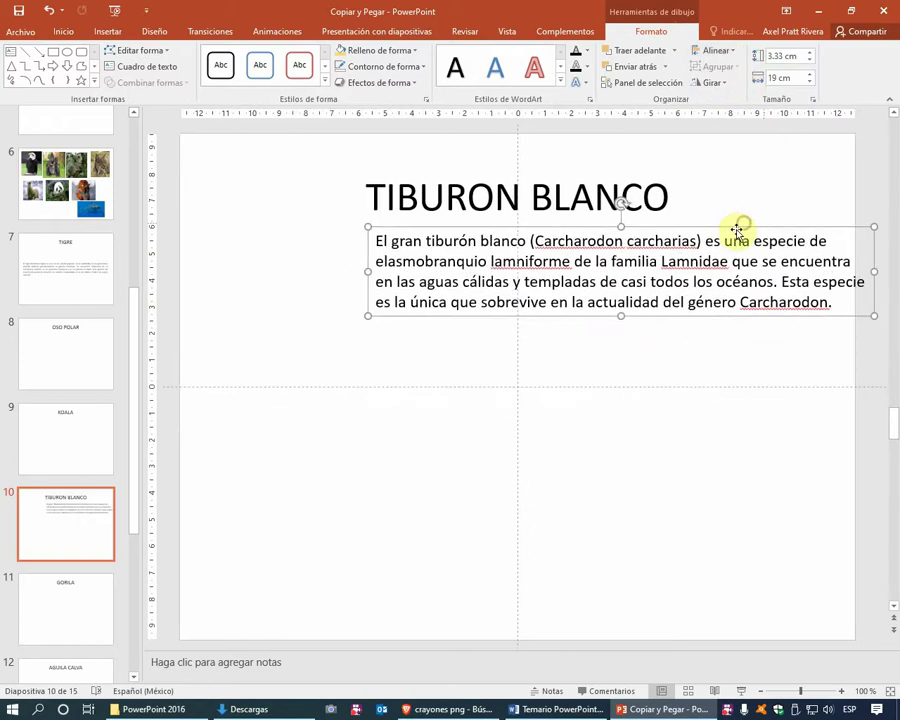
click(716, 50)
click(733, 84)
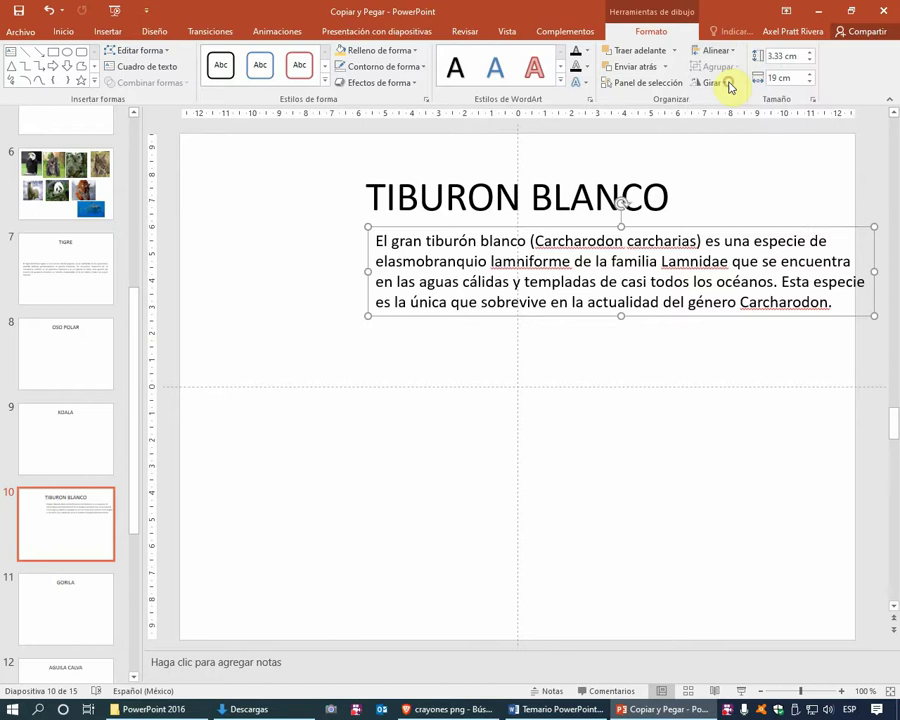
click(724, 51)
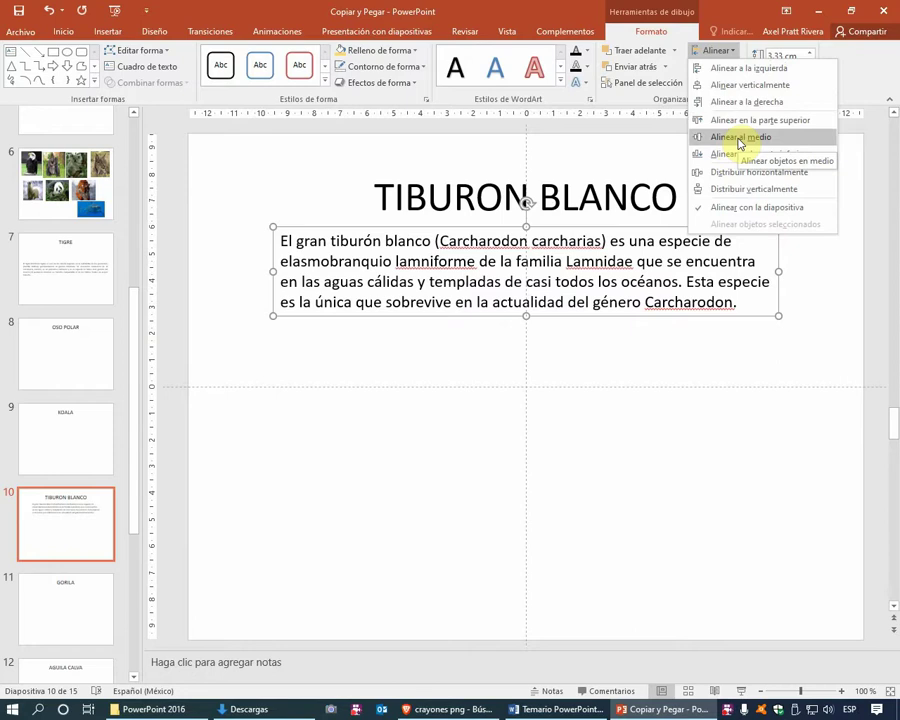
click(740, 143)
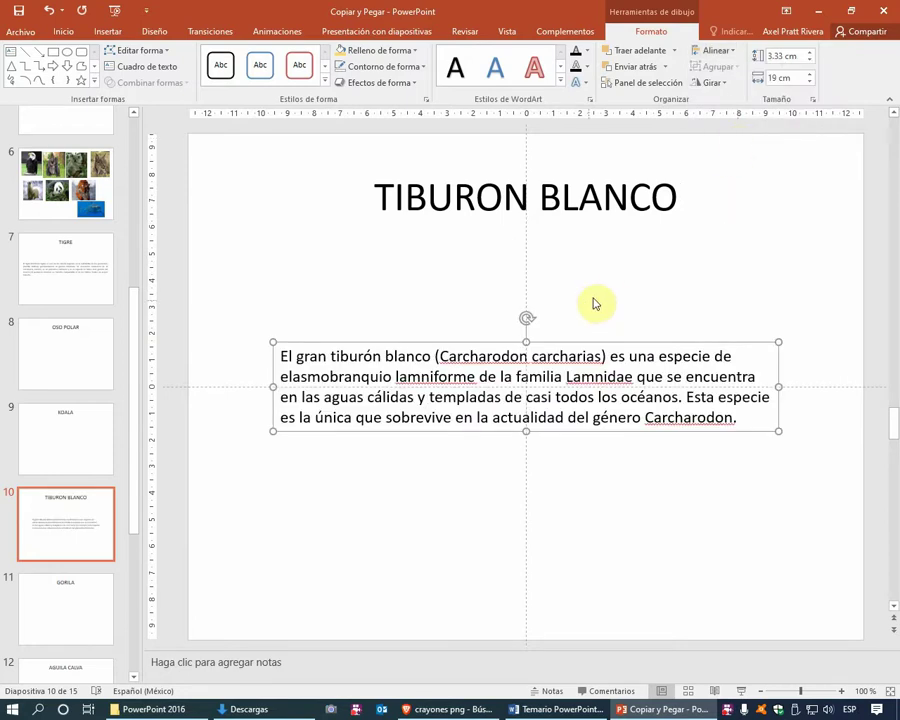
click(593, 302)
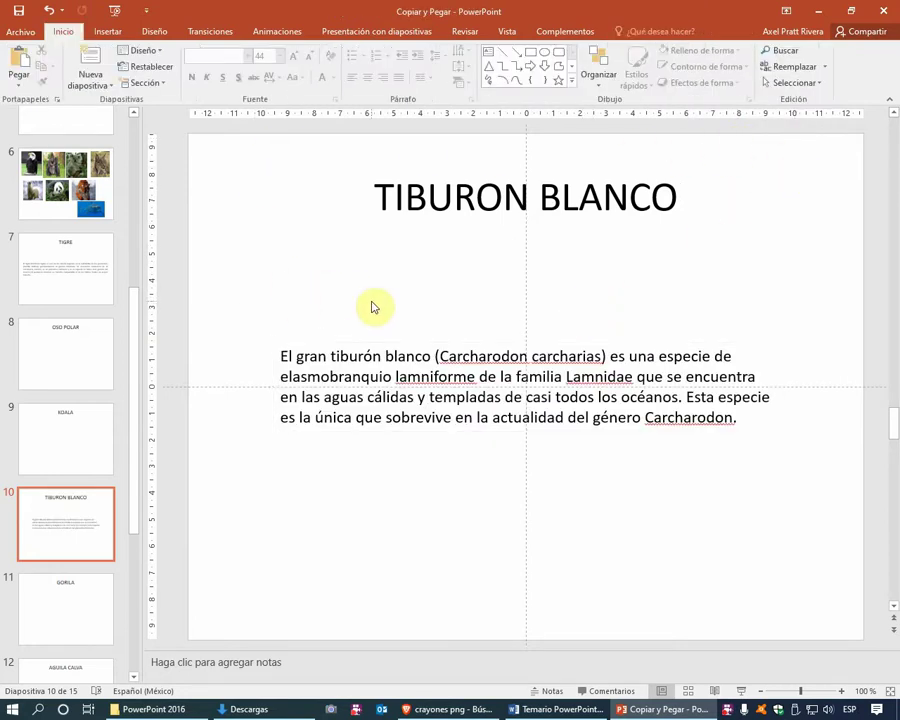
Delete the blank slide 5
scroll(88, 266, up, 1)
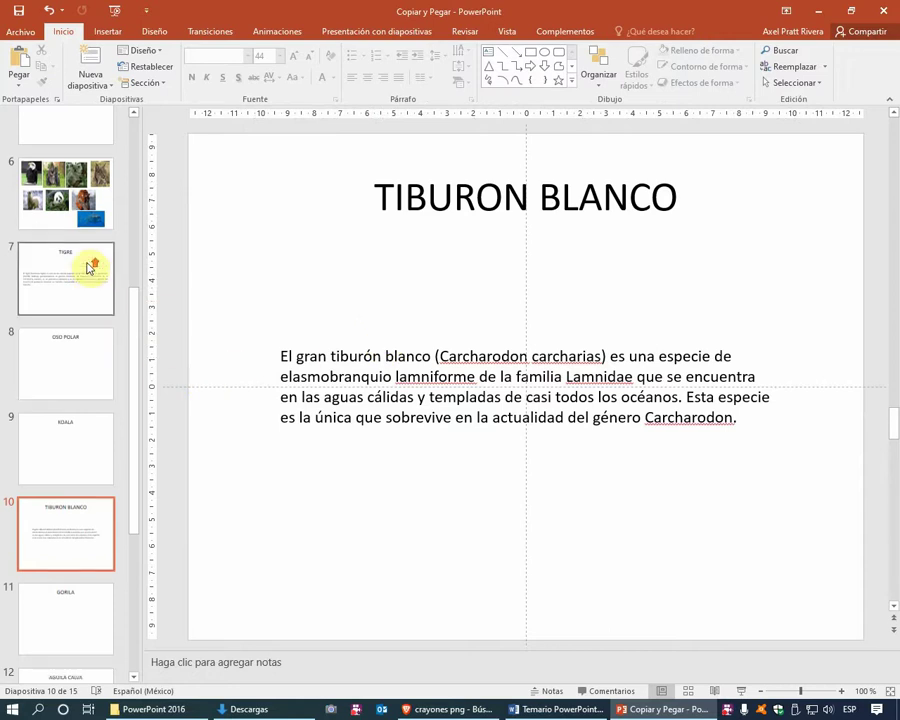
scroll(88, 266, up, 2)
click(79, 264)
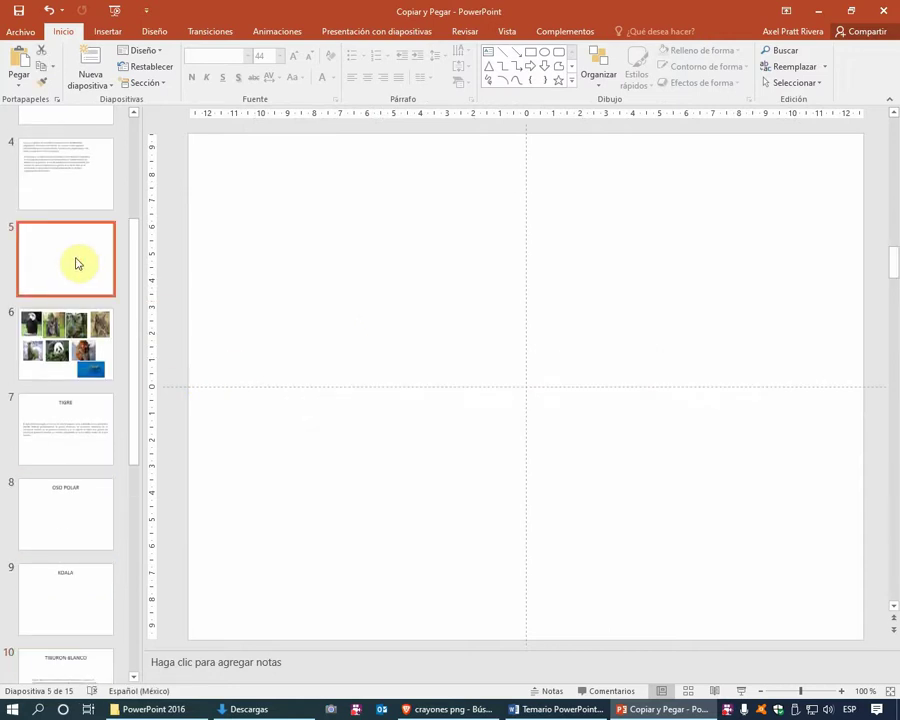
key(Delete)
Cut the Lynx text box from slide 4
click(74, 192)
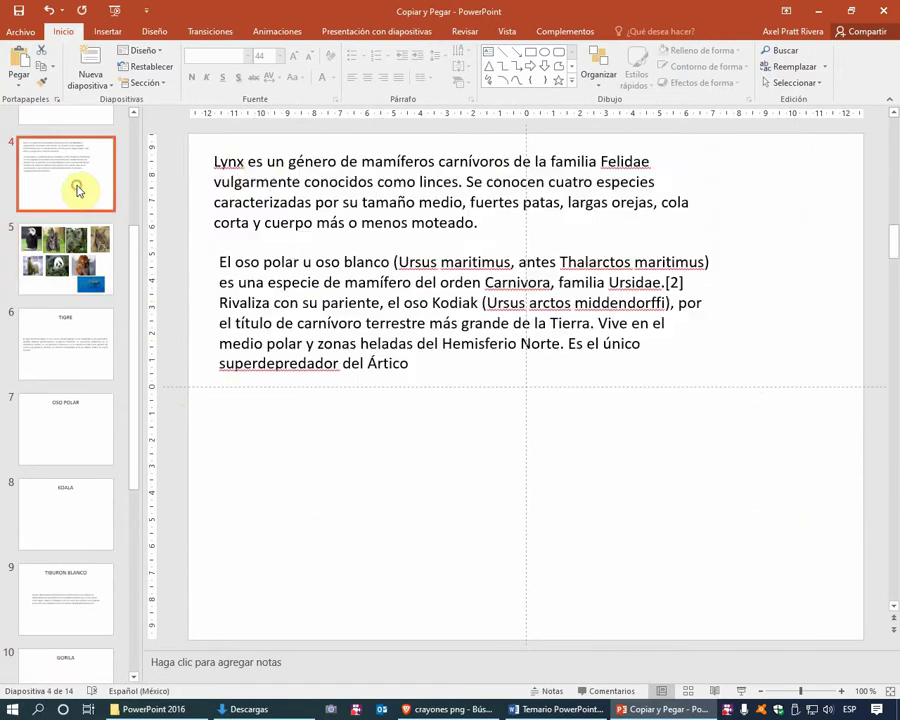
click(250, 168)
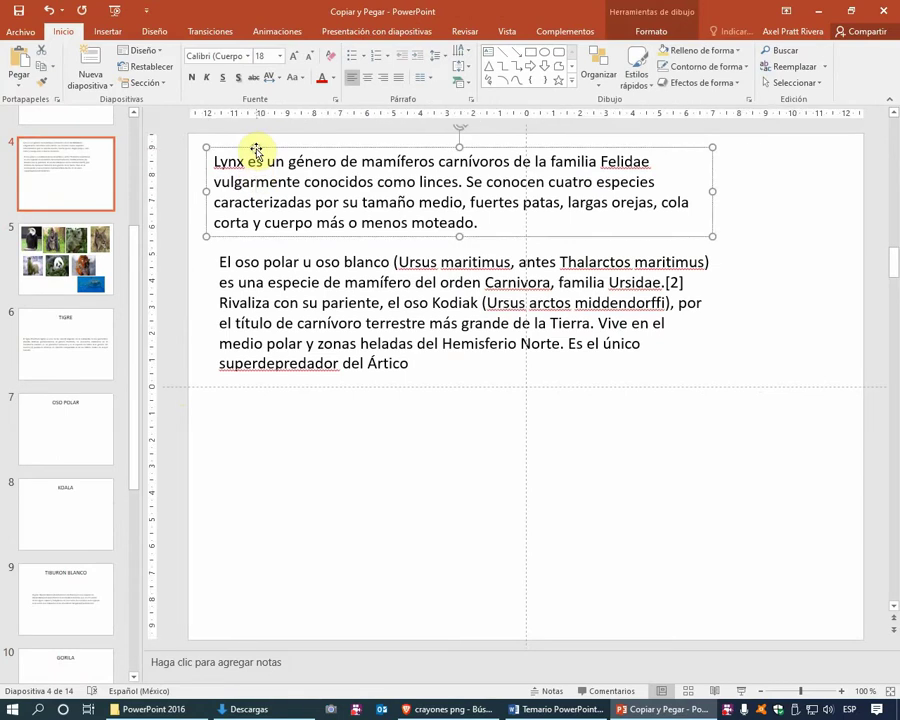
right_click(256, 151)
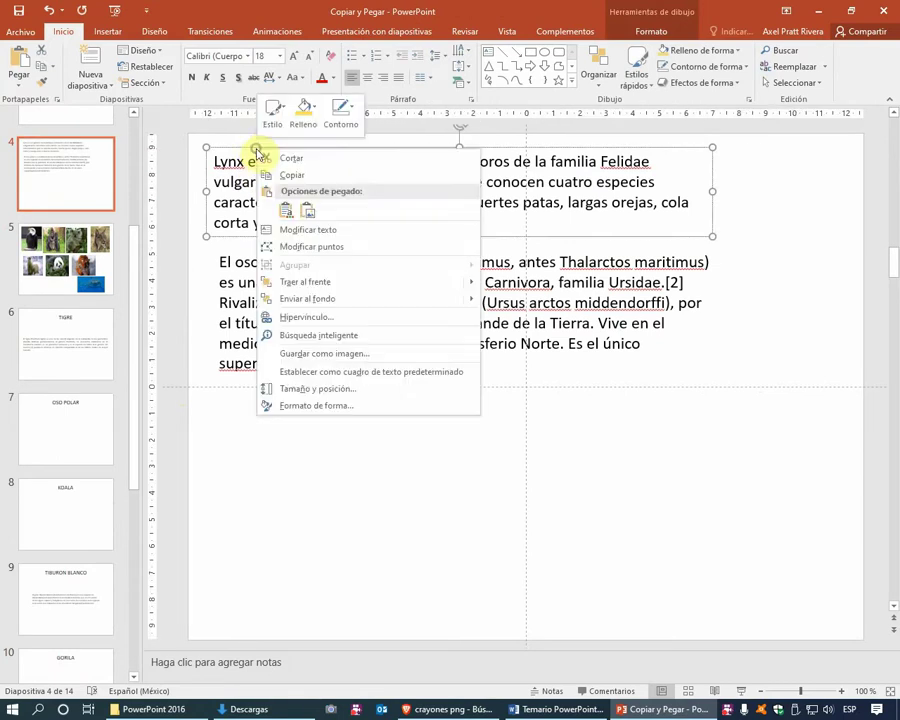
click(304, 162)
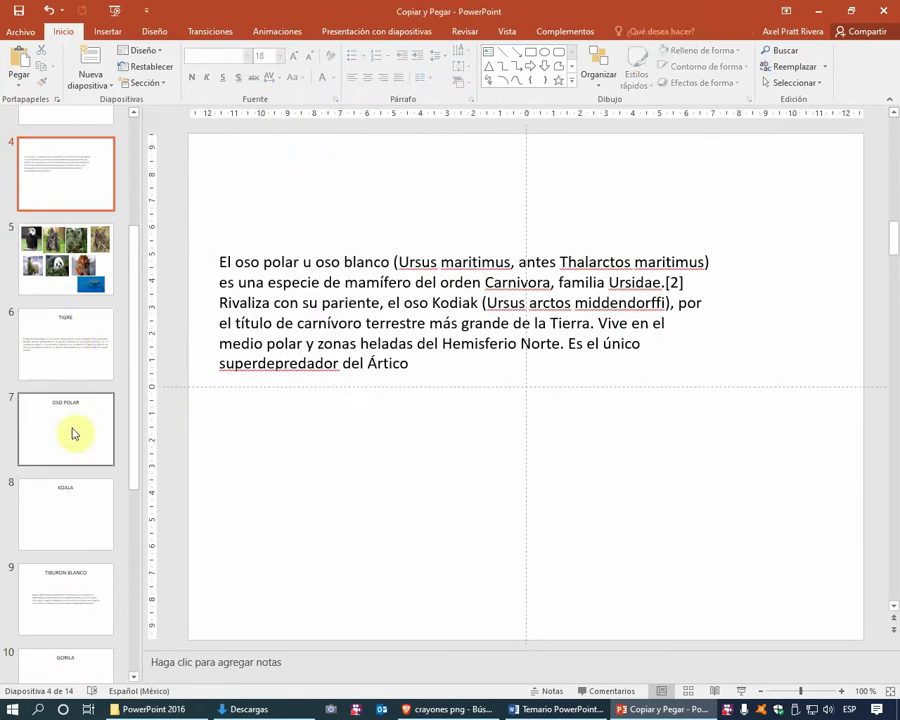
Paste the Lynx text onto the LINCE slide as an editable text box, replacing the picture paste
scroll(77, 522, down, 1)
scroll(79, 524, down, 2)
scroll(78, 526, down, 2)
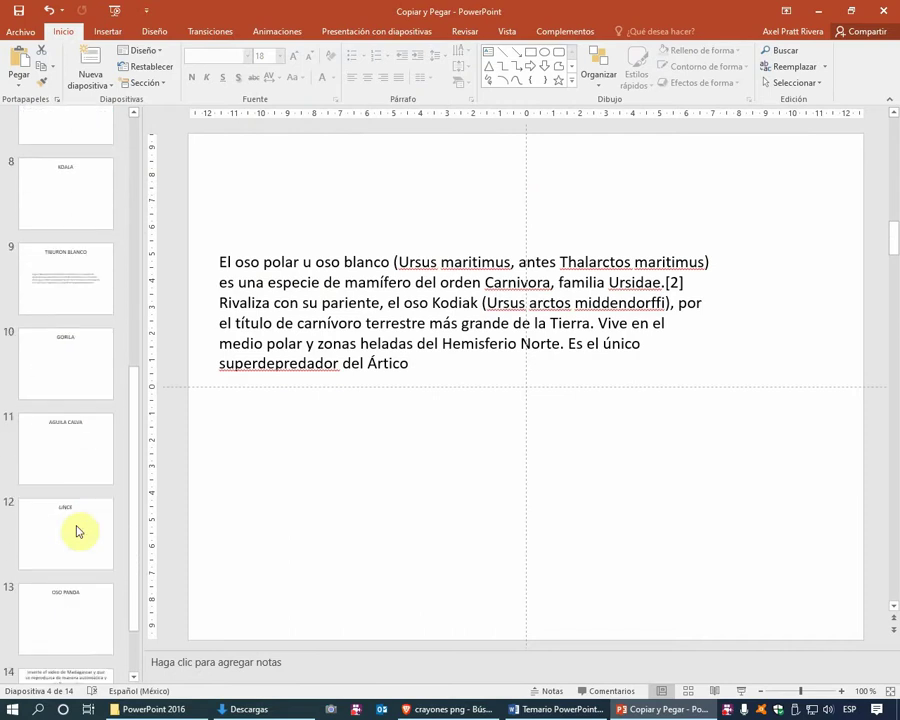
click(79, 532)
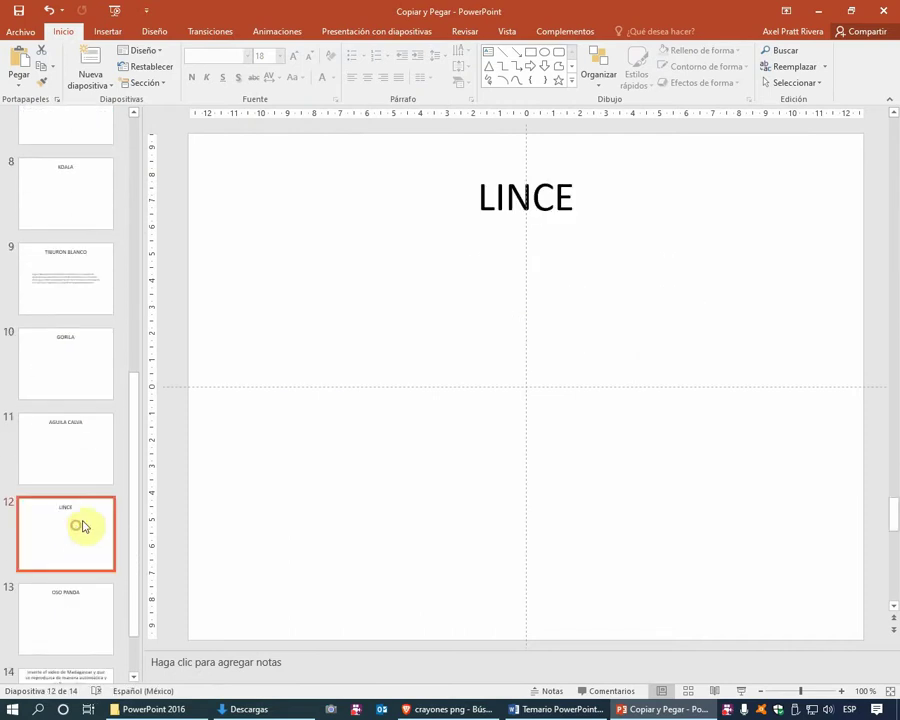
right_click(377, 294)
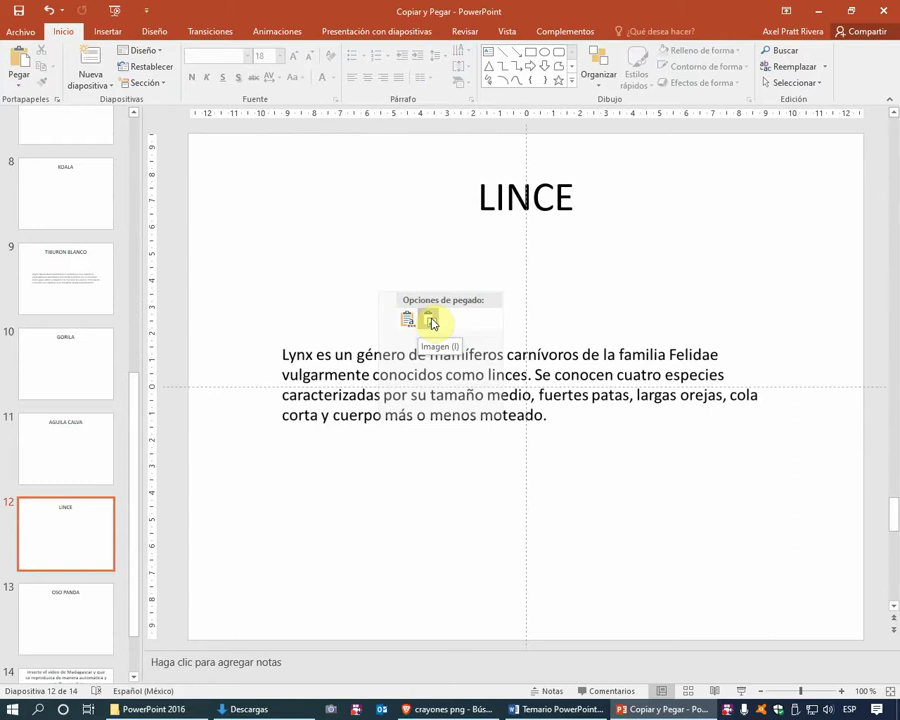
click(427, 317)
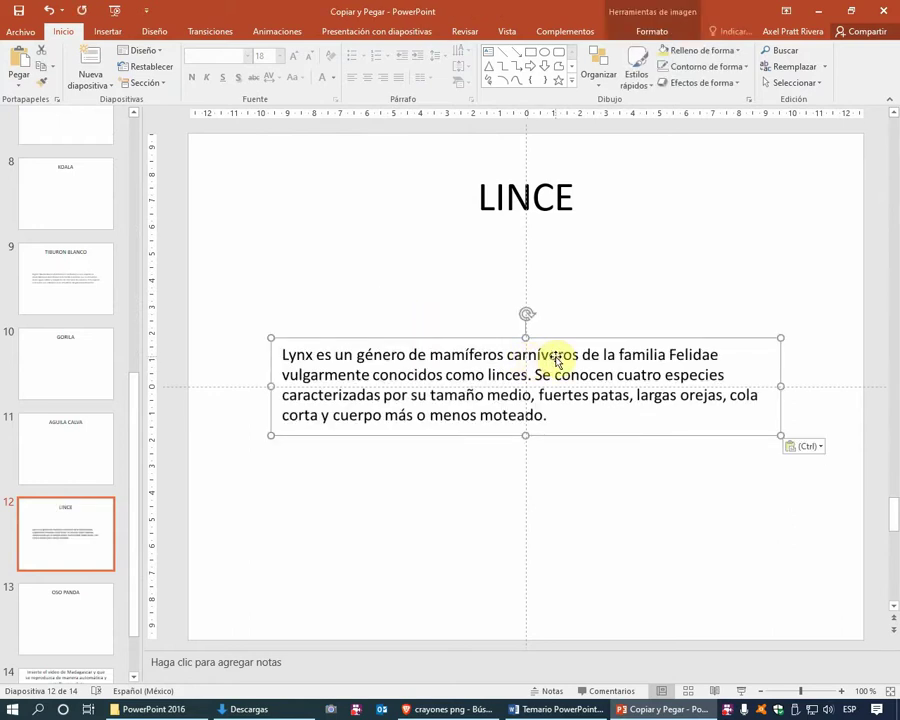
key(Delete)
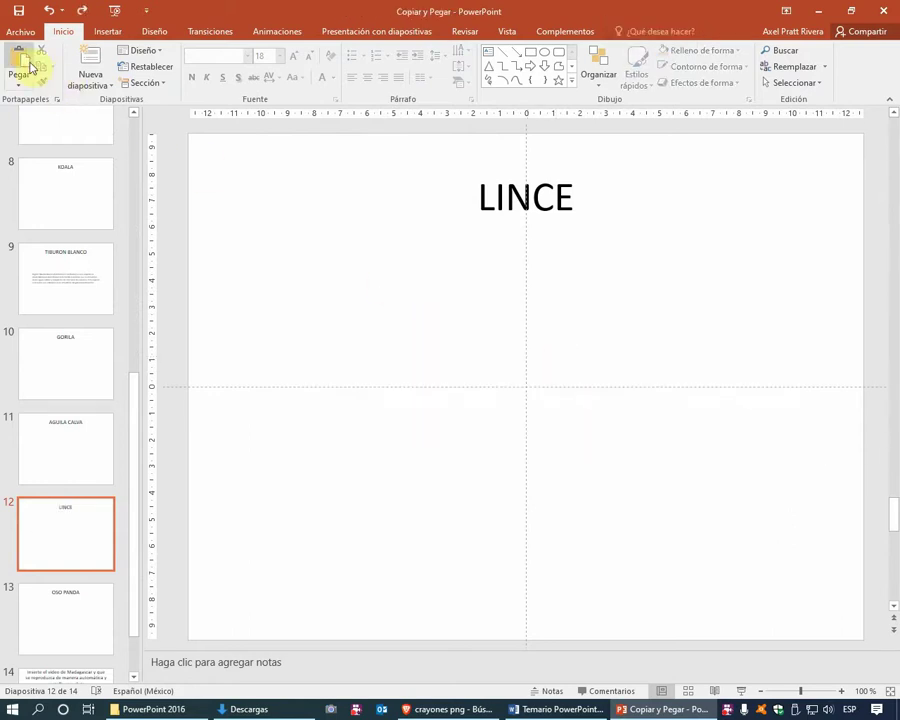
click(28, 63)
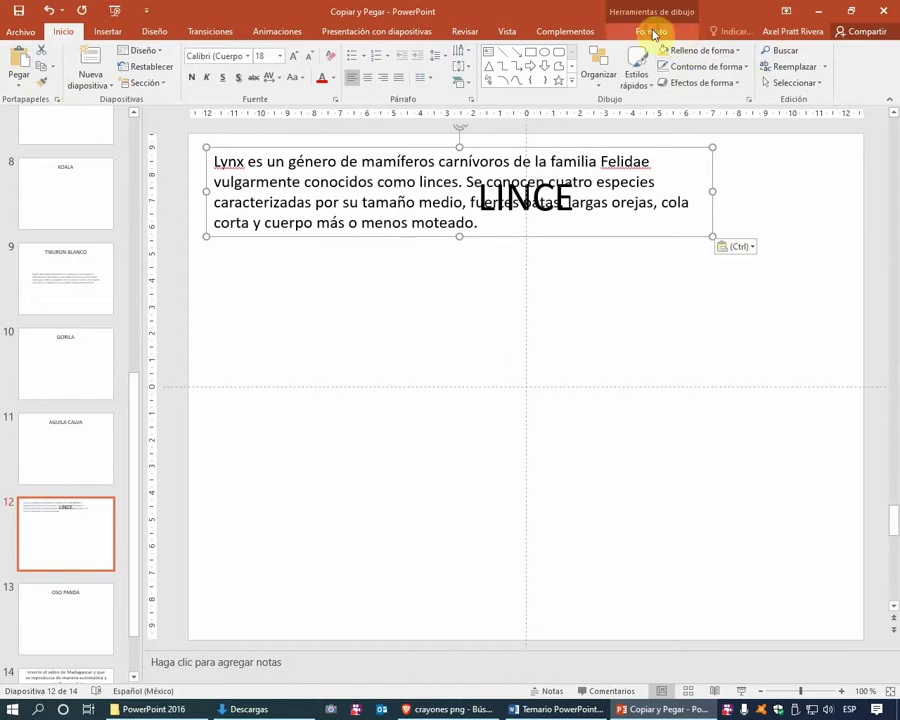
Align the Lynx text box to the center and middle of the slide
click(651, 31)
click(724, 51)
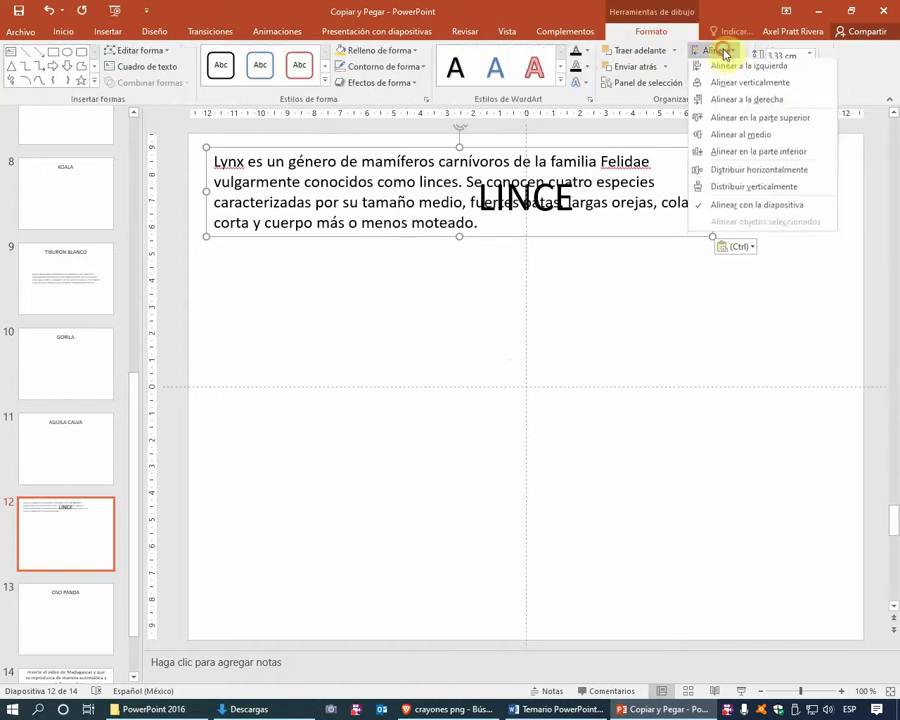
click(657, 38)
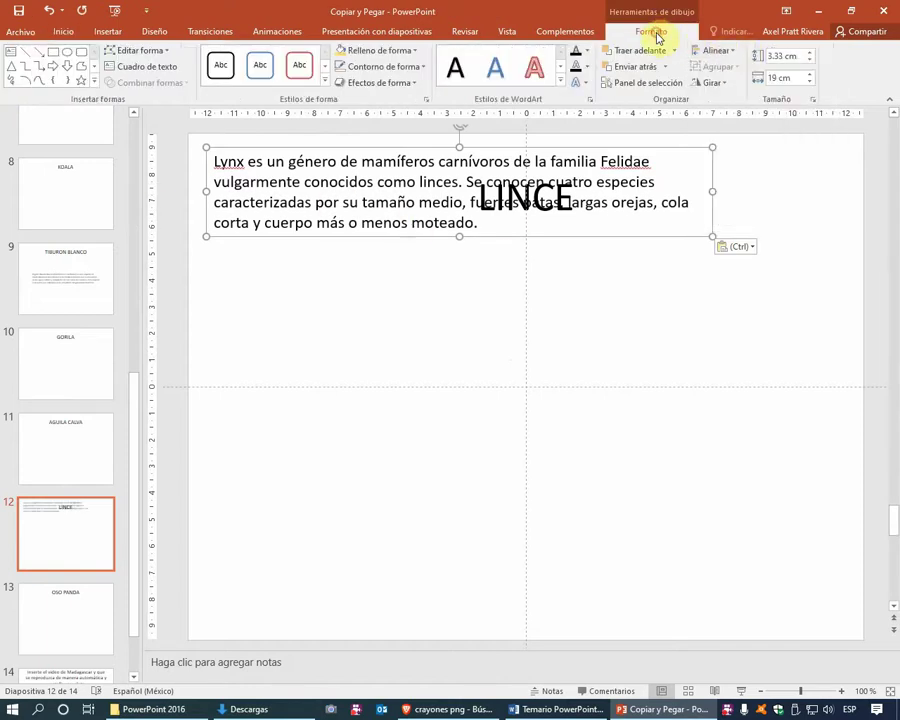
click(732, 52)
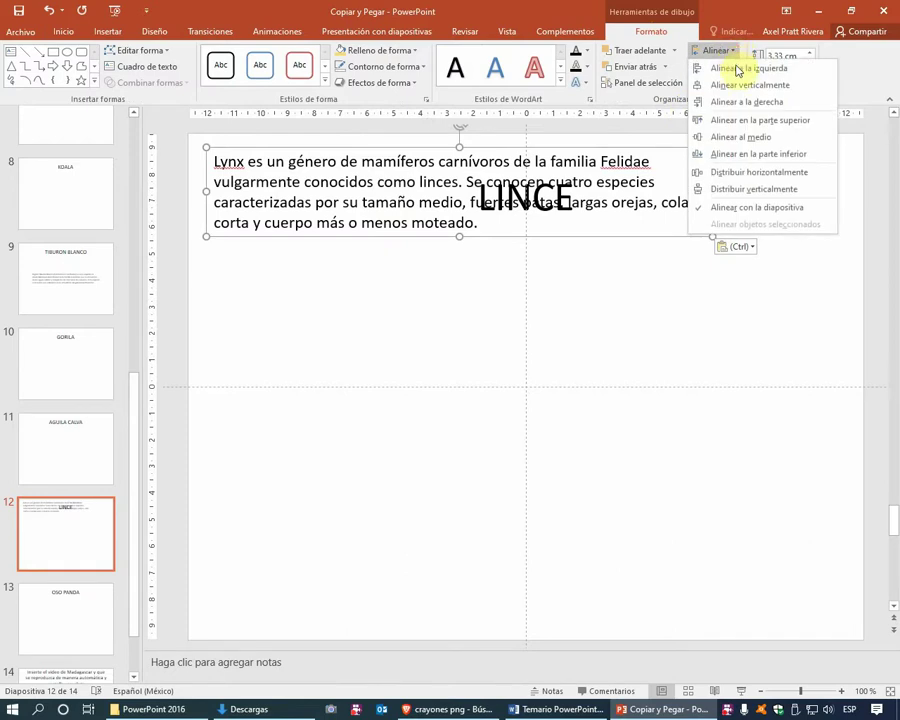
click(736, 86)
click(735, 53)
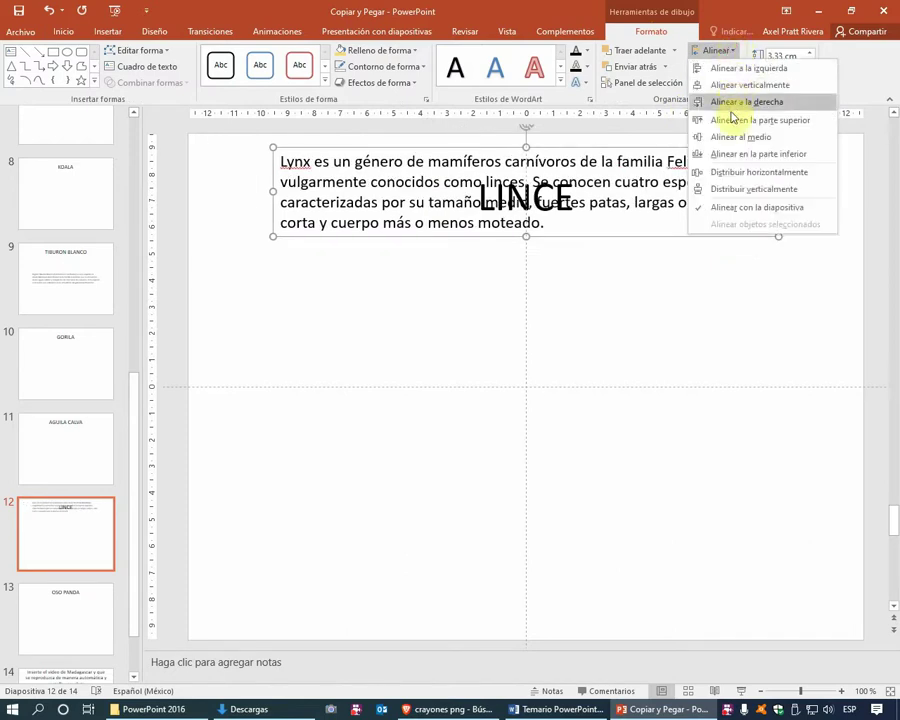
click(734, 137)
click(620, 272)
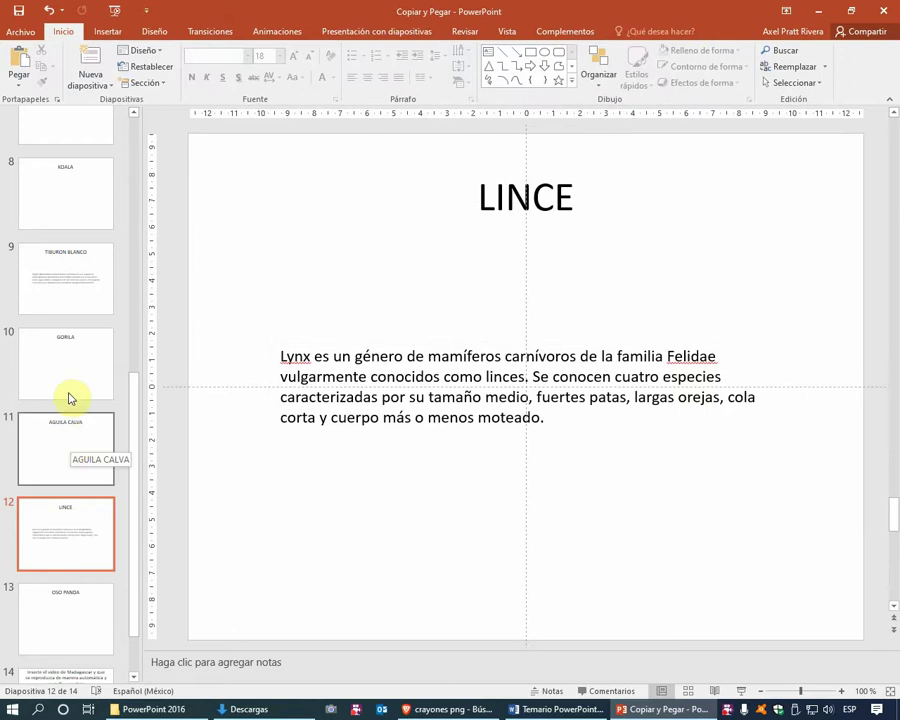
scroll(70, 392, up, 2)
scroll(70, 392, up, 2)
scroll(68, 385, up, 1)
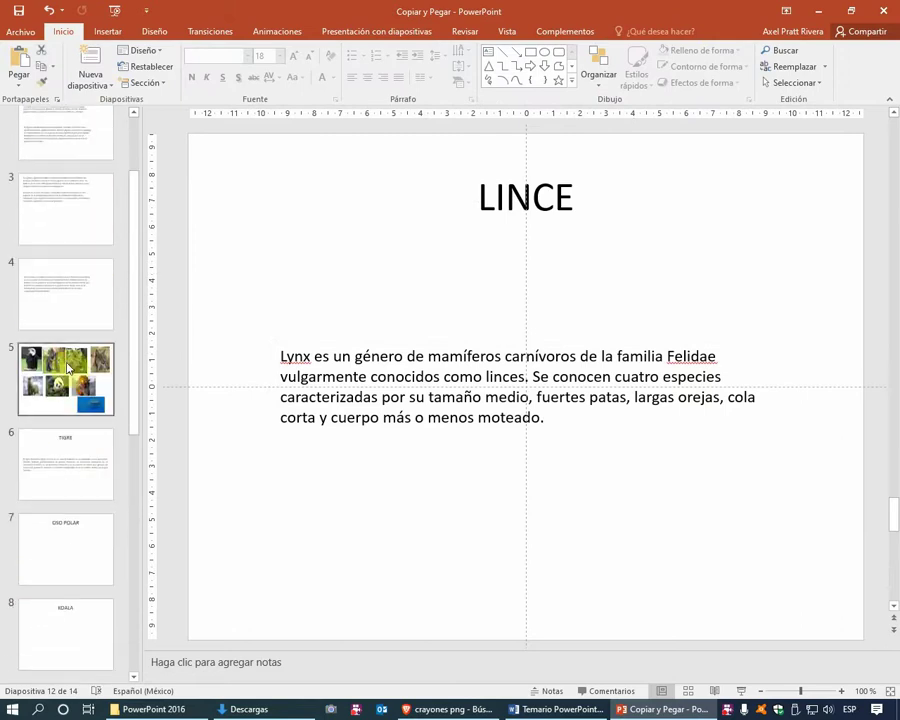
Cut the polar bear text box from slide 4 and paste it onto the OSO POLAR slide
scroll(70, 370, up, 1)
click(68, 368)
click(285, 252)
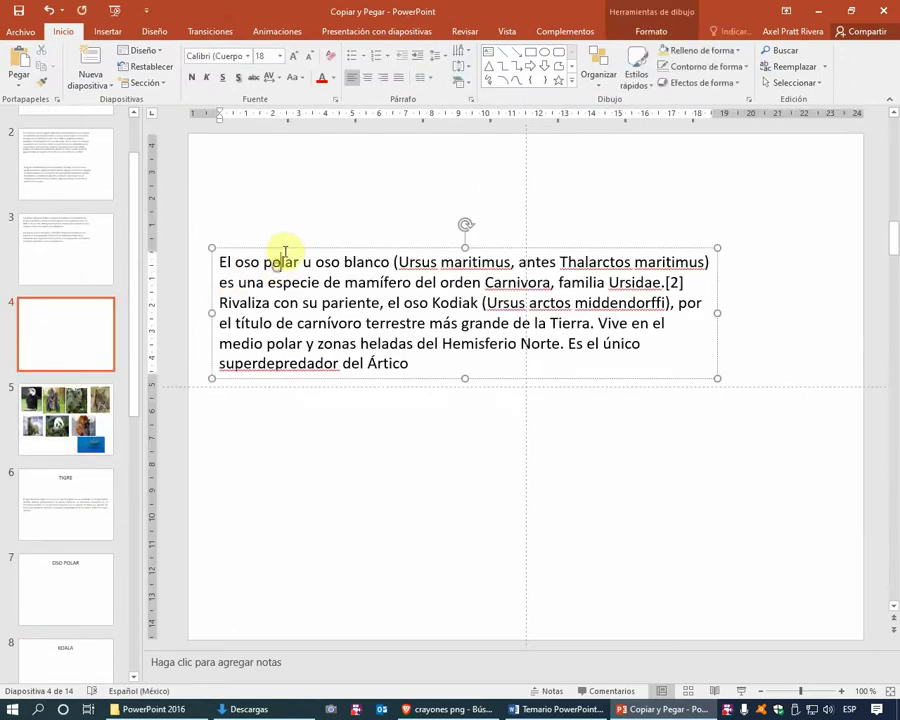
click(285, 248)
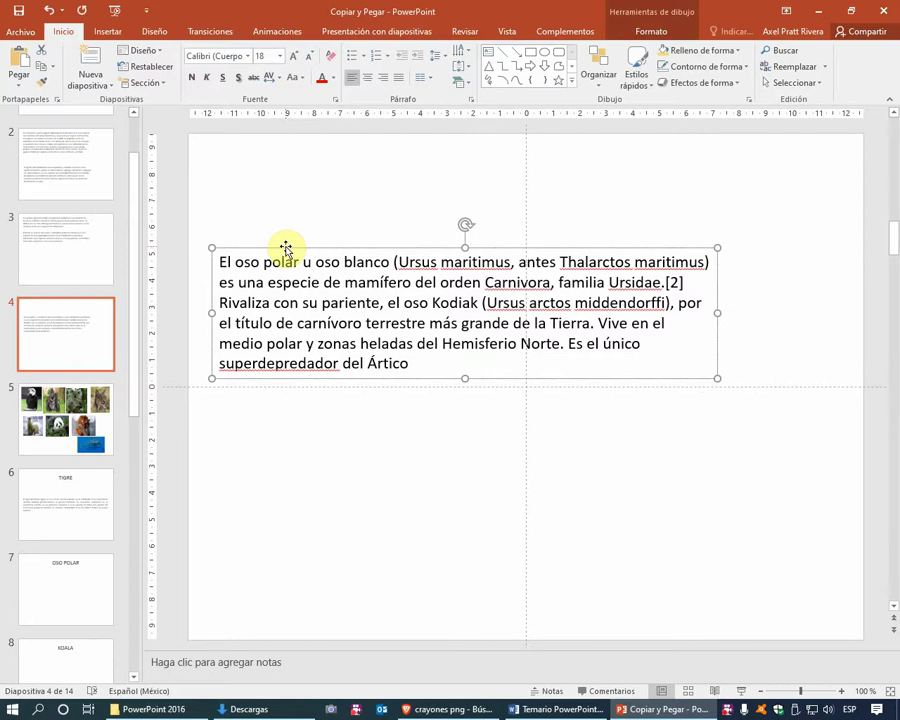
key(ctrl+x)
scroll(70, 470, down, 1)
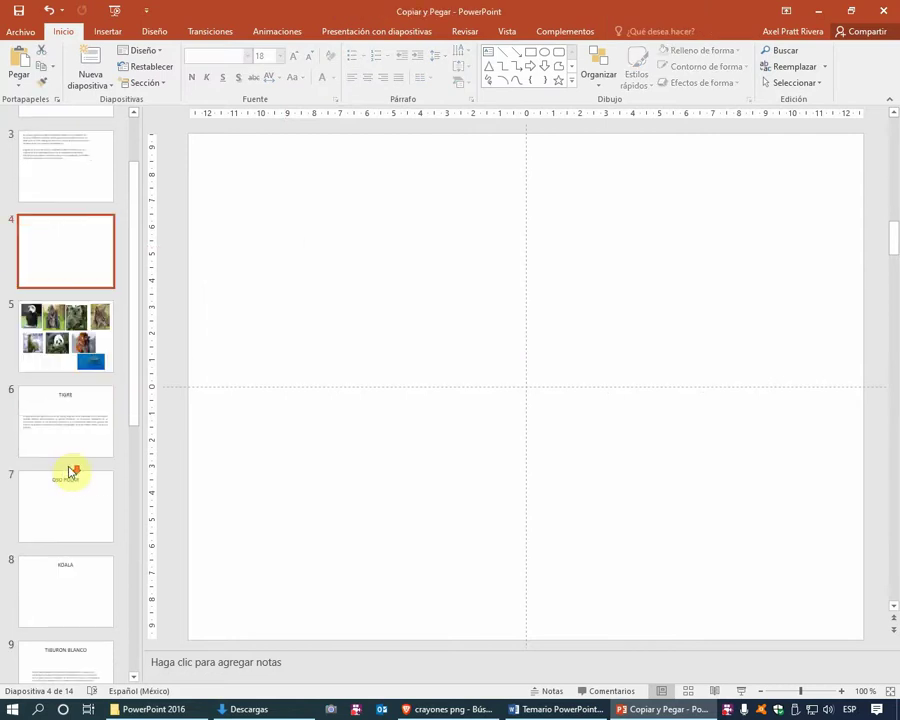
scroll(70, 450, down, 1)
click(70, 424)
click(295, 340)
key(ctrl+v)
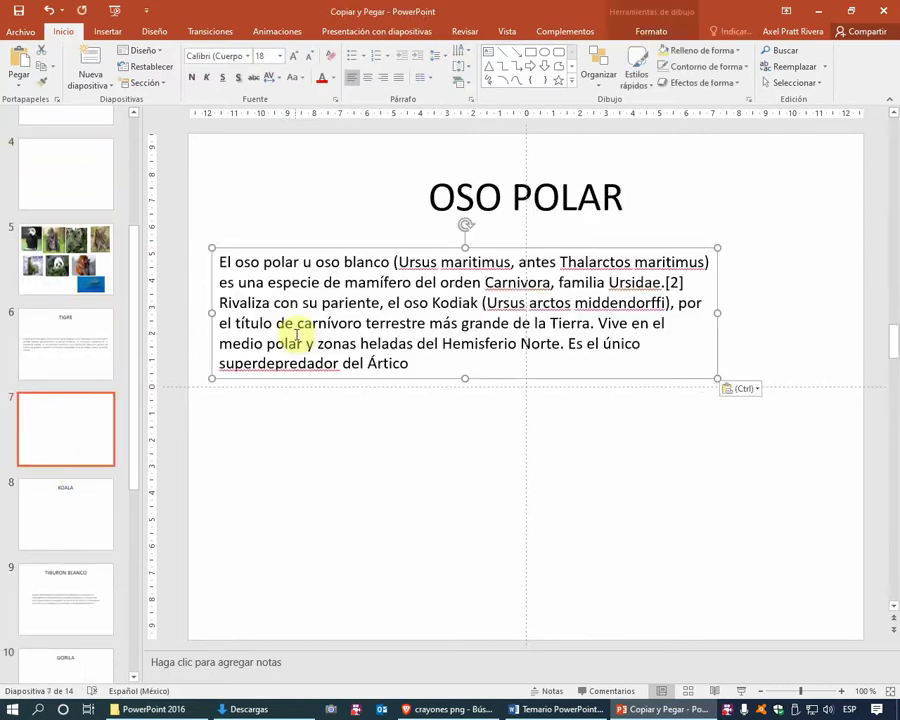
Align the polar bear text box to the center and middle of the slide
click(675, 20)
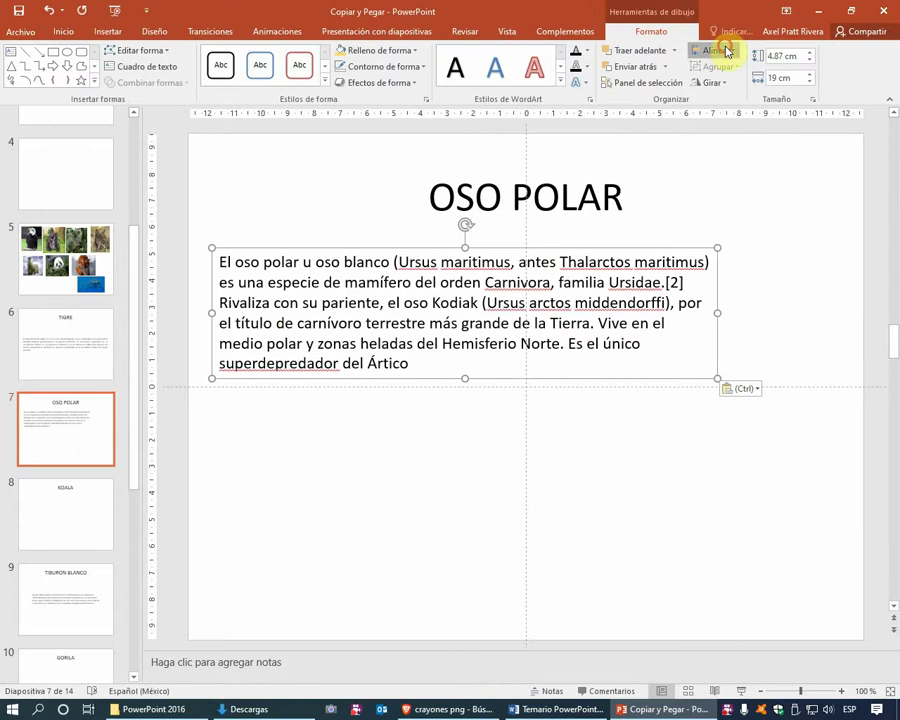
click(716, 50)
click(729, 82)
click(716, 50)
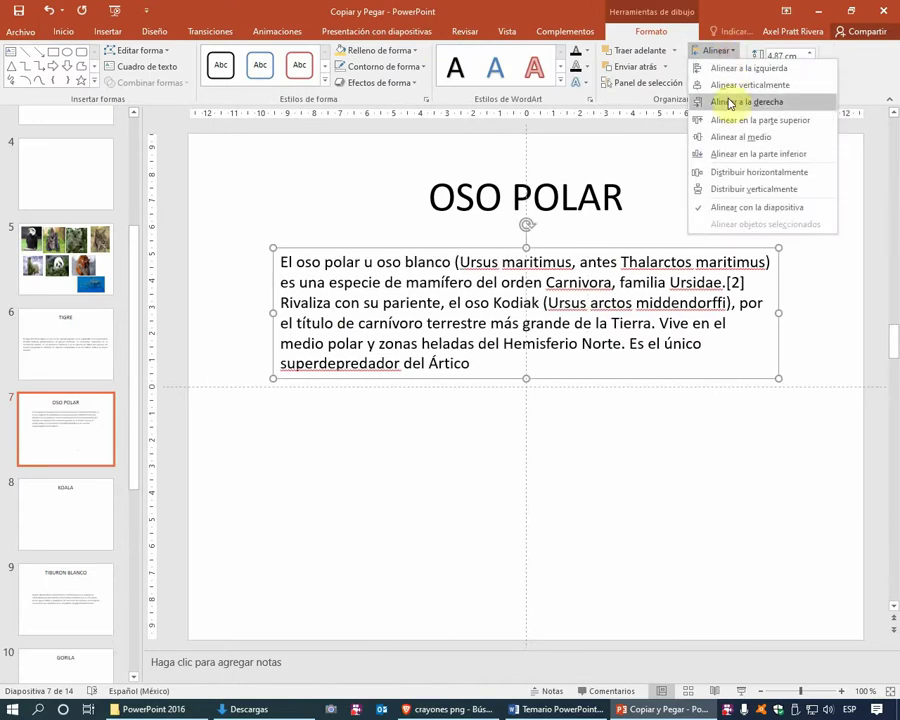
click(730, 136)
click(452, 279)
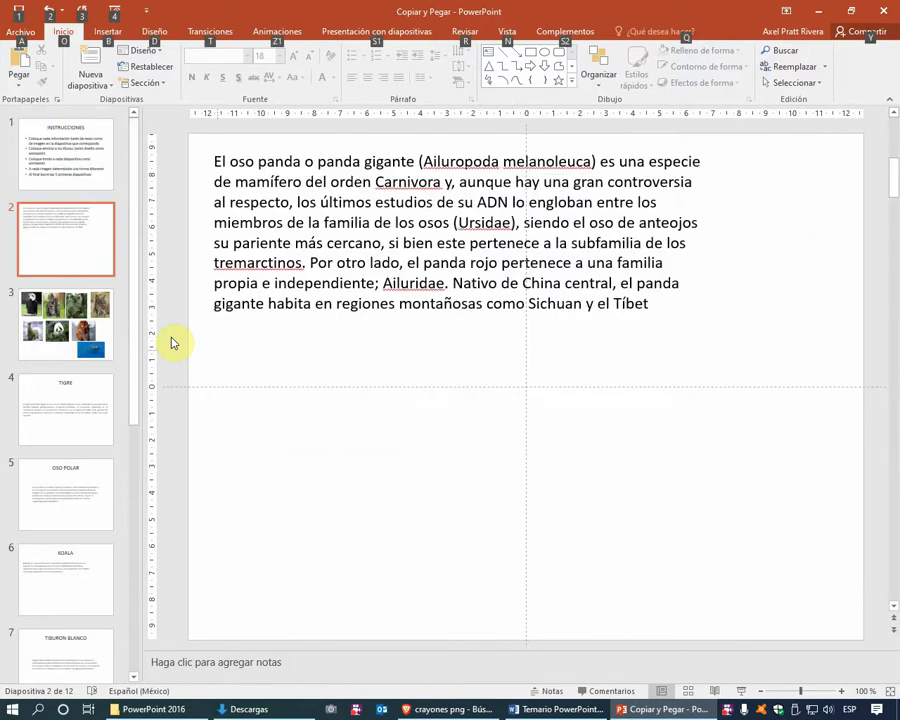
Cut the giant panda description box and paste it onto the OSO PANDA slide
click(219, 356)
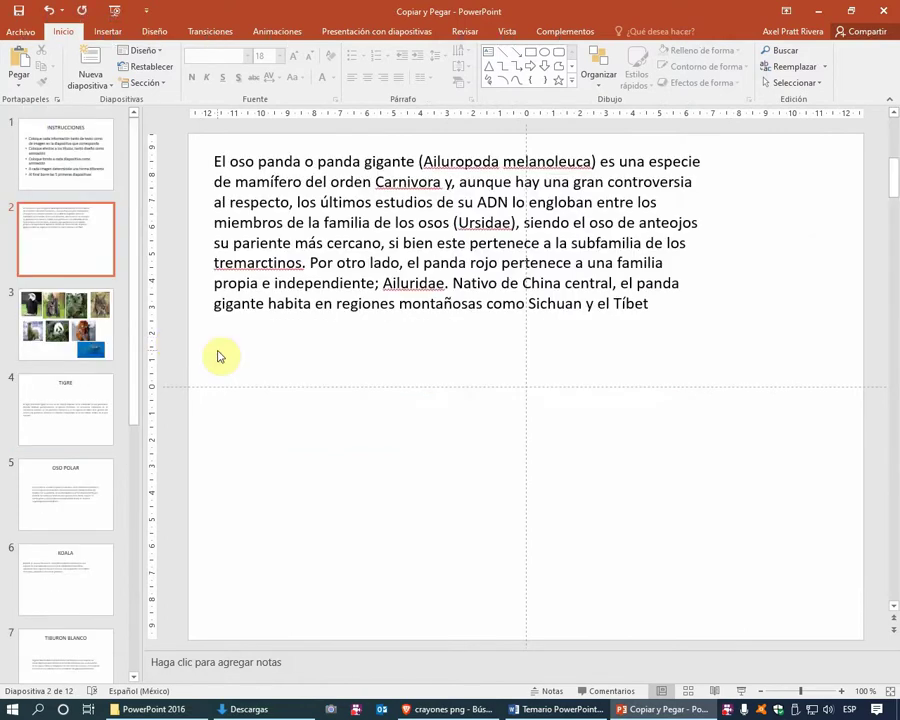
click(232, 264)
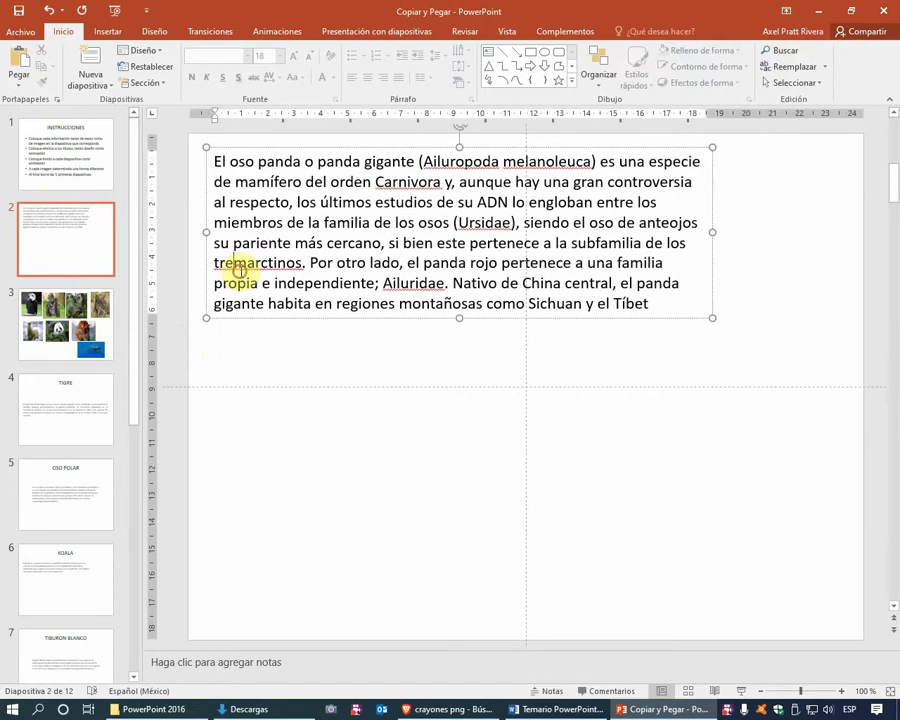
click(267, 340)
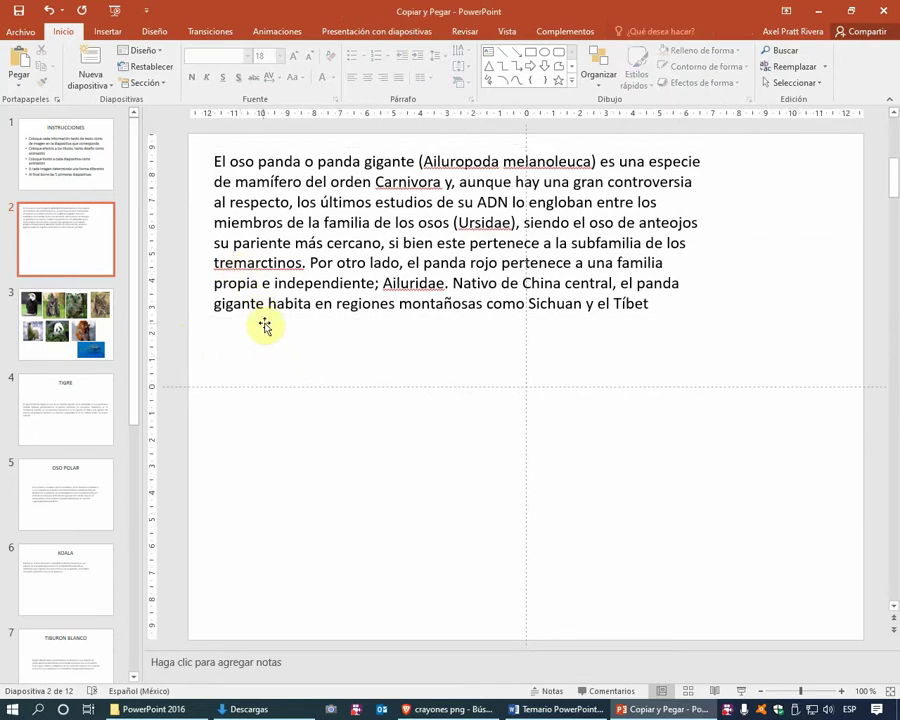
click(268, 303)
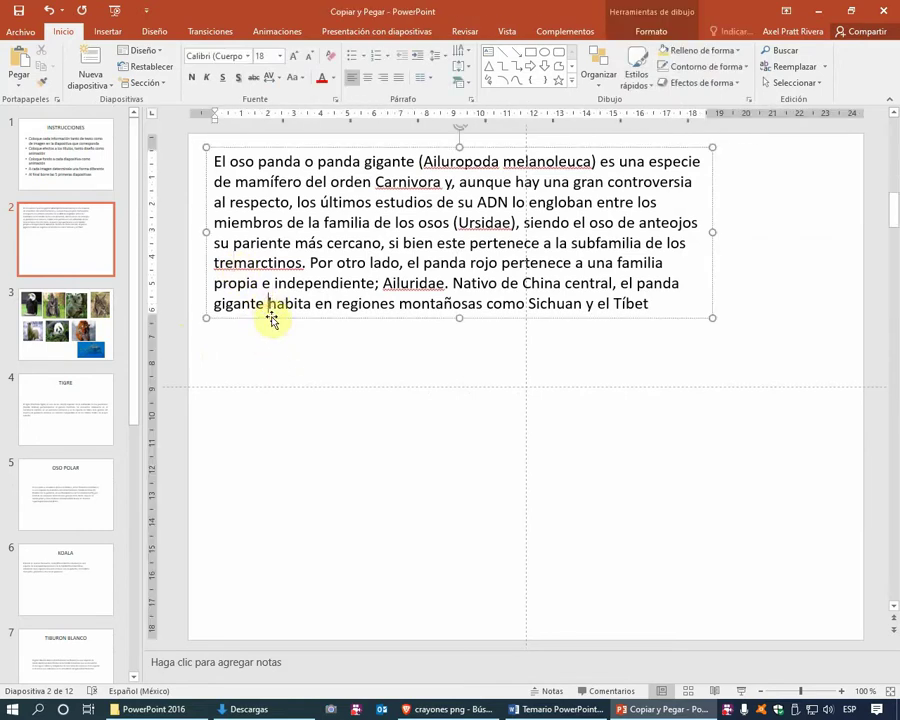
click(271, 318)
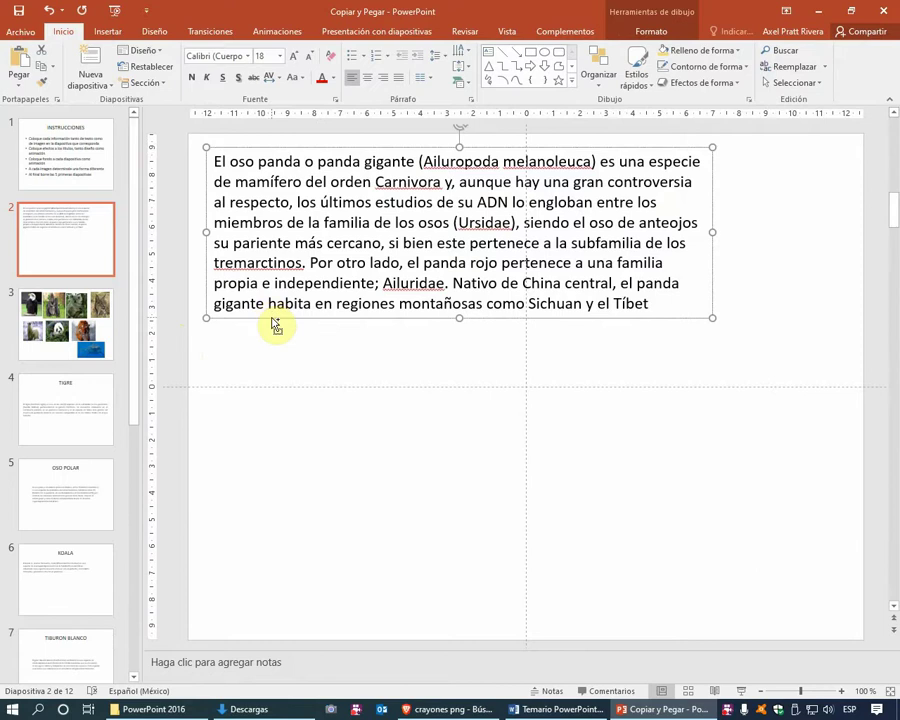
key(ctrl+x)
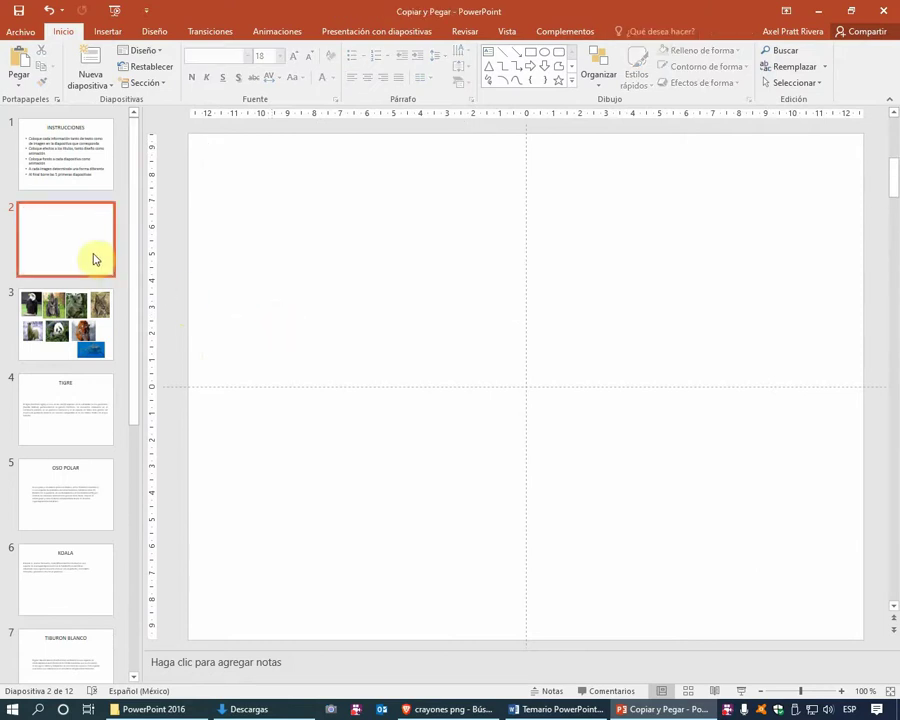
scroll(72, 405, down, 1)
scroll(72, 405, down, 1)
scroll(74, 402, down, 1)
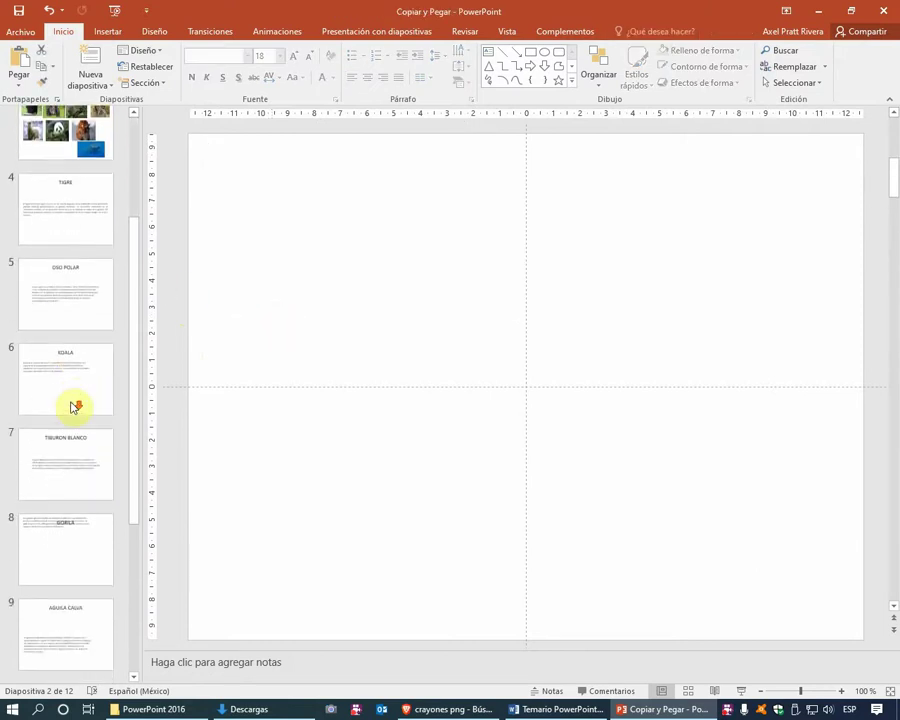
scroll(72, 400, down, 1)
scroll(82, 458, down, 1)
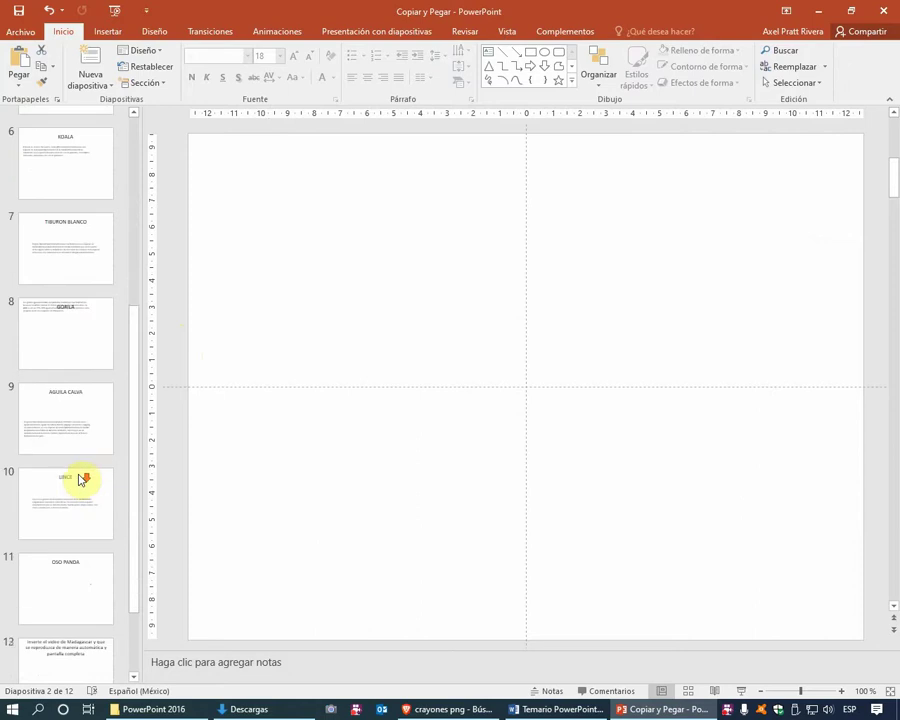
click(79, 547)
key(ctrl+v)
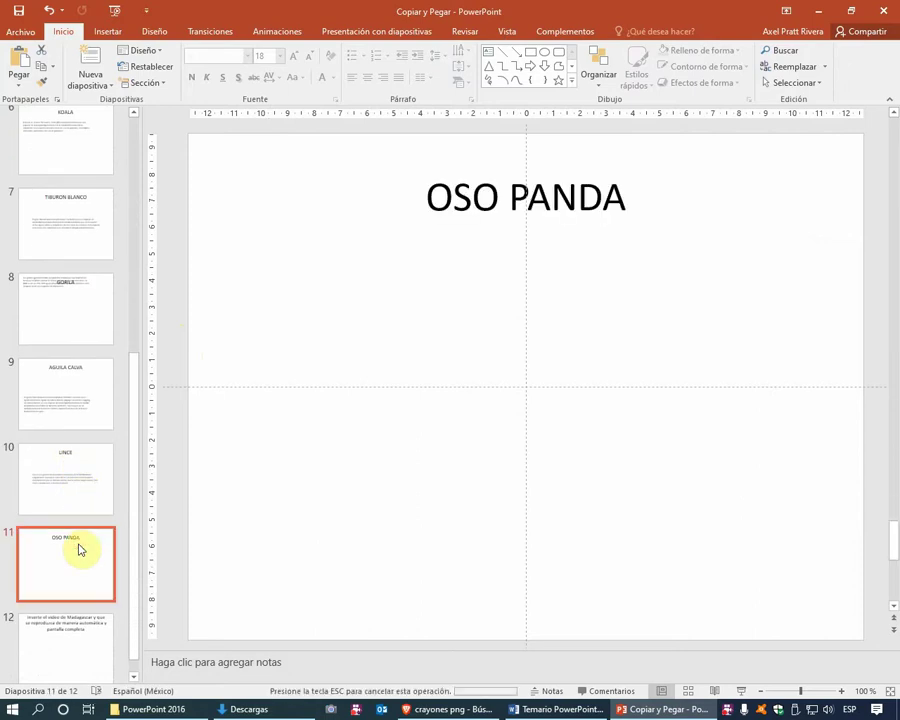
Delete the now-empty second slide
scroll(79, 421, up, 3)
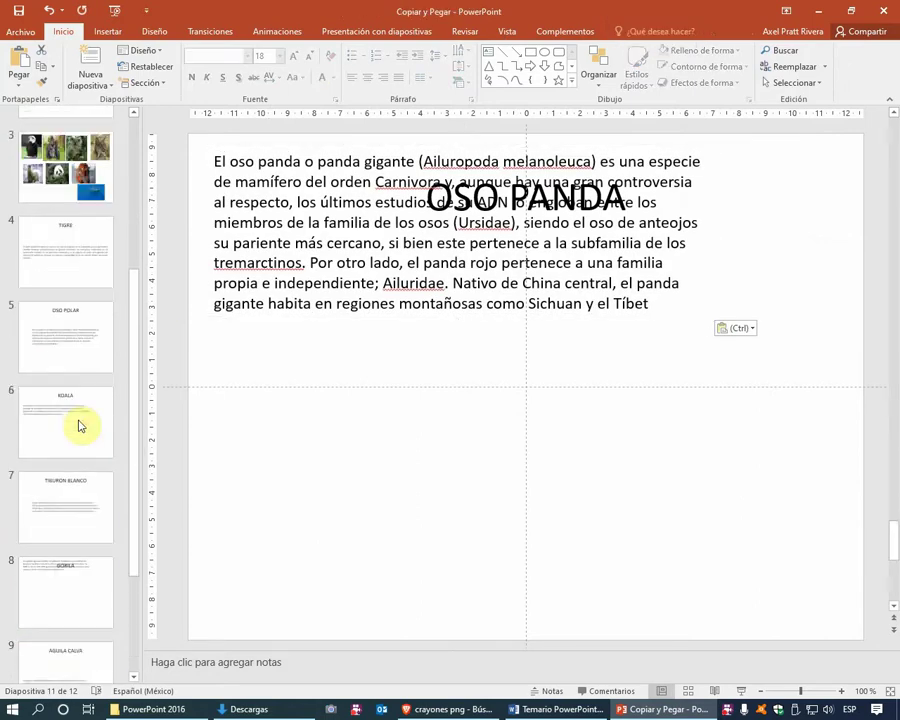
scroll(80, 420, up, 2)
click(54, 238)
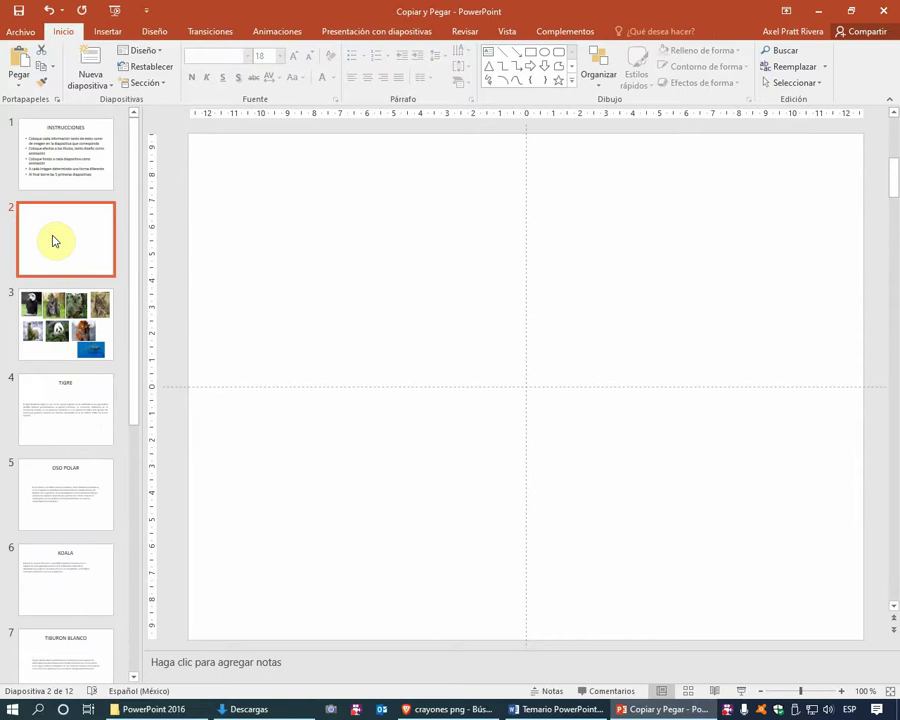
key(Delete)
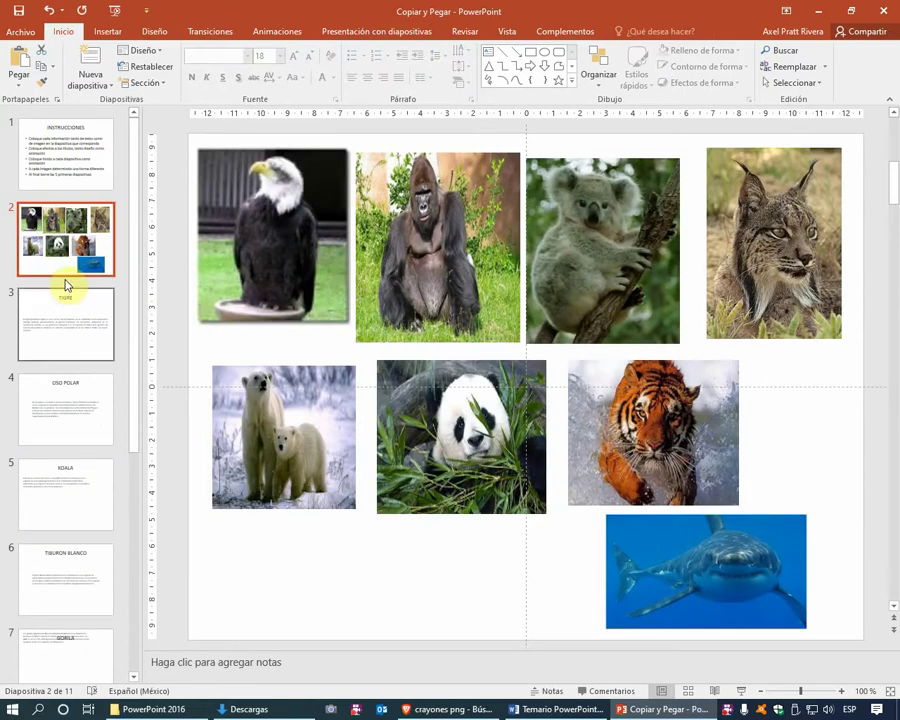
Cut the bald eagle photo from the picture slide and go to the AGUILA CALVA slide
click(273, 246)
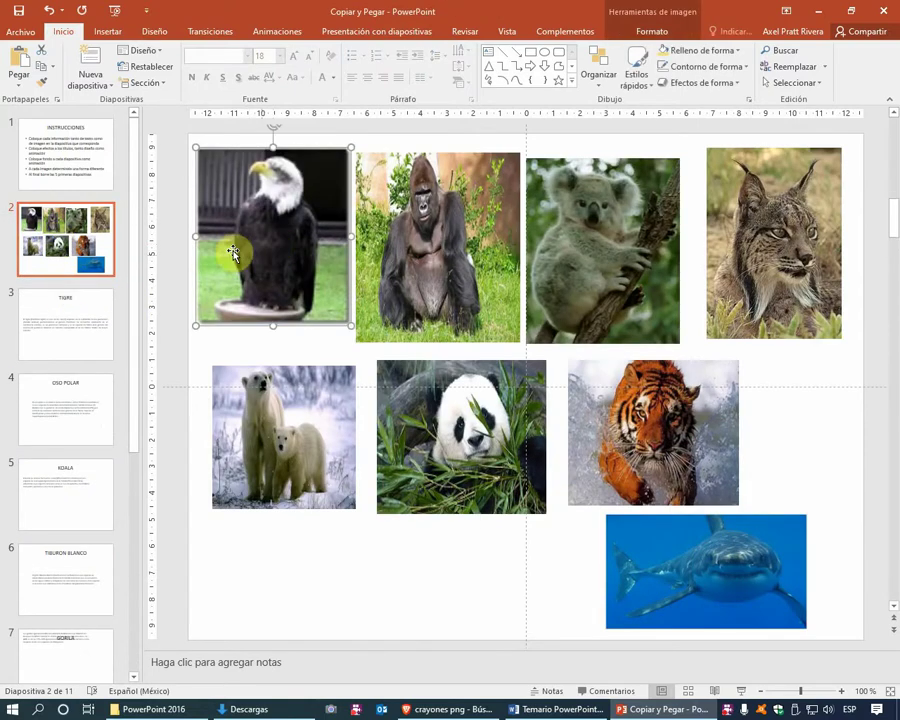
click(447, 550)
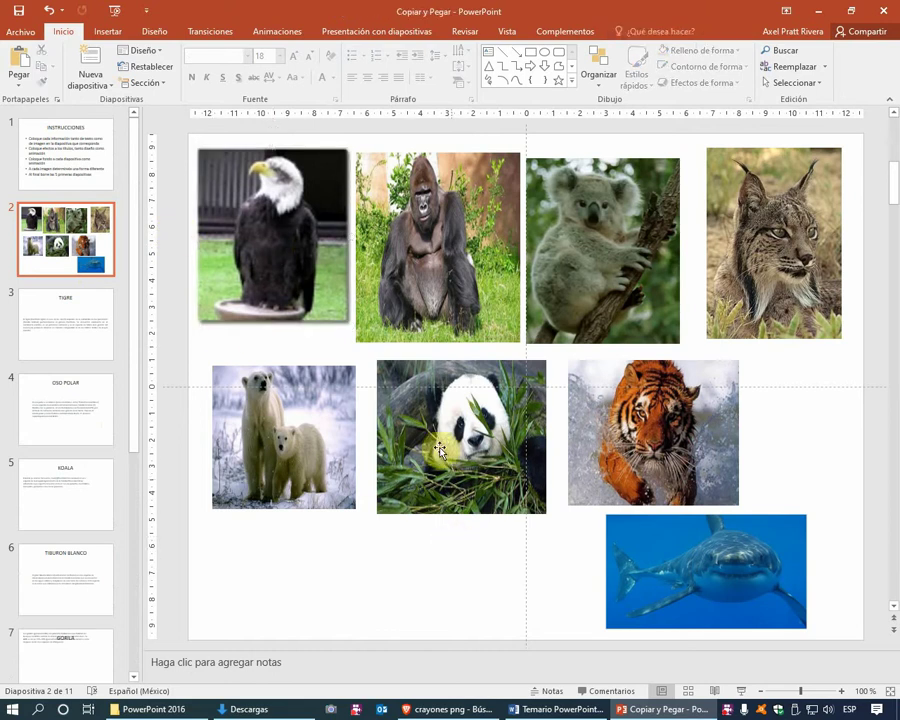
click(313, 283)
key(ctrl+x)
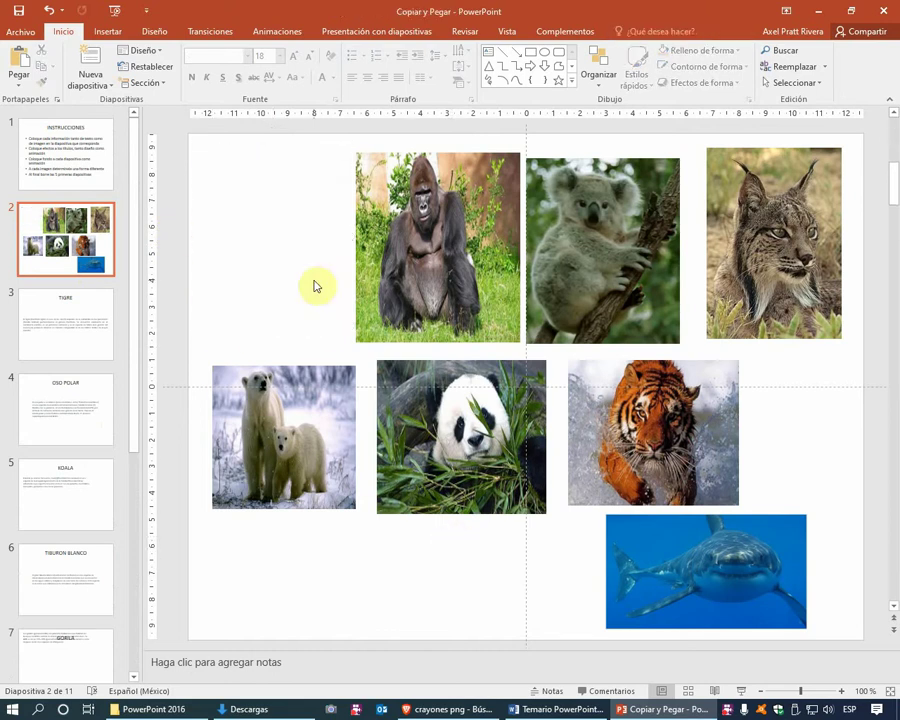
scroll(68, 540, down, 2)
scroll(70, 570, down, 1)
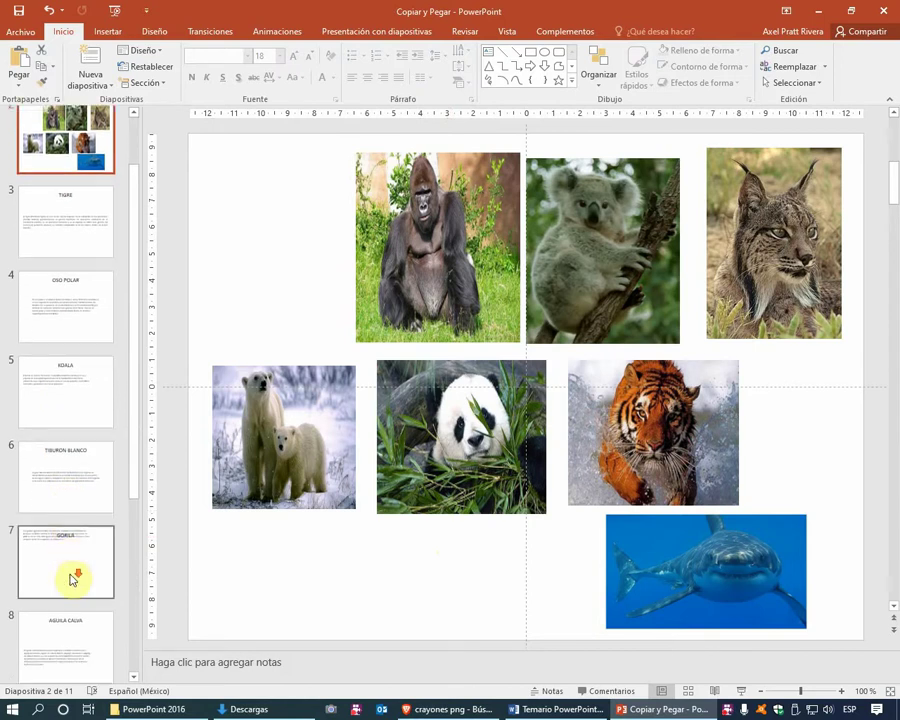
scroll(70, 540, down, 2)
click(70, 505)
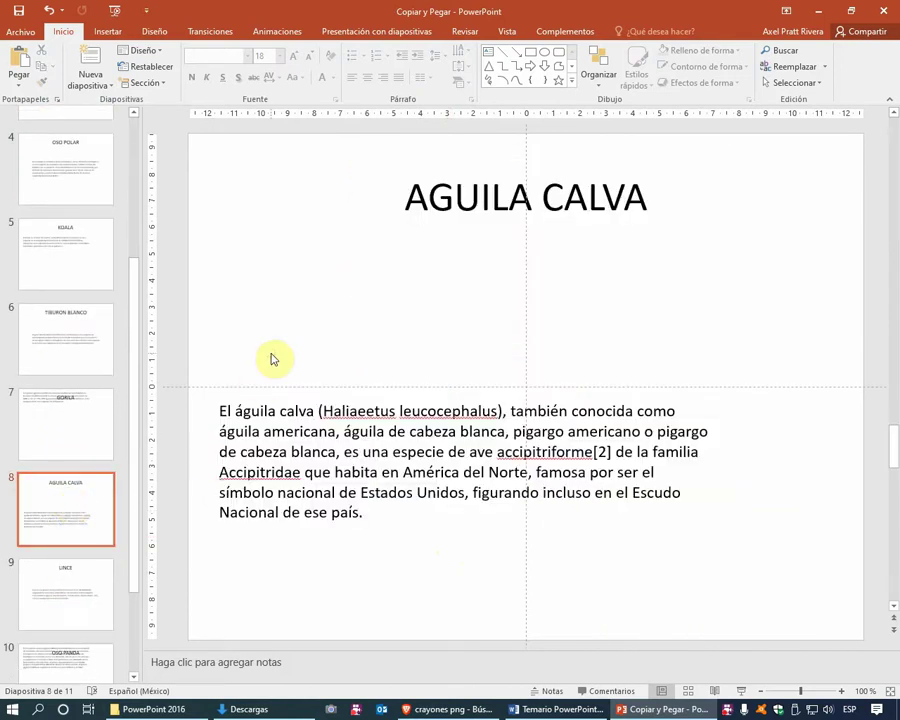
Paste the eagle photo, and place the narrowed, justified description box up beside it
key(ctrl+v)
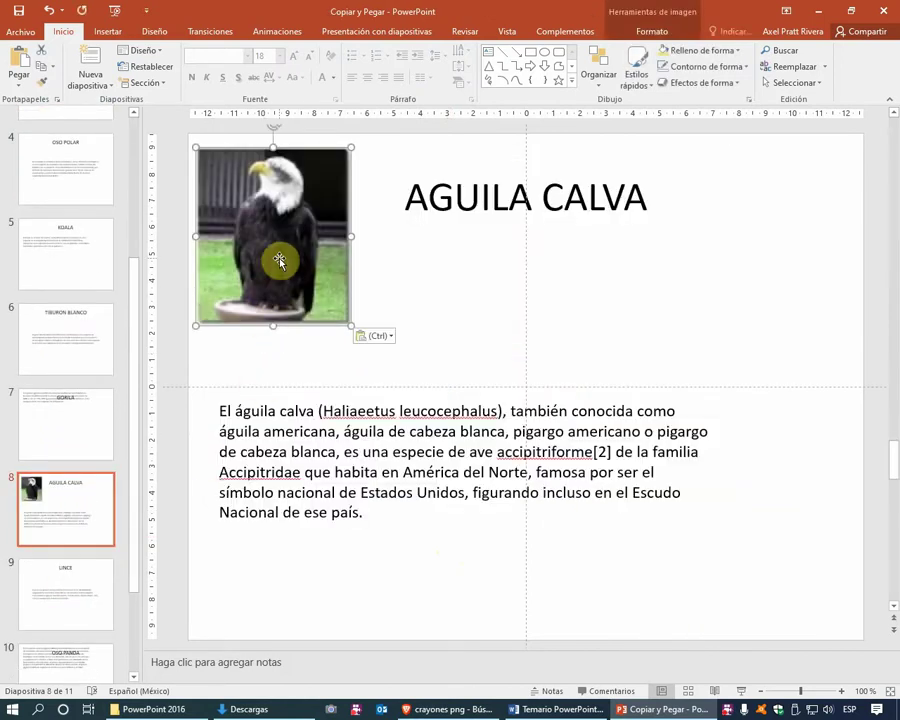
click(398, 410)
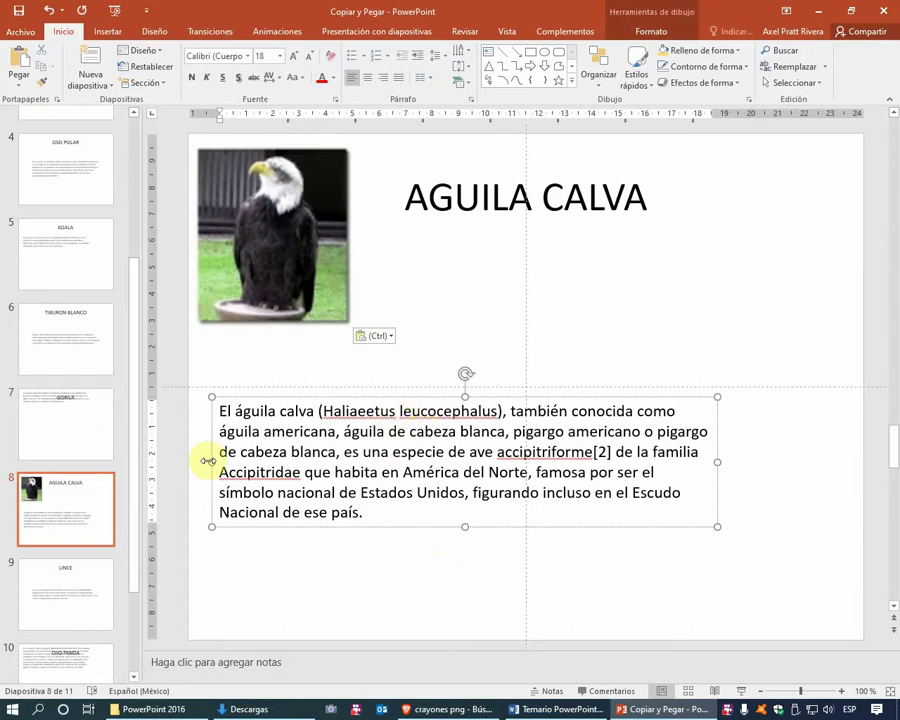
drag(207, 461, 511, 465)
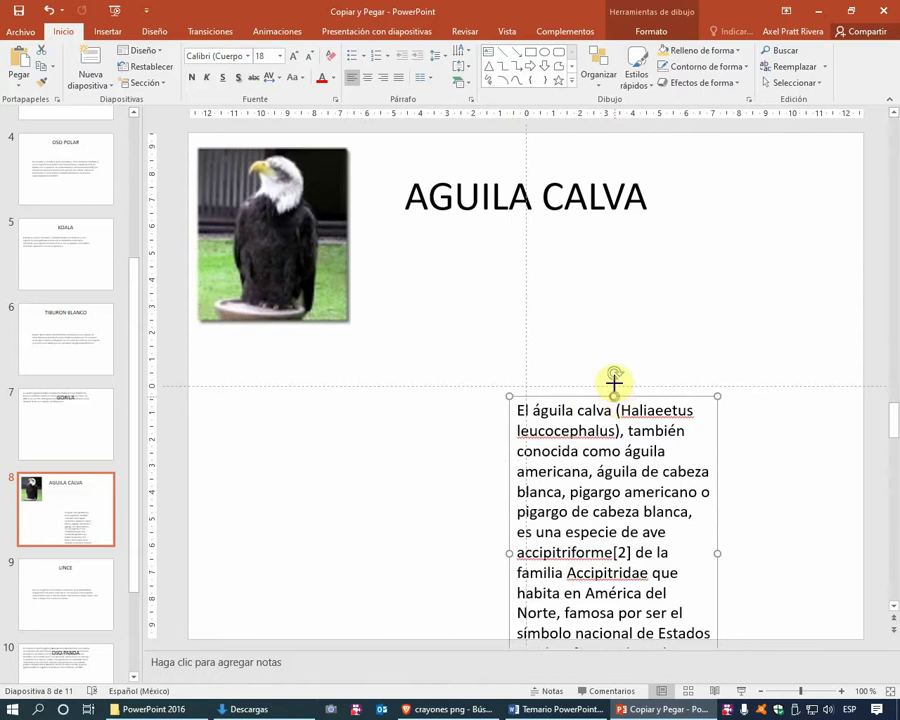
drag(614, 381, 592, 270)
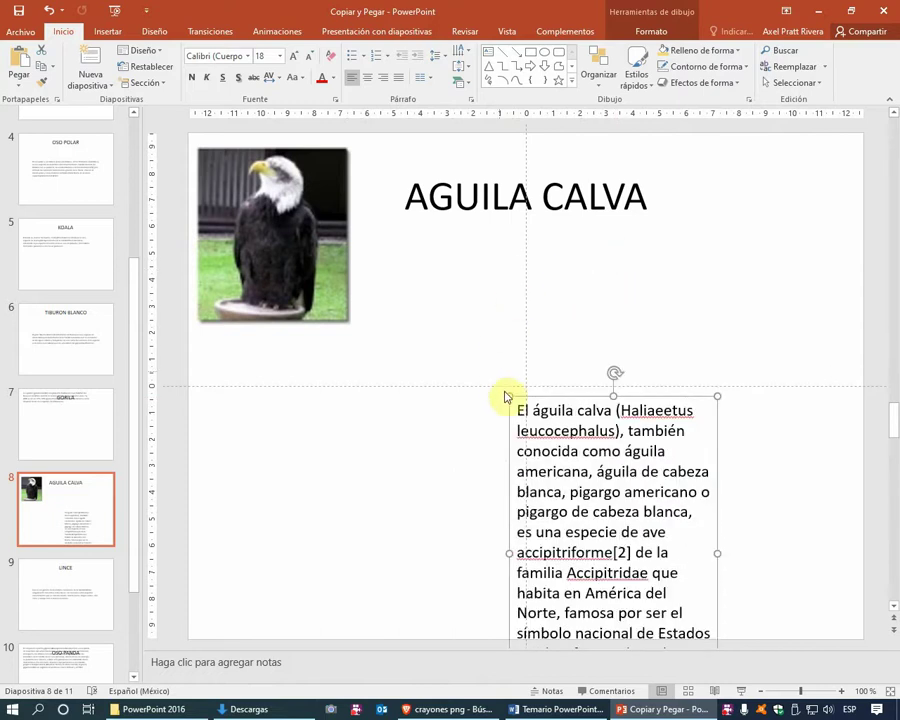
drag(506, 410, 439, 250)
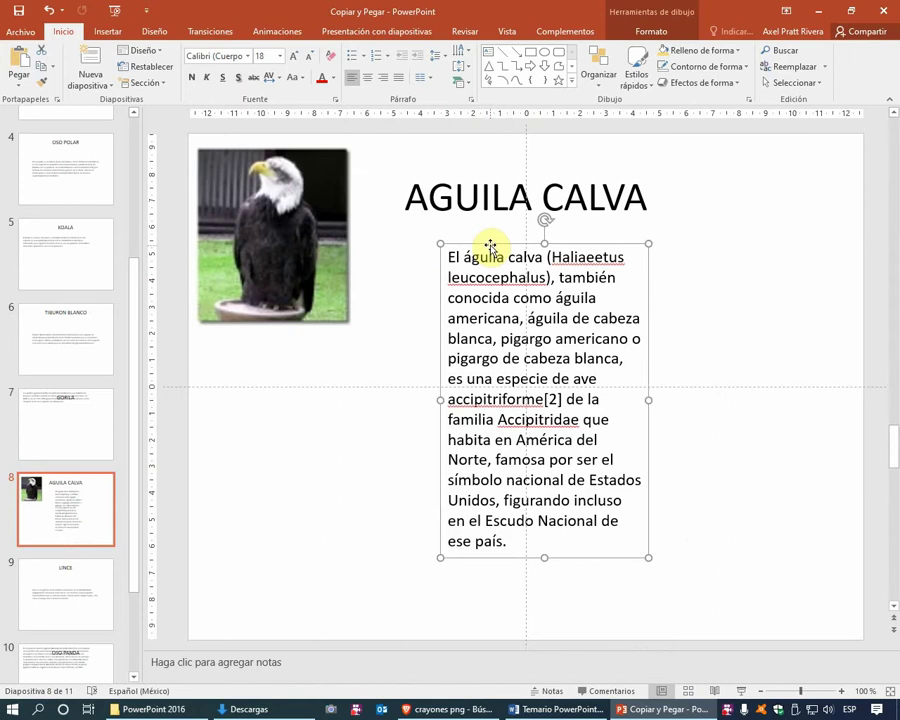
click(399, 78)
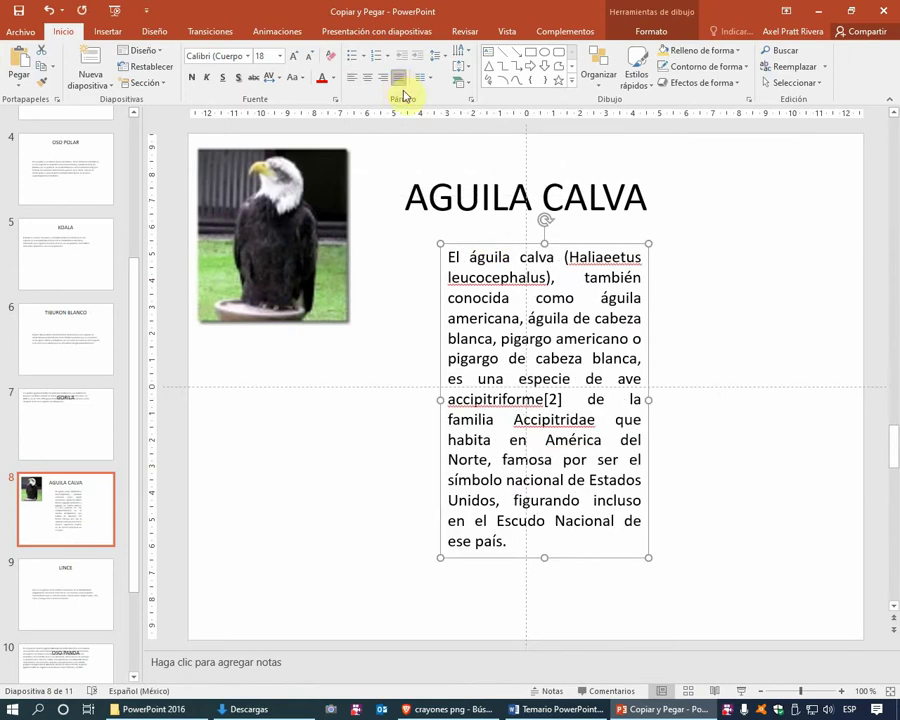
mouse_move(649, 399)
mouse_down()
mouse_move(679, 401)
mouse_move(693, 379)
mouse_move(745, 360)
mouse_move(675, 361)
mouse_up()
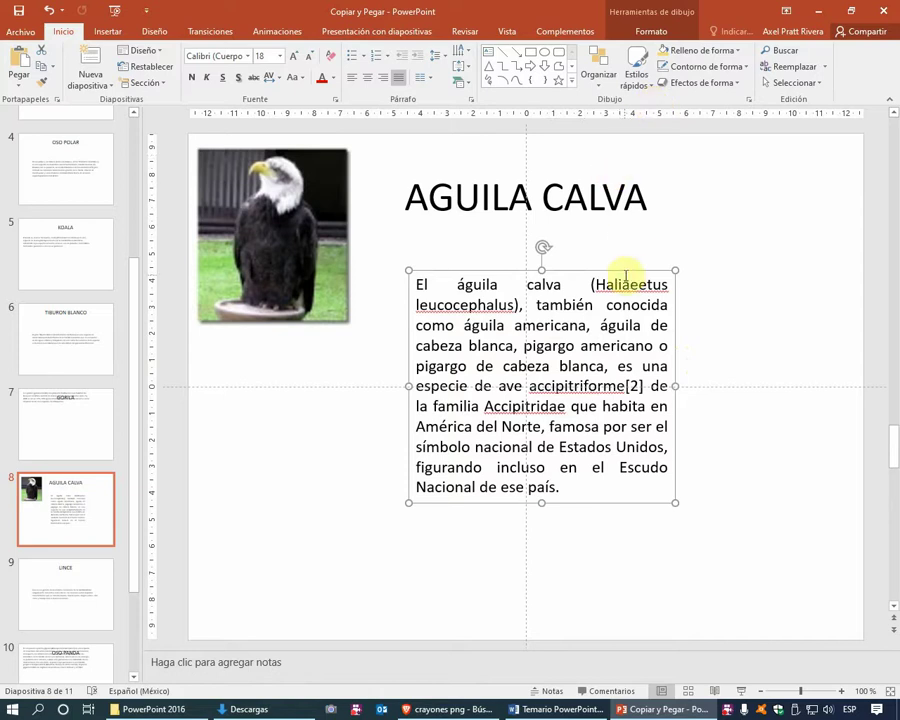
Narrow the AGUILA CALVA title box from the left and enlarge the eagle photo from its corner
click(590, 199)
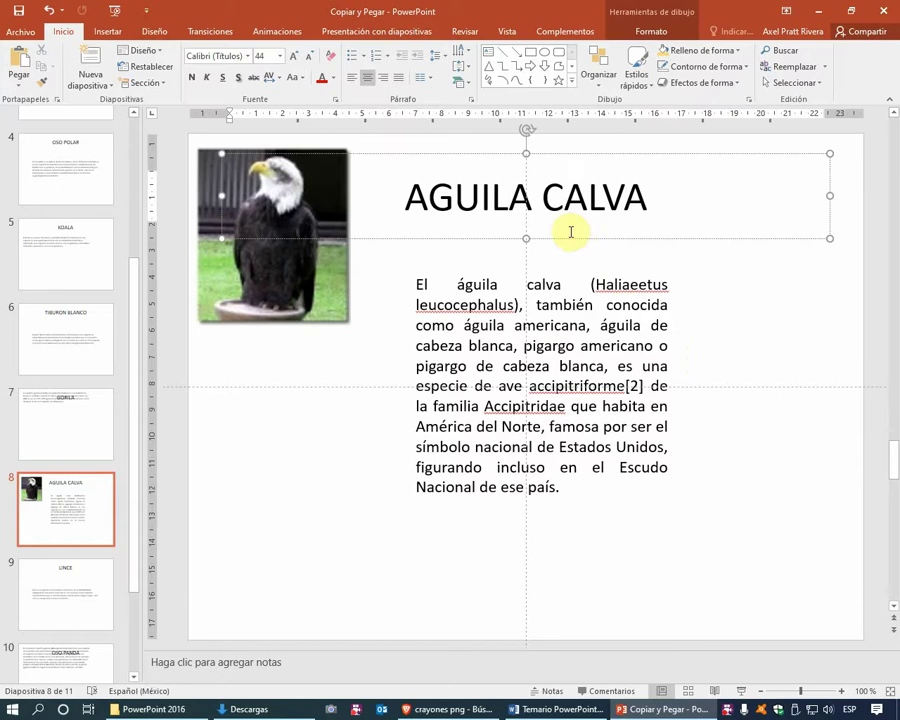
click(221, 196)
drag(221, 196, 404, 195)
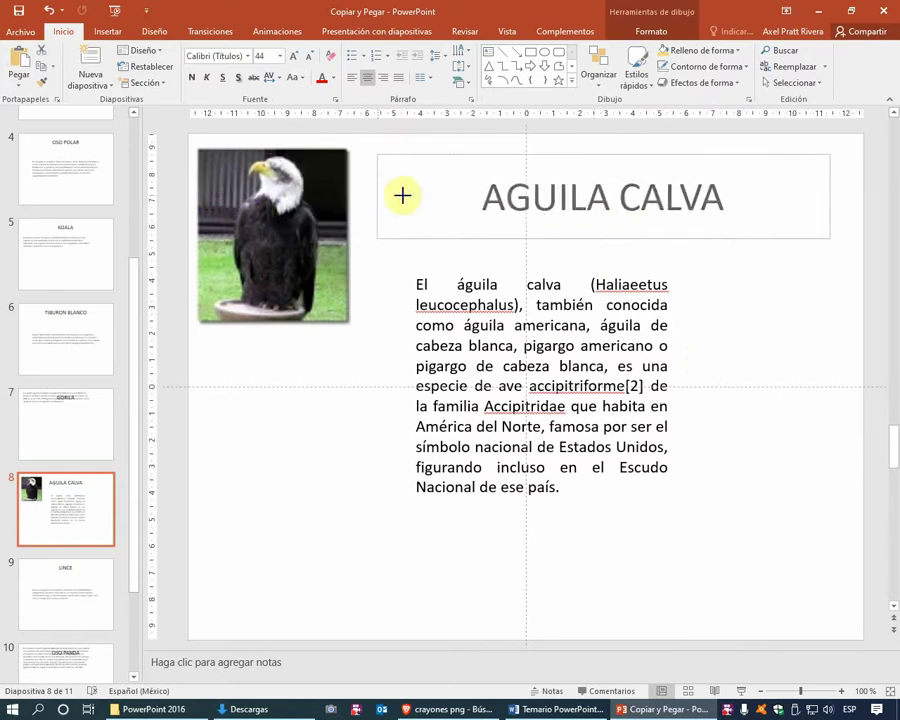
click(312, 225)
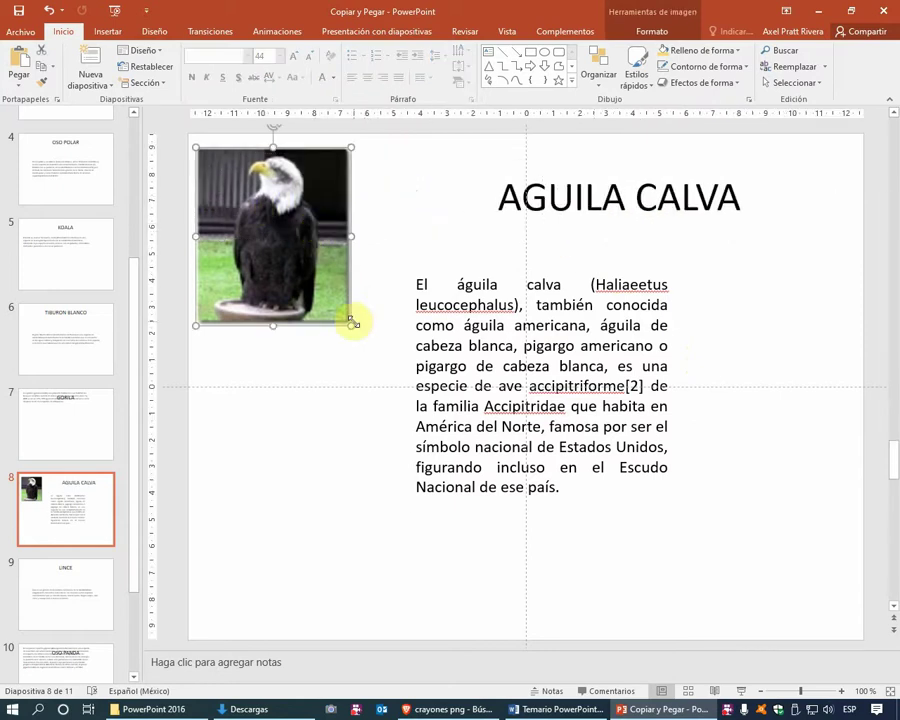
drag(351, 325, 382, 376)
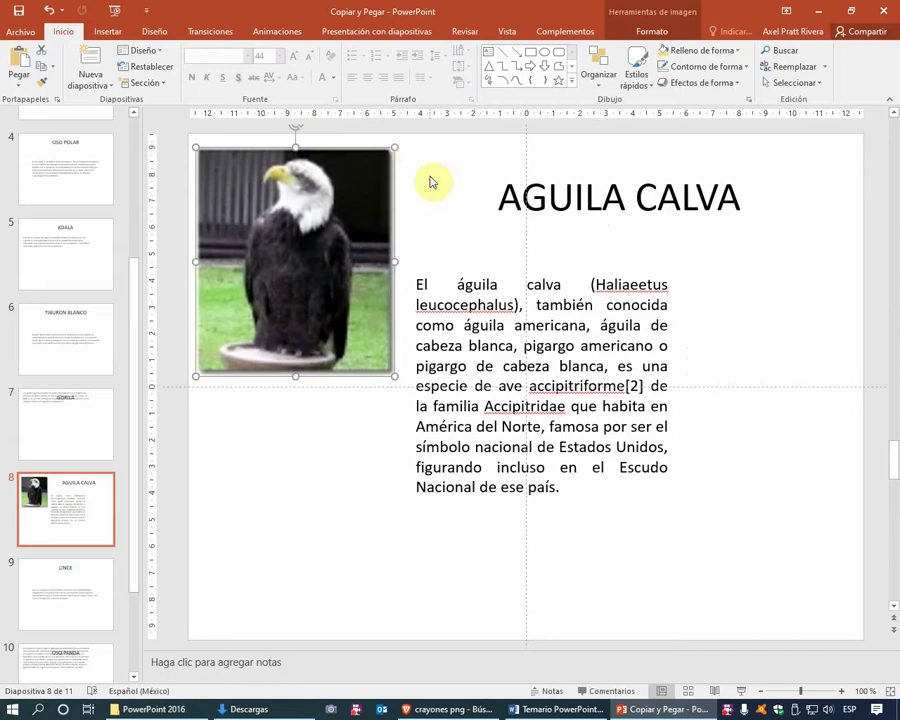
click(427, 180)
click(327, 226)
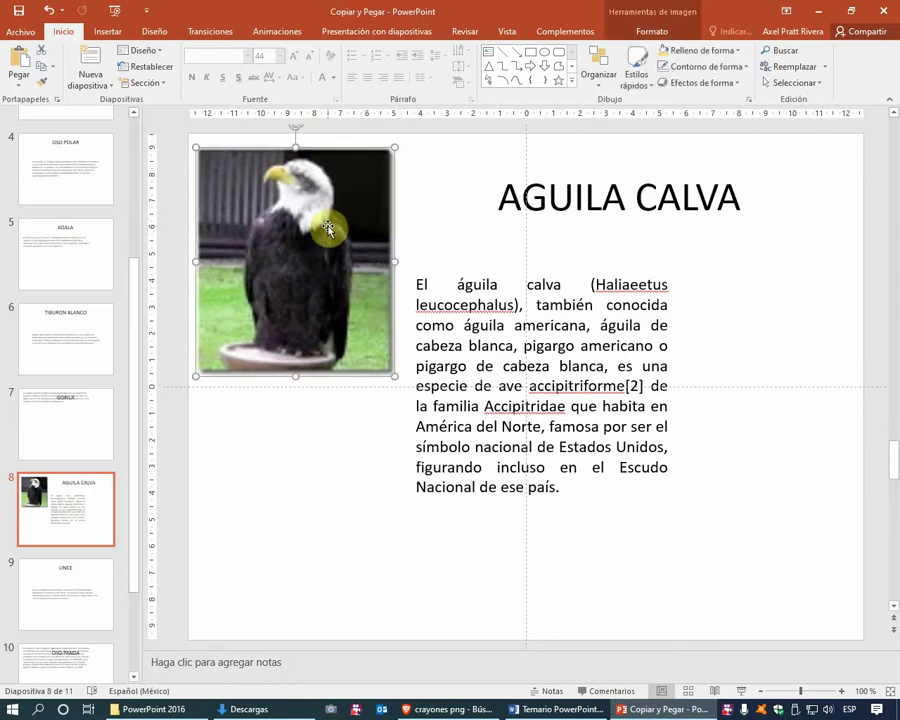
click(546, 197)
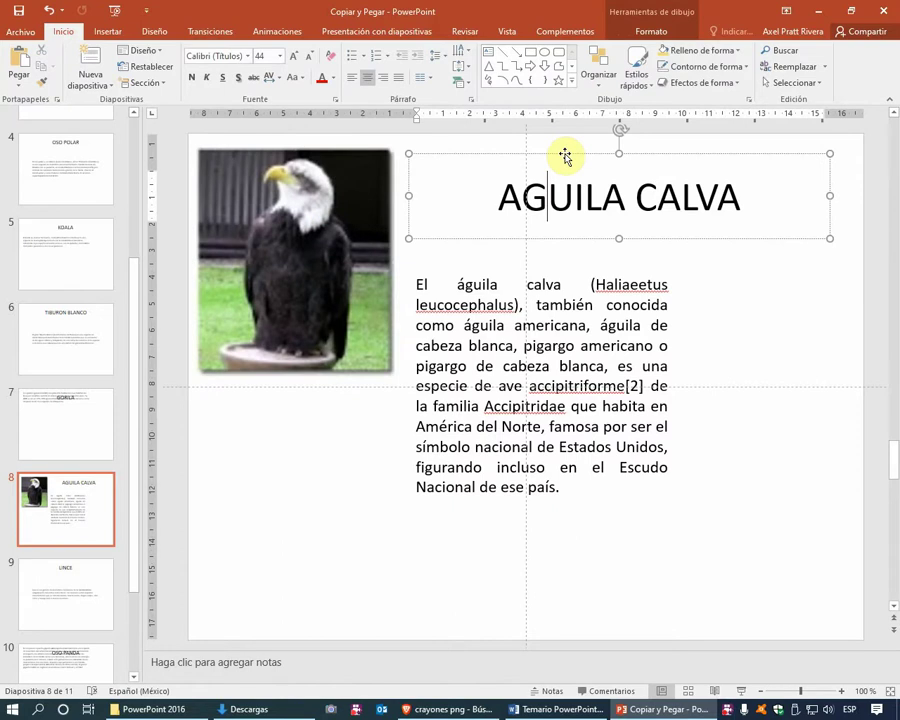
Set the AGUILA CALVA title to Arial Rounded MT Bold in dark blue
click(564, 153)
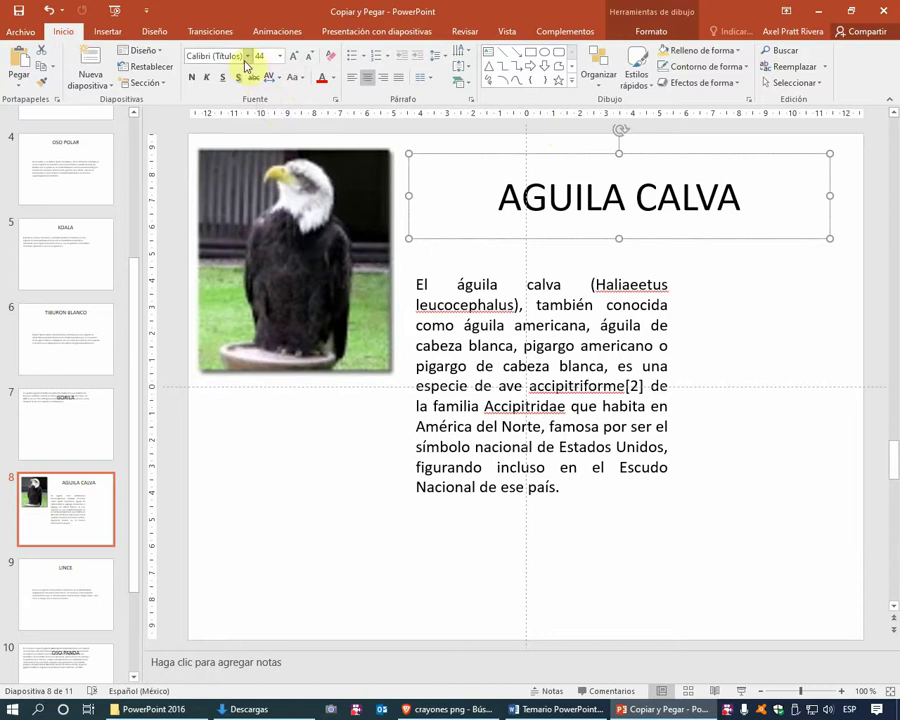
click(246, 57)
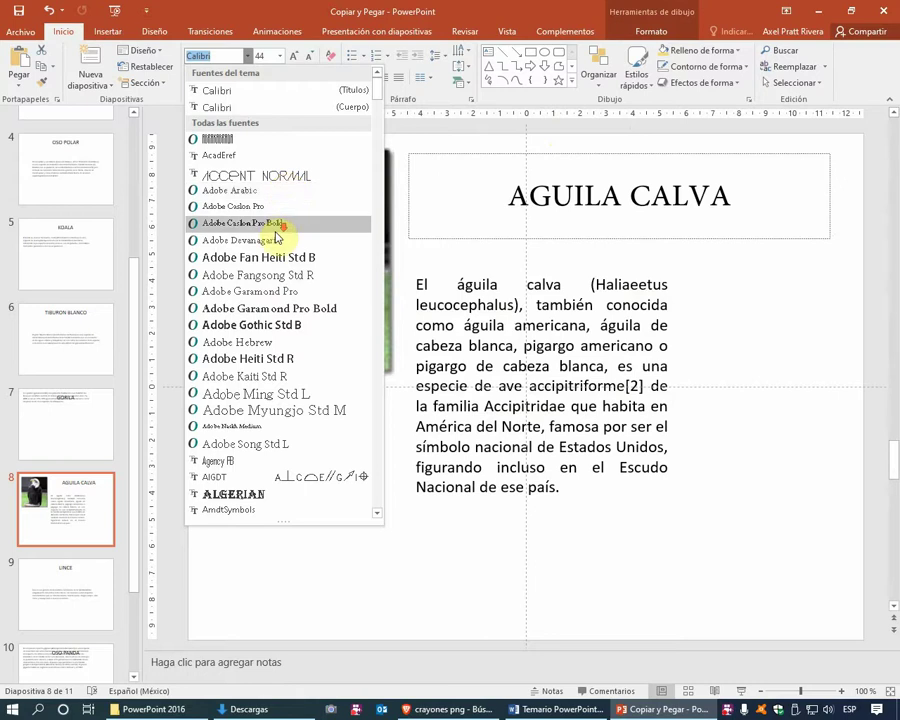
scroll(276, 236, down, 5)
scroll(275, 236, down, 2)
scroll(275, 234, up, 2)
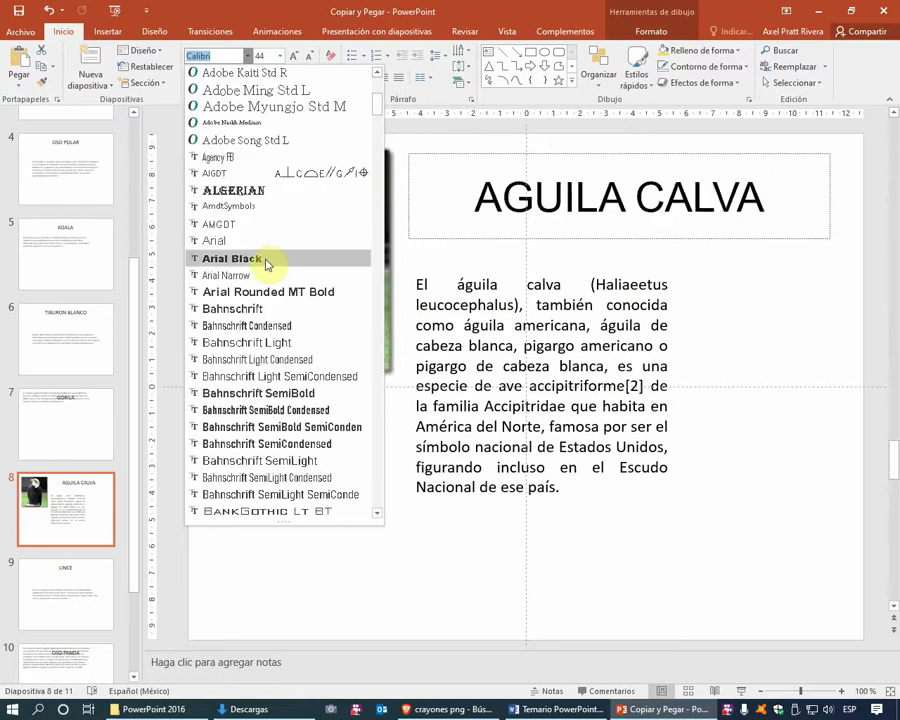
scroll(266, 263, down, 1)
scroll(267, 258, down, 2)
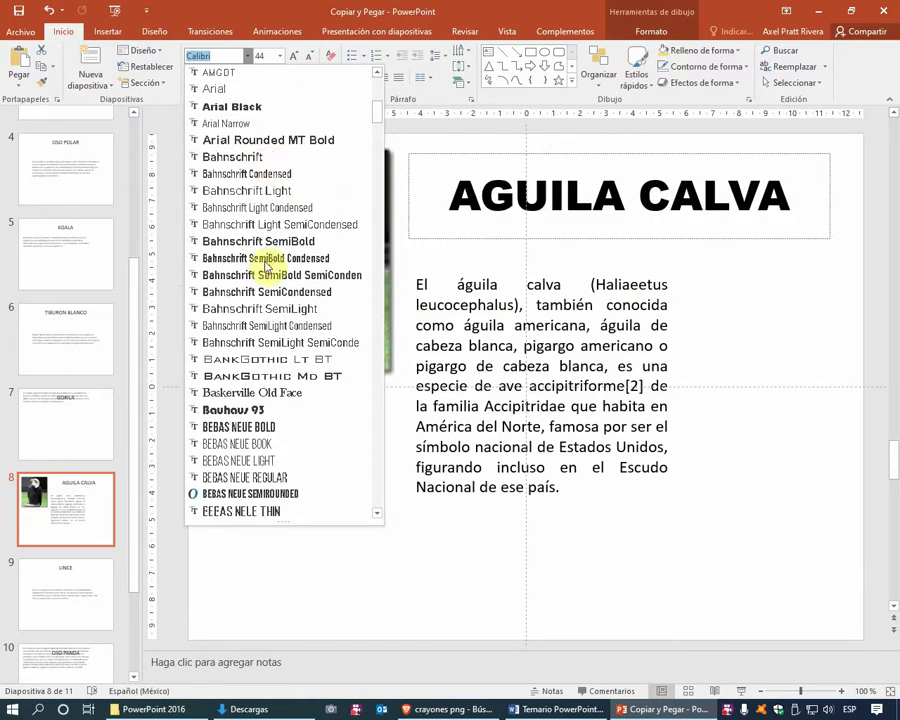
scroll(267, 257, up, 2)
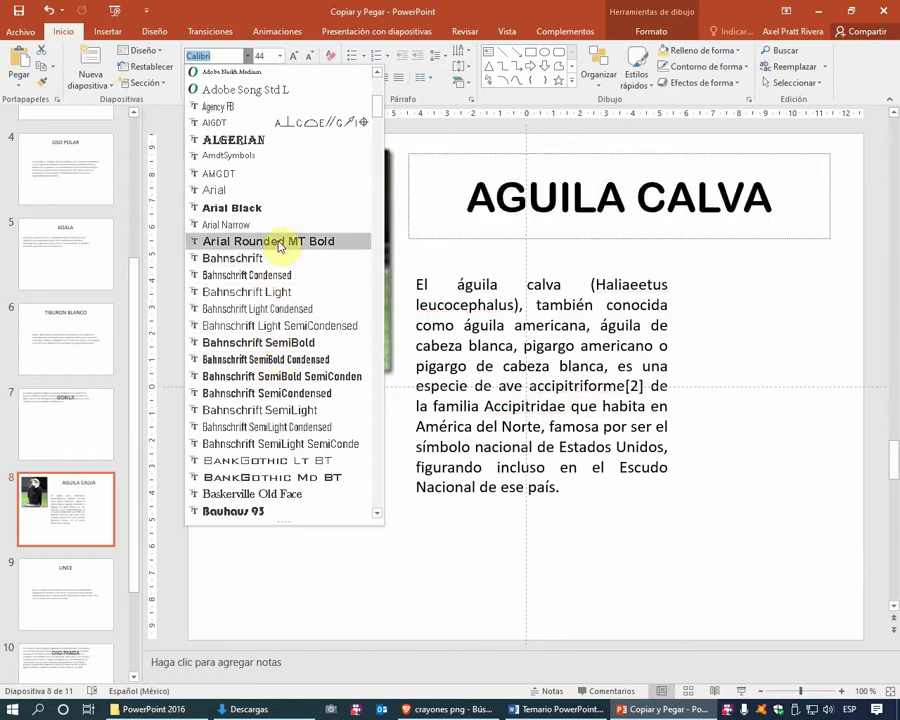
click(279, 243)
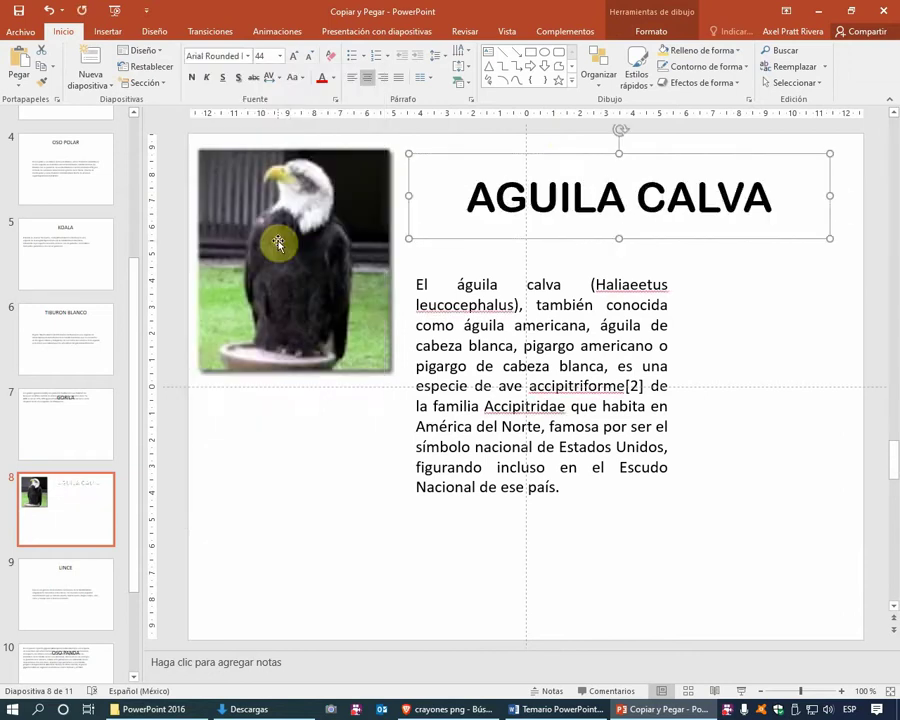
click(334, 84)
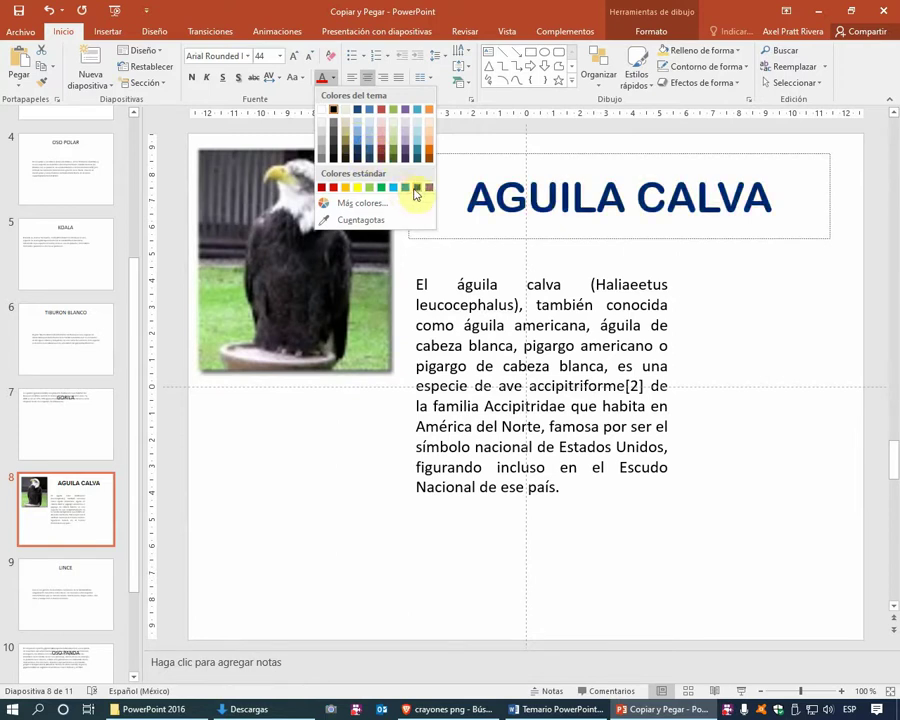
click(418, 190)
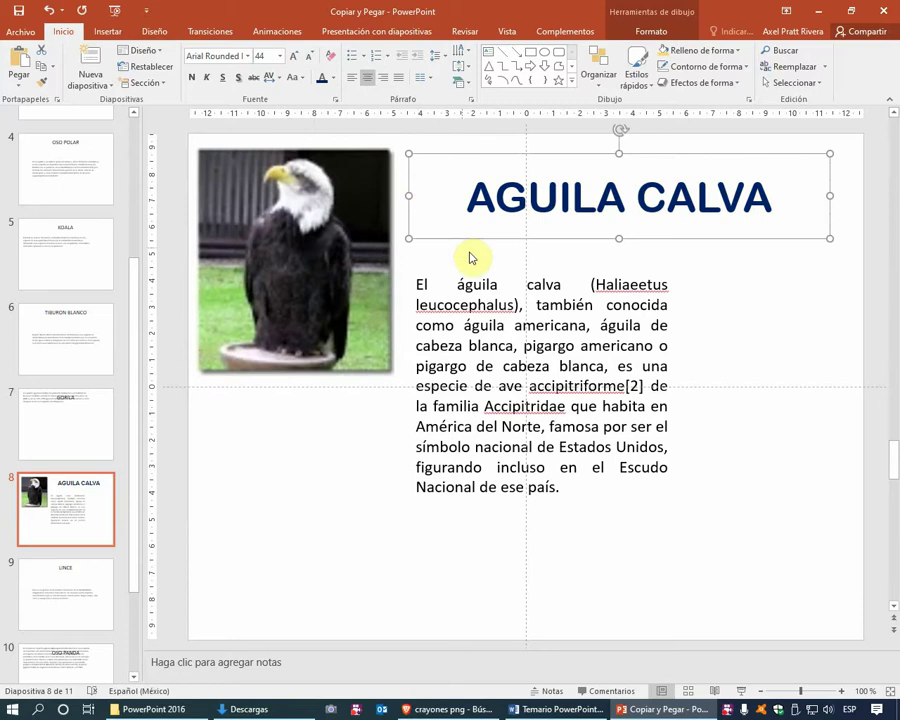
click(493, 280)
Copy the AGUILA CALVA title formatting onto the KOALA title with Format Painter
click(495, 272)
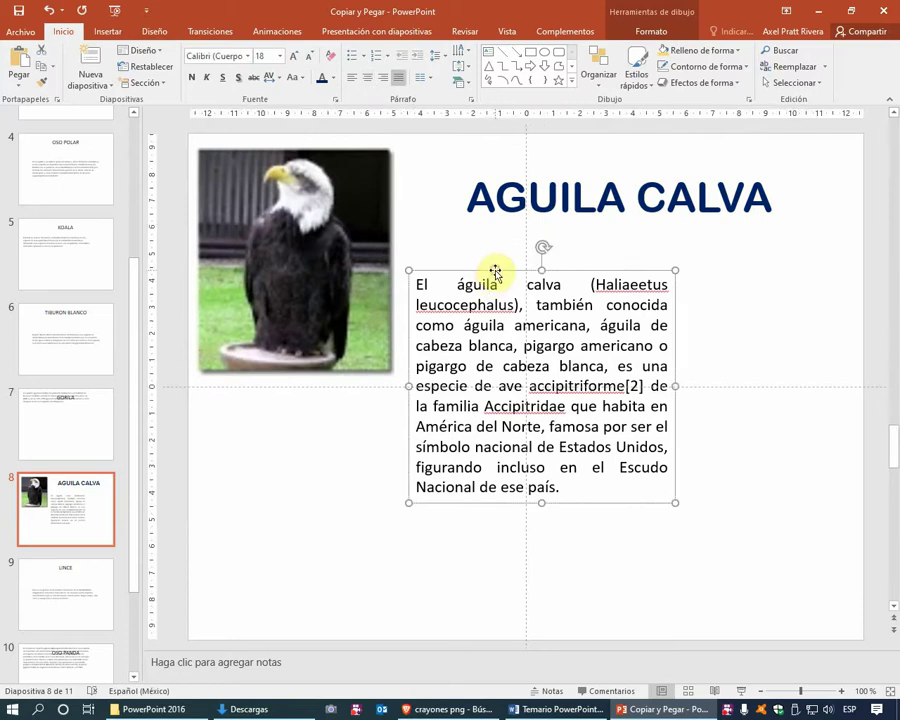
click(493, 195)
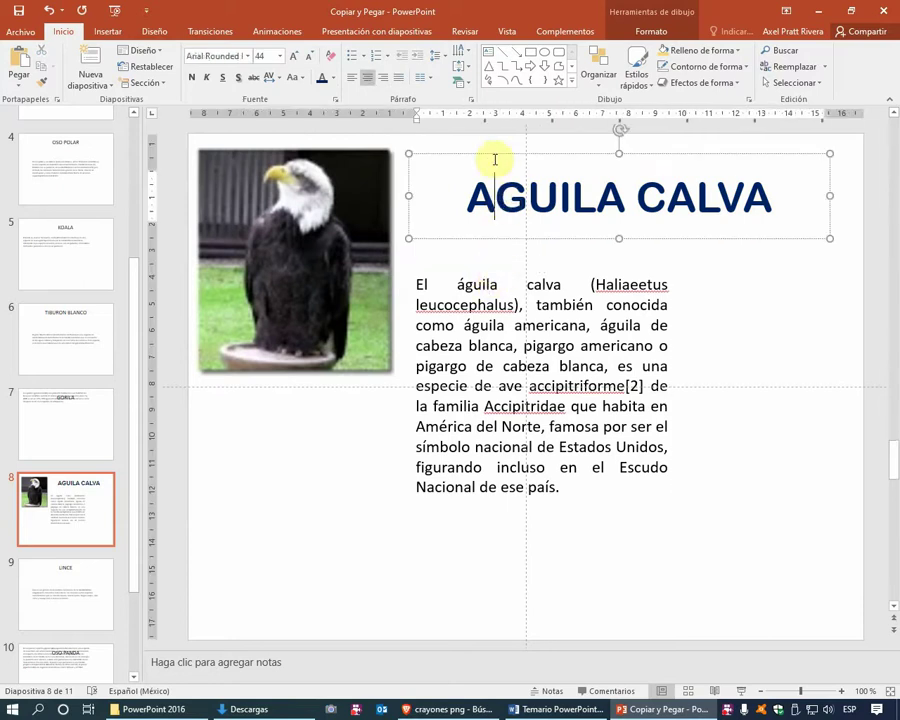
click(493, 157)
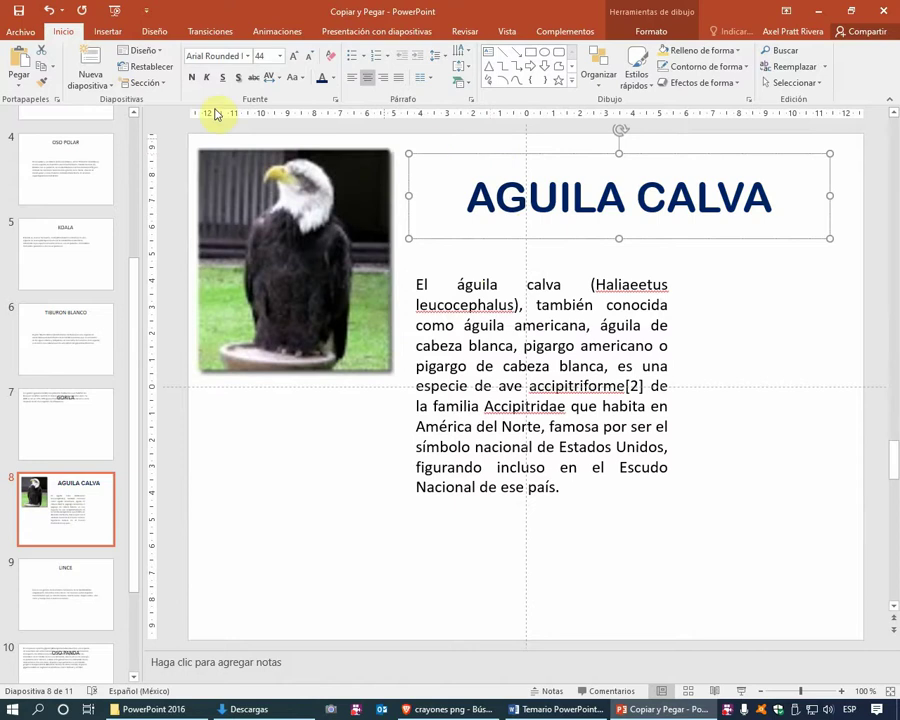
click(44, 89)
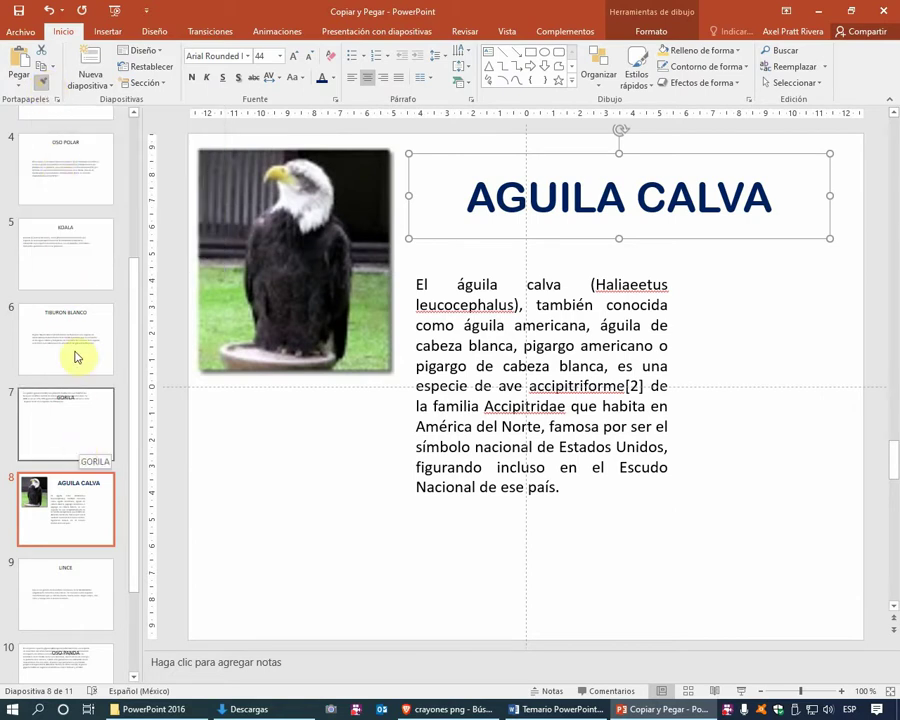
click(77, 286)
click(497, 196)
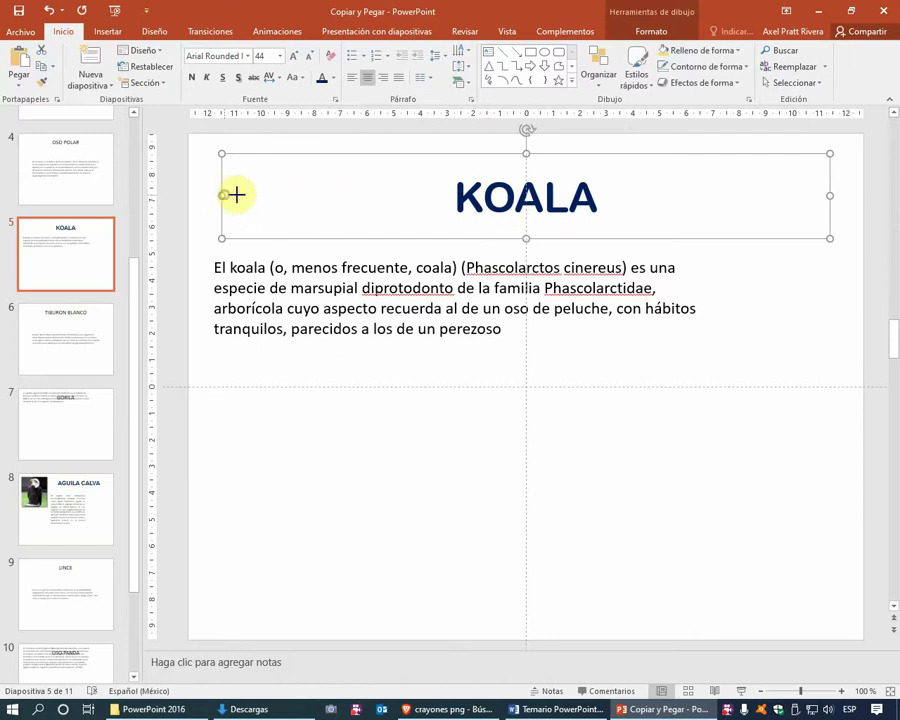
drag(236, 195, 357, 199)
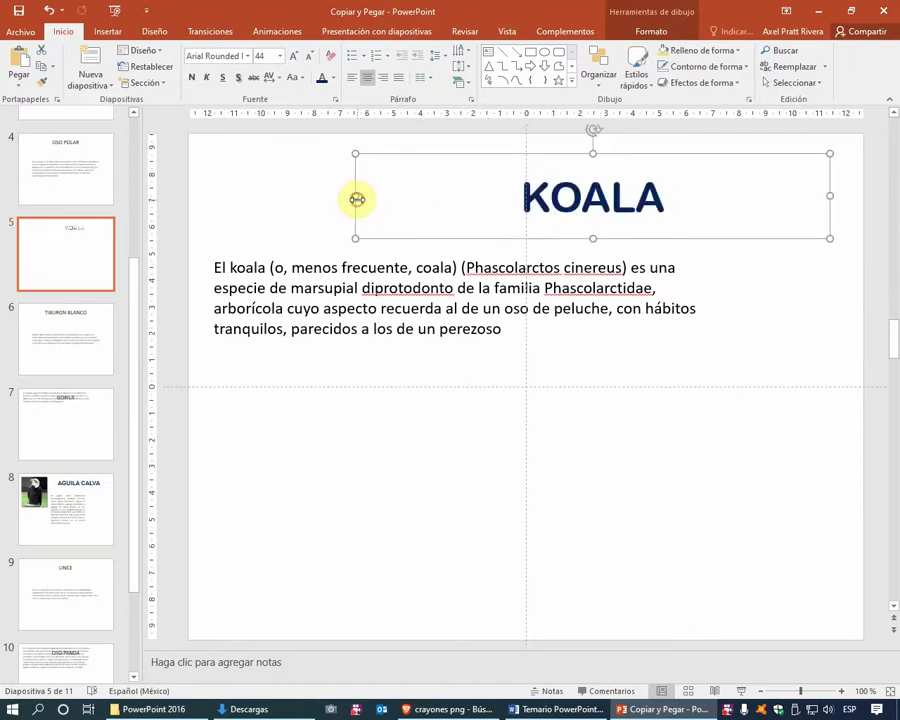
key(ctrl+z)
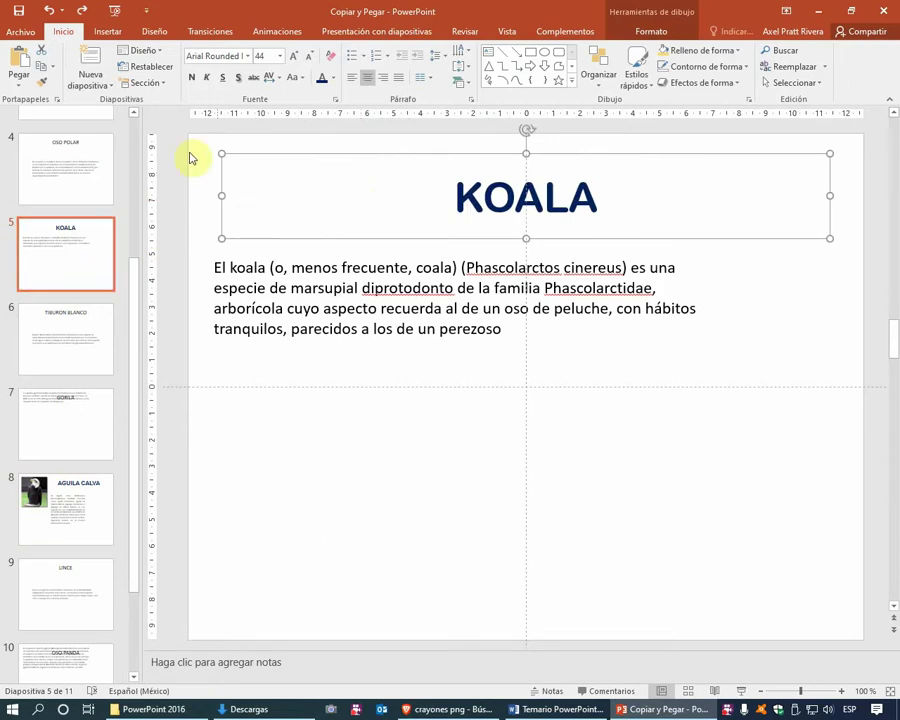
click(44, 86)
Paint the dark-blue title format onto the OSO POLAR, TIGRE and TIBURON BLANCO titles
click(76, 172)
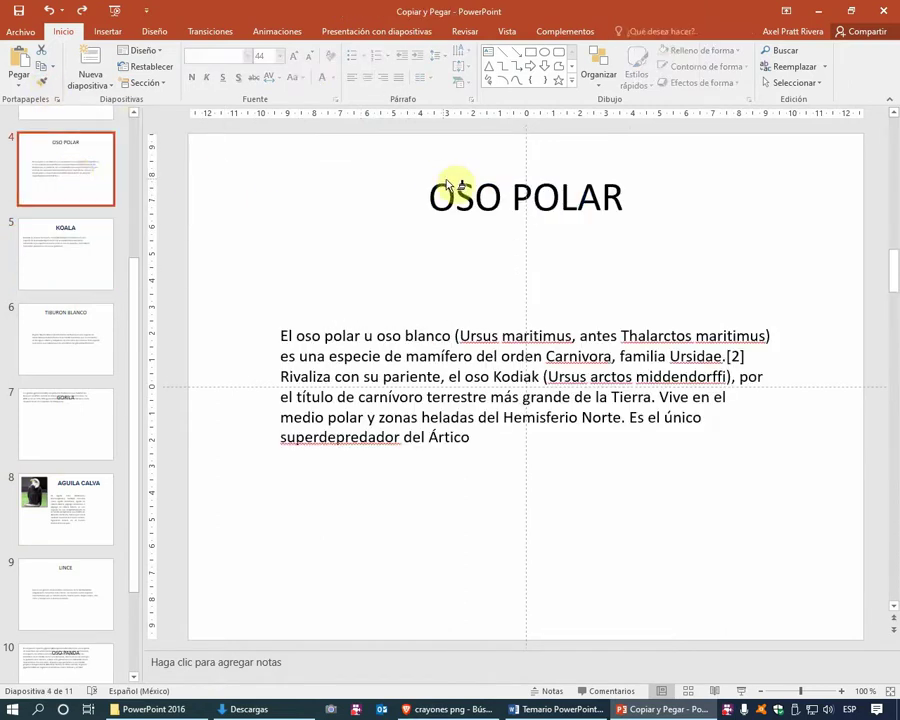
click(460, 184)
click(73, 190)
scroll(72, 186, up, 3)
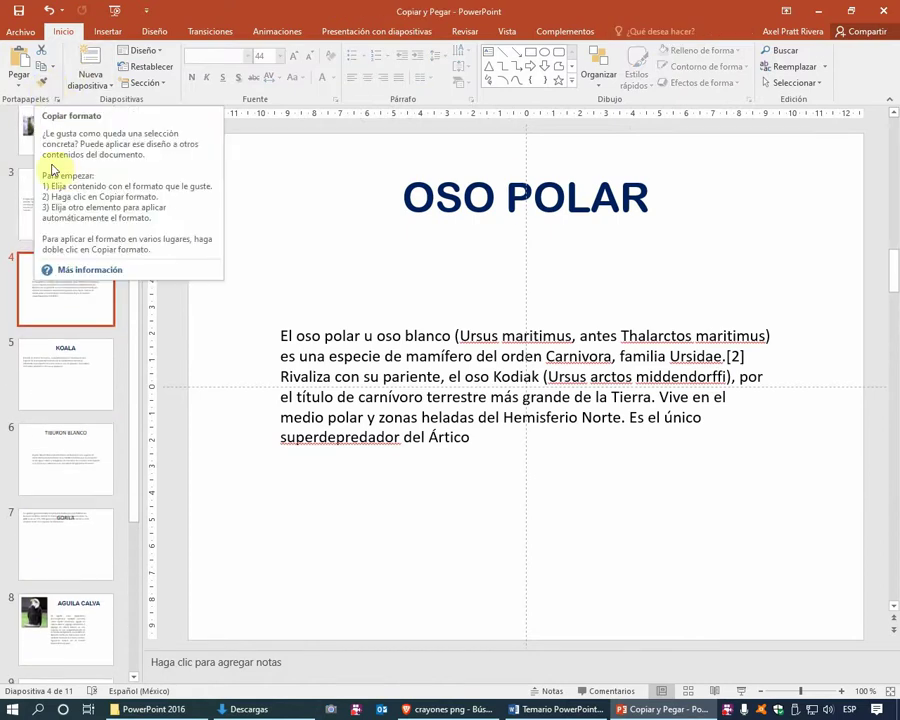
click(38, 205)
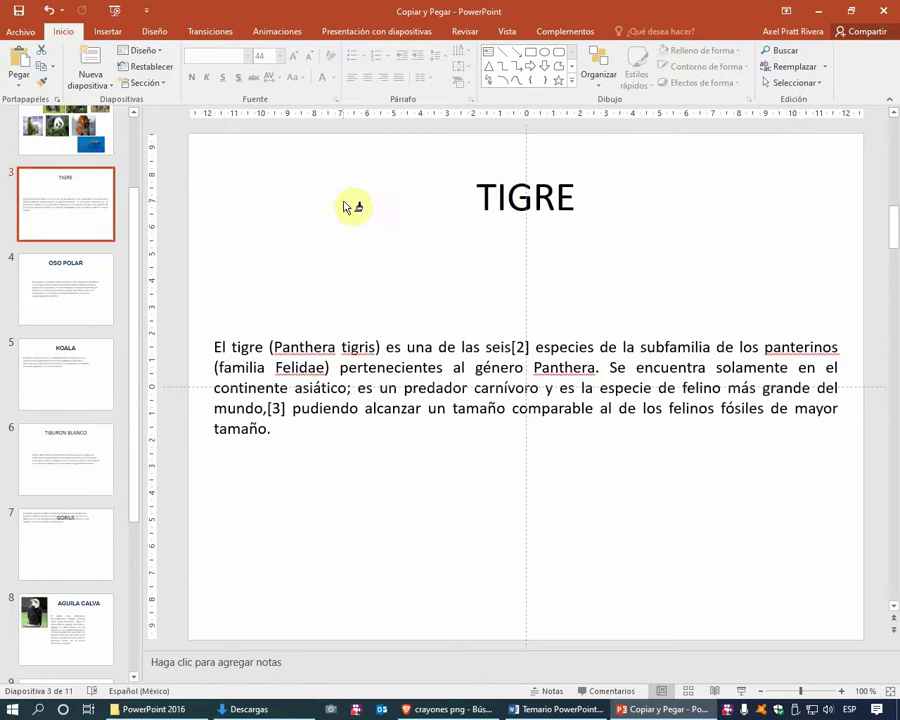
click(498, 200)
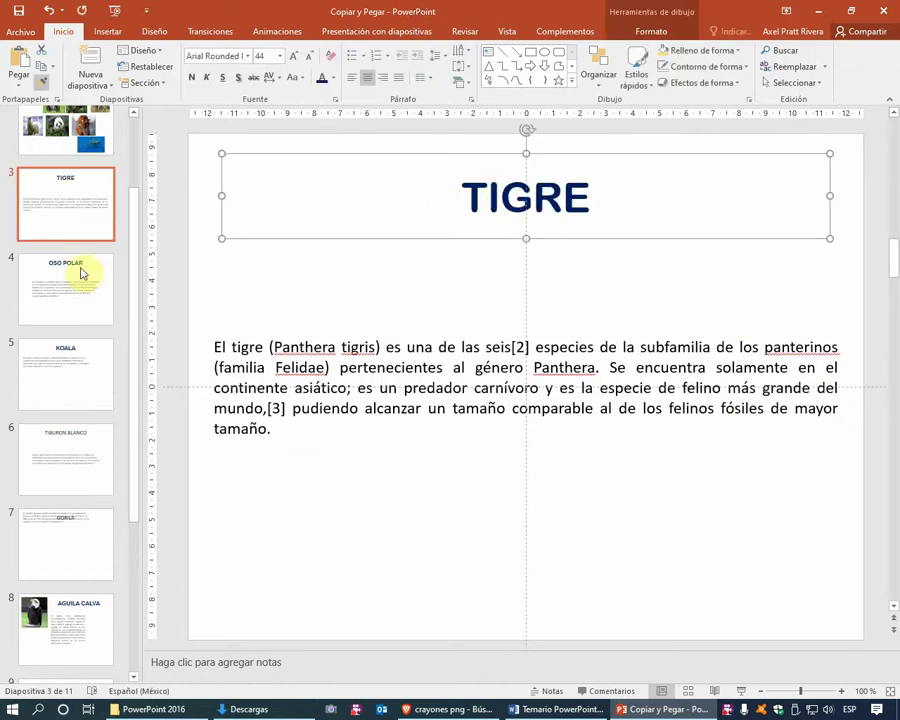
scroll(80, 362, down, 1)
click(80, 368)
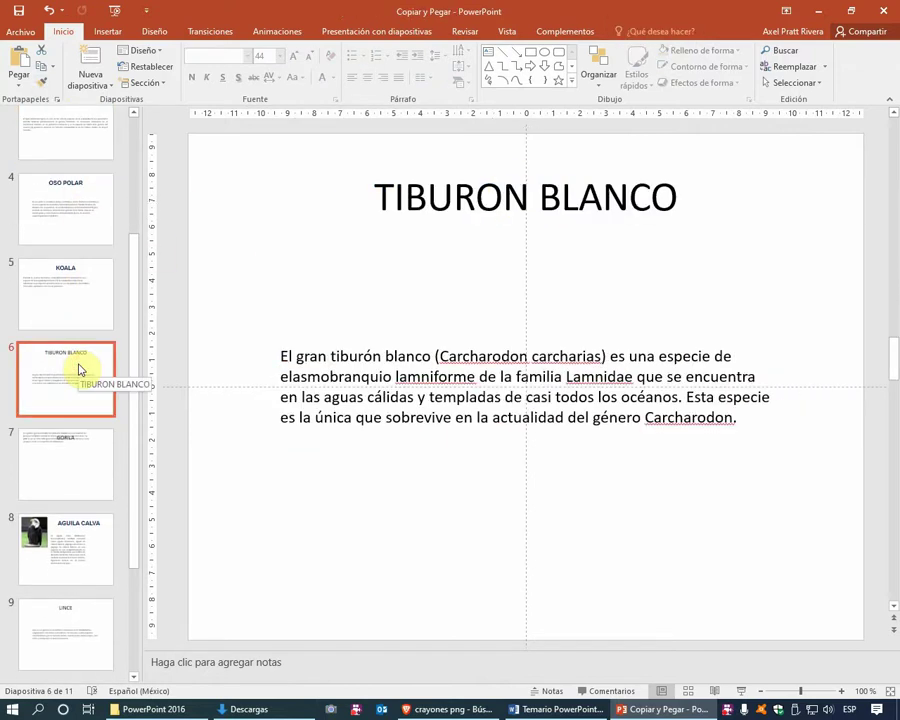
click(412, 202)
On OSO PANDA, undo the accidental paint and move the paragraph below its title
scroll(412, 202, down, 1)
scroll(412, 202, down, 1)
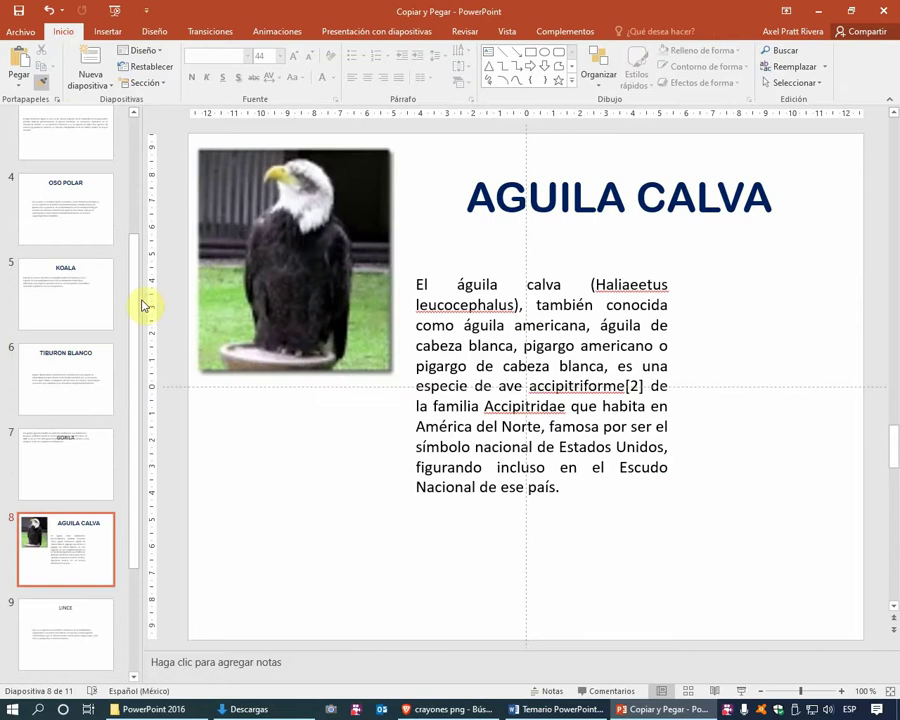
scroll(95, 514, down, 2)
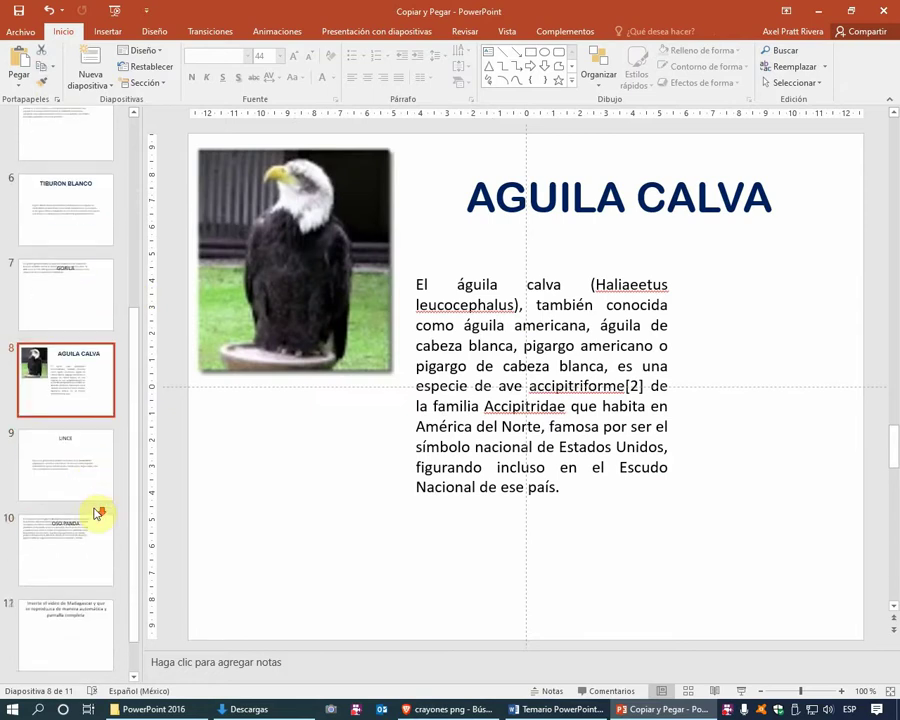
click(92, 530)
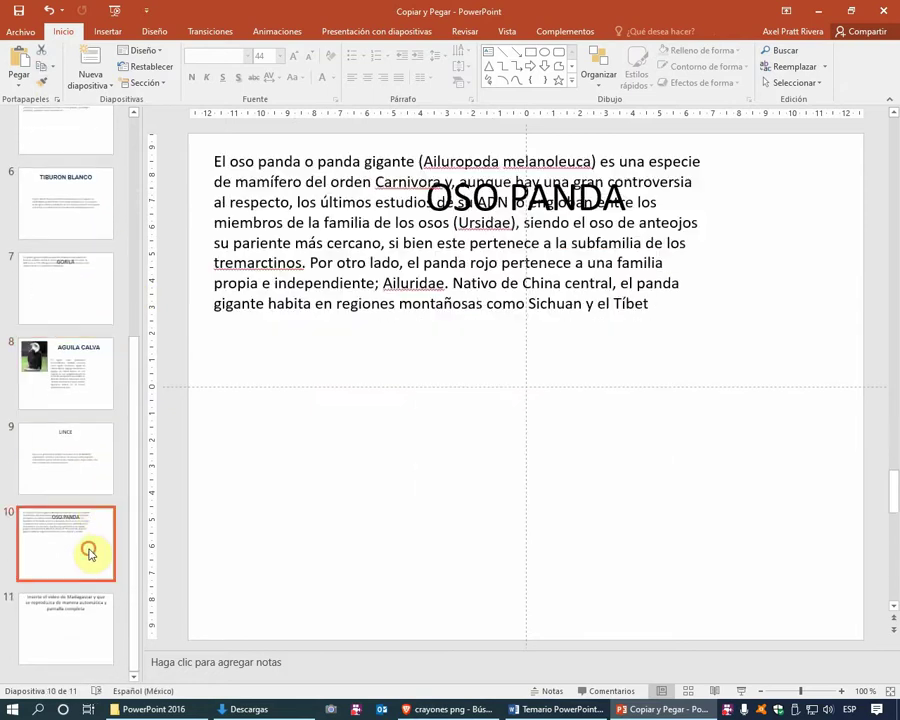
click(516, 203)
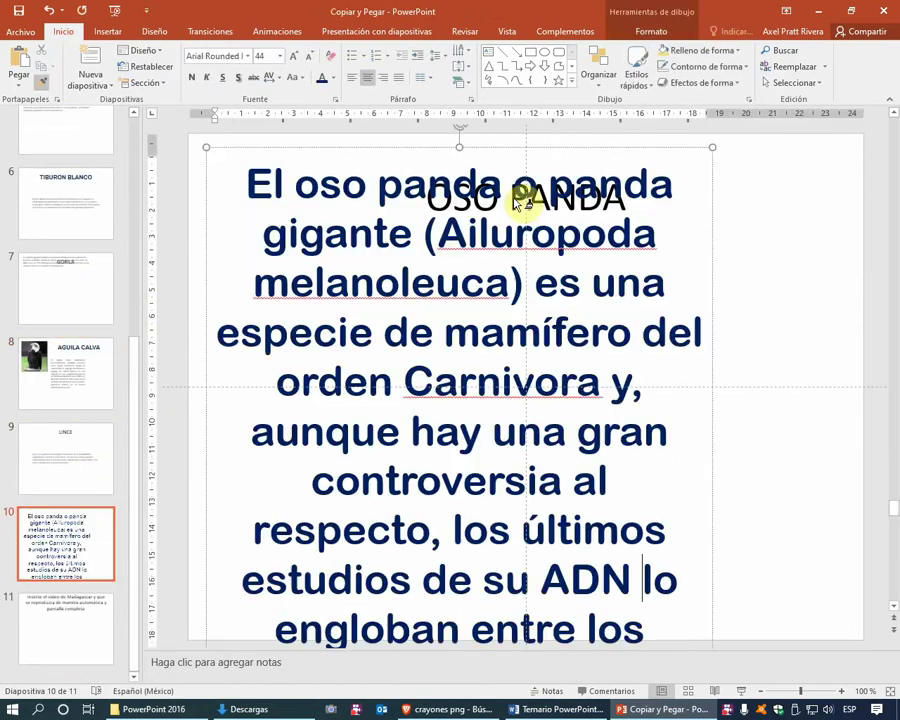
key(ctrl+z)
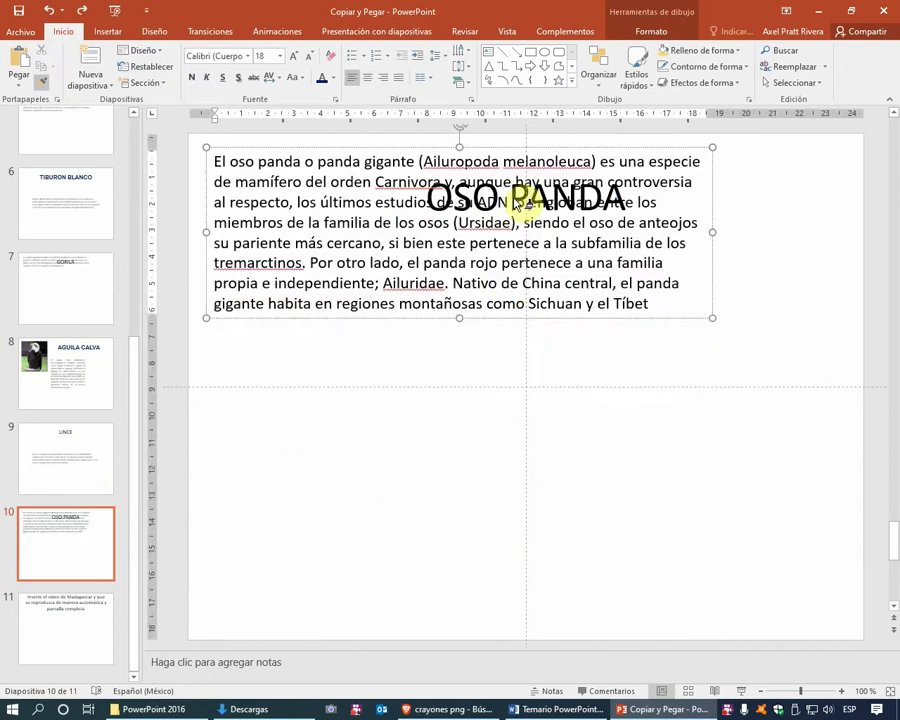
drag(507, 318, 571, 461)
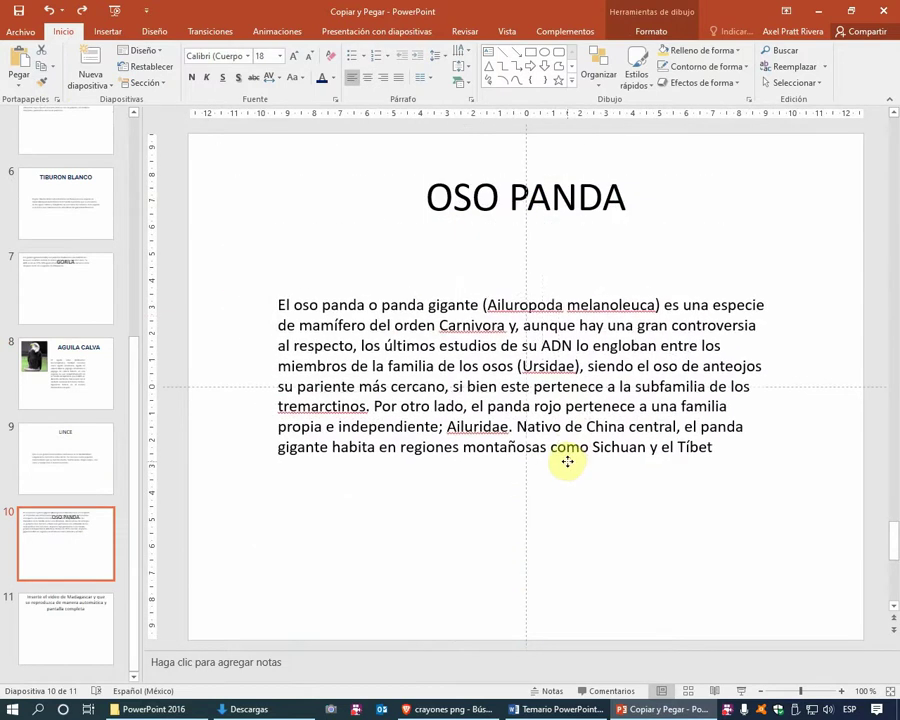
click(93, 405)
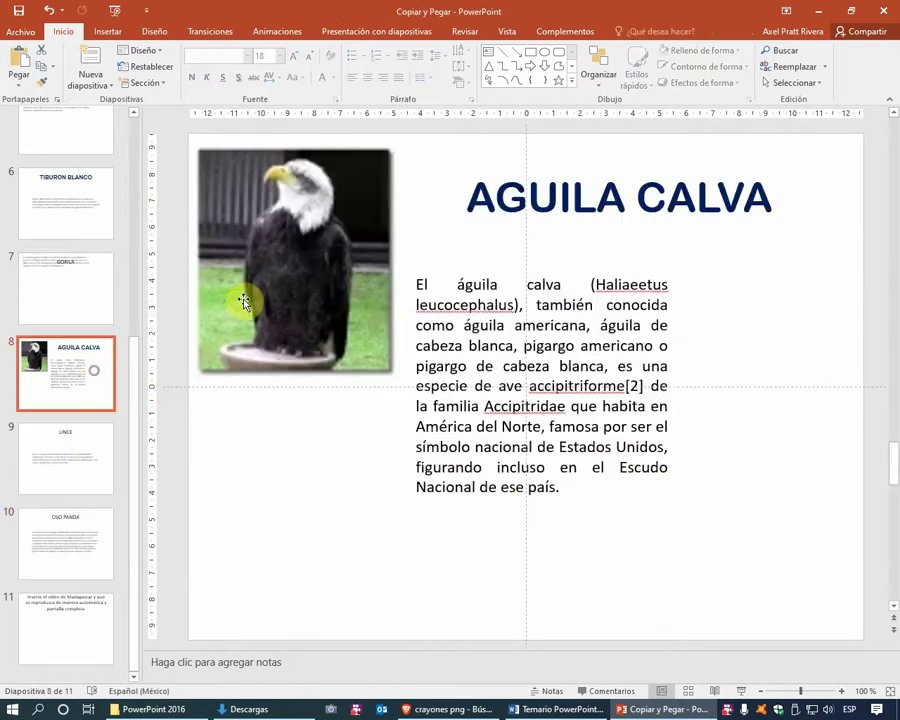
Copy the AGUILA CALVA title's bold blue format onto the OSO PANDA and LINCE titles with Format Painter
click(488, 200)
click(450, 160)
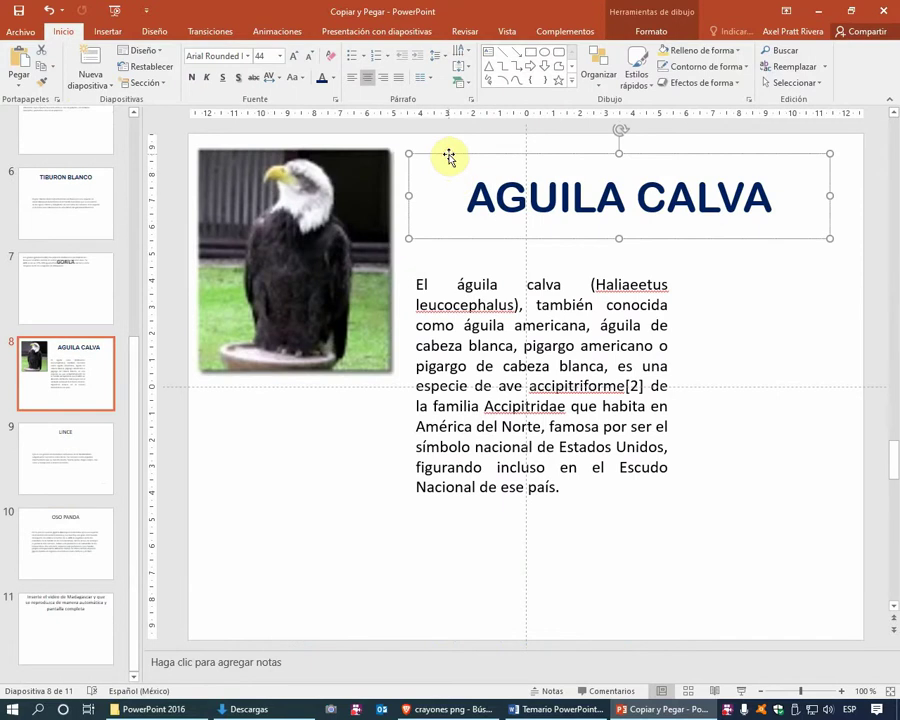
click(43, 87)
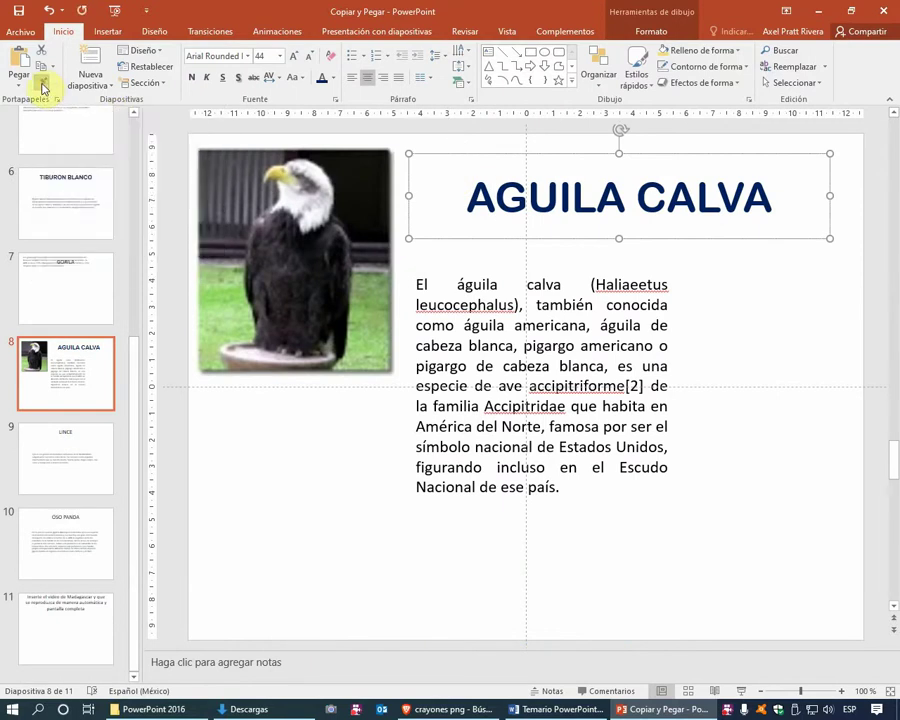
click(77, 537)
click(432, 197)
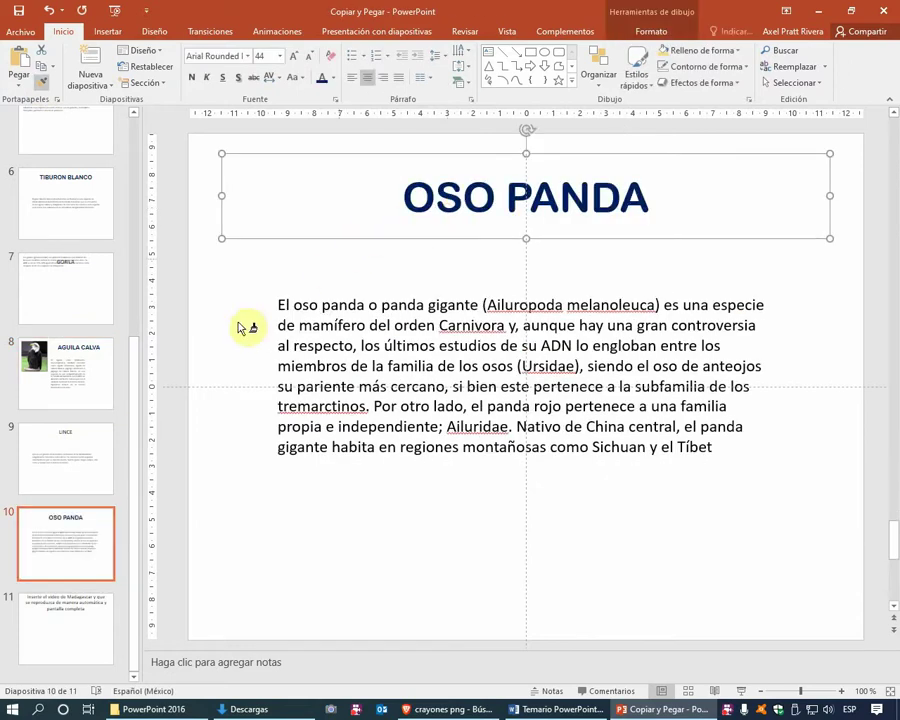
click(105, 435)
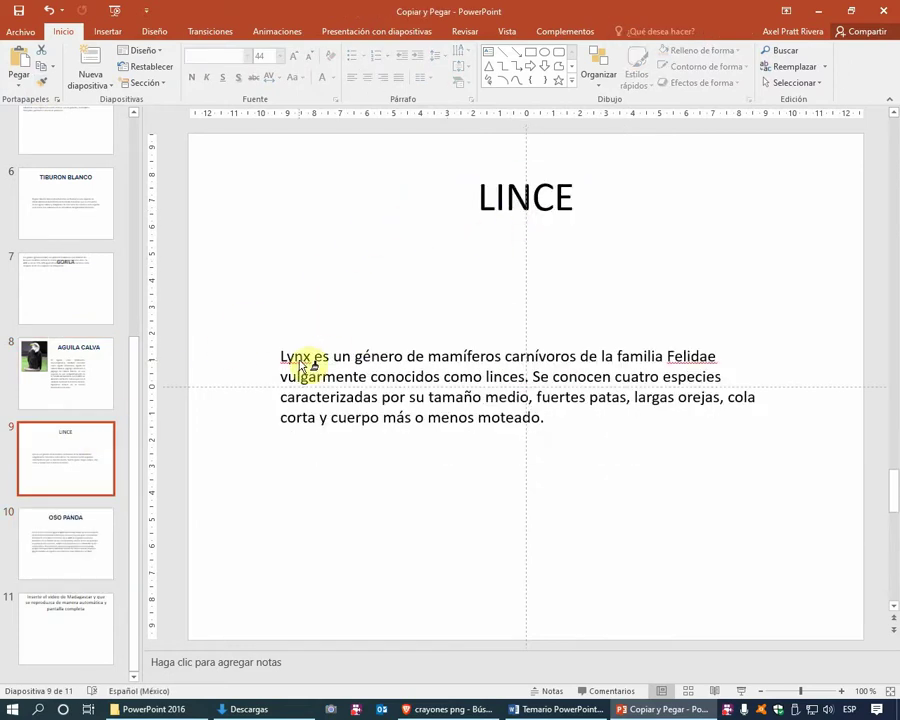
click(492, 204)
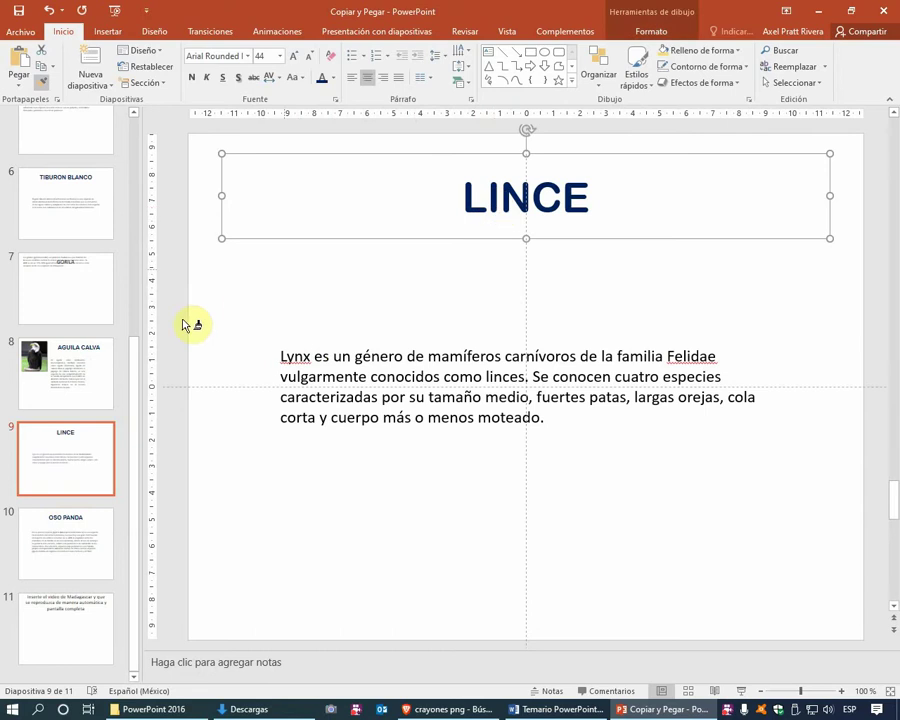
Drag the GORILA description below its title so it no longer overlaps
click(76, 220)
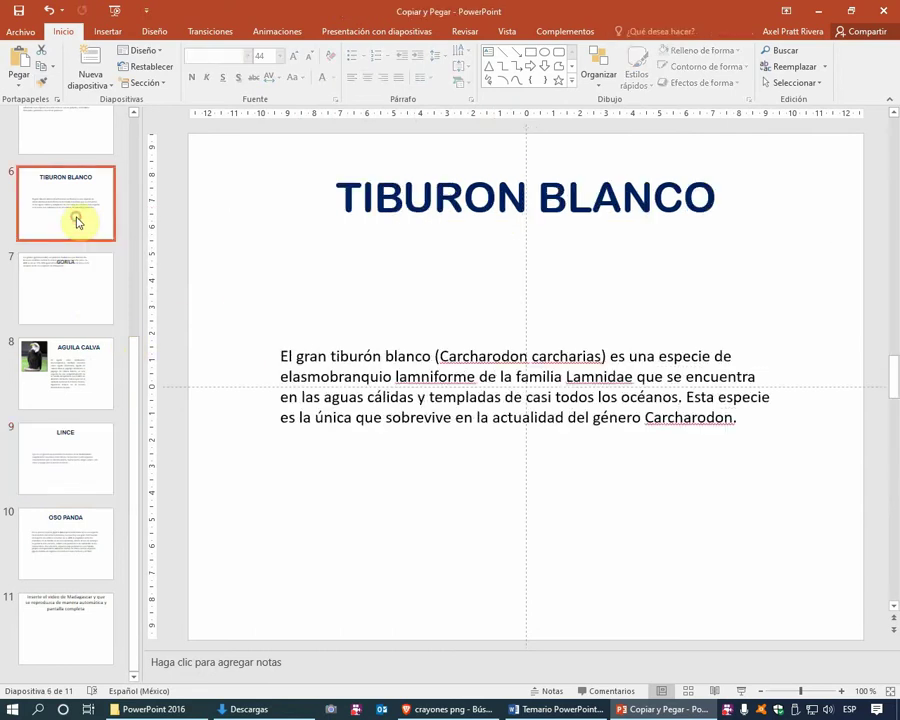
scroll(72, 290, up, 1)
scroll(75, 270, up, 1)
click(74, 242)
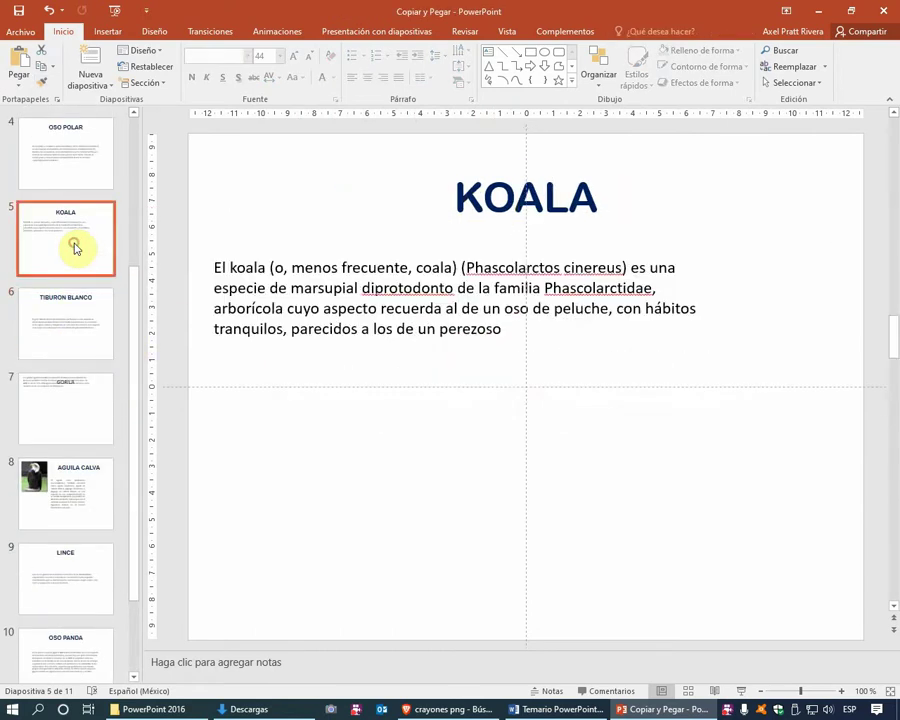
click(80, 158)
scroll(86, 168, up, 1)
click(88, 182)
scroll(88, 190, up, 1)
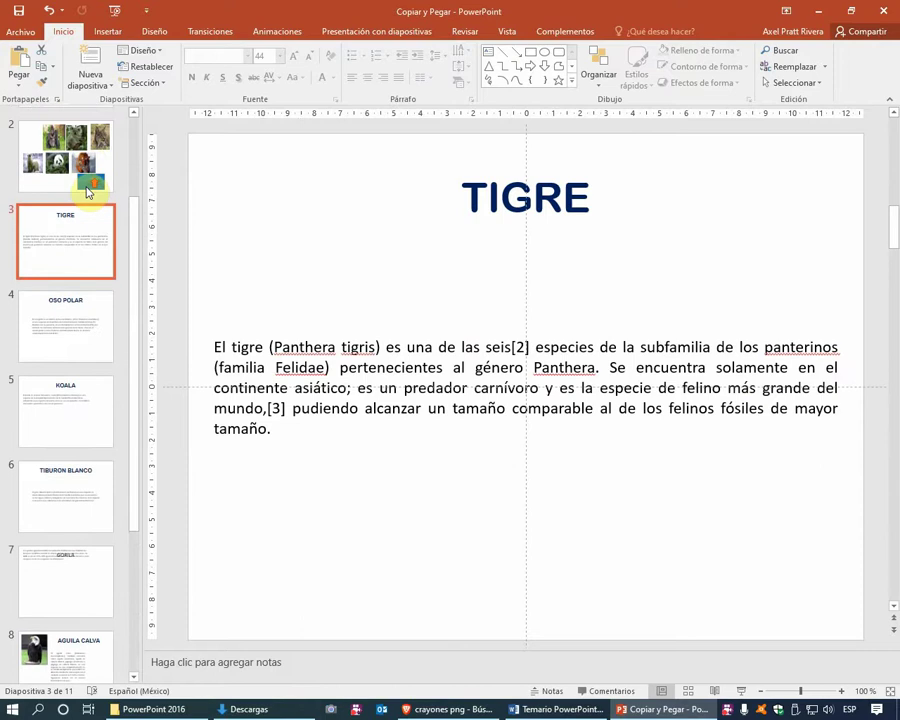
scroll(88, 190, up, 1)
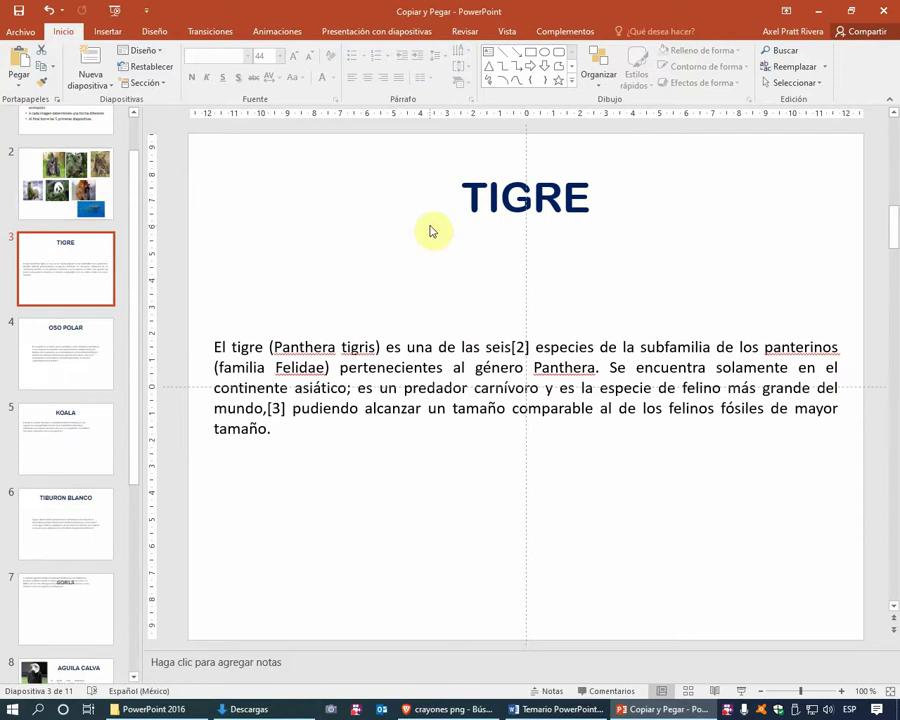
click(80, 582)
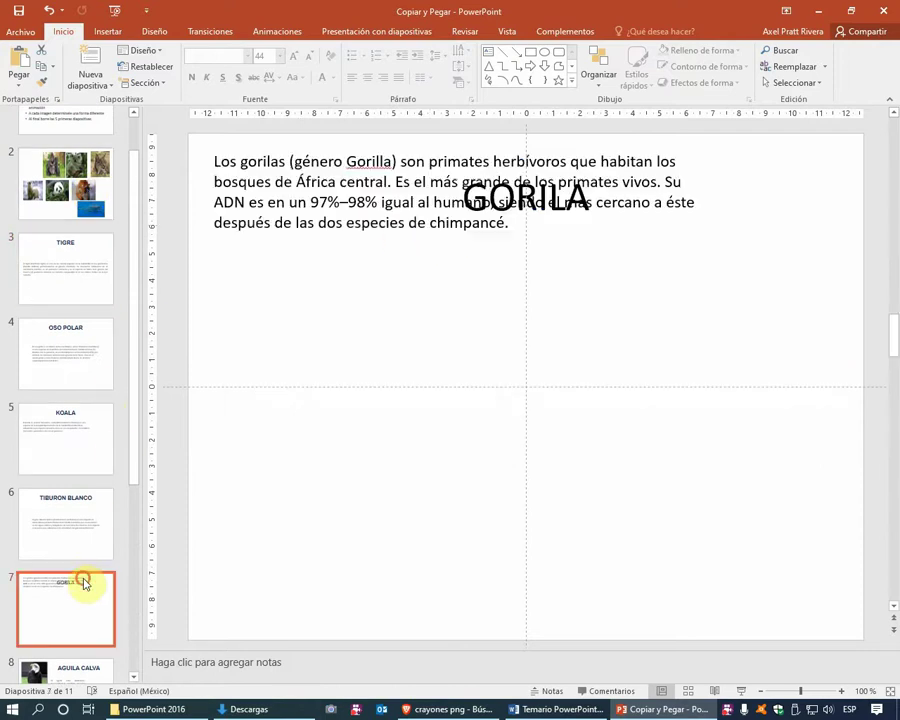
click(439, 257)
mouse_move(476, 254)
mouse_down()
mouse_move(500, 281)
mouse_move(568, 436)
mouse_up()
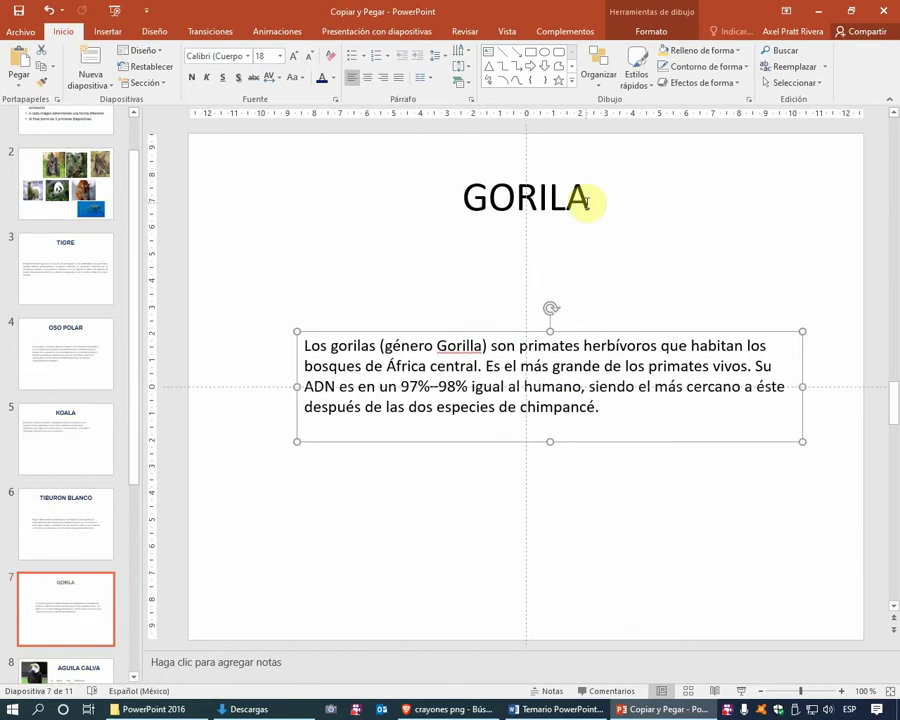
Return to the AGUILA CALVA slide and select the eagle description text
click(59, 268)
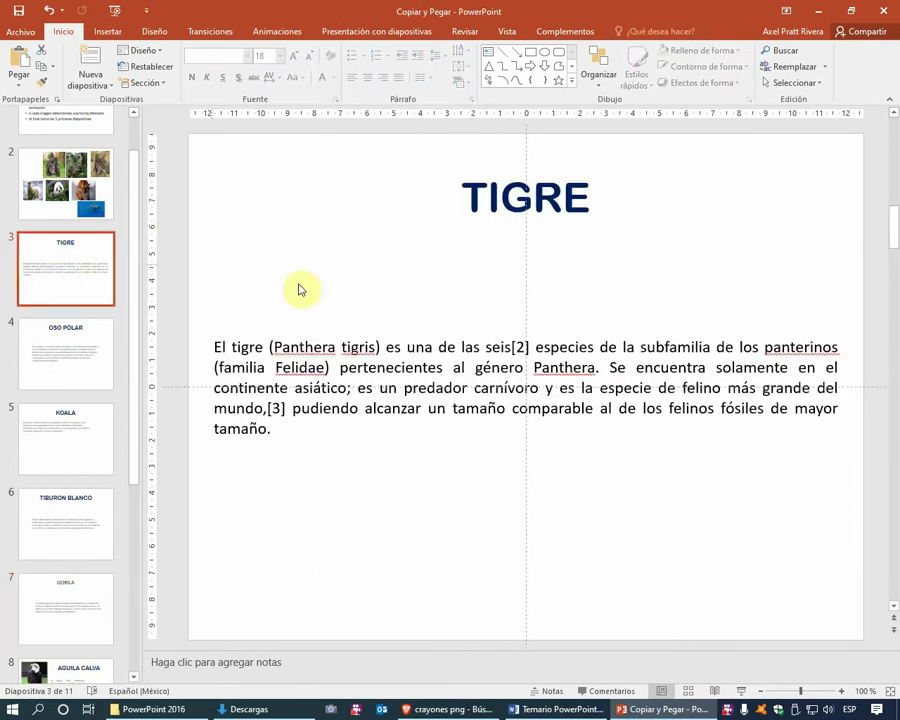
scroll(100, 404, down, 2)
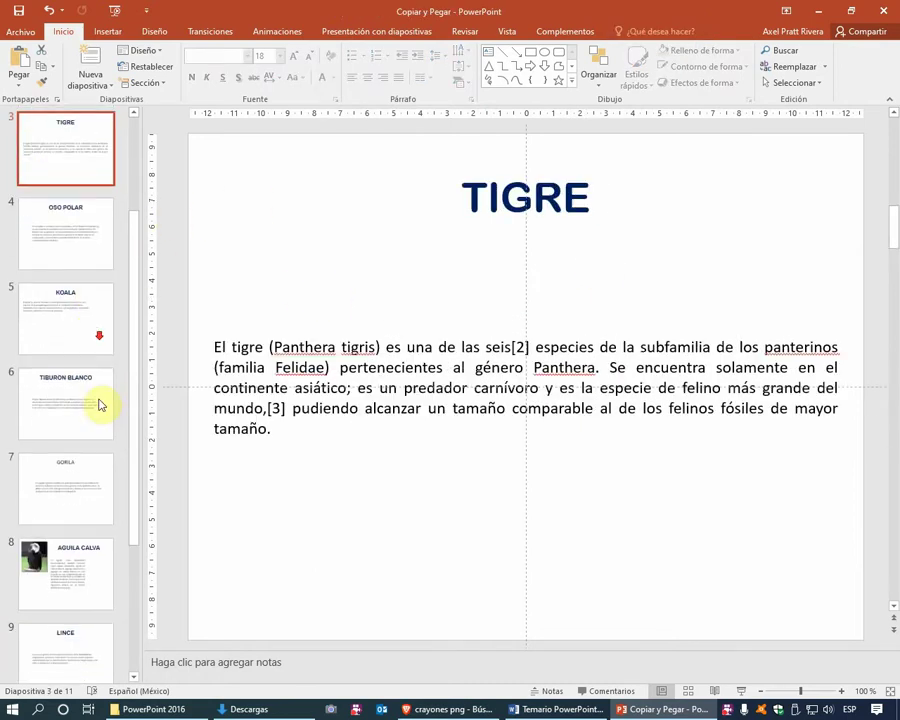
click(72, 564)
click(451, 295)
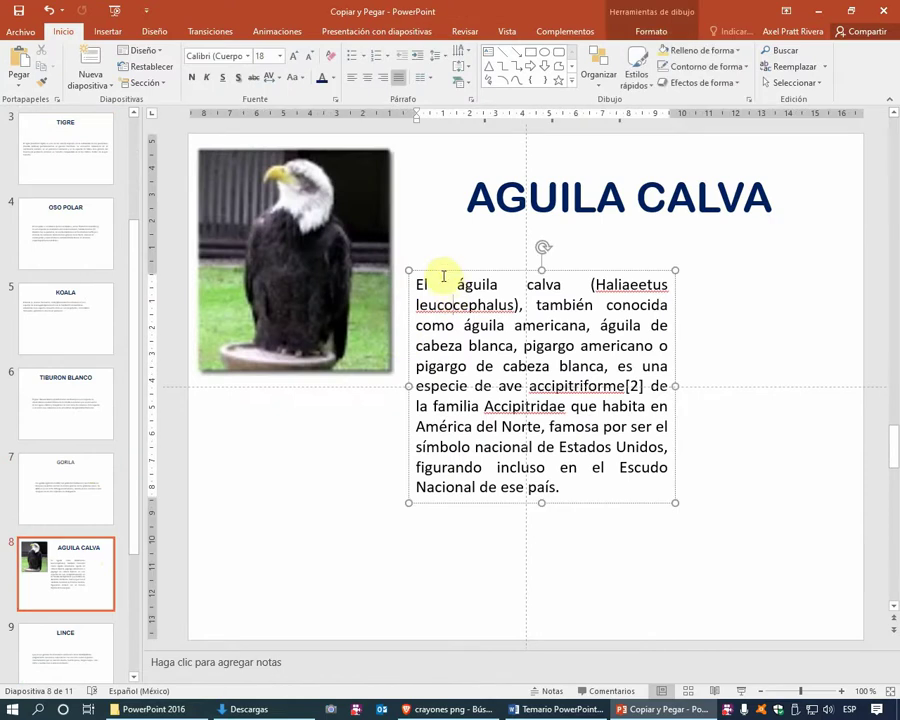
Enlarge the AGUILA CALVA description to 24 pt and widen its text box
click(442, 271)
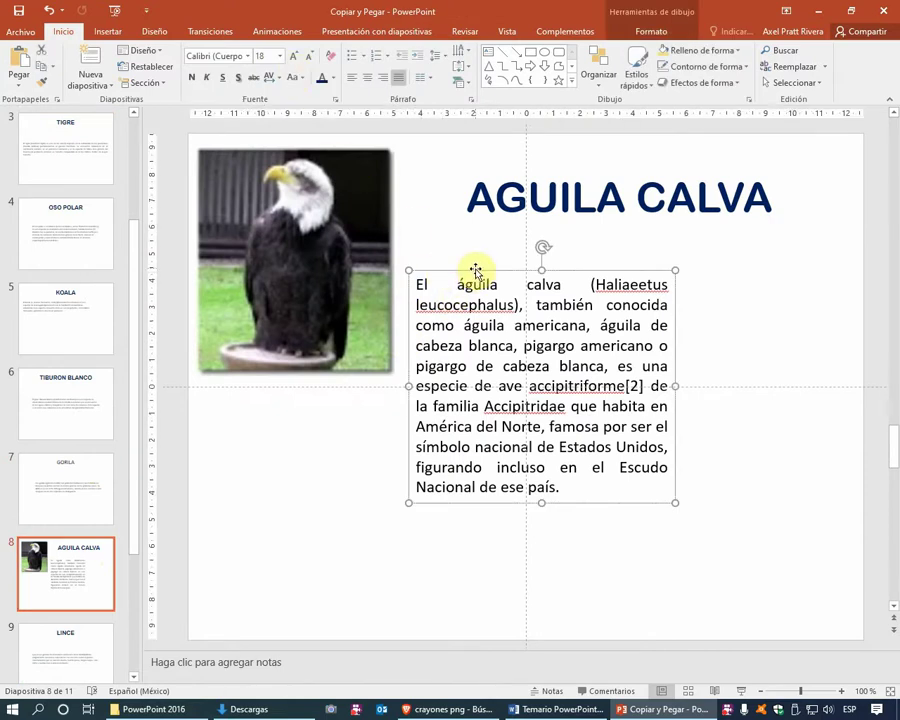
click(294, 62)
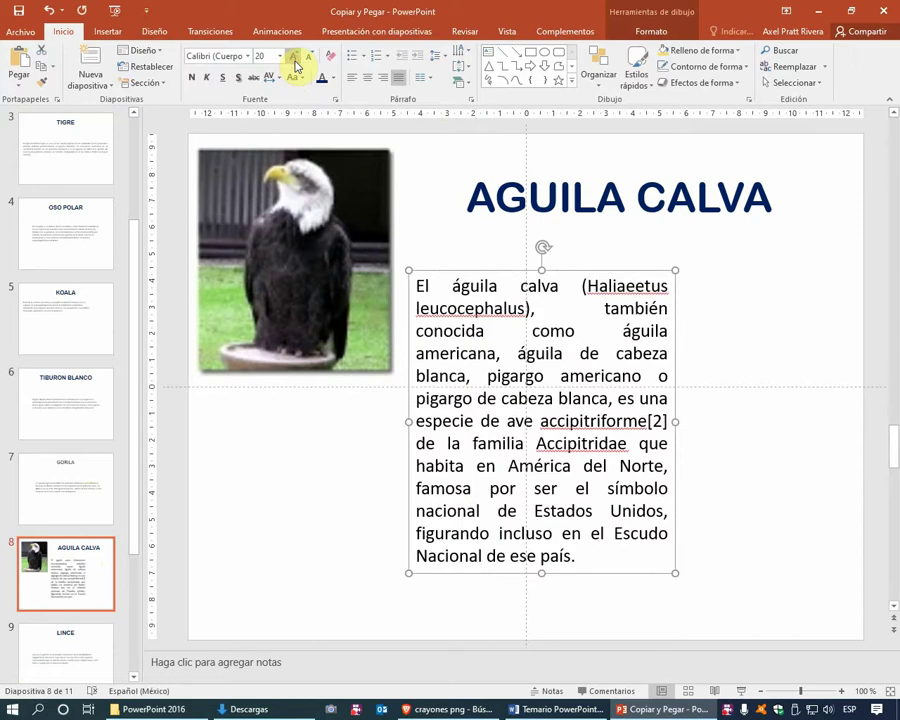
click(294, 62)
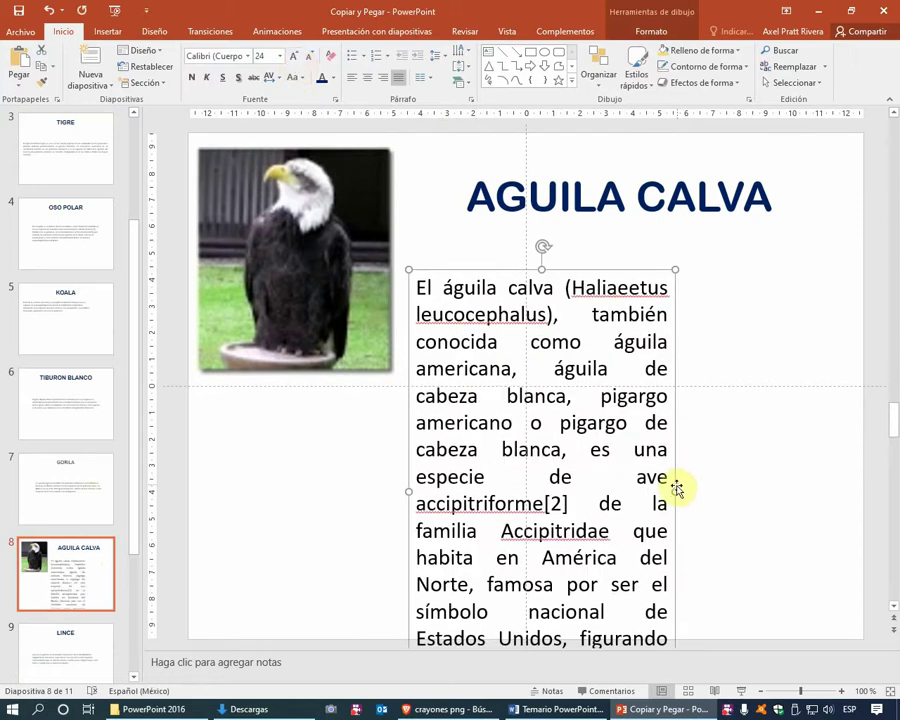
drag(675, 493, 849, 448)
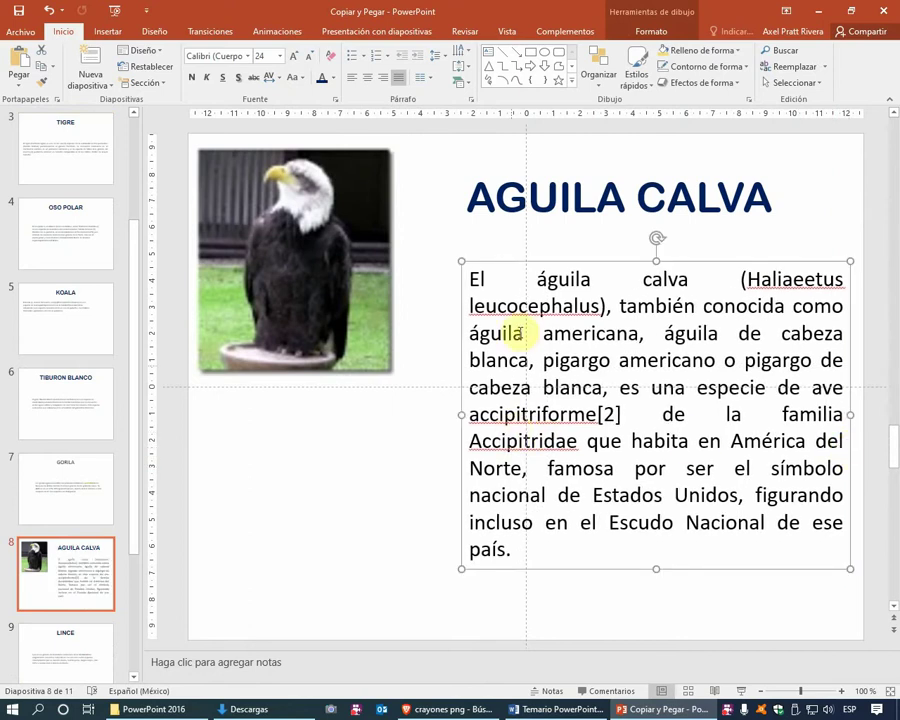
Nudge the title up-right and the description left, then lower the eagle photo beside the text
click(558, 218)
drag(554, 238, 573, 226)
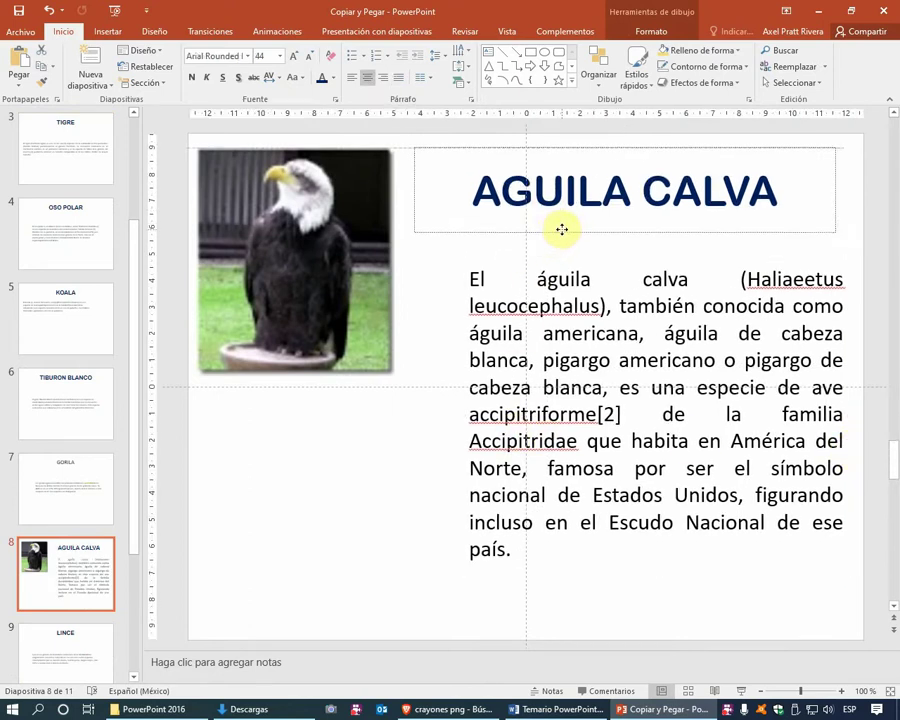
click(544, 281)
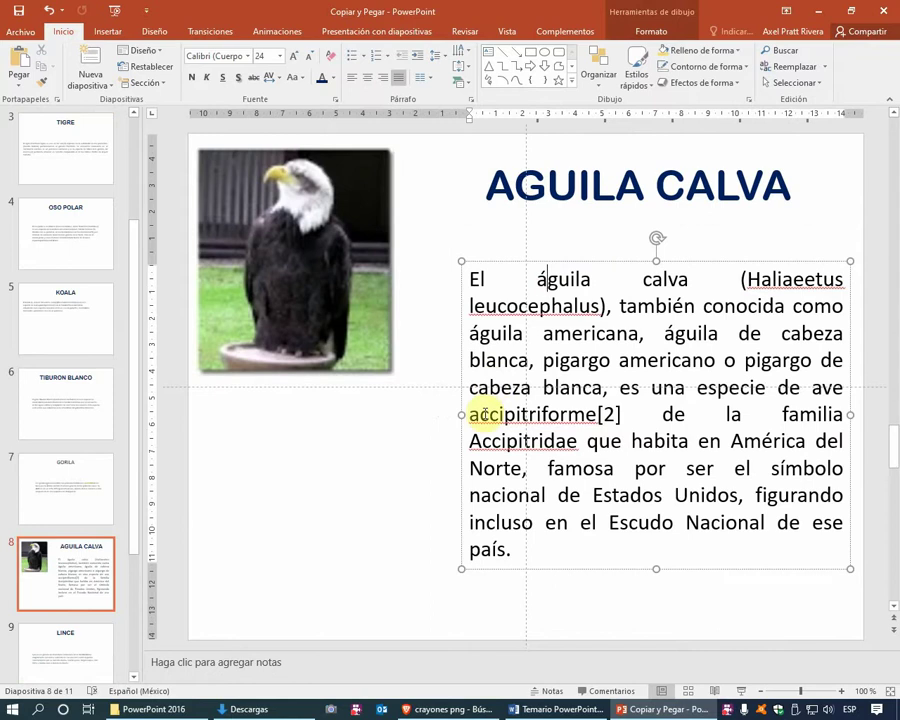
drag(462, 378, 447, 376)
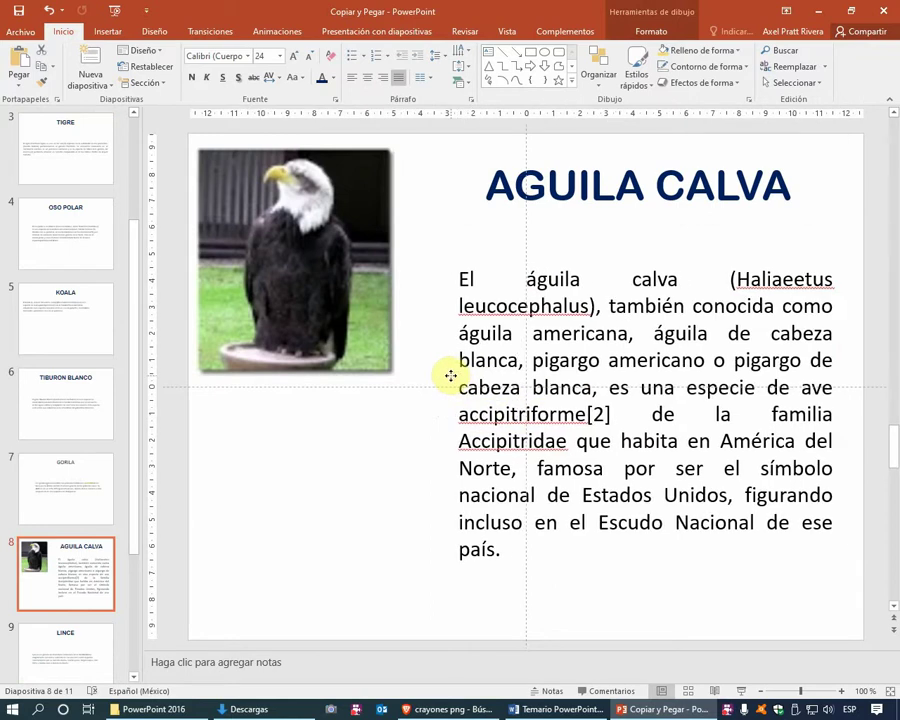
drag(335, 316, 348, 441)
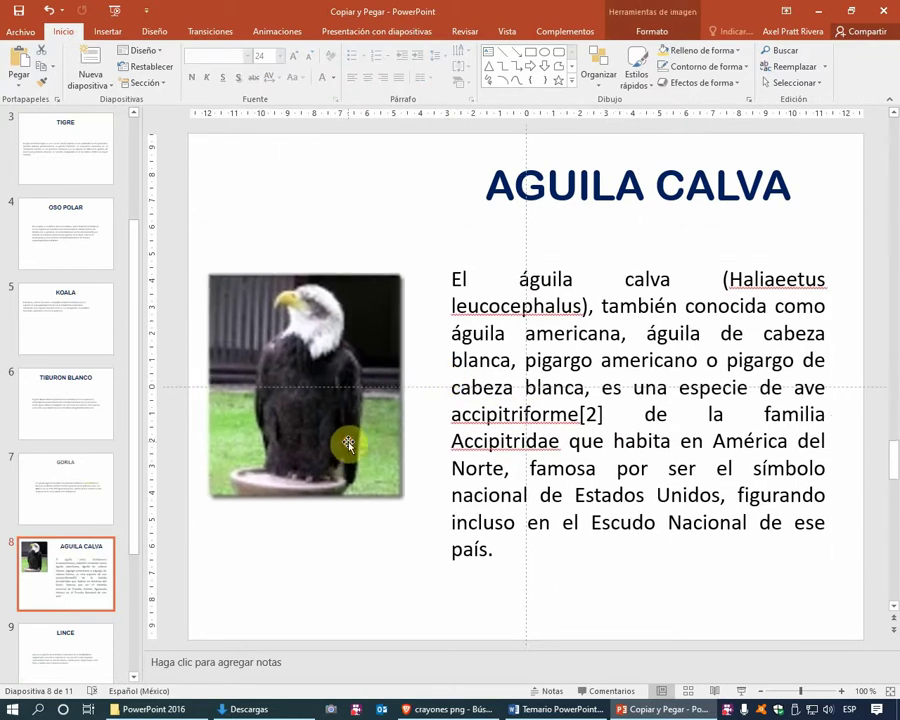
click(375, 232)
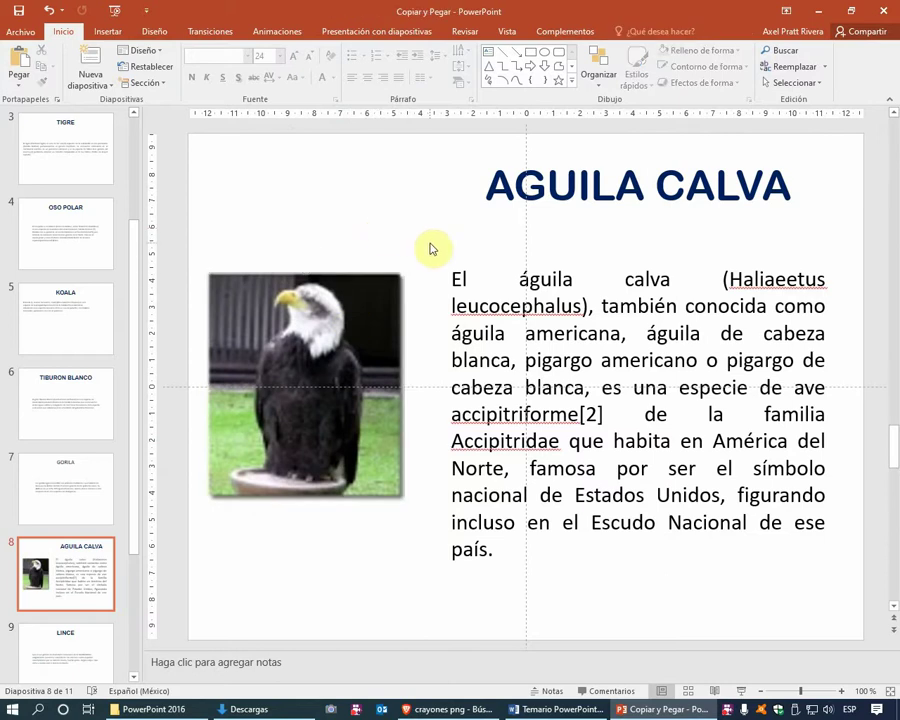
Set the eagle description text to Century Gothic
click(517, 281)
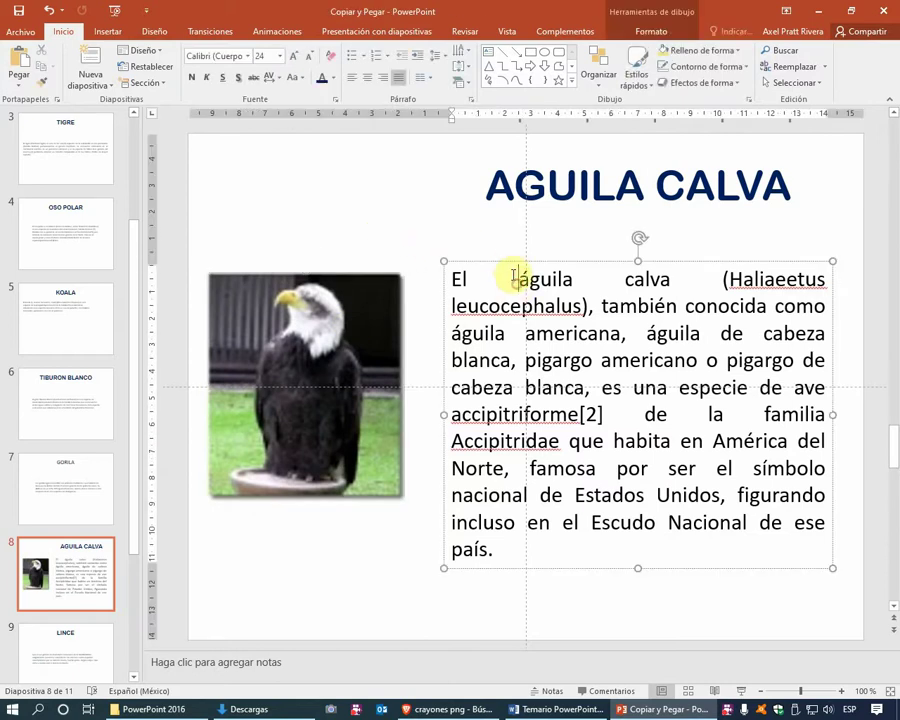
click(509, 262)
click(248, 57)
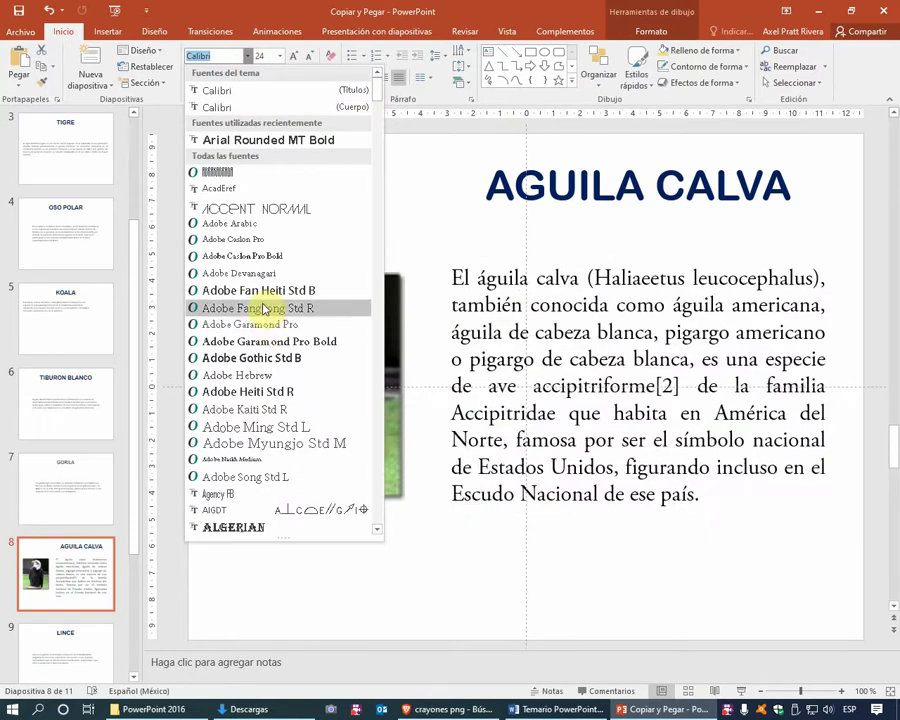
scroll(262, 320, down, 1)
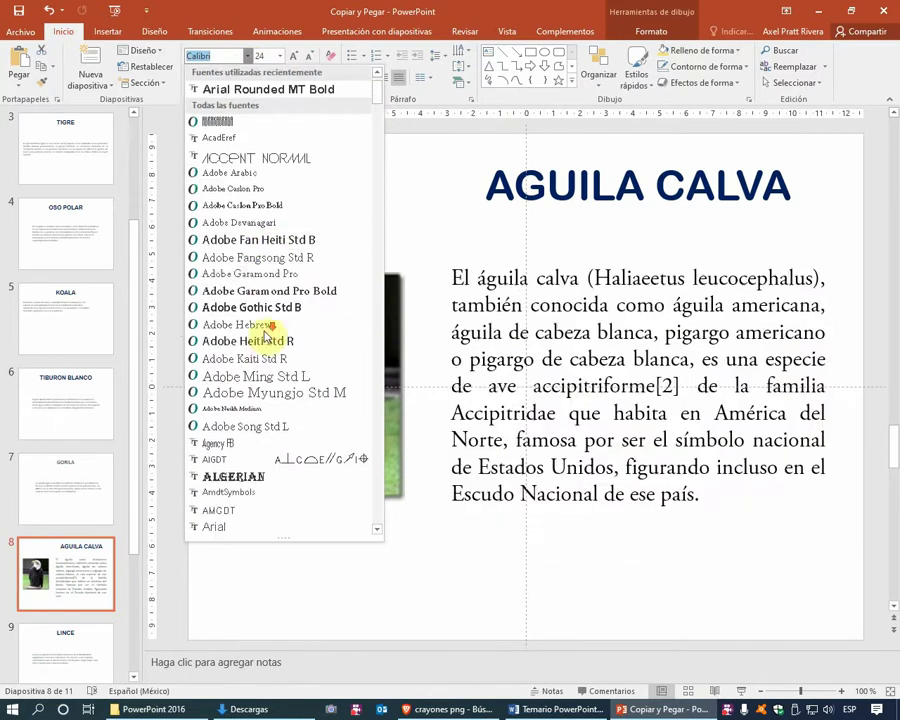
scroll(252, 356, down, 3)
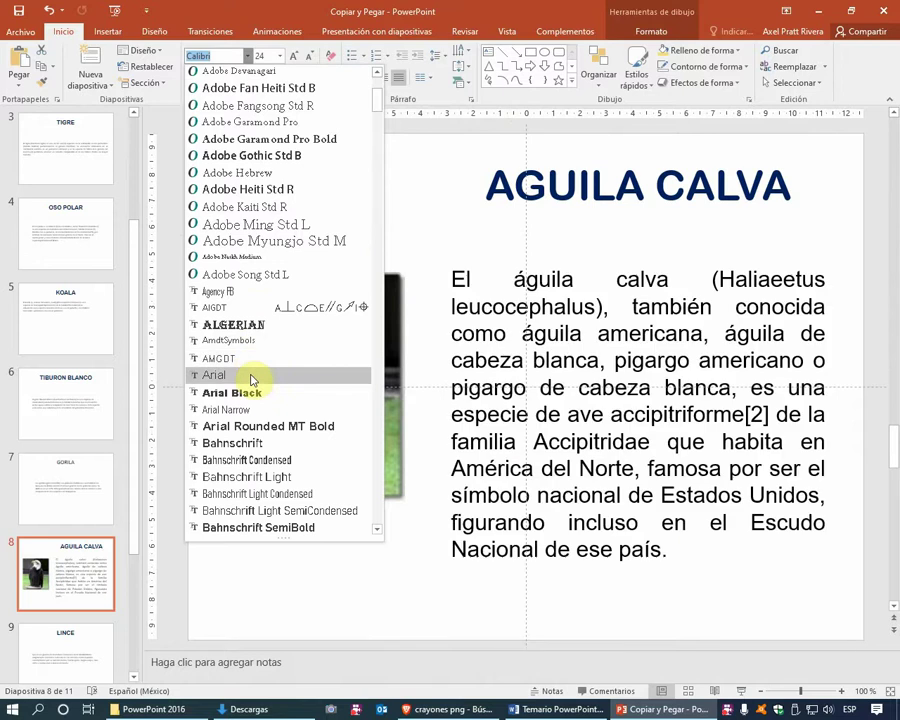
scroll(252, 379, down, 2)
scroll(252, 379, down, 2)
scroll(252, 379, down, 4)
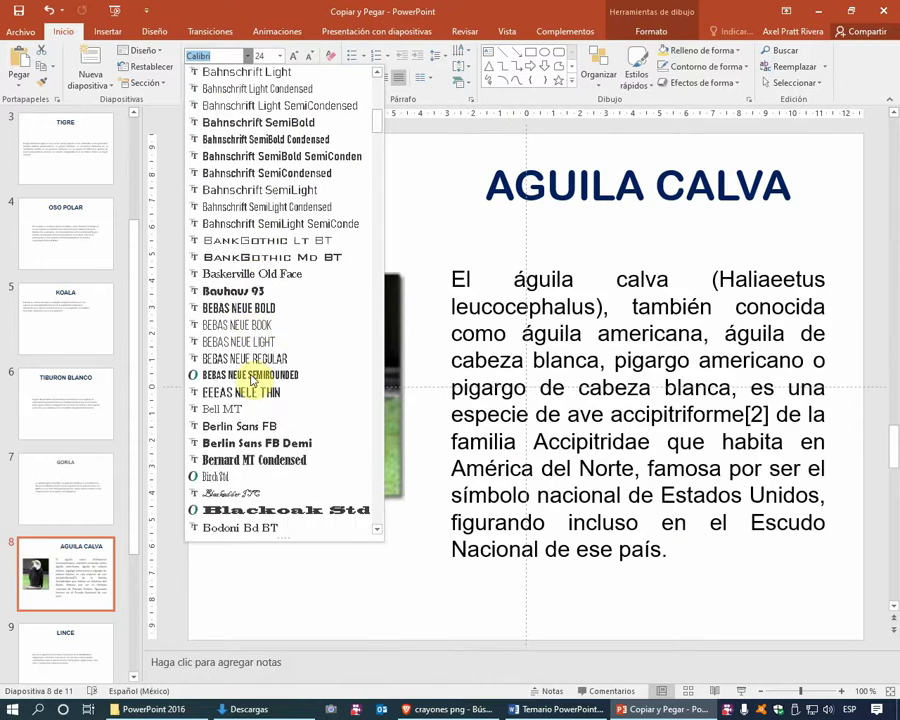
scroll(251, 381, down, 2)
scroll(251, 381, down, 5)
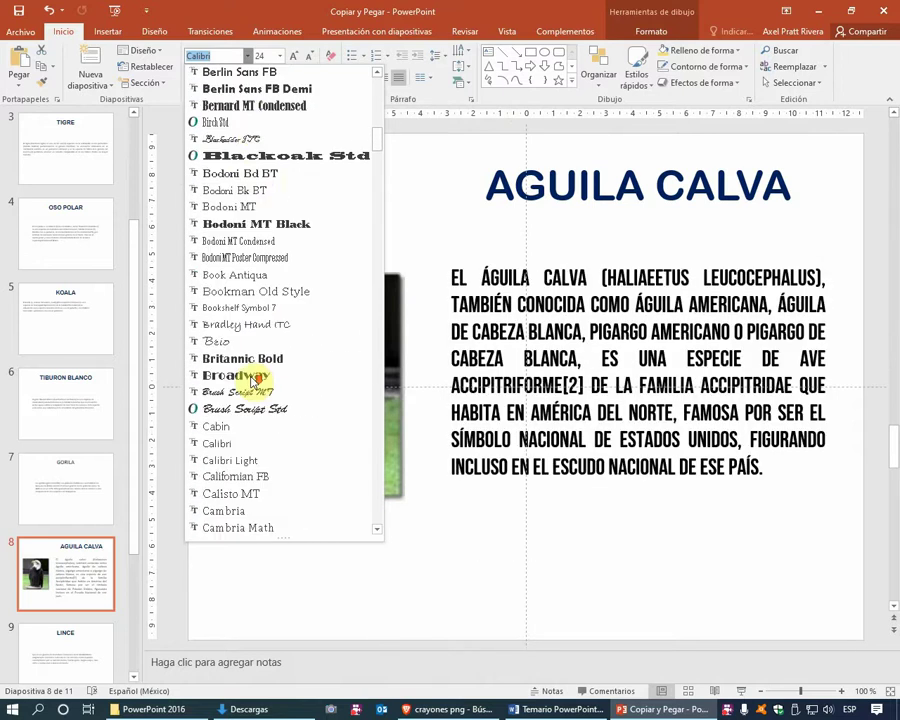
scroll(251, 381, down, 4)
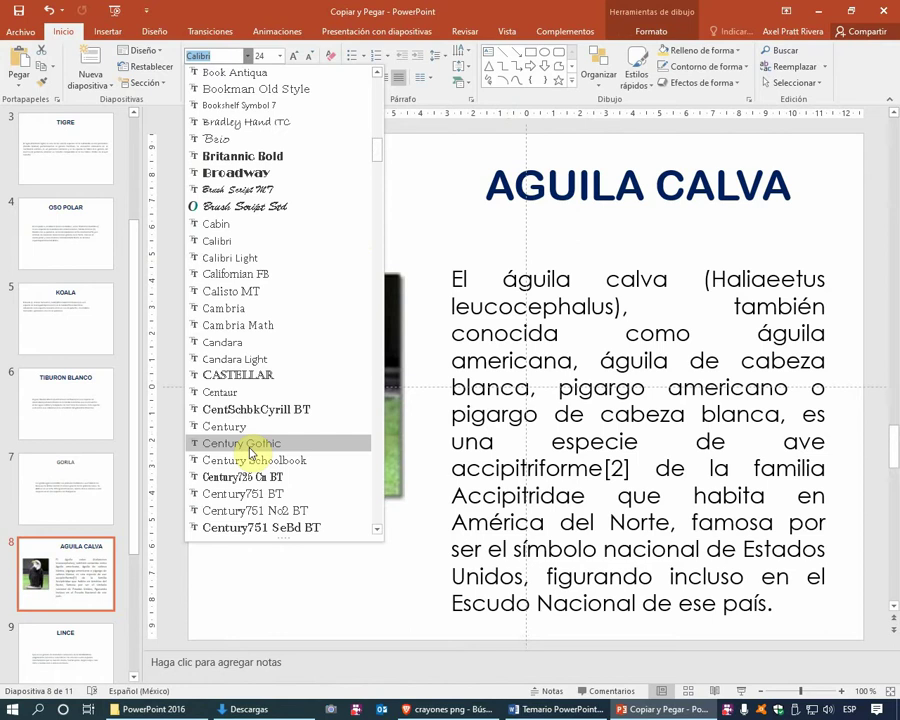
click(250, 453)
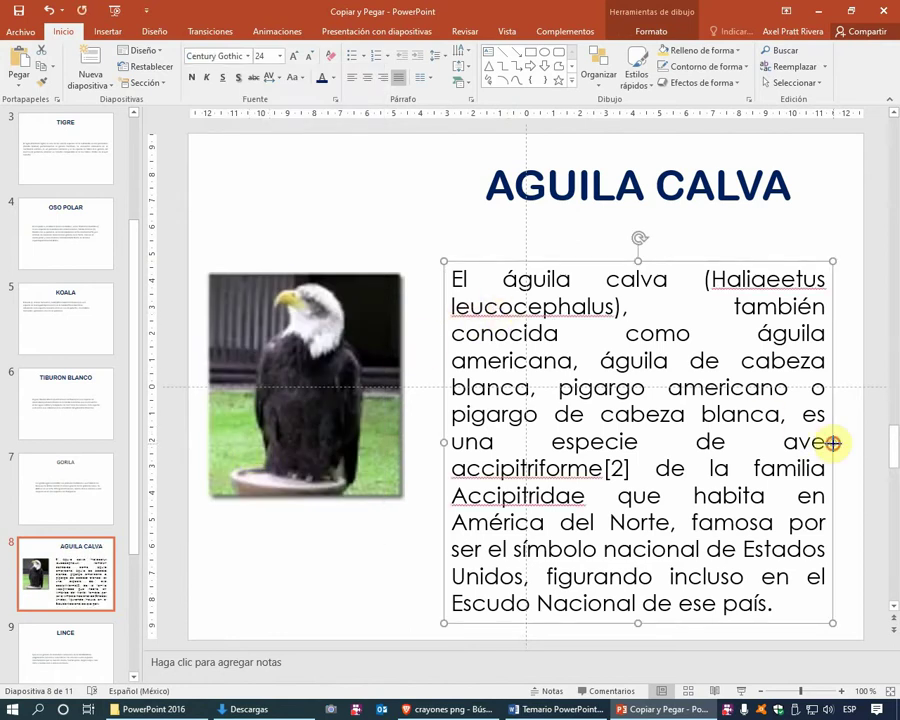
Reposition the eagle text box and stretch it right and toward the photo
drag(833, 442, 768, 440)
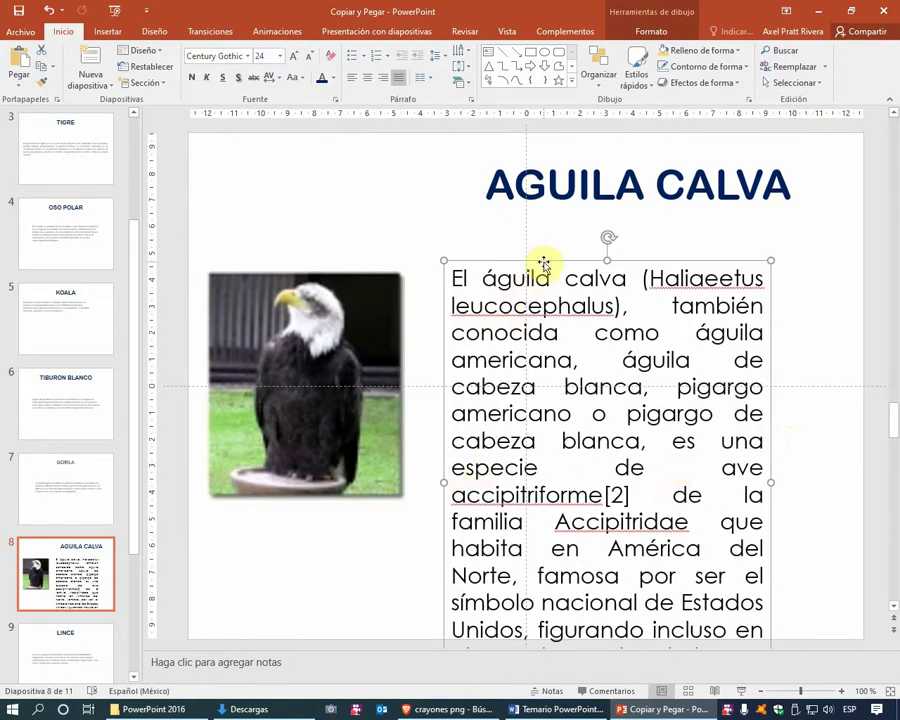
drag(543, 263, 573, 222)
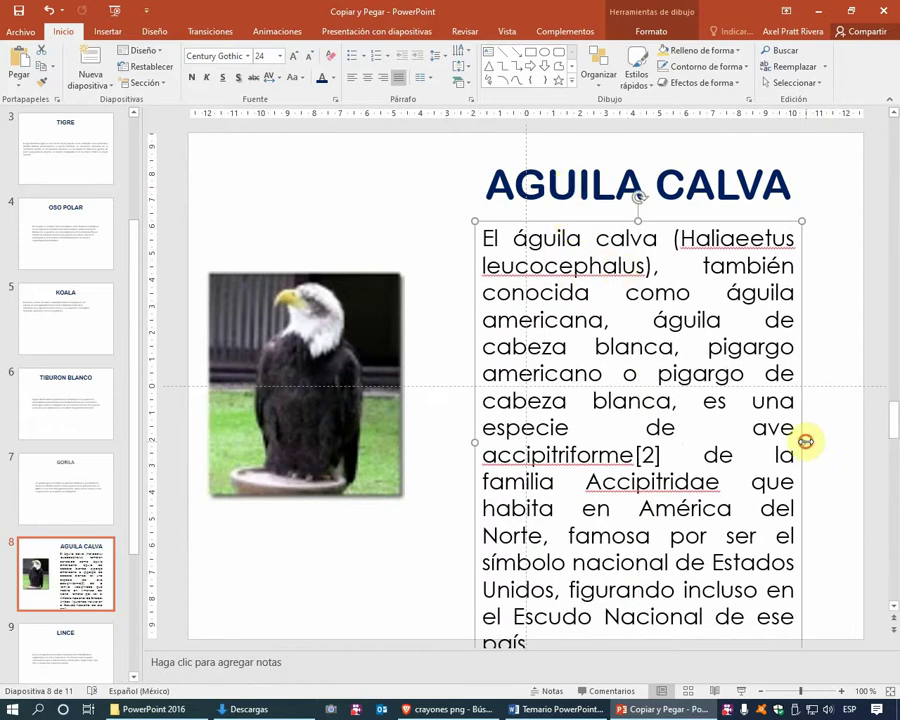
drag(805, 441, 848, 441)
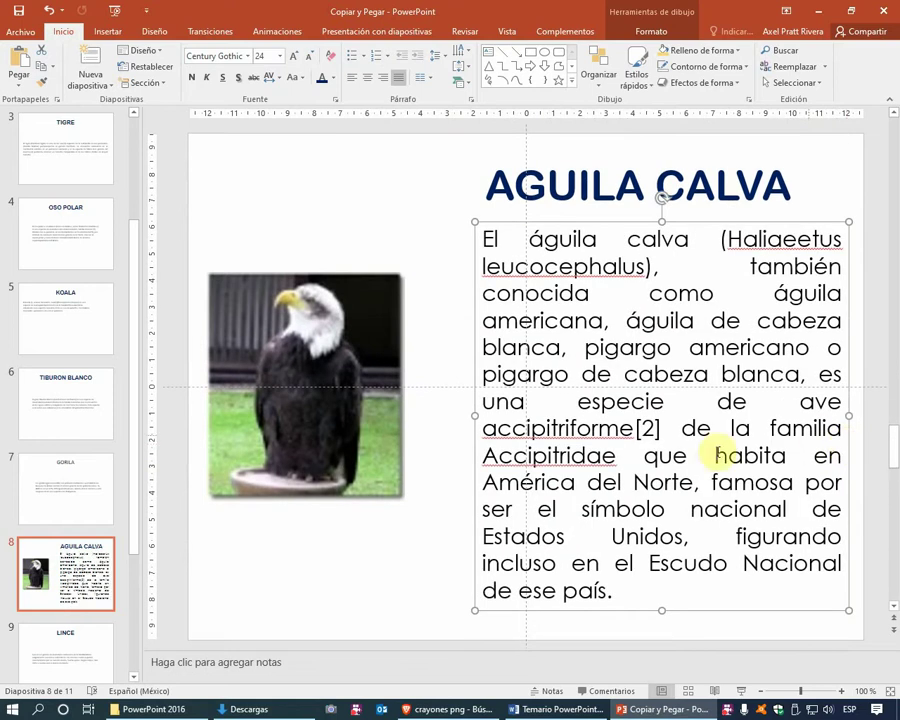
drag(474, 414, 451, 402)
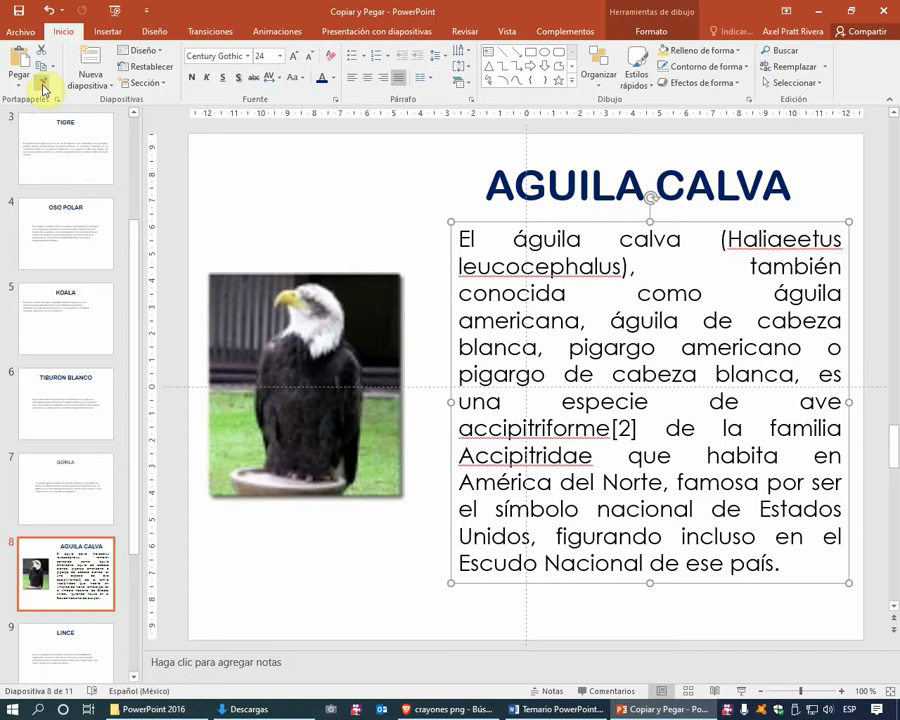
Copy the OSO PANDA body text formatting and paste it onto the LINCE text
click(43, 90)
scroll(38, 615, down, 3)
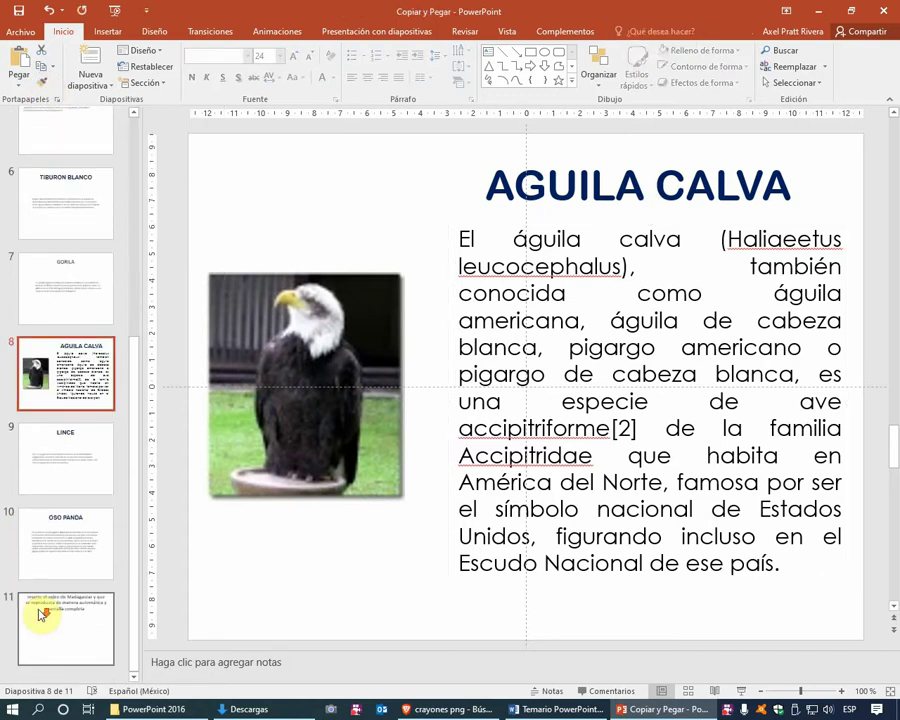
click(56, 530)
click(312, 438)
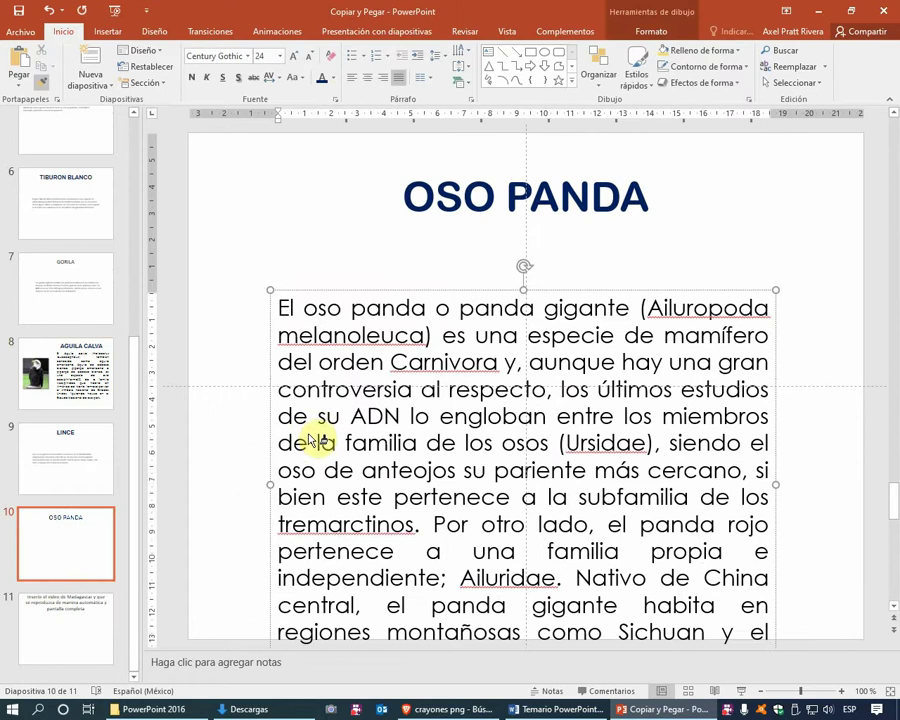
click(70, 480)
click(320, 420)
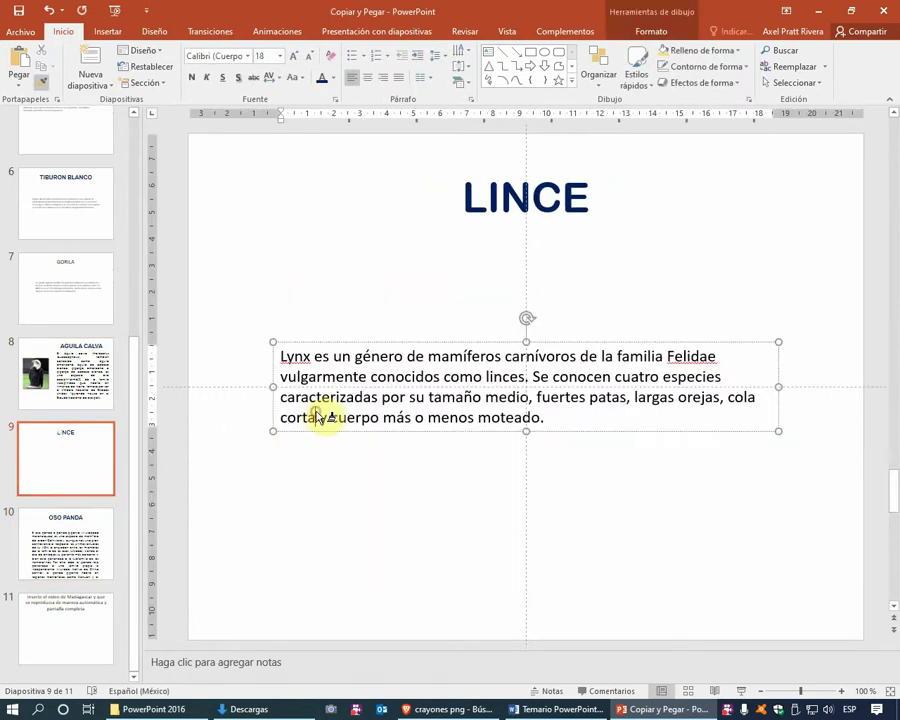
key(ctrl+shift+v)
Paste the panda text formatting onto the GORILA, TIBURON BLANCO and KOALA body texts
click(82, 320)
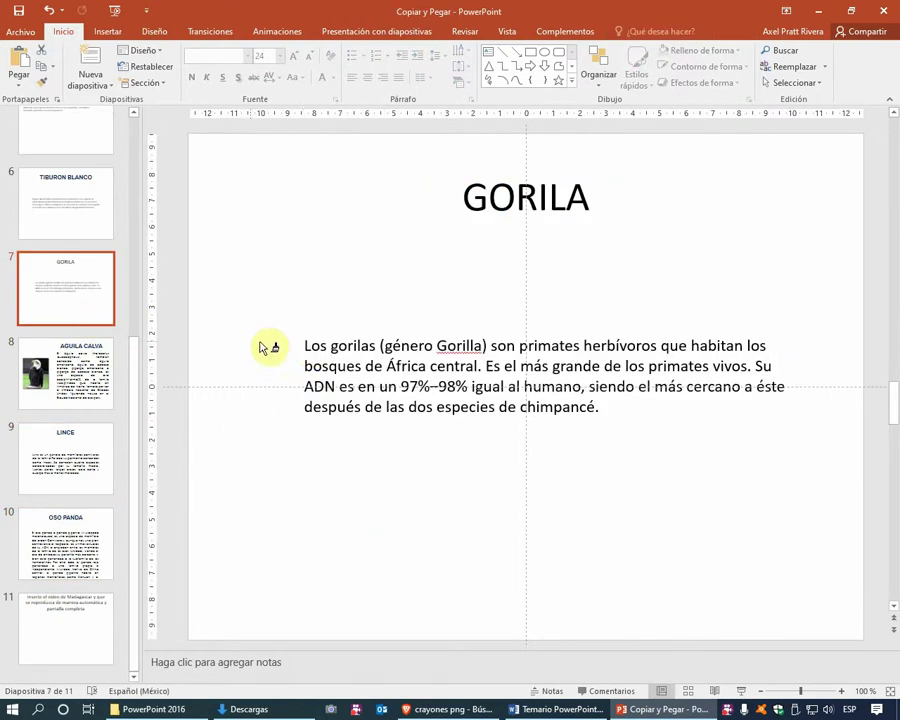
click(337, 348)
key(ctrl+shift+v)
scroll(80, 294, up, 2)
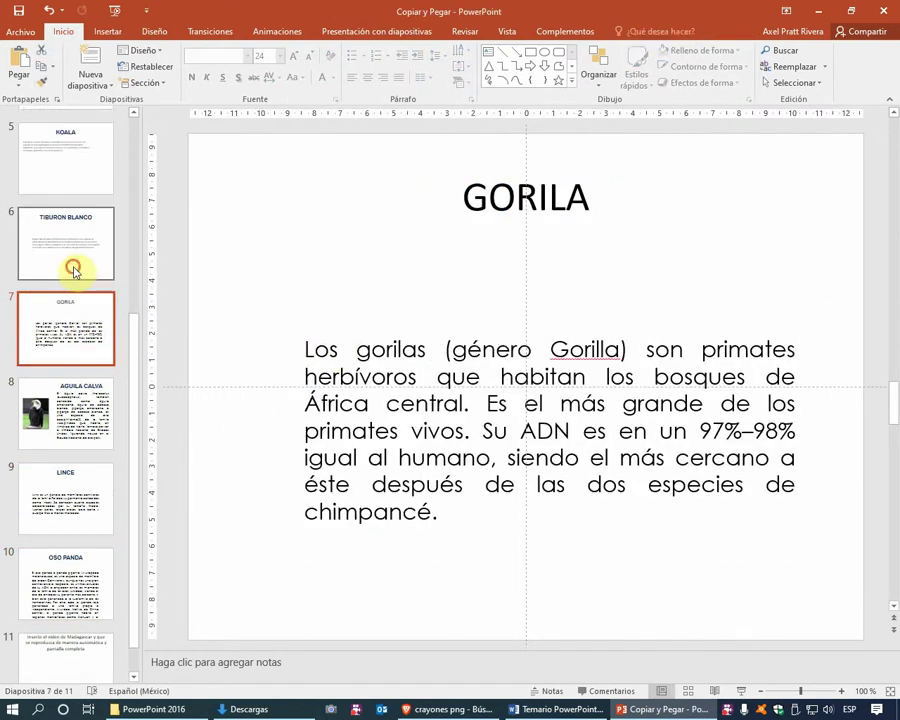
click(72, 262)
click(312, 355)
key(ctrl+shift+v)
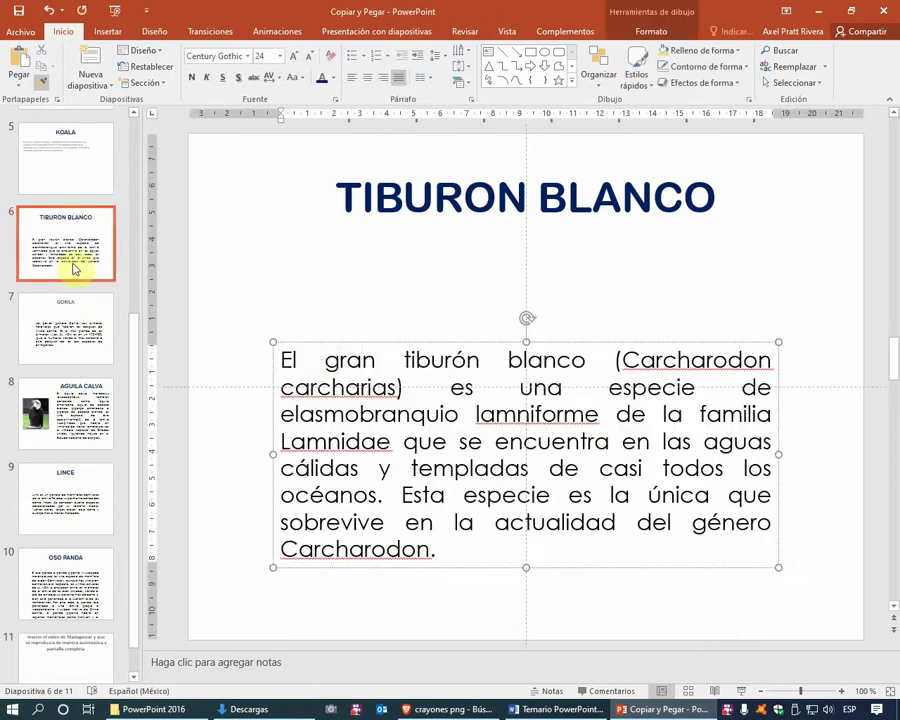
scroll(72, 264, up, 2)
click(72, 257)
click(302, 302)
key(ctrl+shift+v)
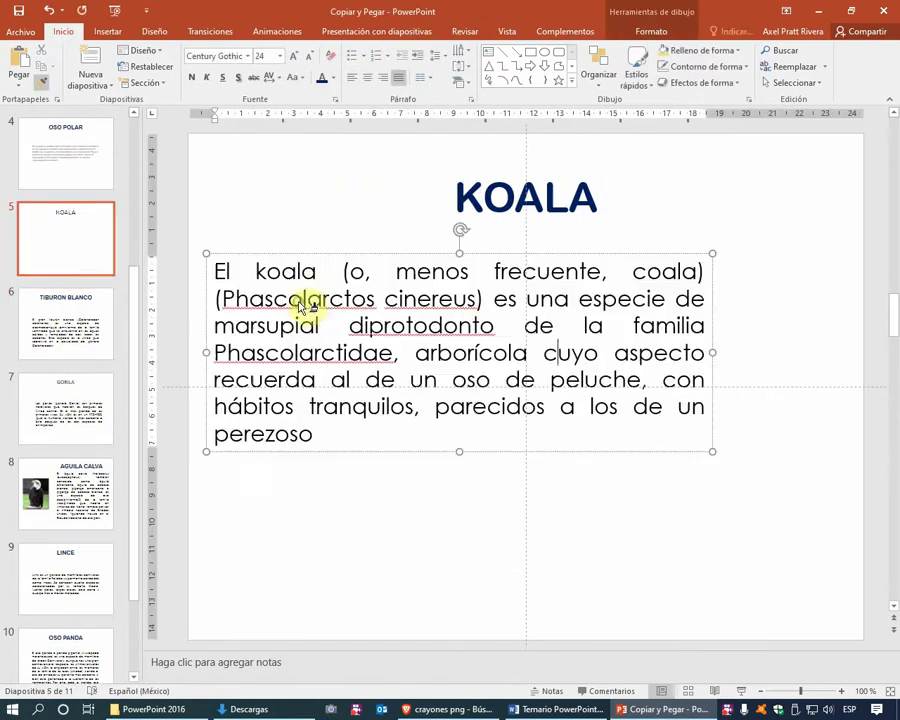
Paste the same formatting onto the OSO POLAR and TIGRE body texts
scroll(88, 251, up, 1)
click(88, 252)
click(74, 200)
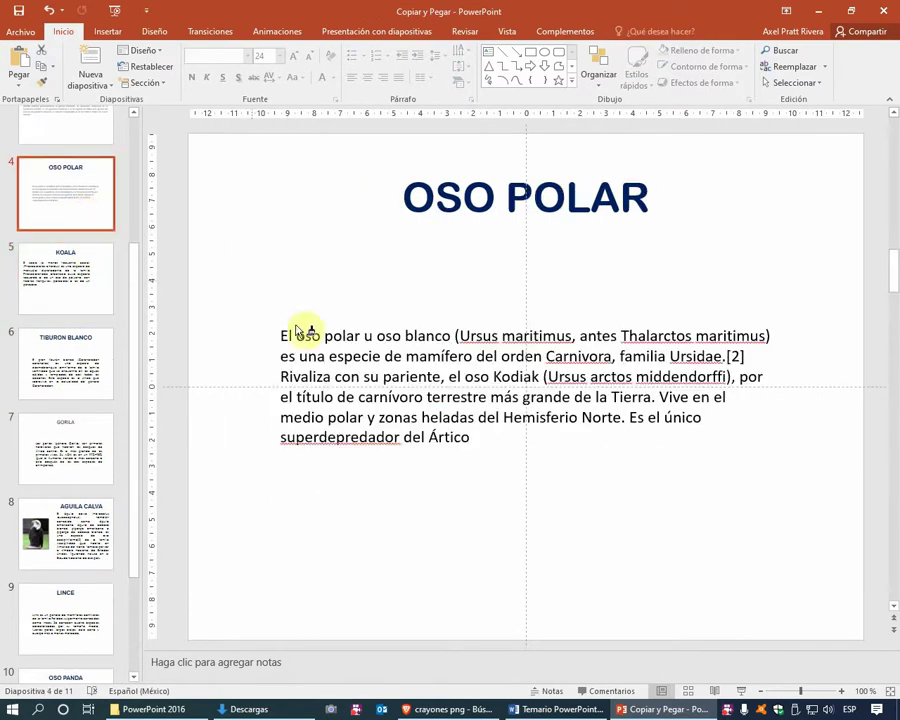
click(318, 342)
key(ctrl+shift+v)
scroll(80, 228, up, 1)
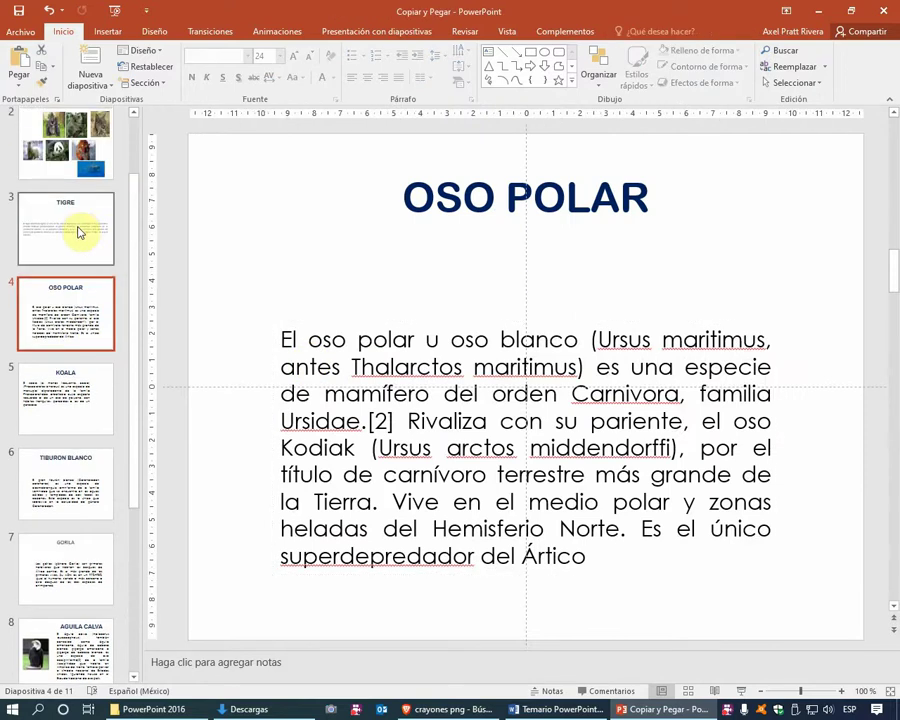
click(80, 230)
click(424, 388)
key(ctrl+shift+v)
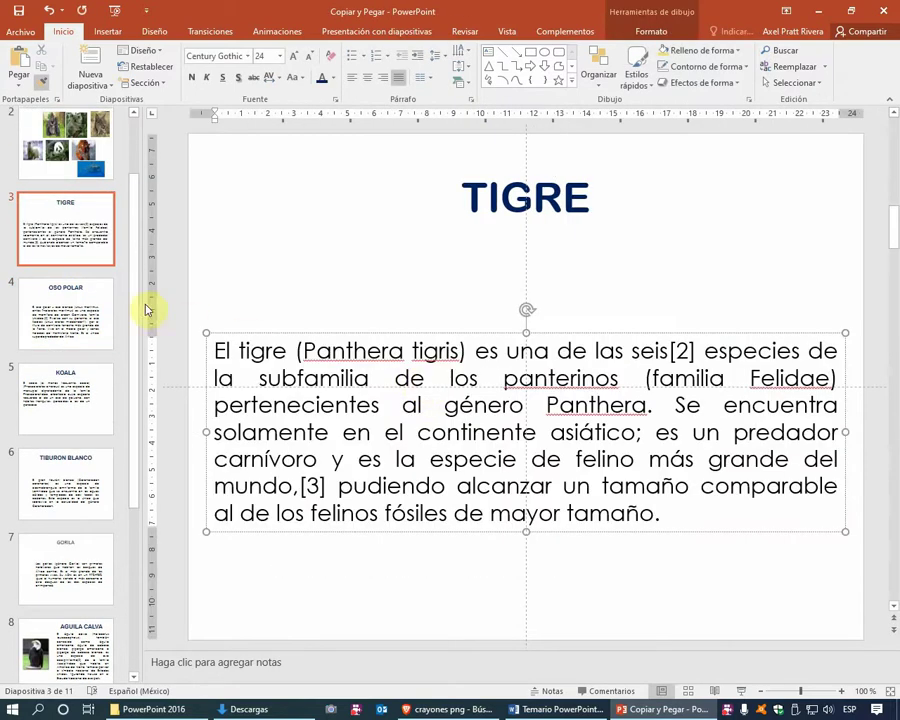
scroll(80, 250, up, 1)
scroll(240, 296, down, 1)
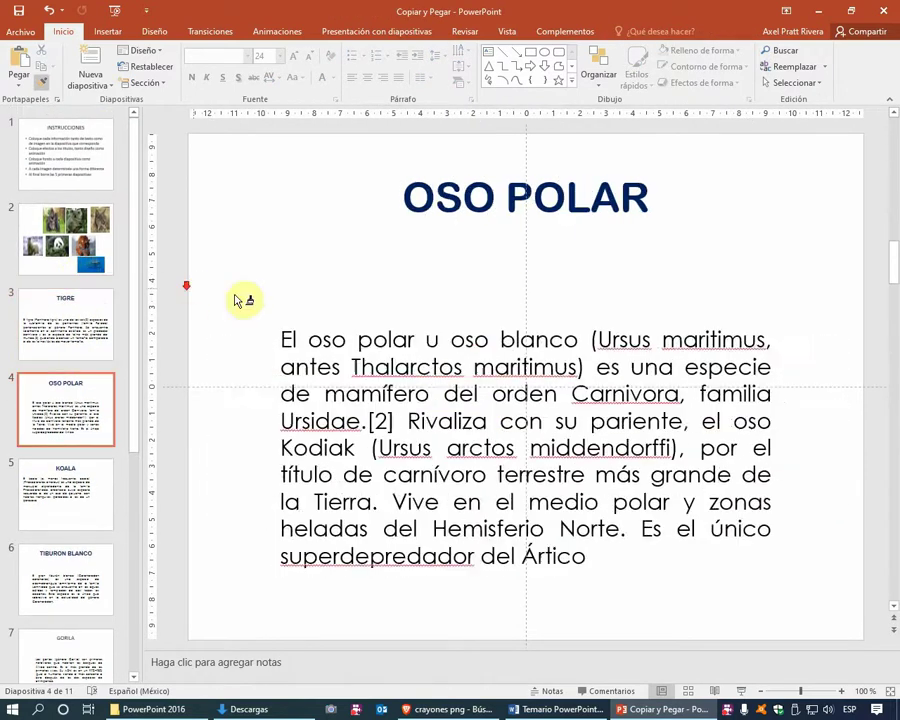
scroll(240, 298, down, 1)
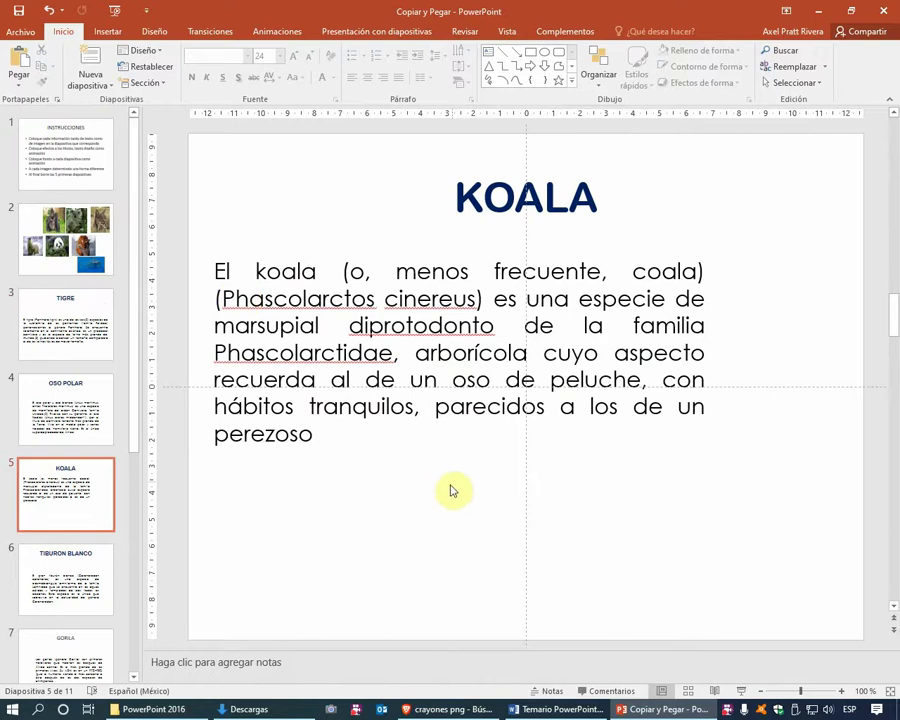
click(458, 408)
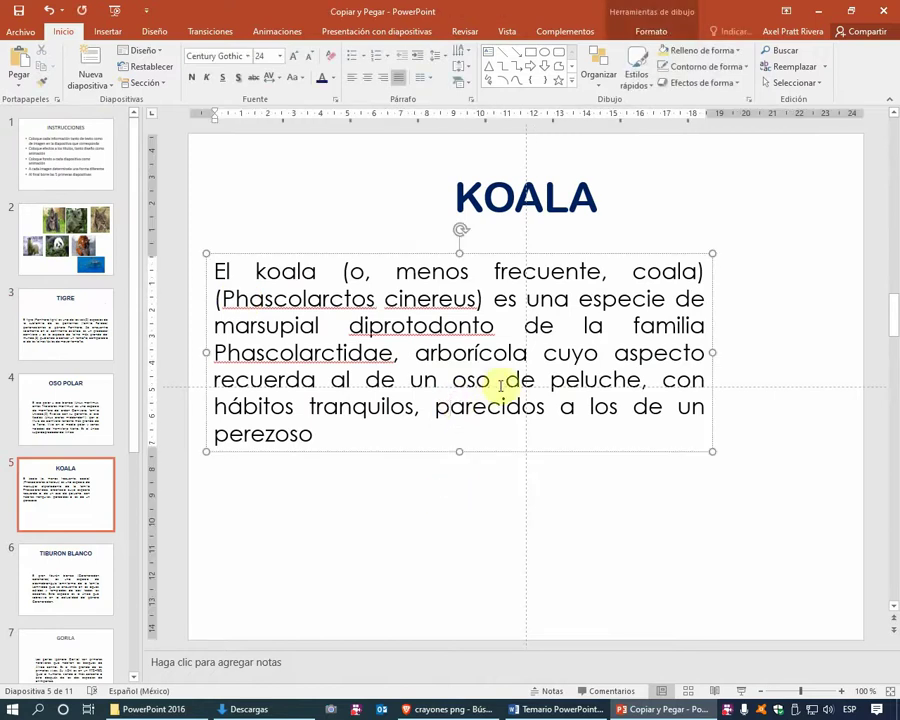
Cut the gorilla photo from the photo collage slide
click(95, 245)
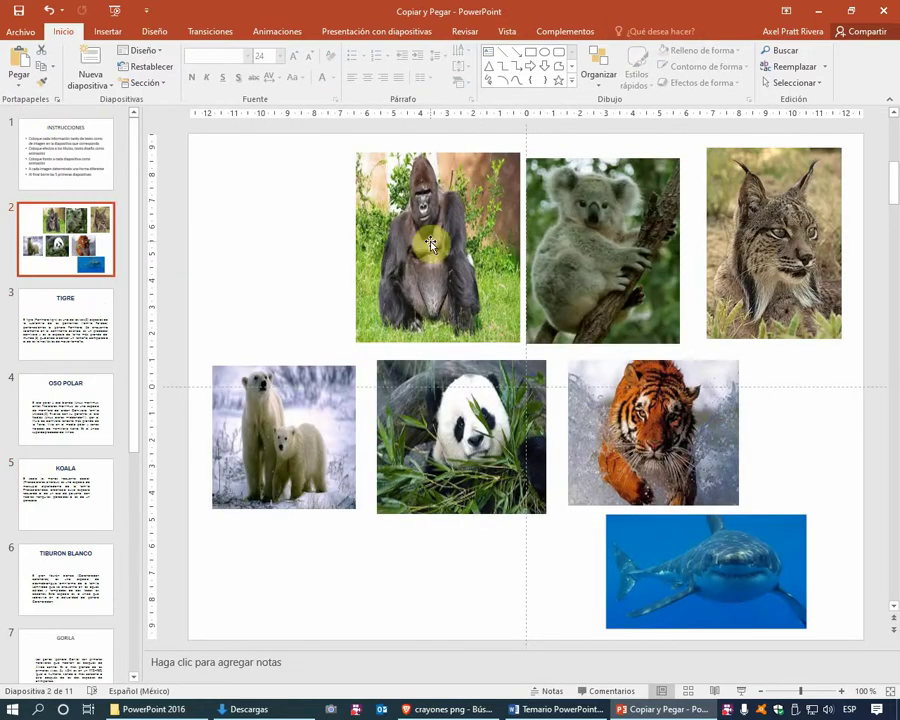
click(430, 243)
right_click(434, 240)
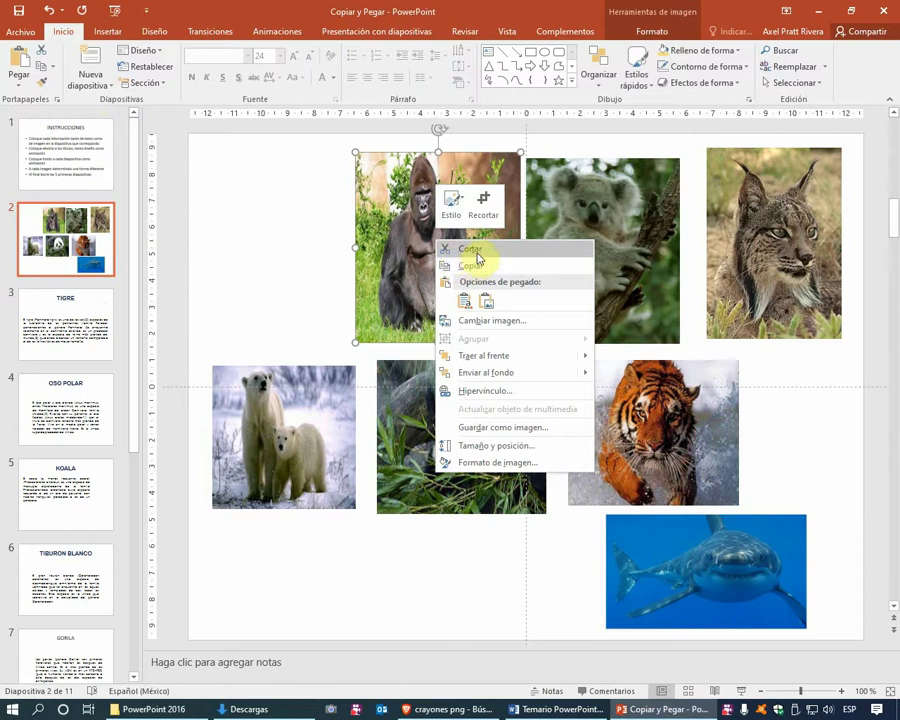
click(478, 252)
Place the photos on their animal slides, nudging the tiger photo slightly lower above its text
scroll(85, 430, down, 2)
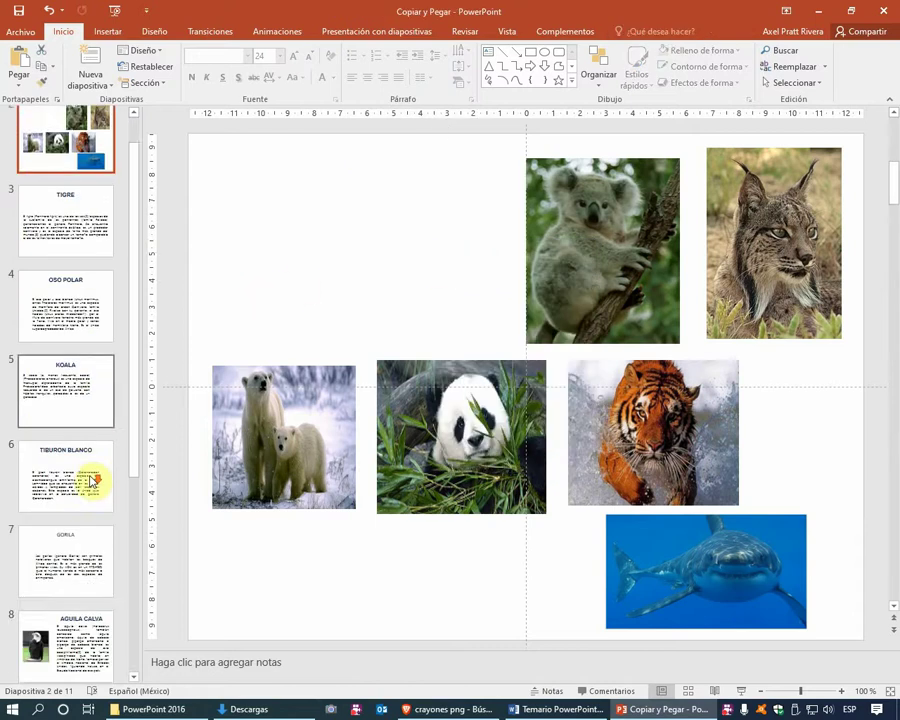
scroll(93, 481, down, 1)
scroll(95, 485, down, 2)
click(96, 486)
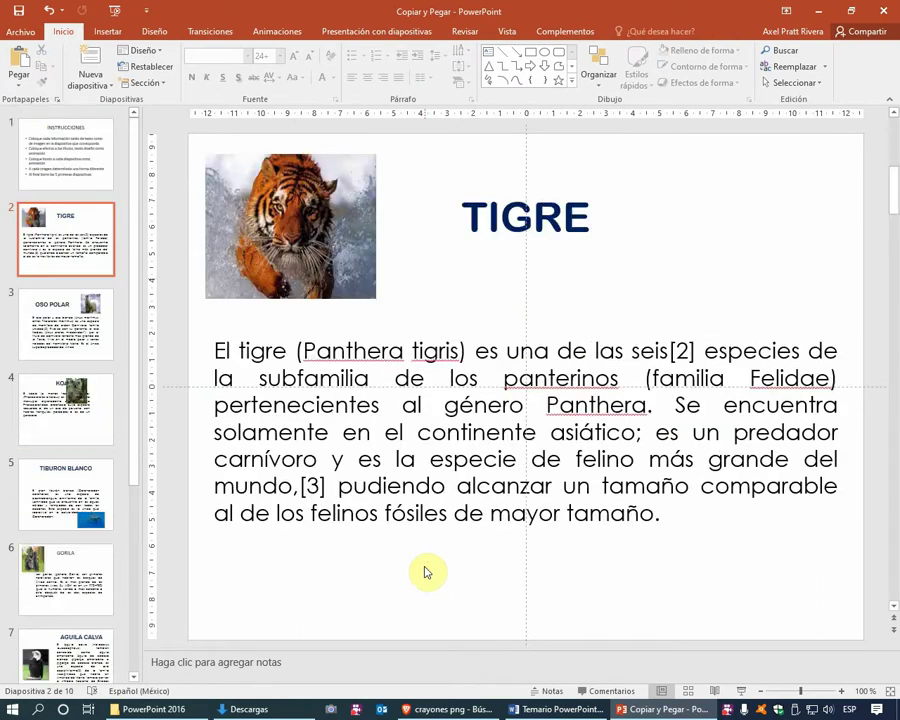
mouse_move(355, 212)
mouse_down()
mouse_move(366, 221)
mouse_move(359, 234)
mouse_up()
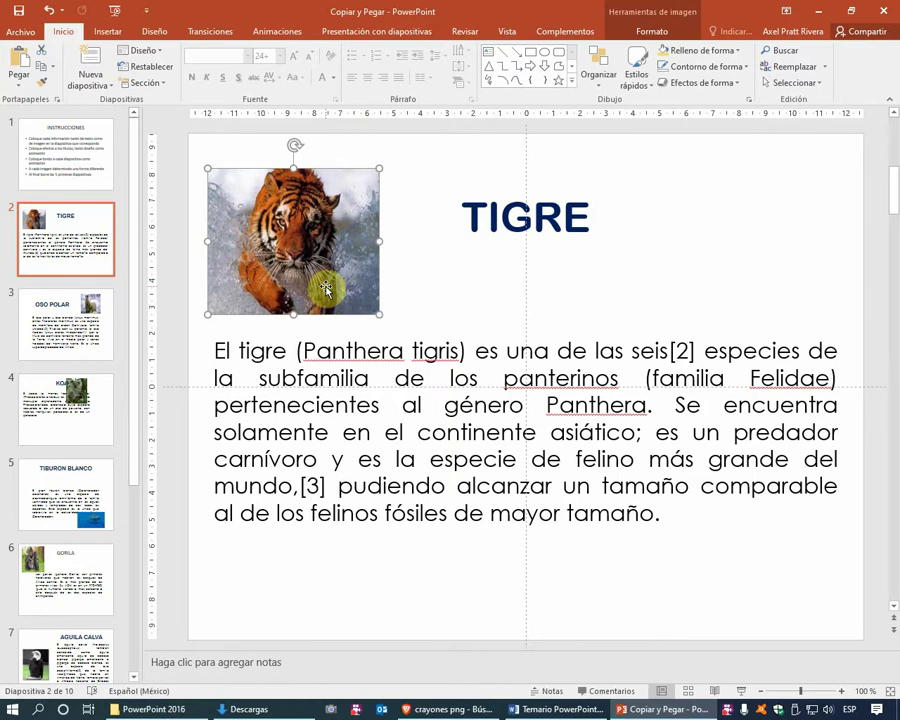
shift+click(336, 348)
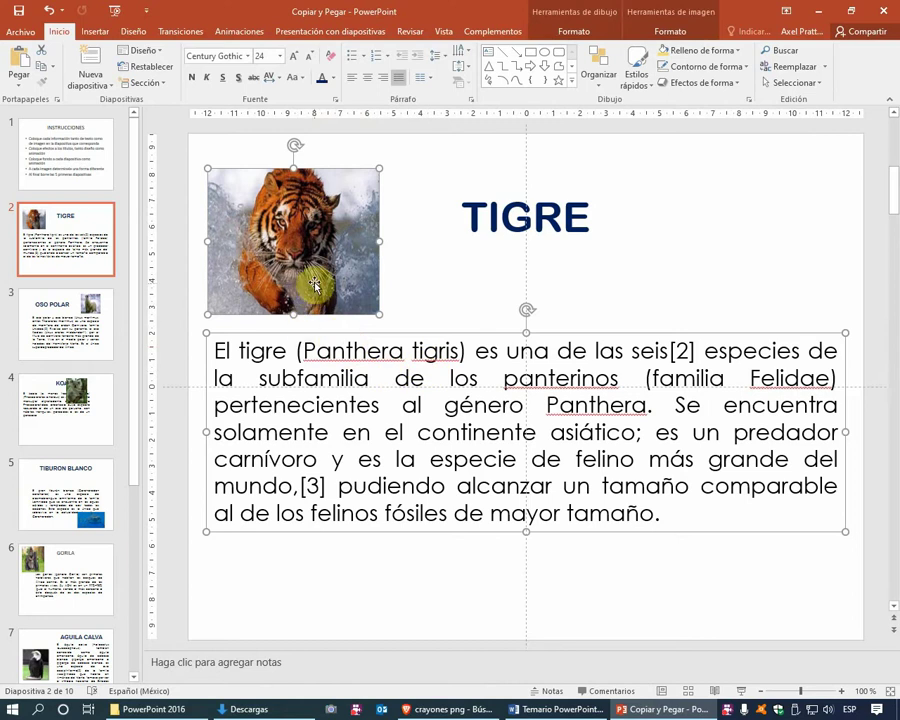
Left-align the tiger photo with the text and narrow the TIGRE title to start beside it
click(668, 33)
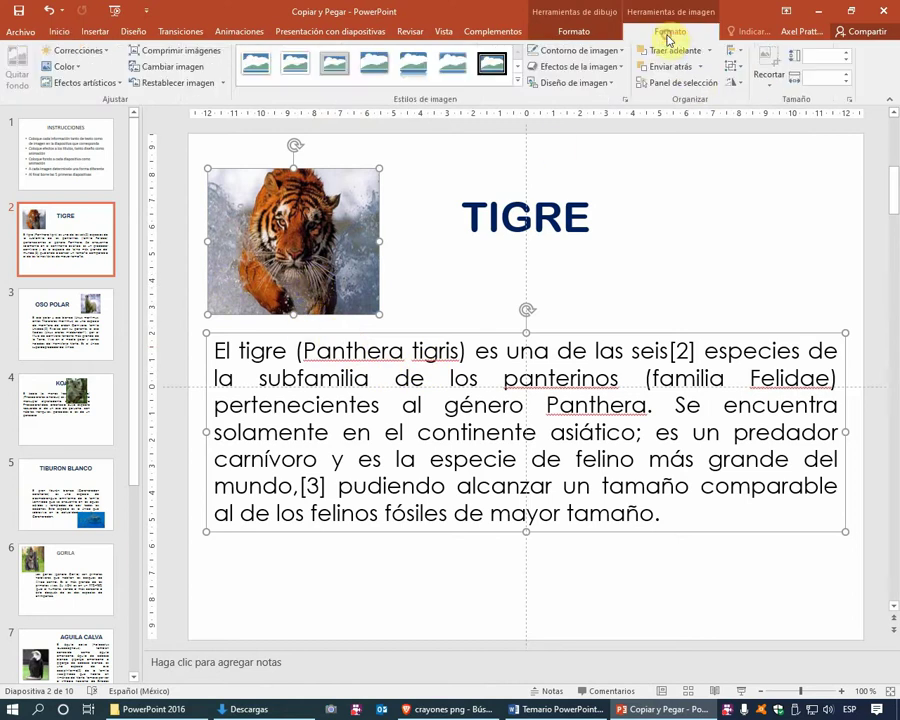
click(734, 53)
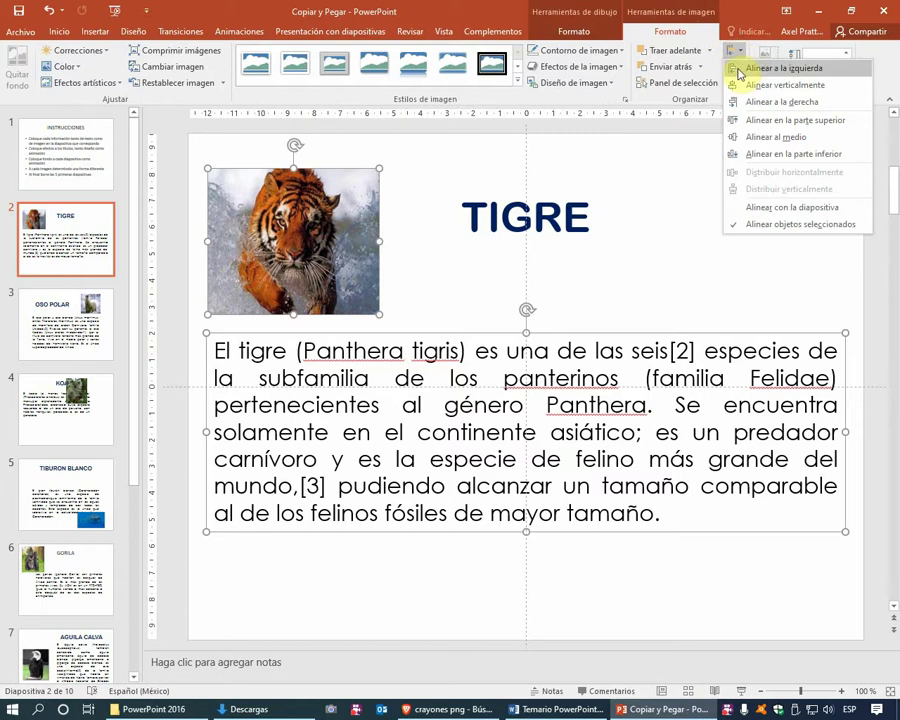
click(750, 70)
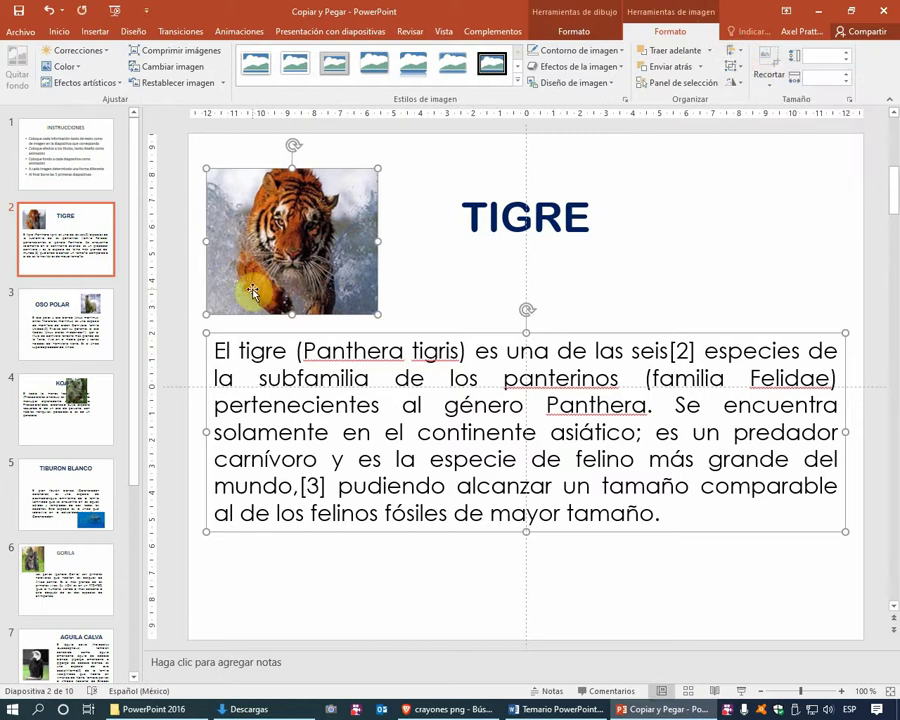
click(436, 287)
click(488, 222)
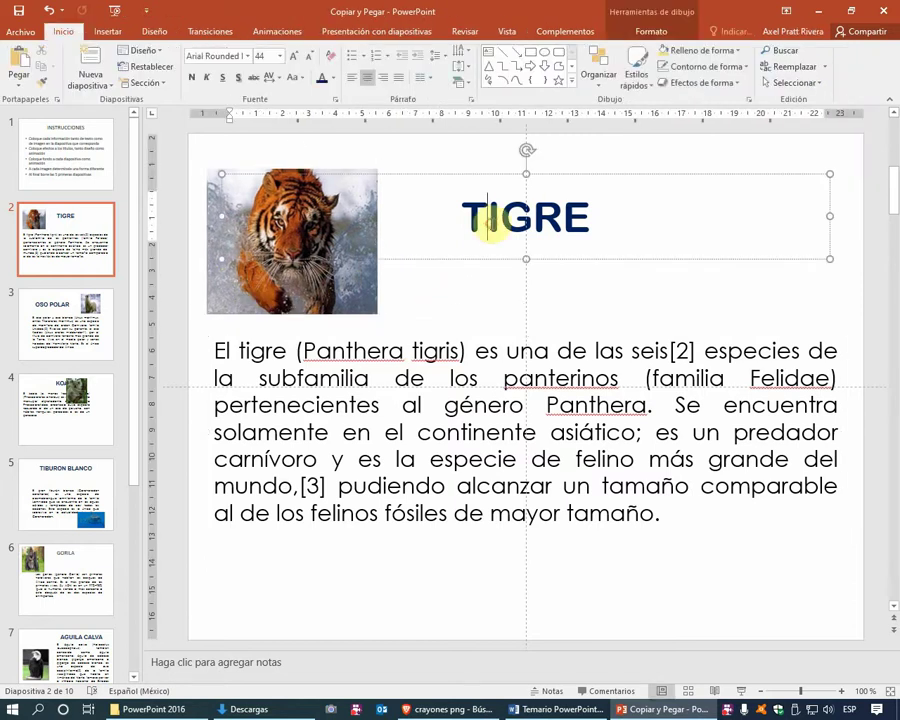
drag(222, 216, 375, 216)
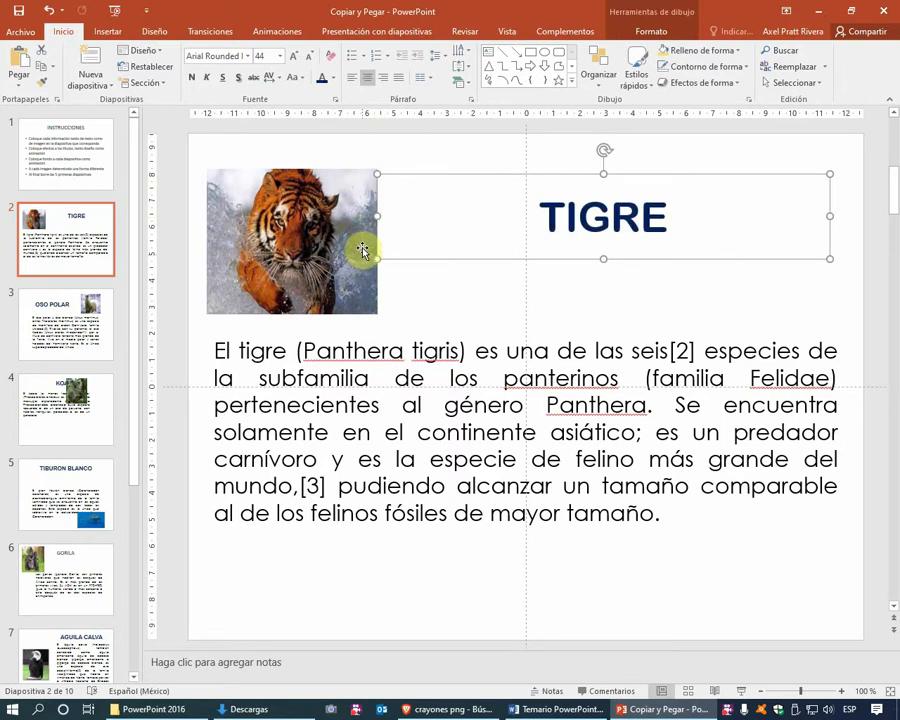
click(476, 282)
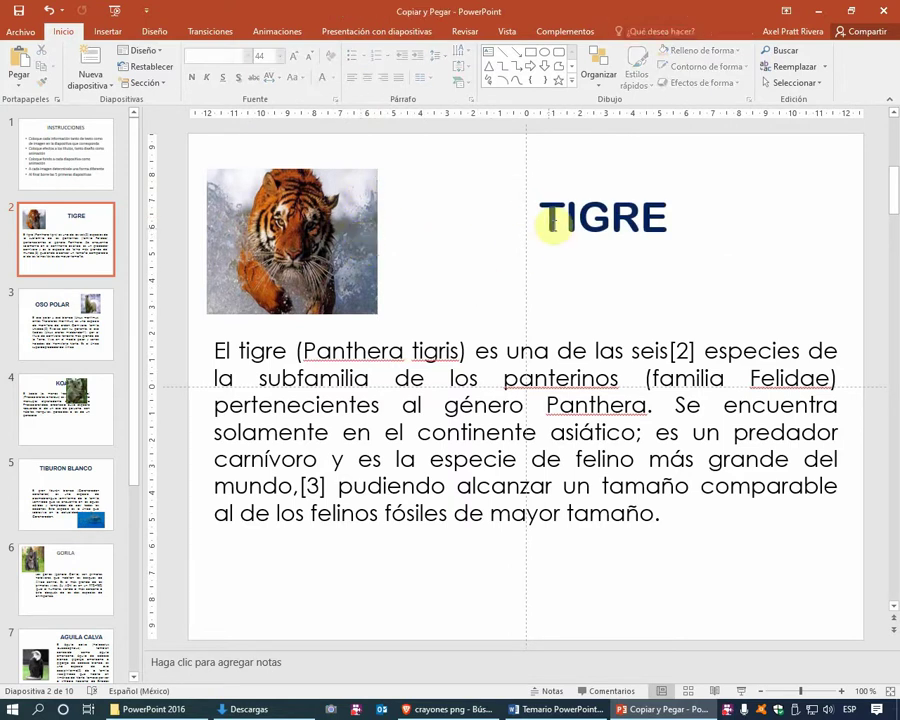
click(553, 222)
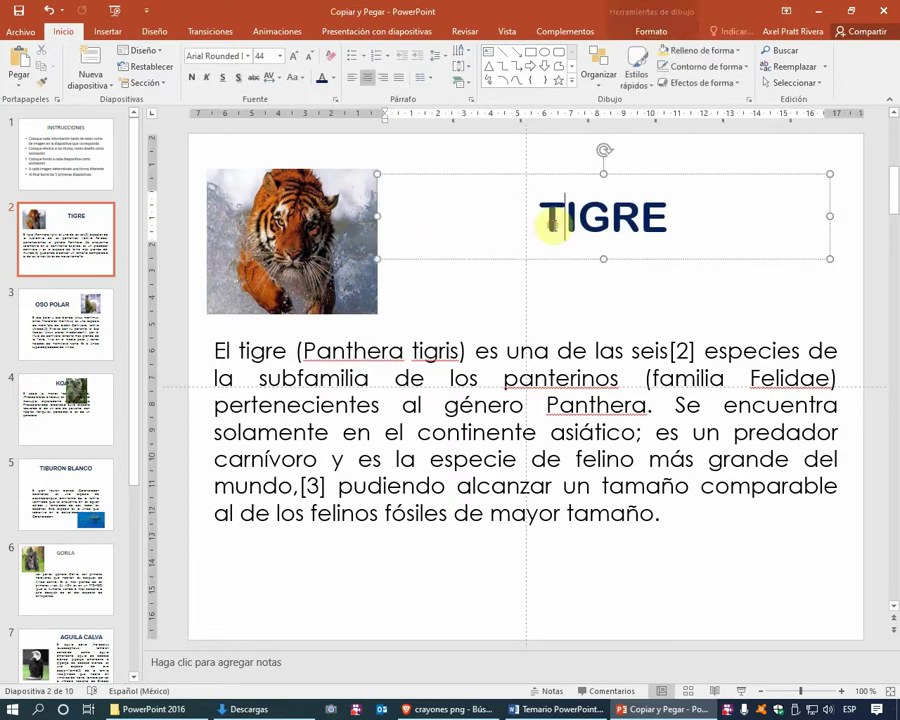
Middle-align the TIGRE title with the tiger photo and nudge the title slightly left
shift+click(315, 237)
click(676, 36)
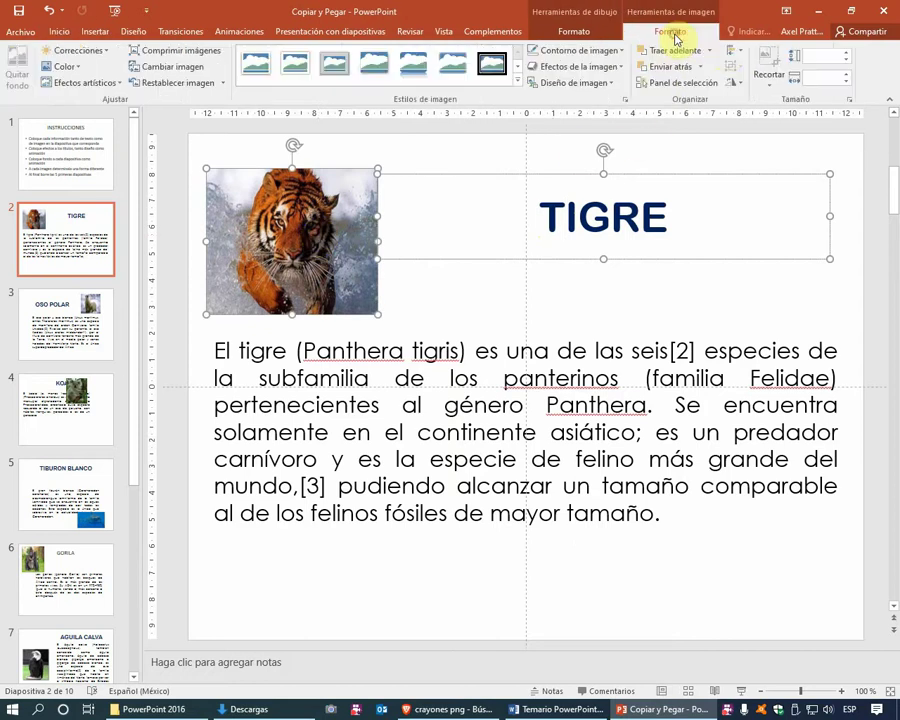
click(735, 53)
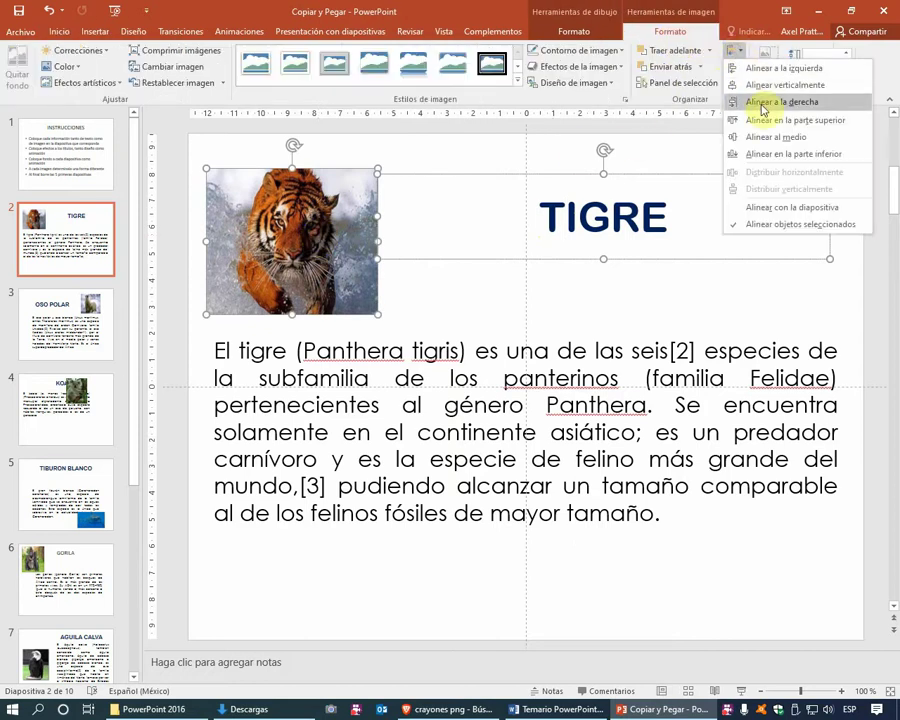
click(763, 135)
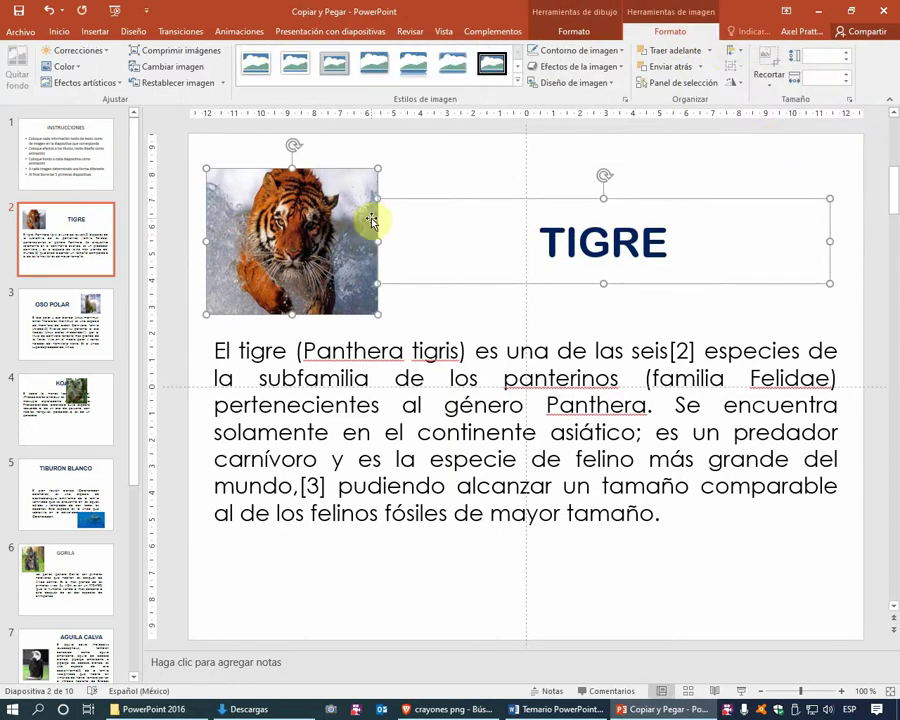
click(399, 187)
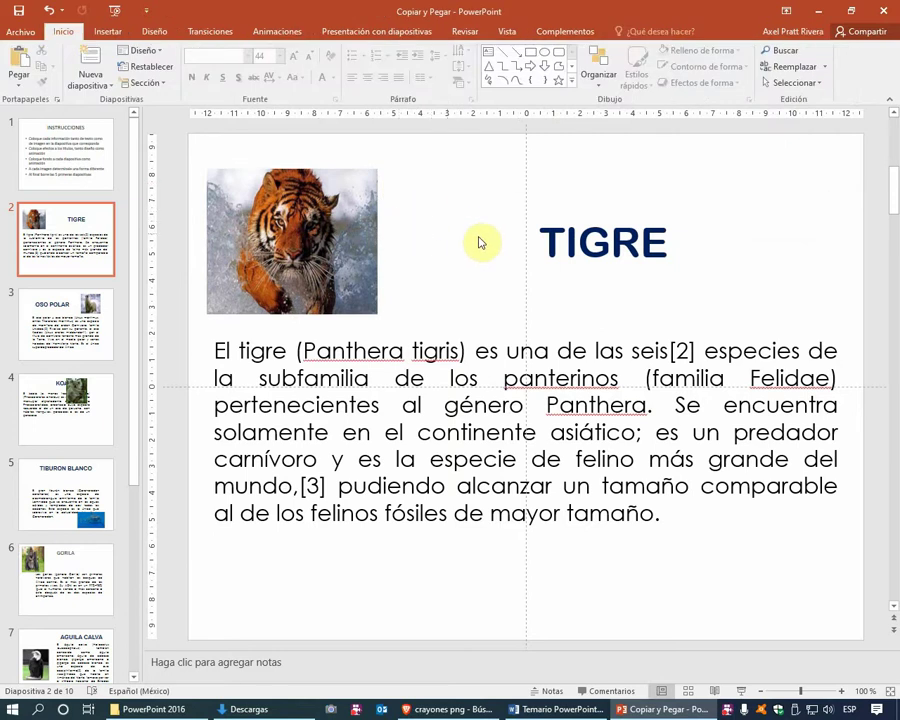
click(607, 240)
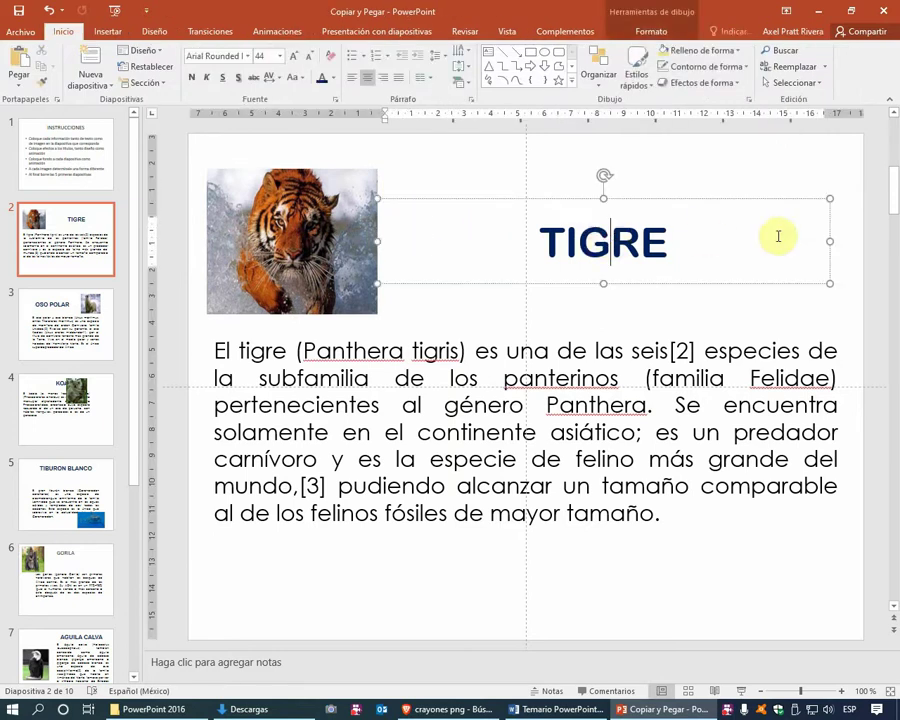
drag(822, 238, 823, 240)
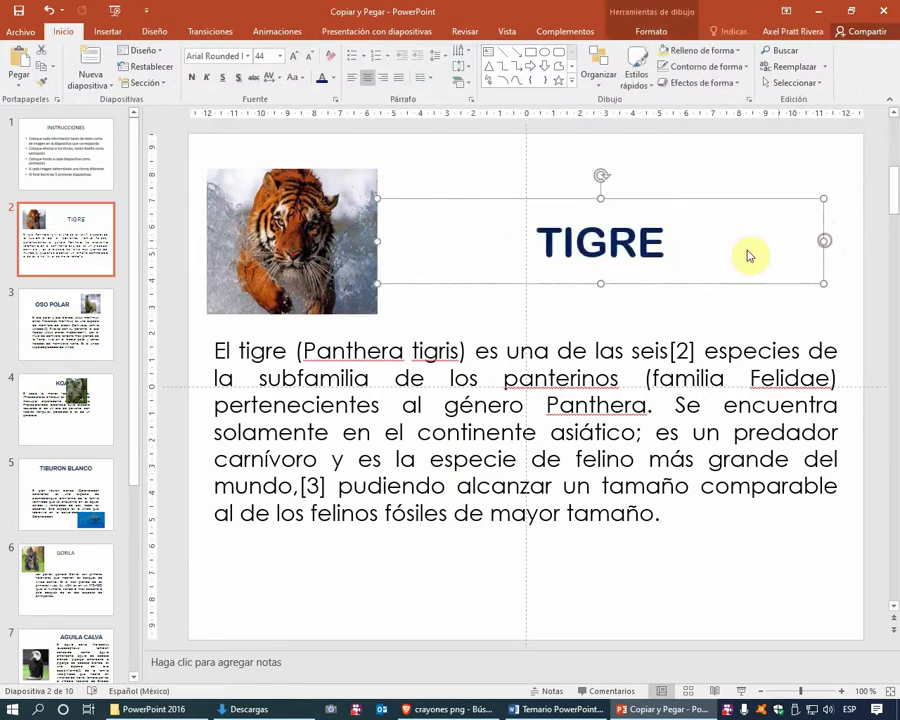
click(88, 318)
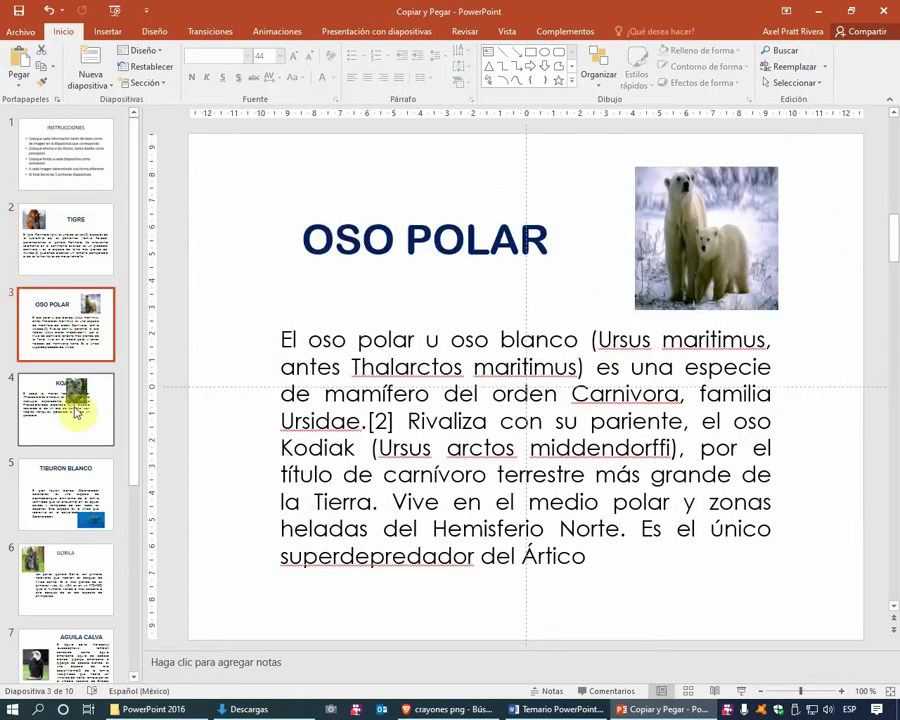
Move the koala photo below its text at lower right and narrow the koala text box
click(74, 411)
click(678, 277)
drag(678, 277, 786, 368)
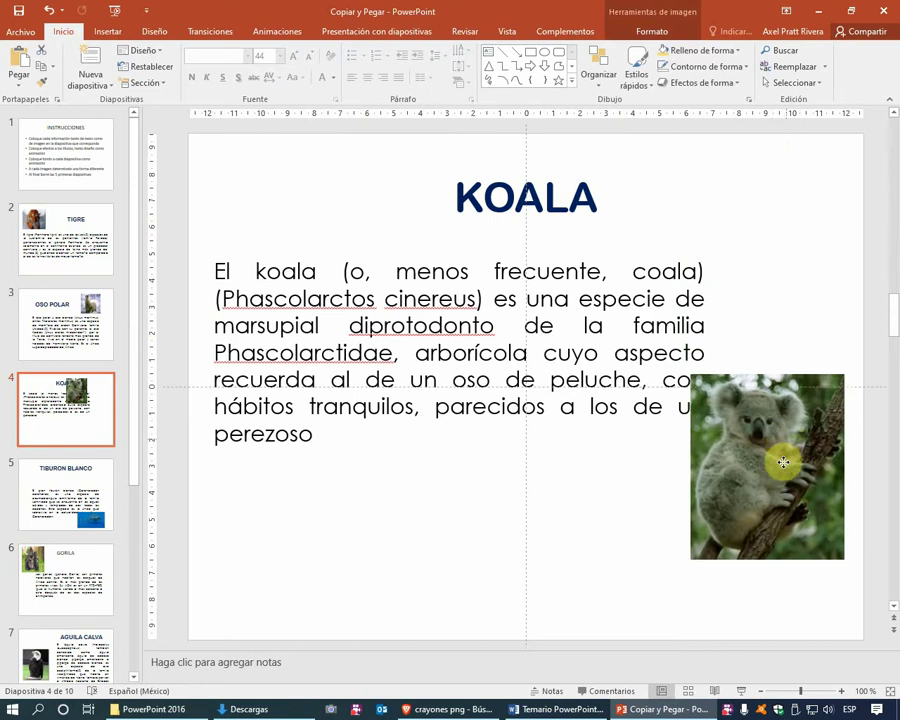
mouse_move(786, 368)
mouse_down()
mouse_move(783, 512)
mouse_move(796, 512)
mouse_up()
click(716, 352)
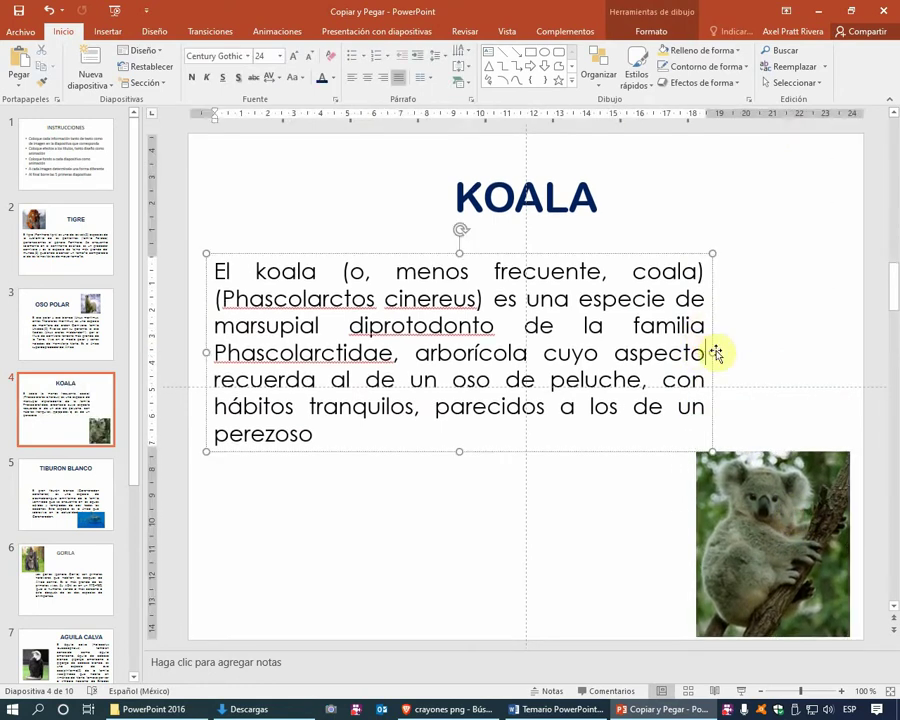
drag(713, 352, 697, 352)
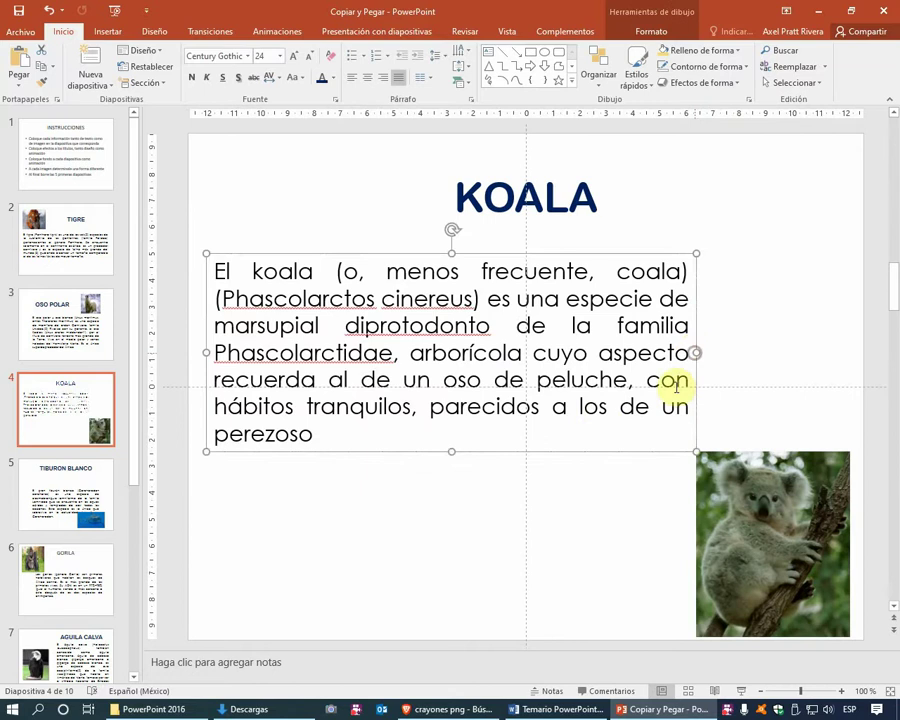
click(632, 500)
click(540, 198)
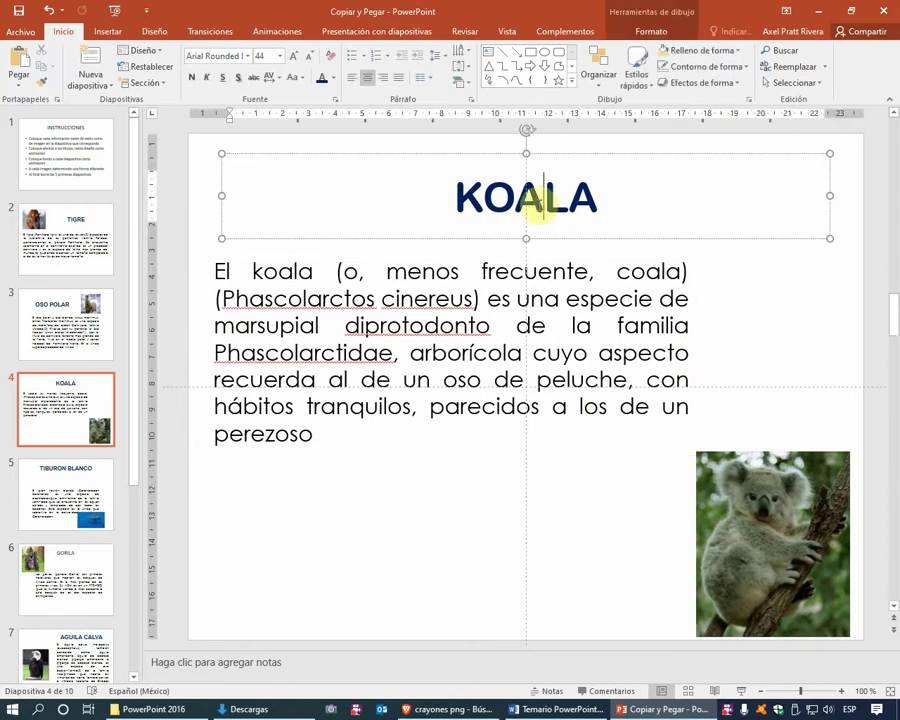
Move the shark photo under the TIBURON BLANCO title and centre it horizontally with Alinear al centro
click(82, 476)
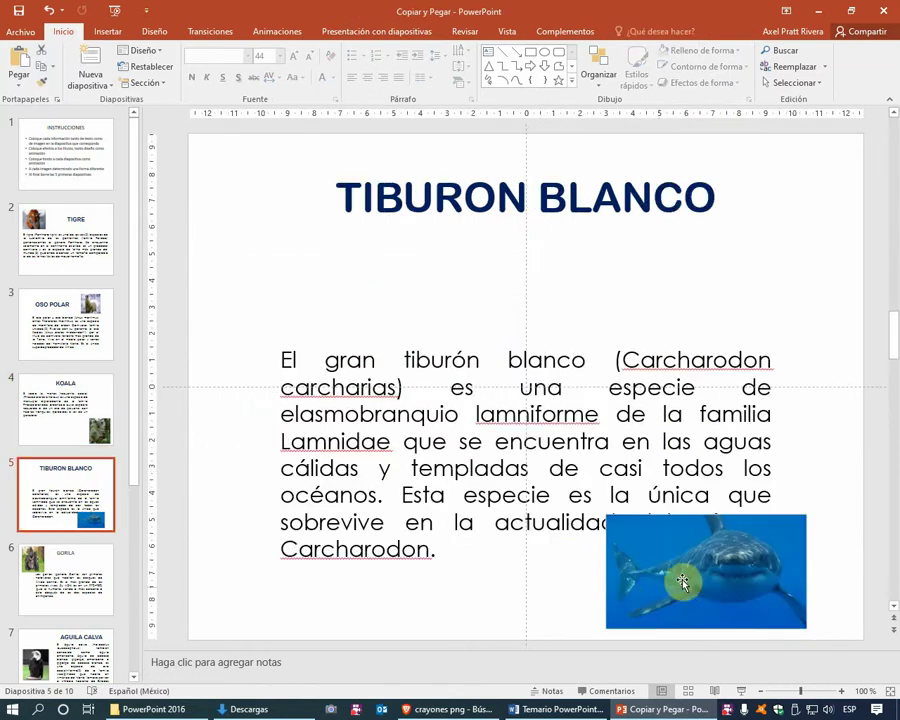
drag(690, 577, 427, 285)
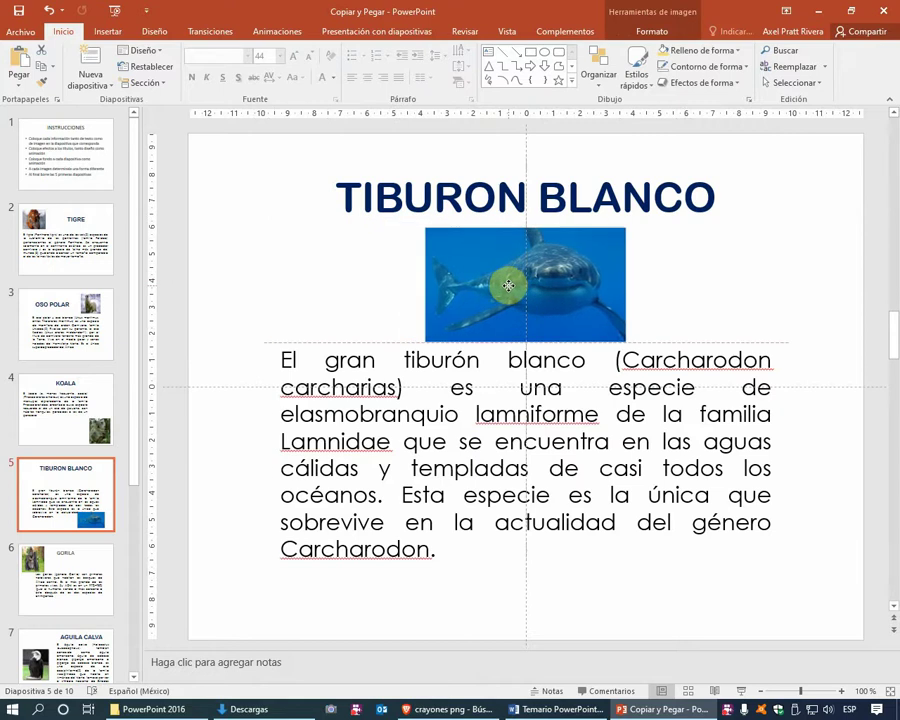
drag(427, 285, 577, 284)
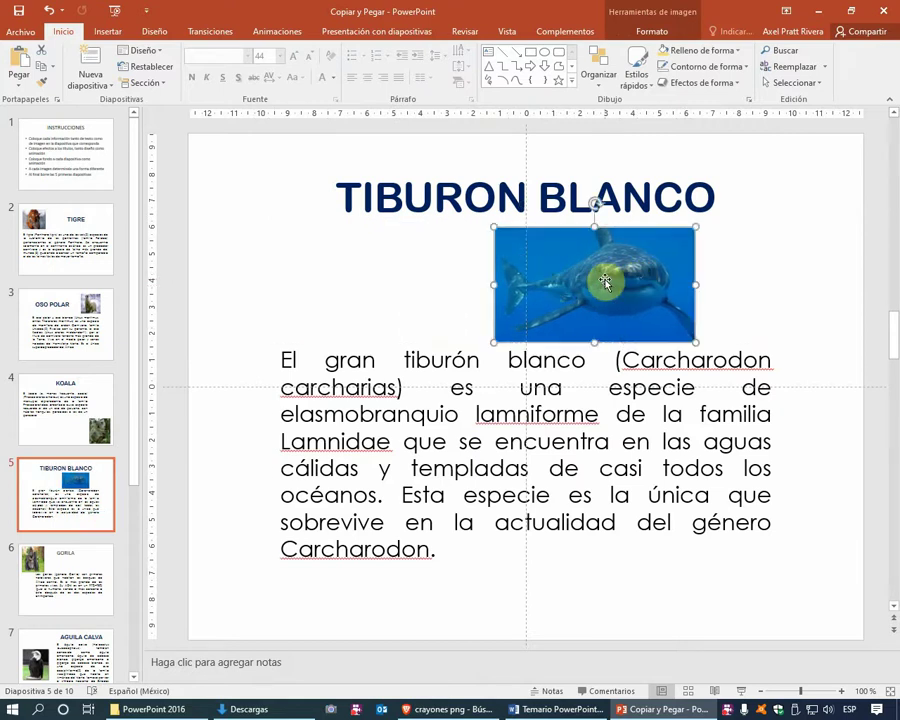
click(668, 32)
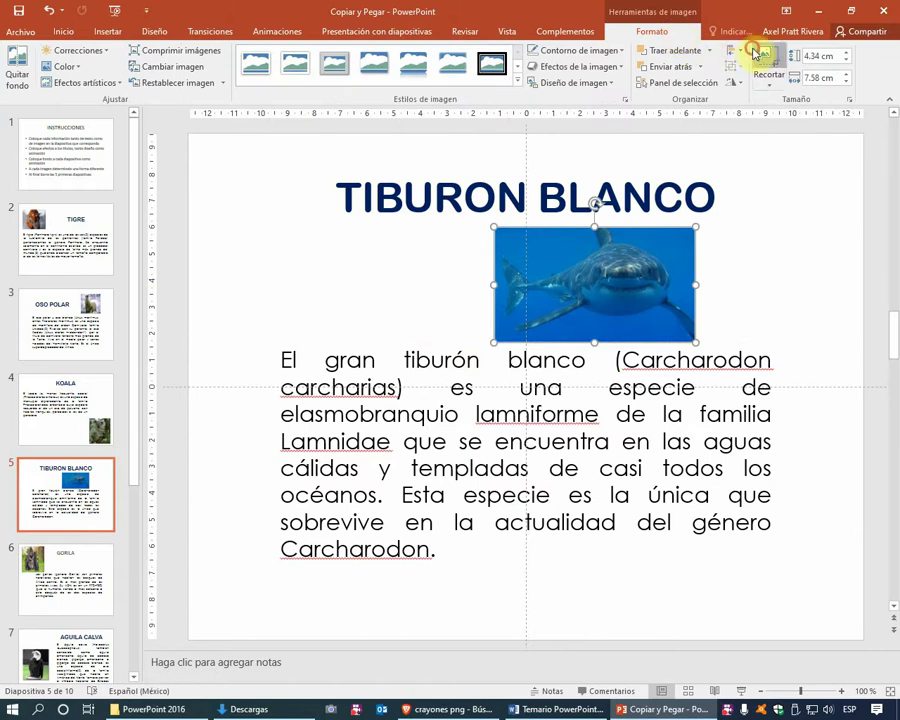
click(742, 52)
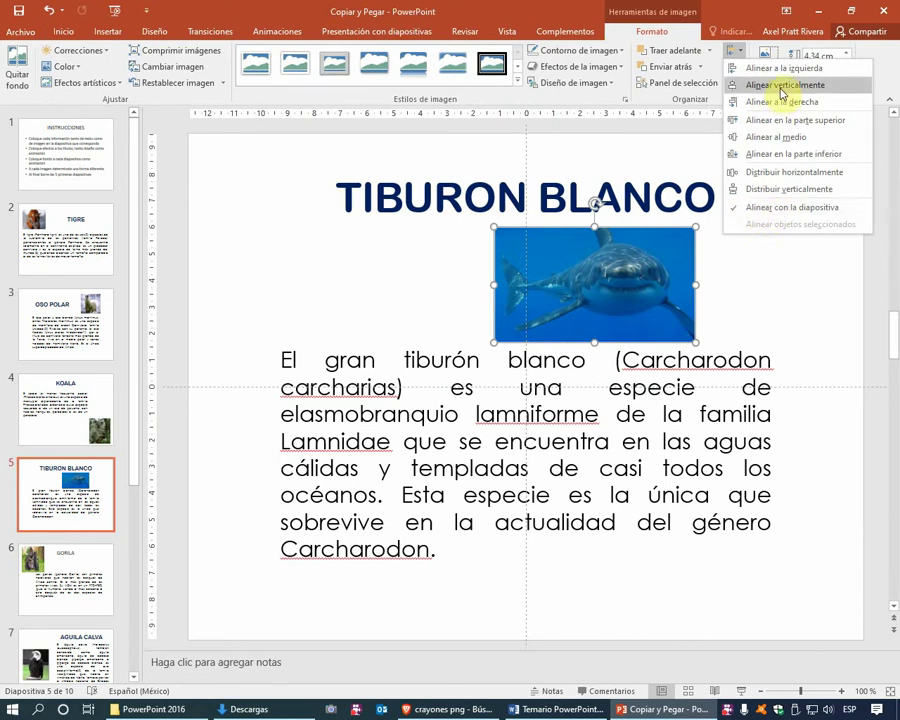
click(776, 86)
click(703, 239)
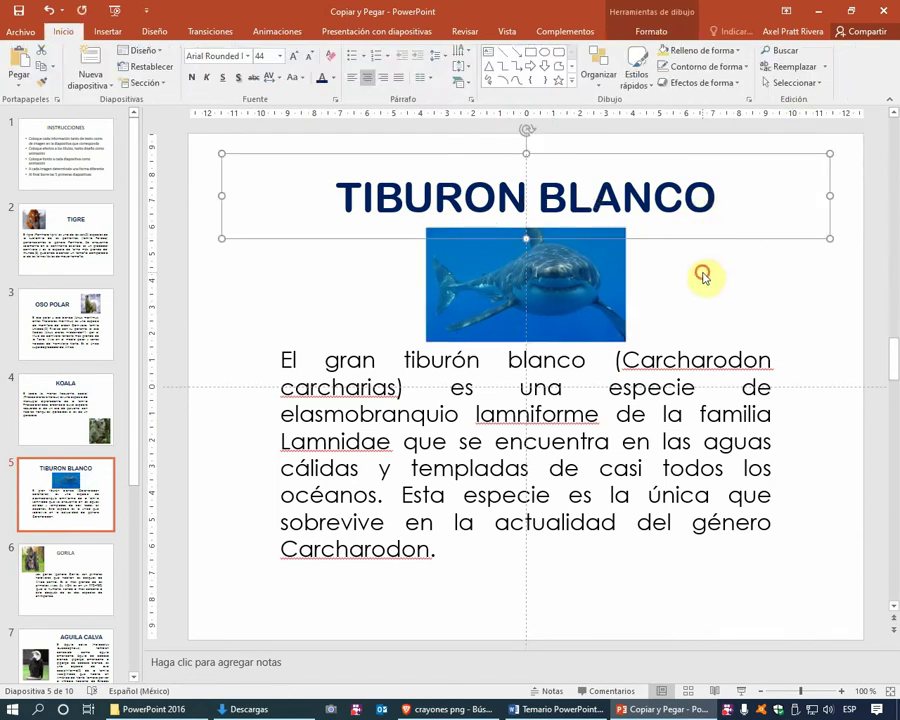
click(706, 275)
On the GORILA slide, middle-align the title with the gorilla photo and resize the title box beside it
scroll(78, 410, down, 2)
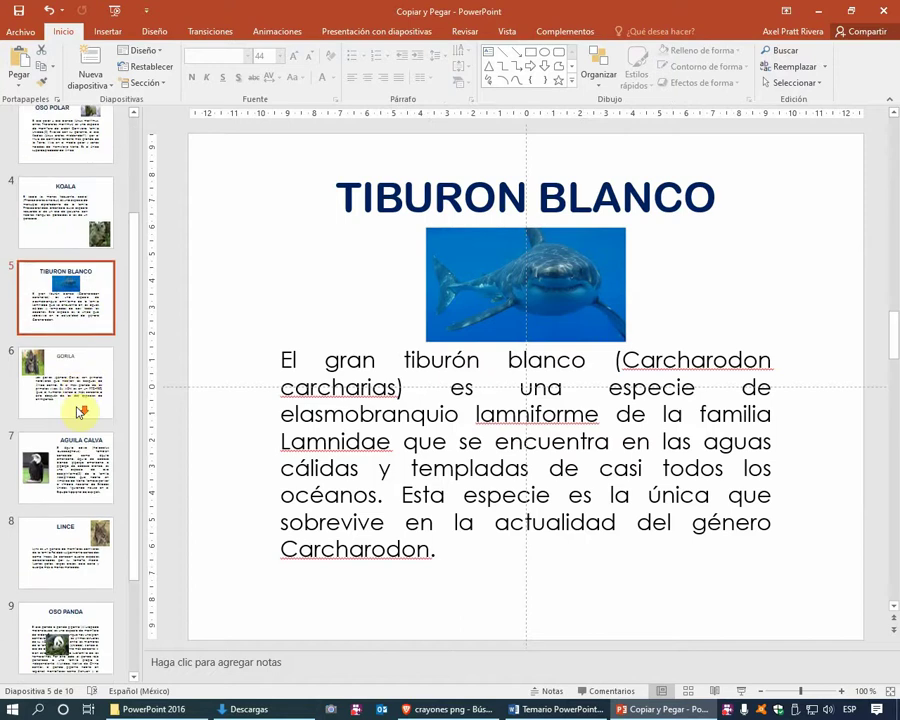
scroll(72, 300, down, 2)
click(72, 296)
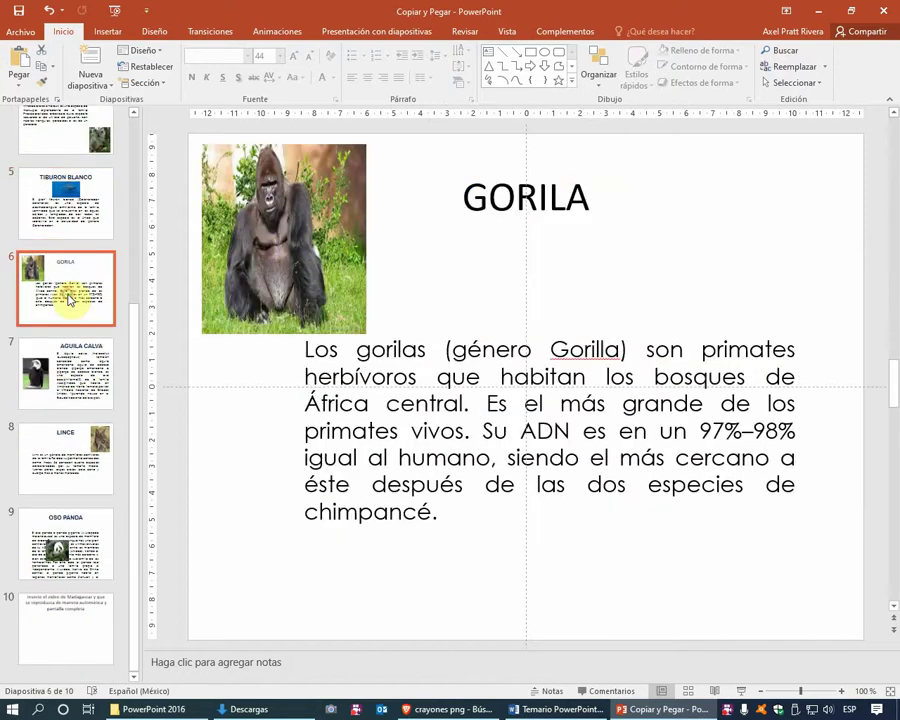
click(294, 240)
click(488, 196)
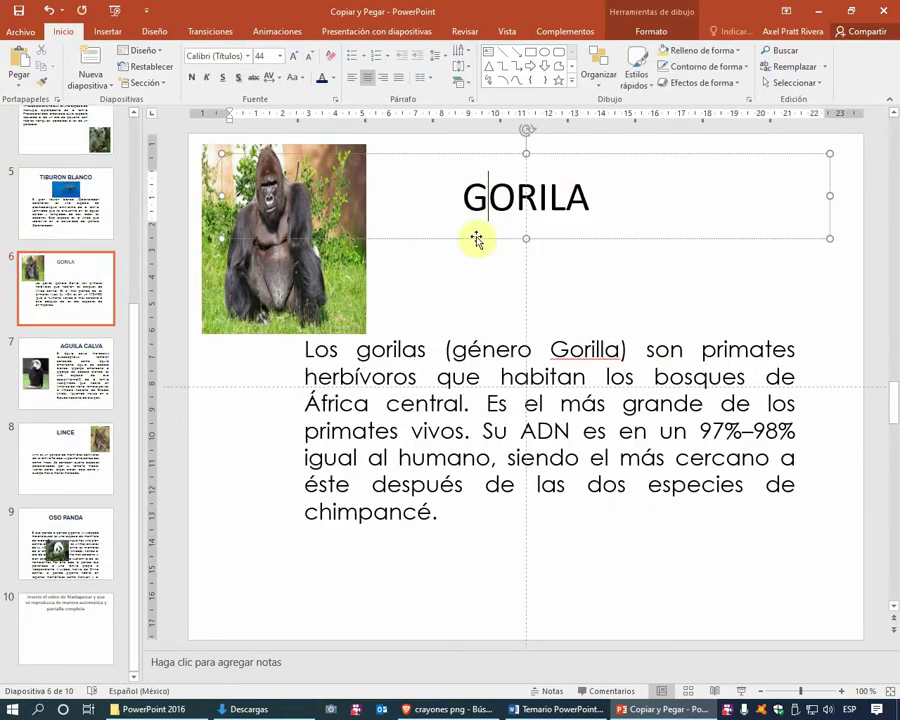
ctrl+click(350, 277)
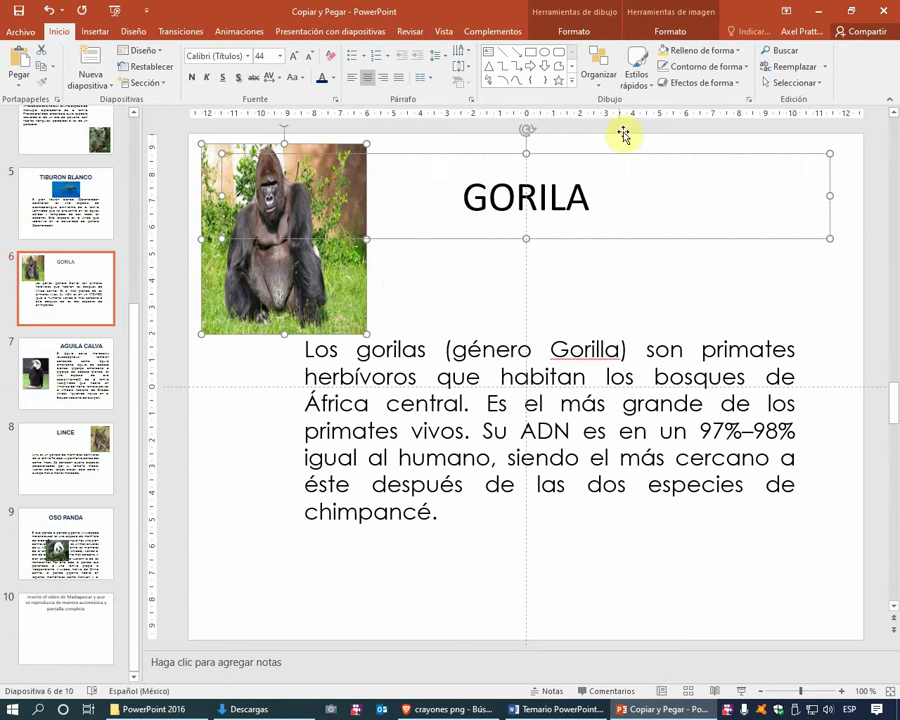
click(671, 32)
click(735, 51)
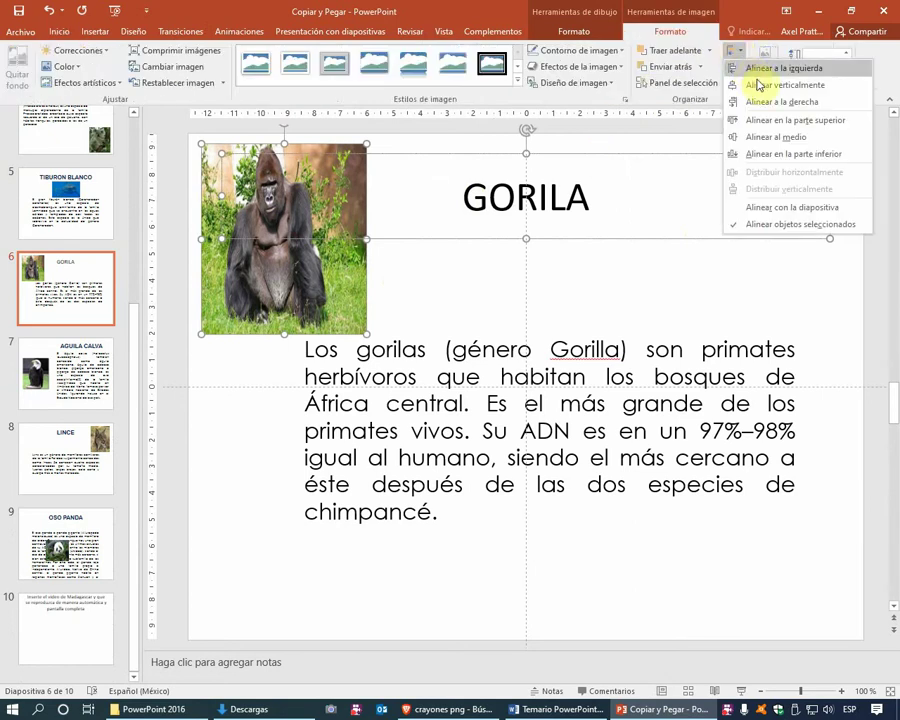
click(776, 137)
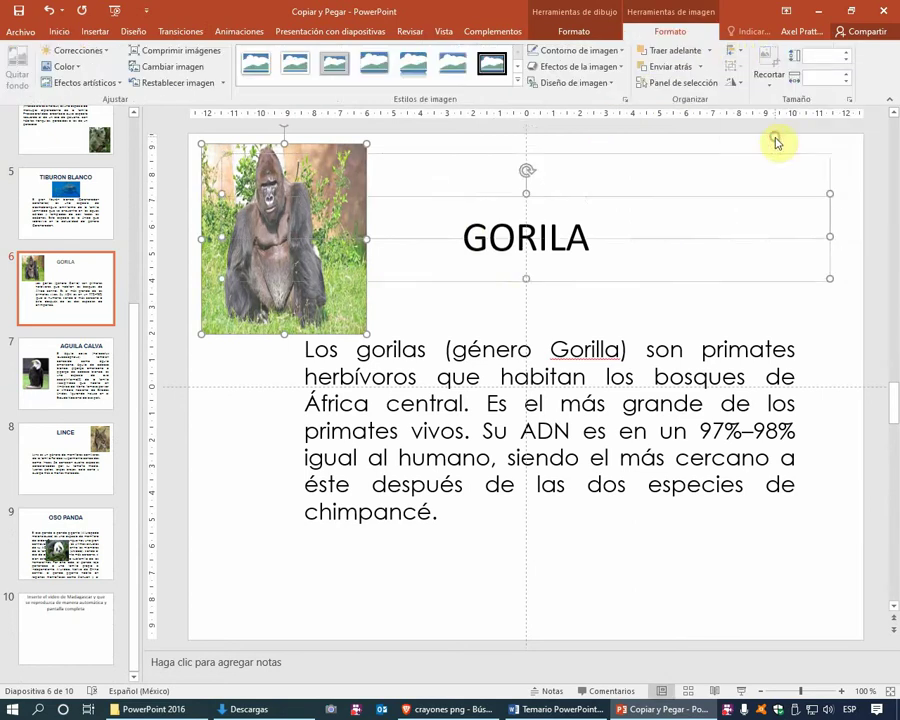
click(489, 240)
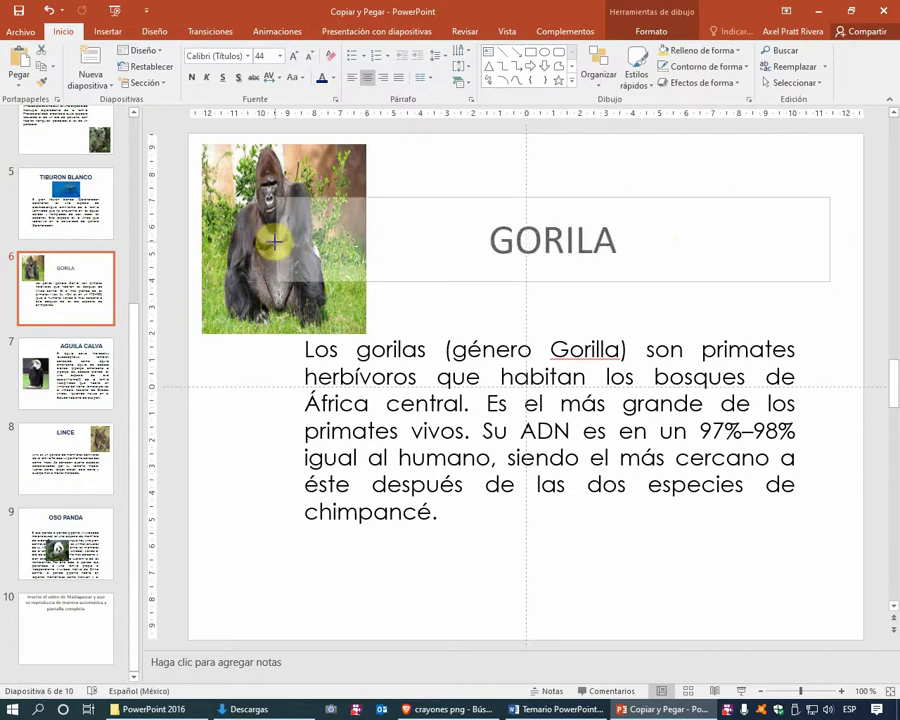
drag(310, 238, 377, 236)
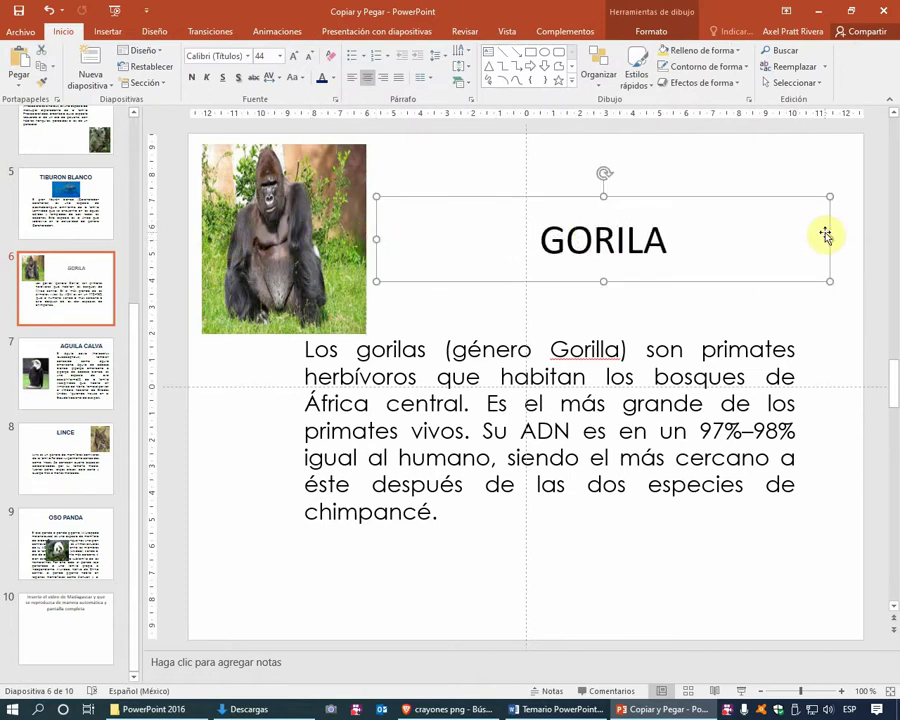
drag(828, 235, 800, 245)
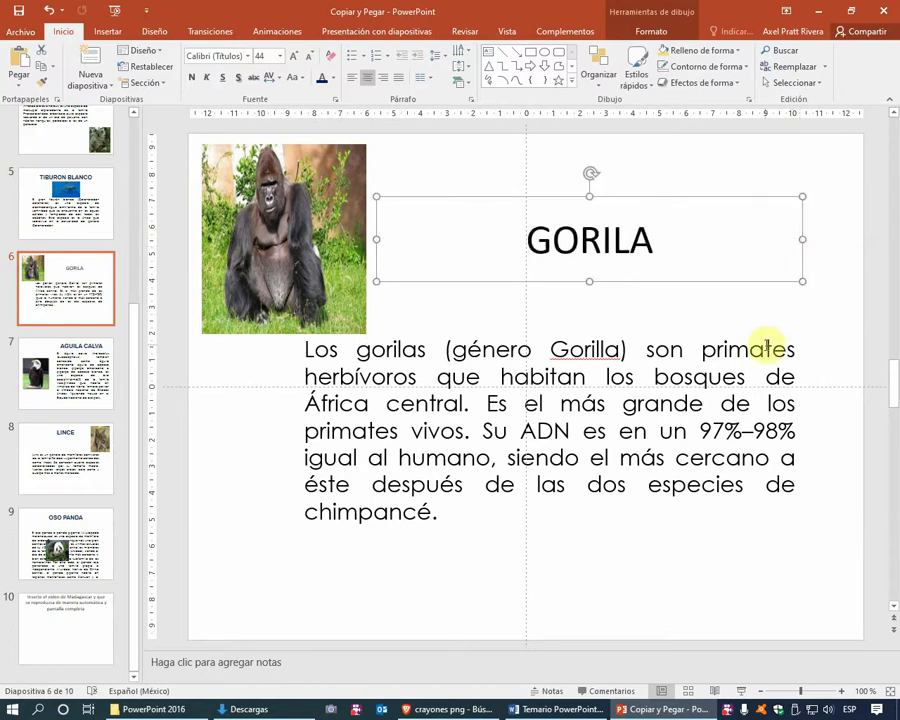
Widen the gorilla body text leftward beneath the photo and nudge it slightly lower
click(767, 347)
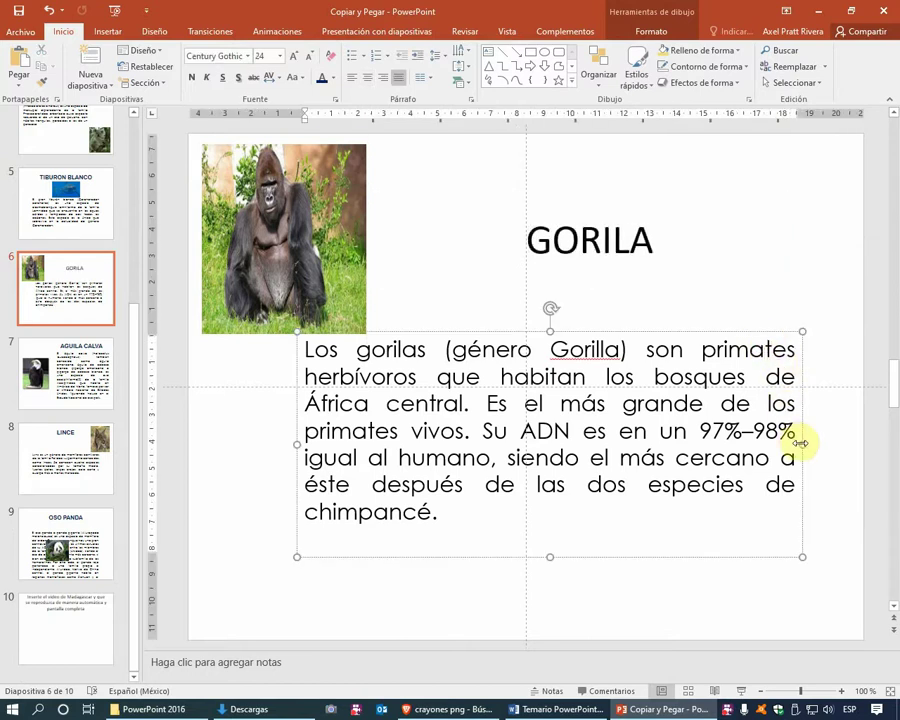
drag(800, 441, 800, 441)
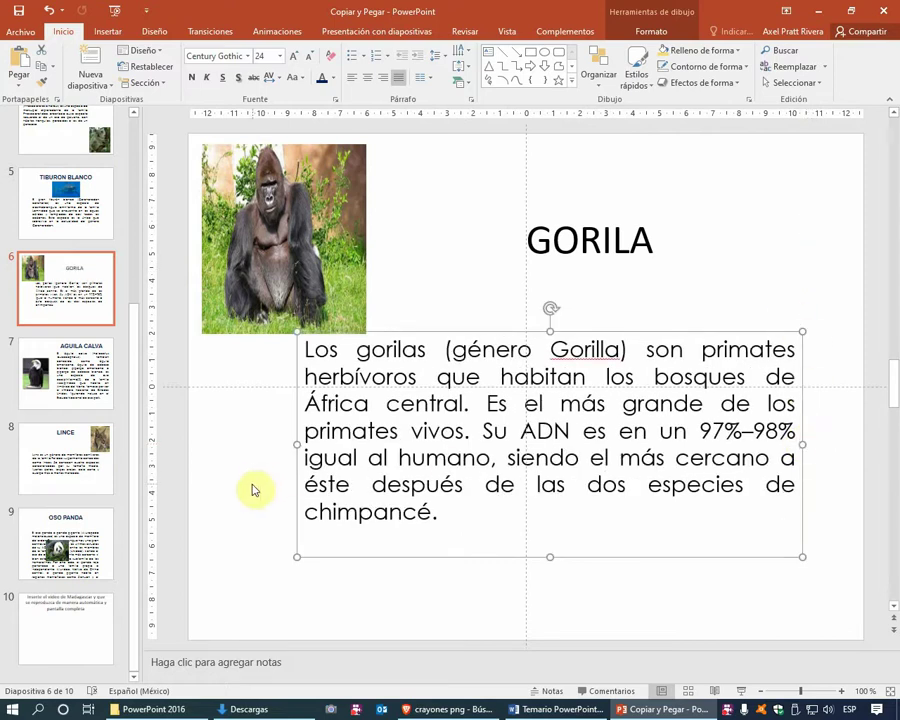
drag(291, 443, 201, 440)
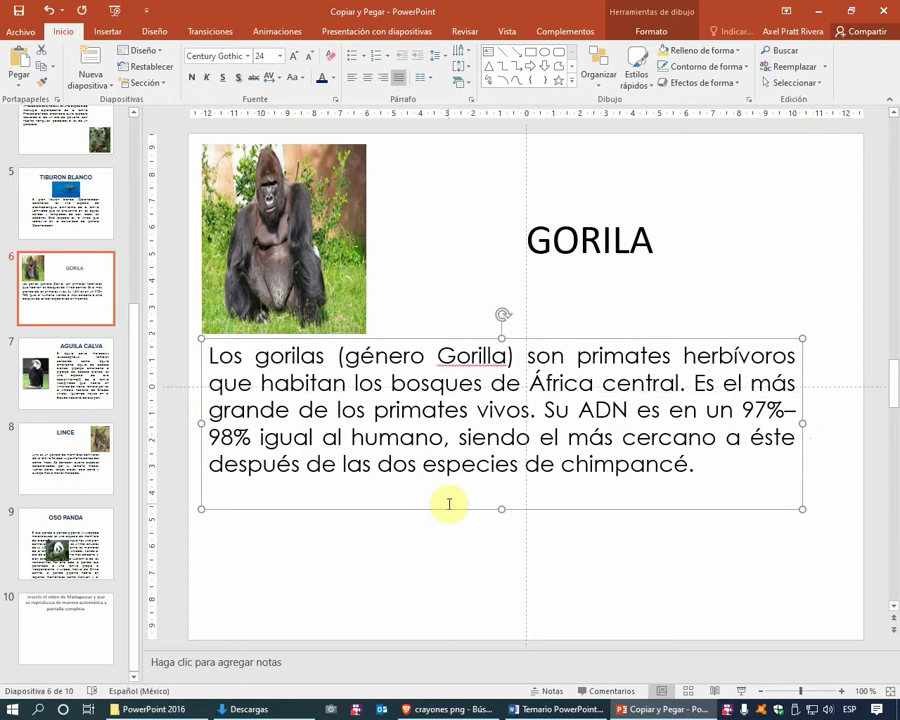
key(Down)
key(Down)
key(Down)
key(Up)
key(Up)
key(Down)
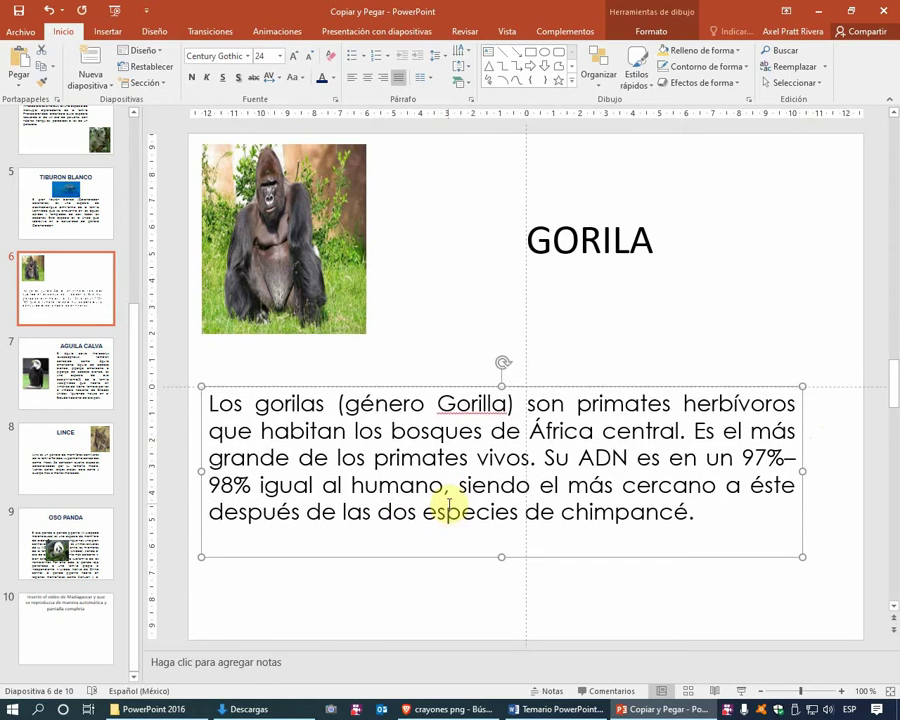
click(448, 312)
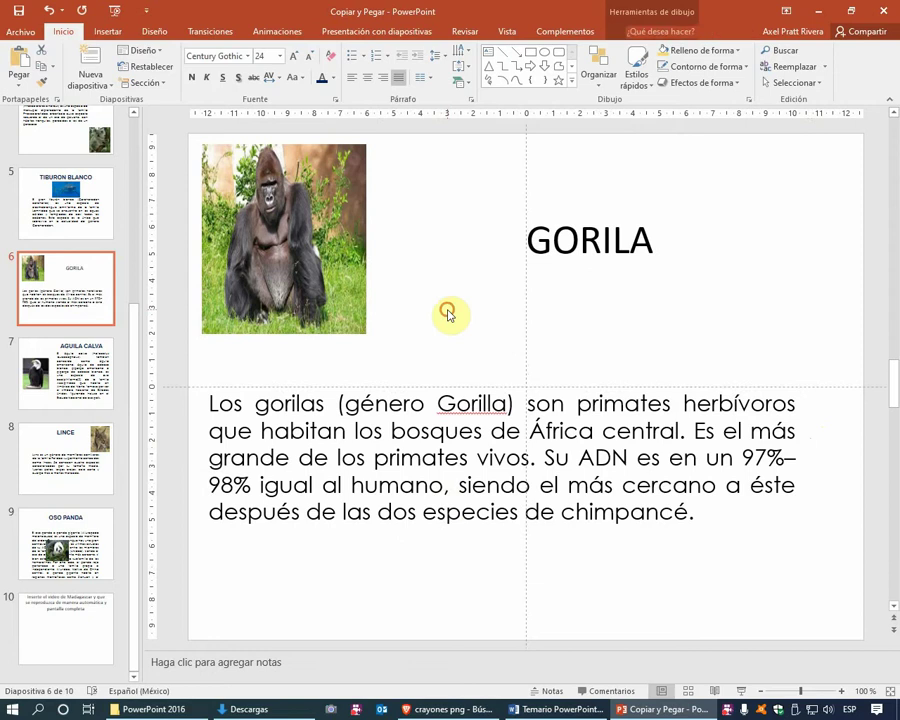
click(65, 380)
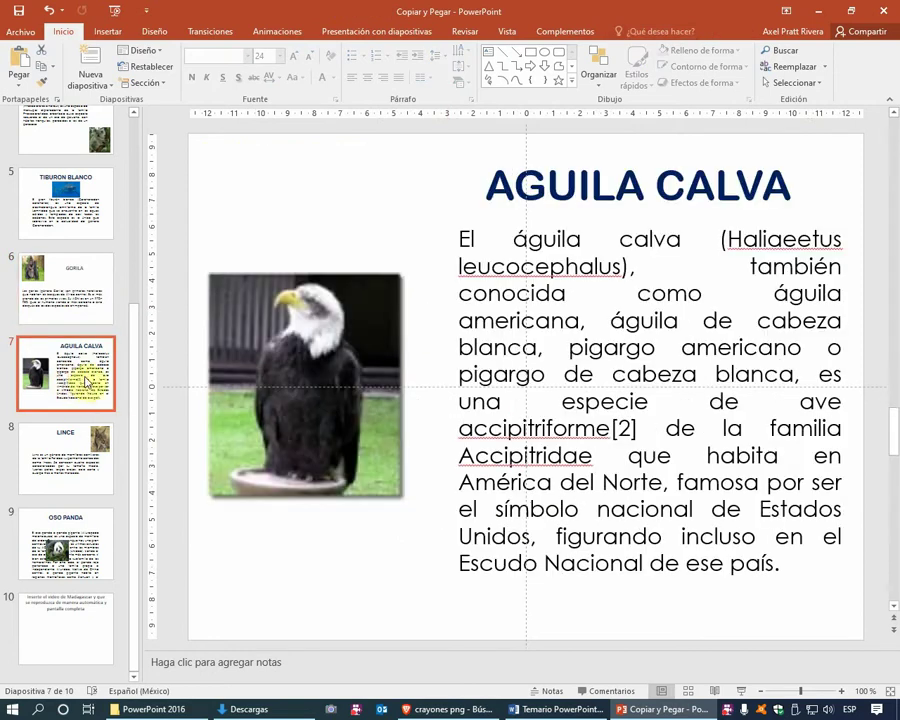
Move the AGUILA CALVA title above the eagle photo, break it before CALVA, and nudge the photo
click(537, 187)
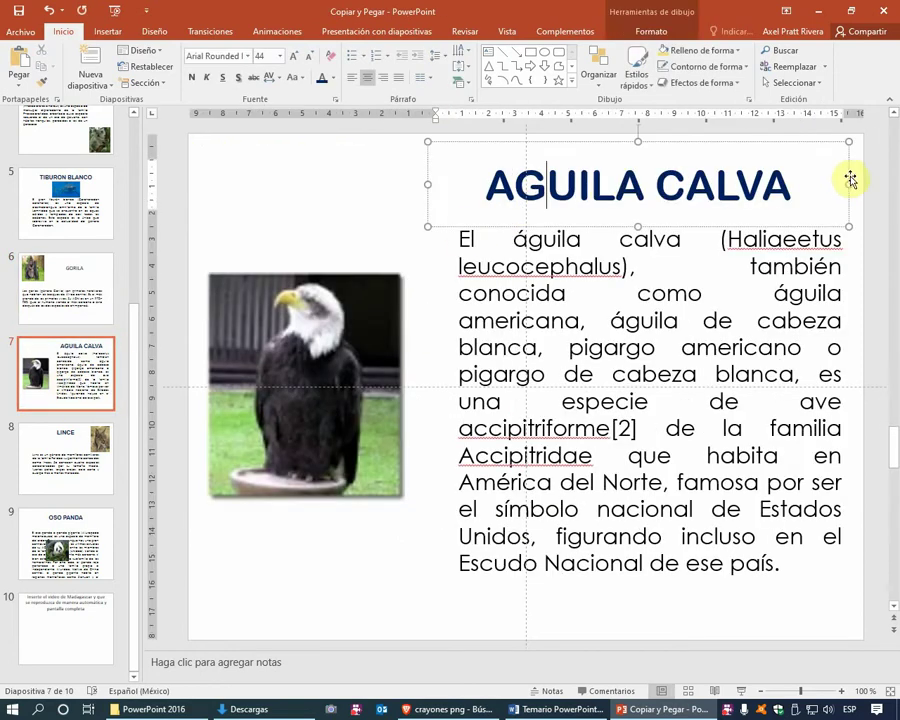
drag(846, 180, 607, 177)
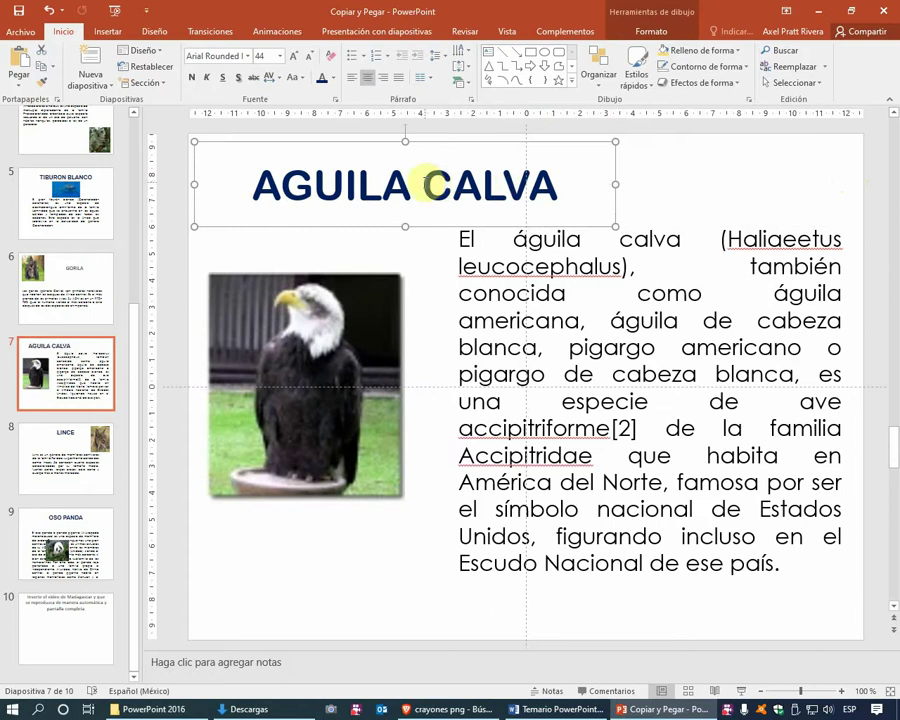
click(424, 186)
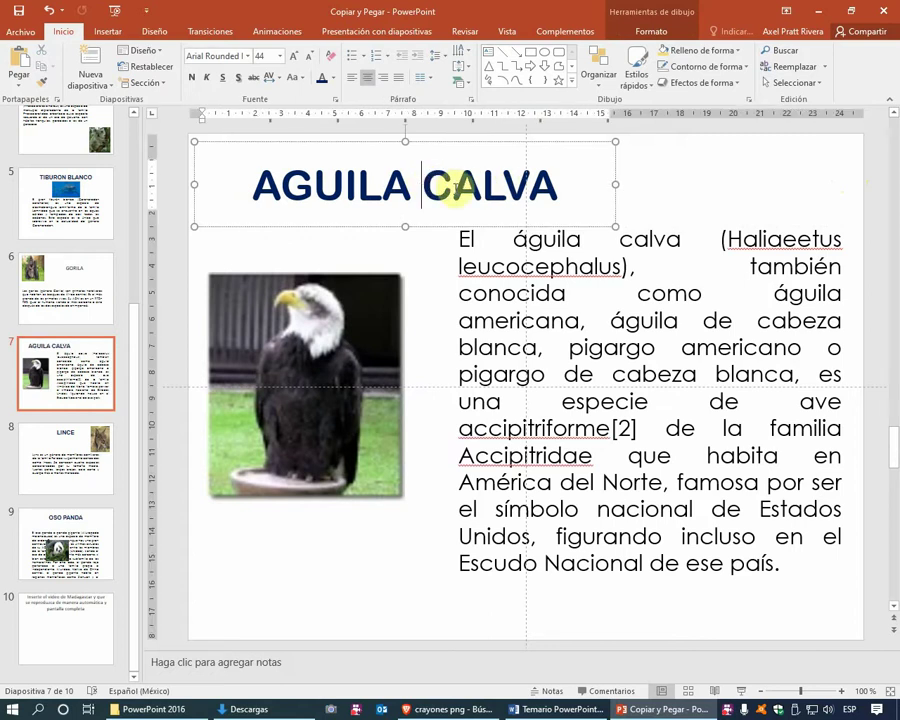
key(Return)
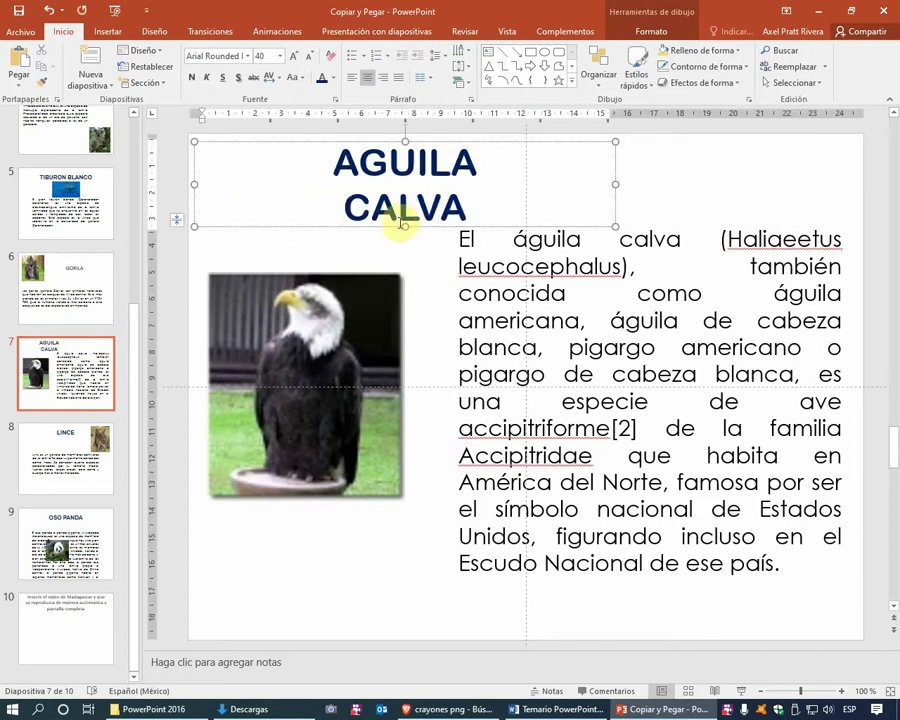
drag(405, 226, 405, 253)
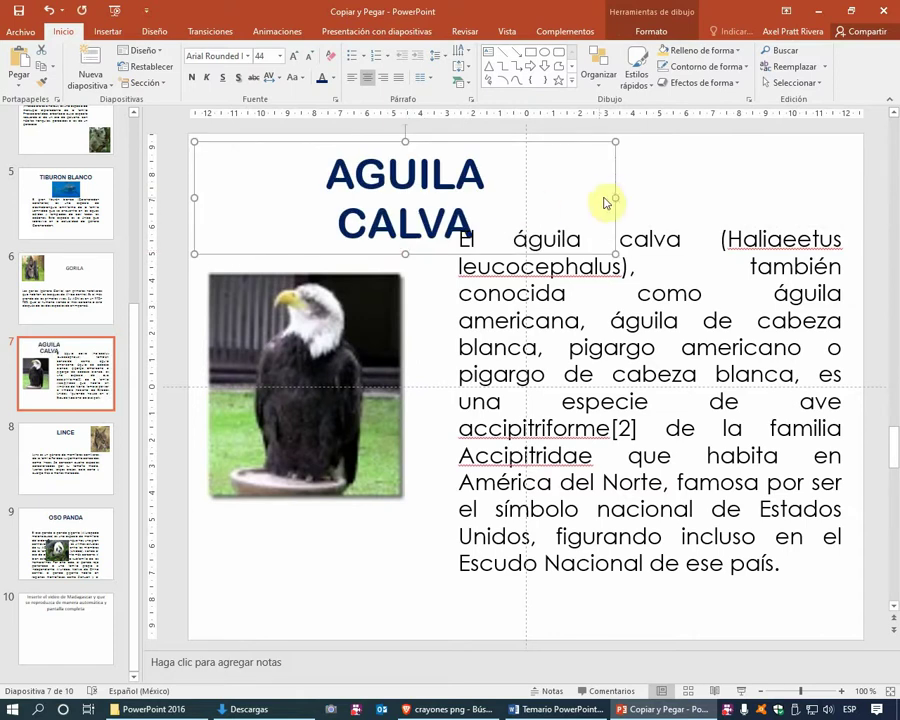
mouse_move(615, 196)
mouse_down()
mouse_move(428, 204)
mouse_move(432, 182)
mouse_up()
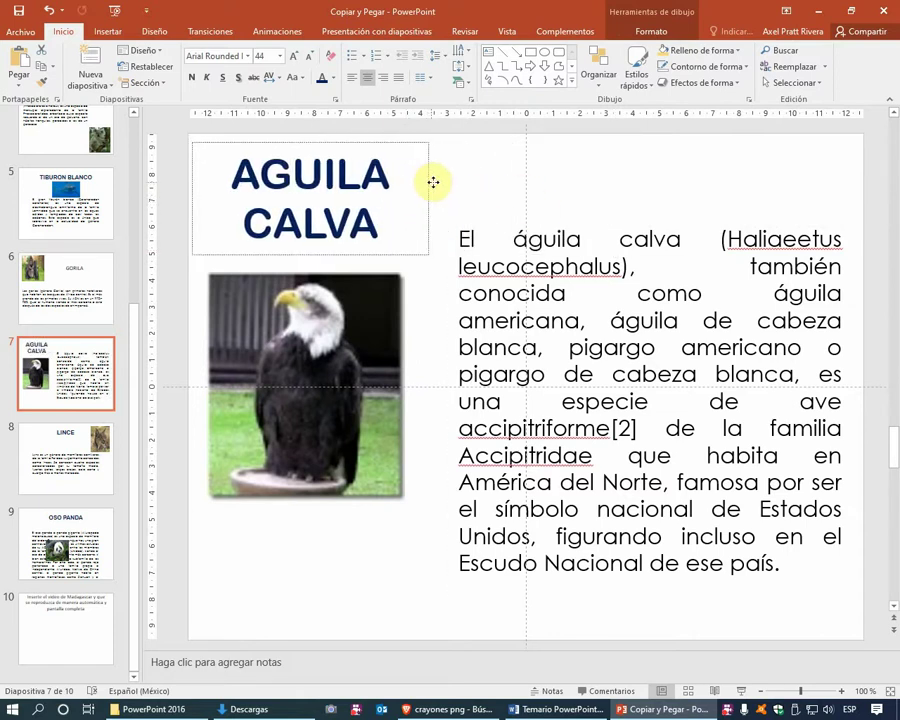
drag(365, 350, 371, 371)
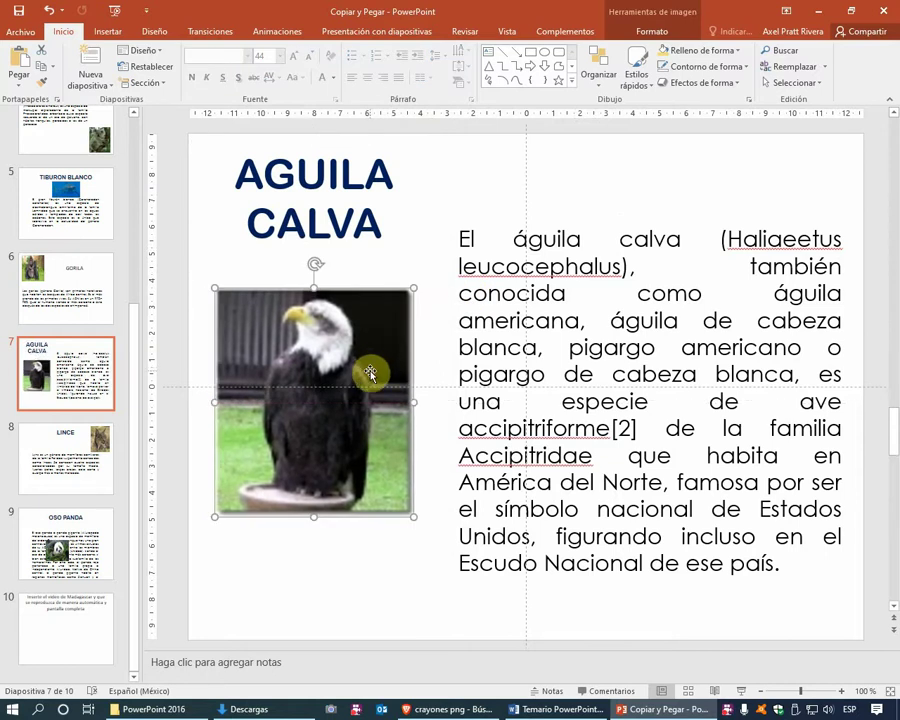
click(108, 436)
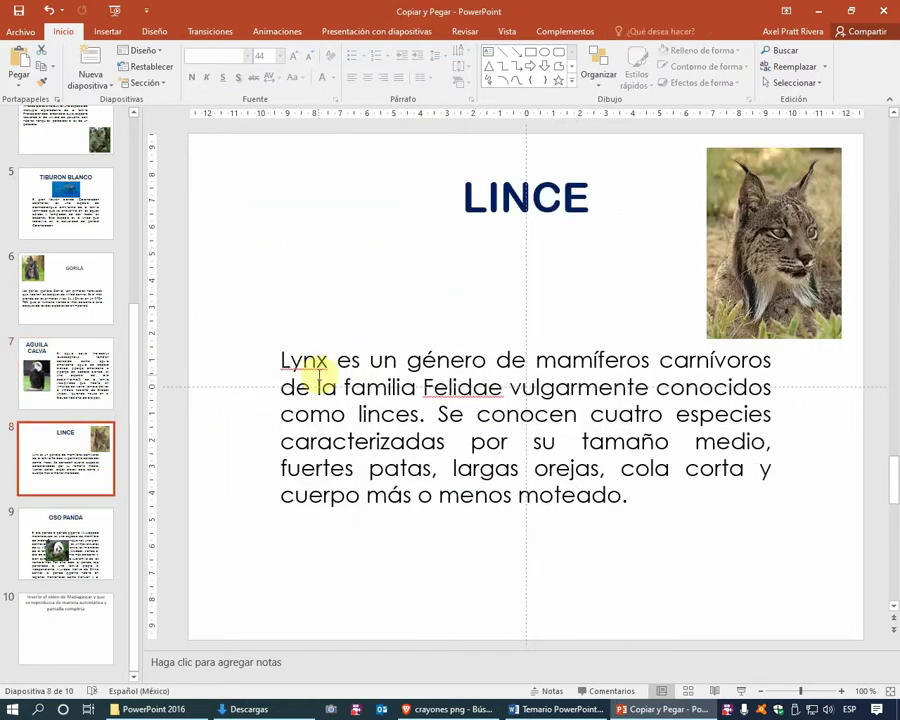
Change 'Lynx' to 'Lince' in the lynx description and add Felidae to the dictionary
click(321, 368)
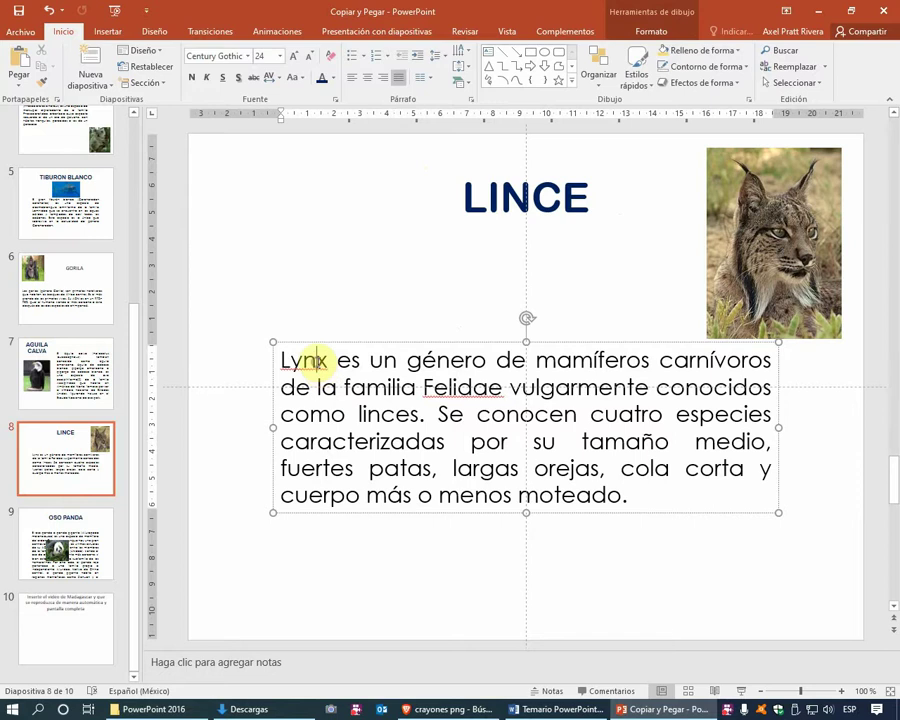
right_click(316, 362)
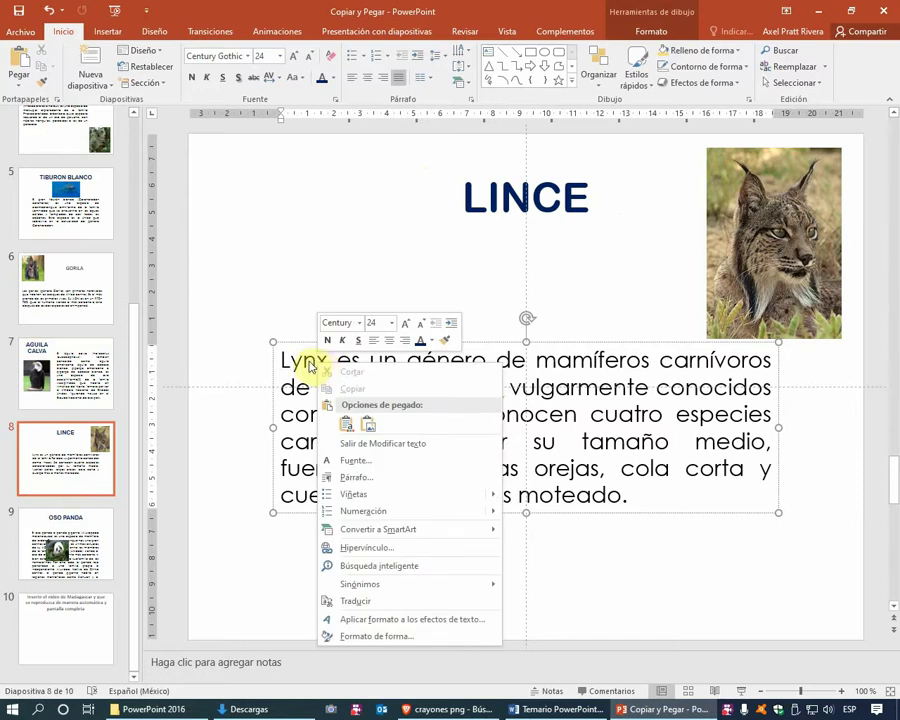
click(311, 361)
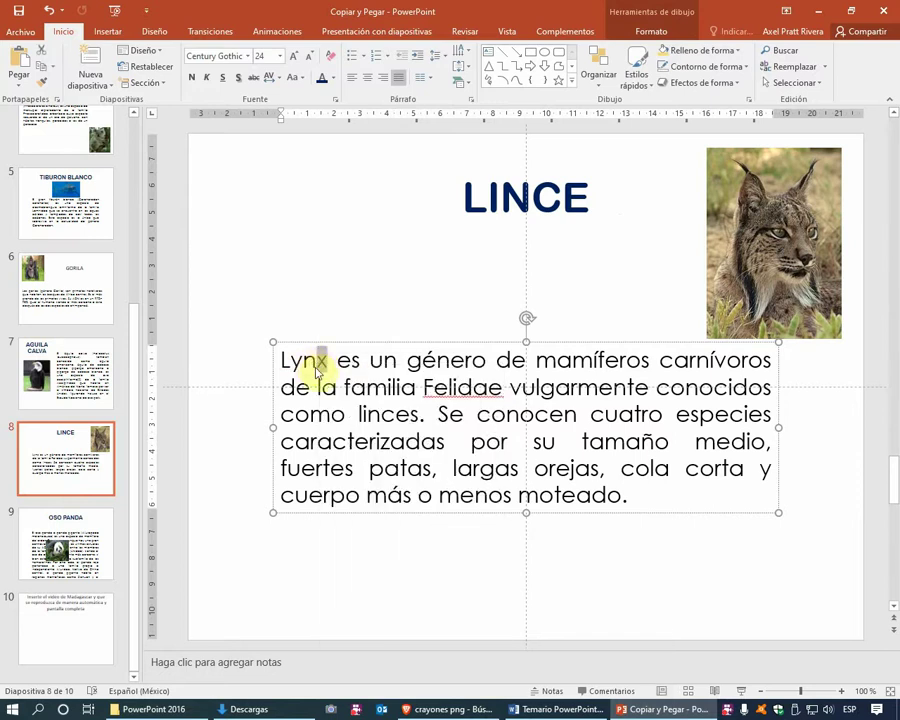
text(ce)
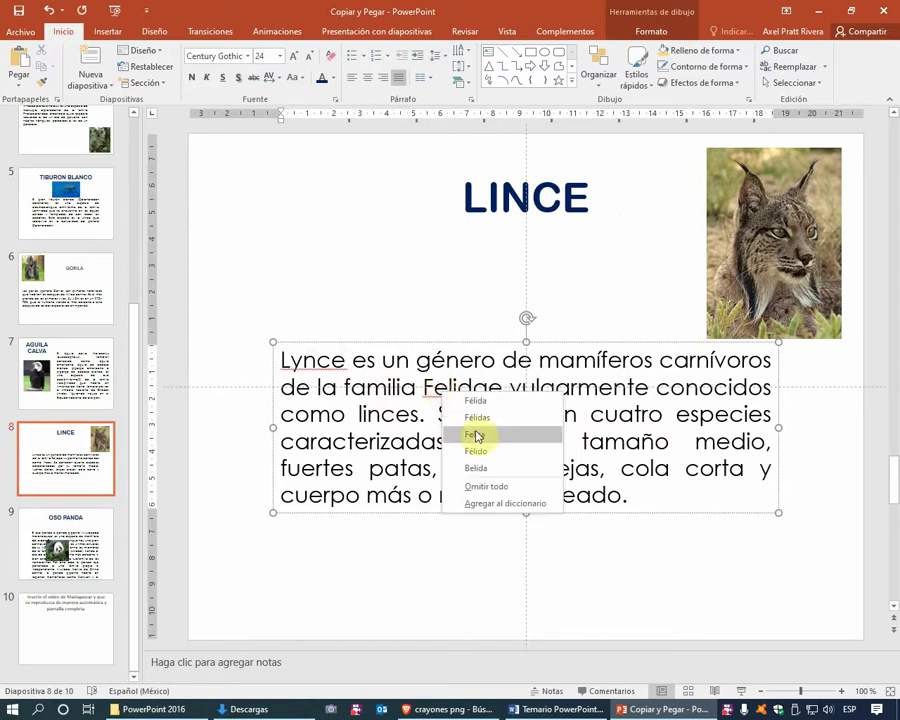
click(505, 502)
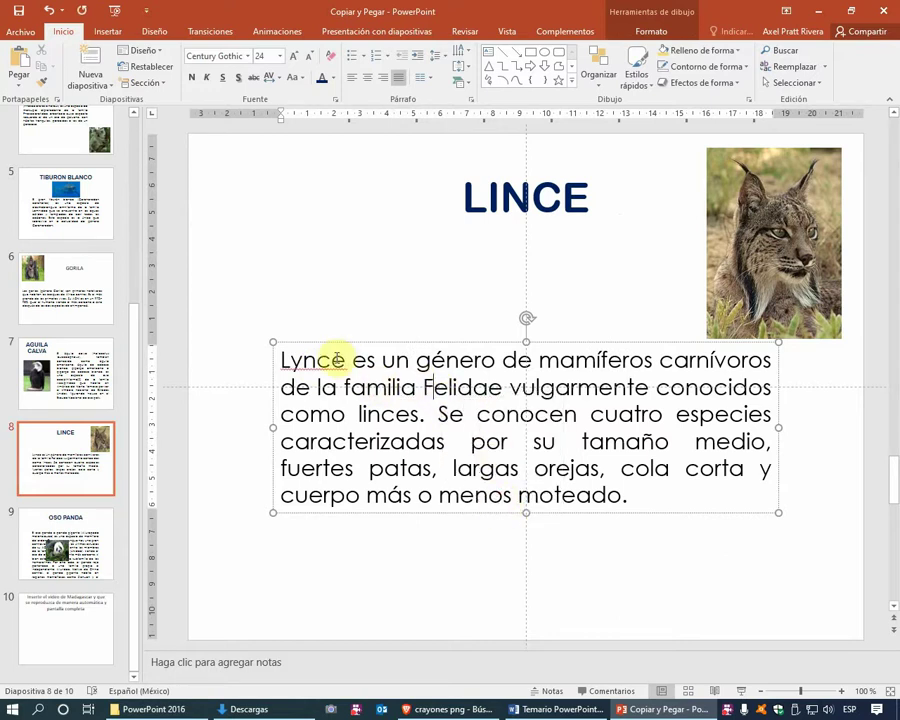
right_click(325, 358)
click(301, 367)
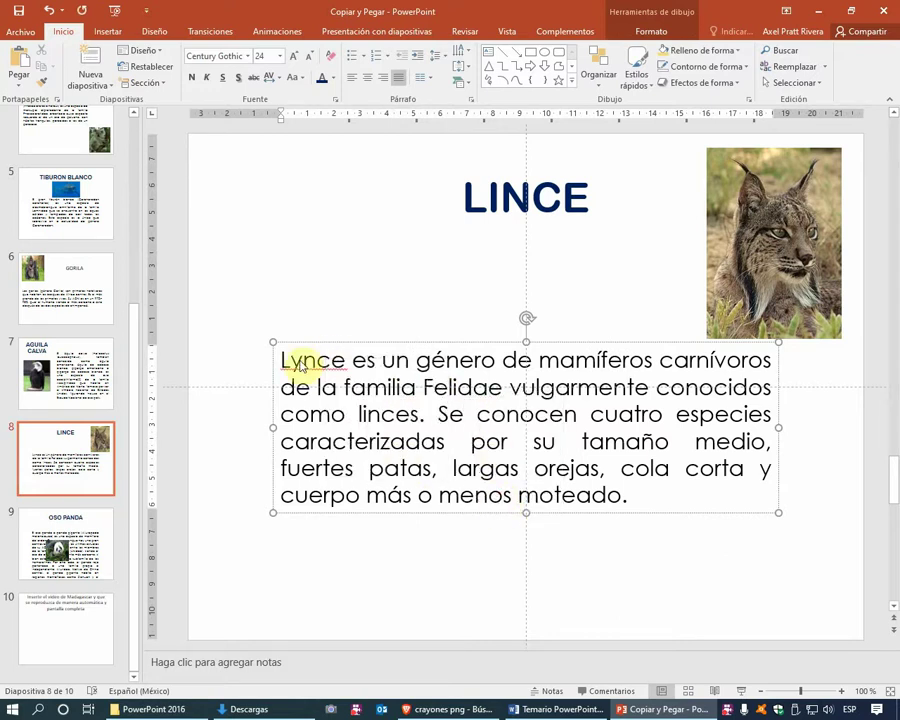
key(BackSpace)
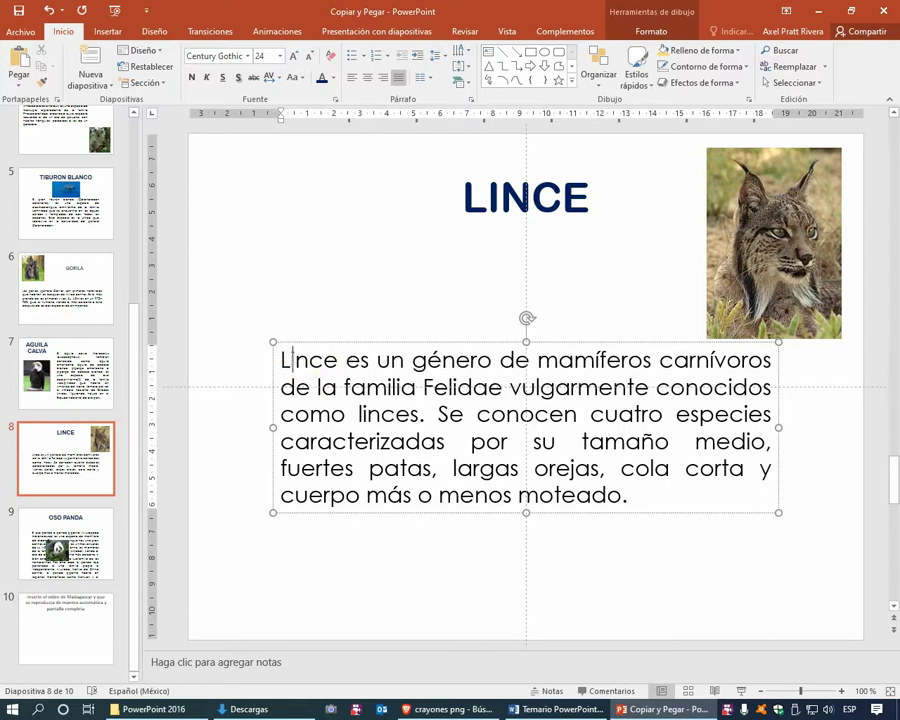
text(i)
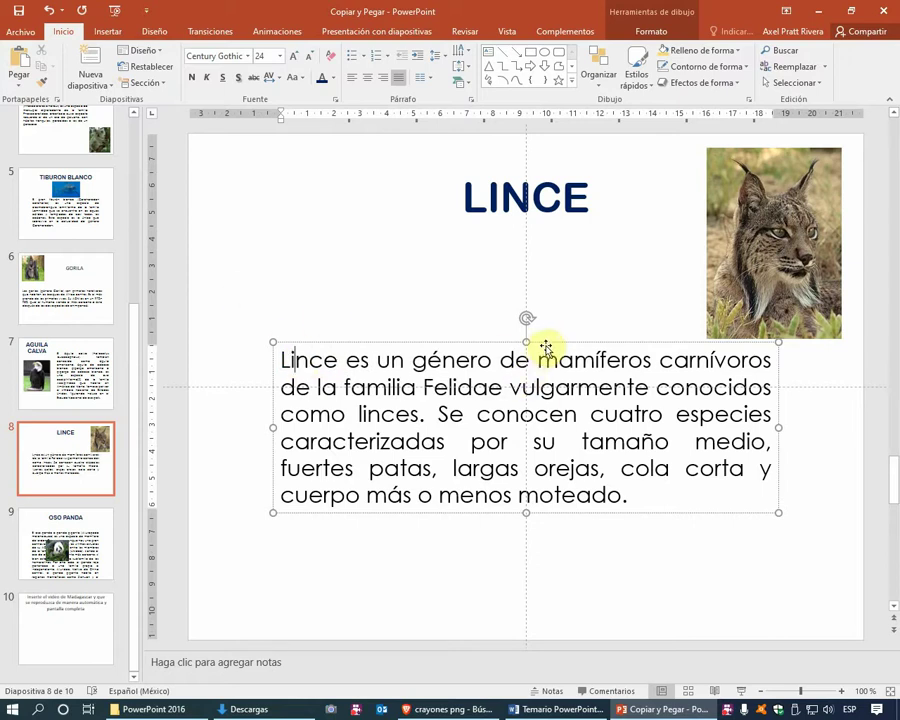
Narrow the lynx description into a tall column on the slide's left side
drag(775, 428, 525, 408)
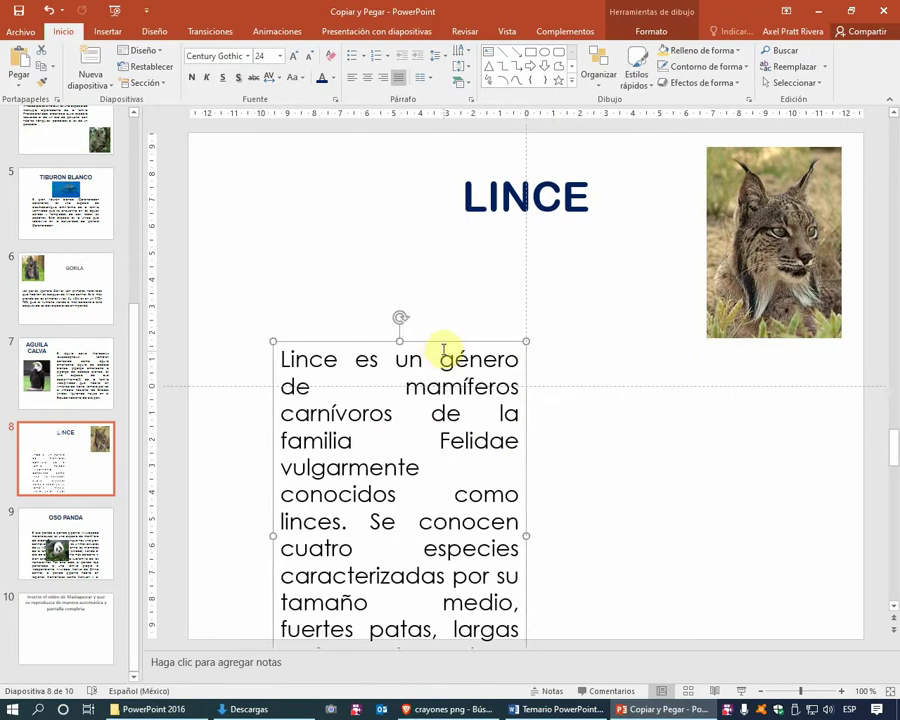
mouse_move(438, 340)
mouse_down()
mouse_move(392, 238)
mouse_move(404, 225)
mouse_move(396, 222)
mouse_up()
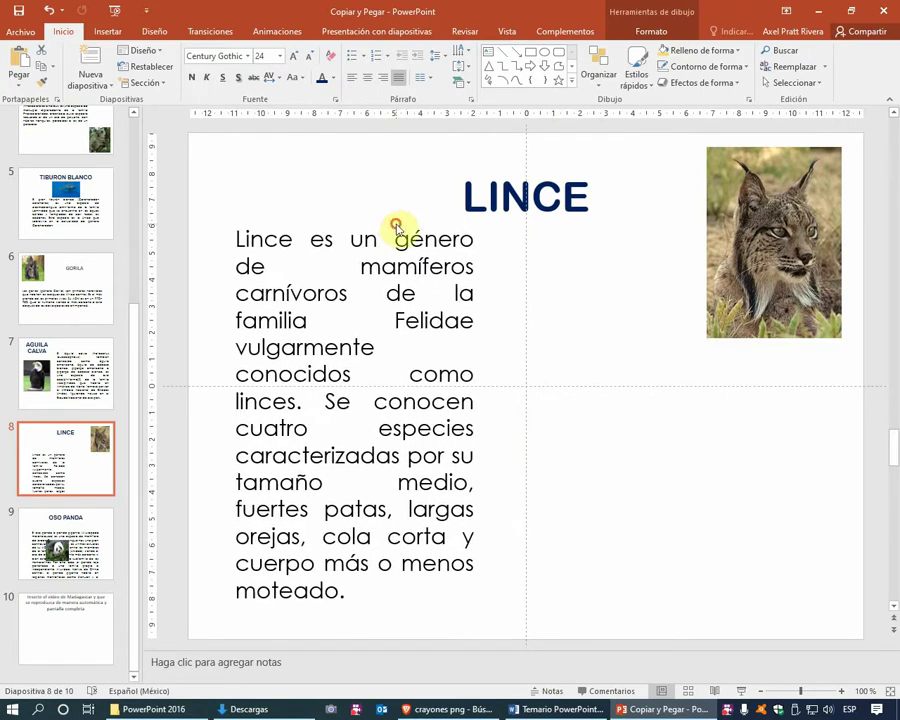
mouse_move(742, 244)
mouse_down()
mouse_move(656, 392)
mouse_move(599, 466)
mouse_up()
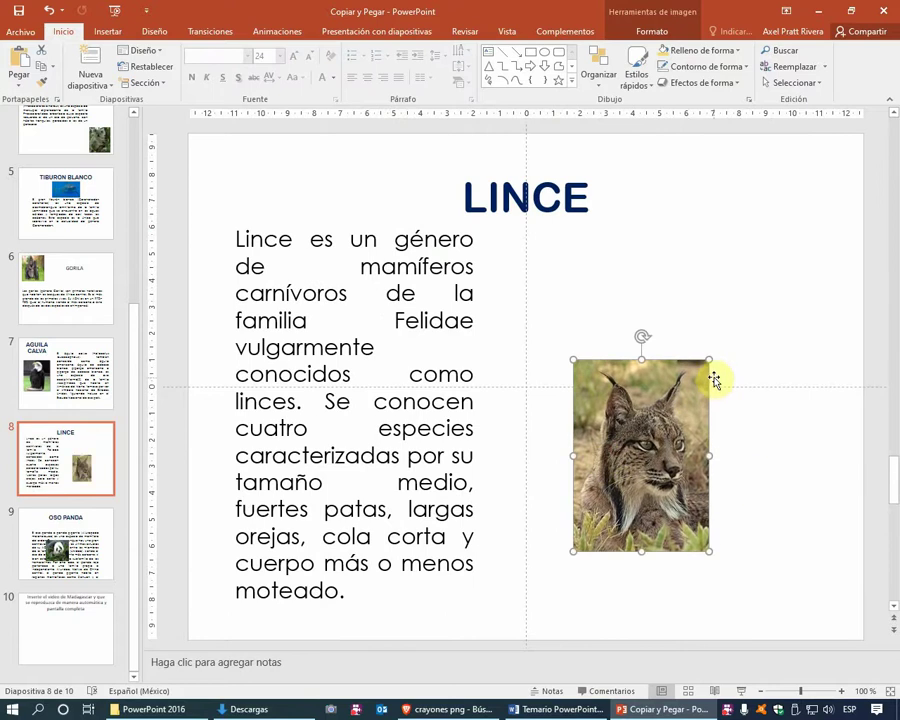
Place the lynx photo right of the description and enlarge it proportionally
mouse_move(696, 414)
mouse_down()
mouse_move(728, 326)
mouse_move(748, 227)
mouse_move(736, 310)
mouse_up()
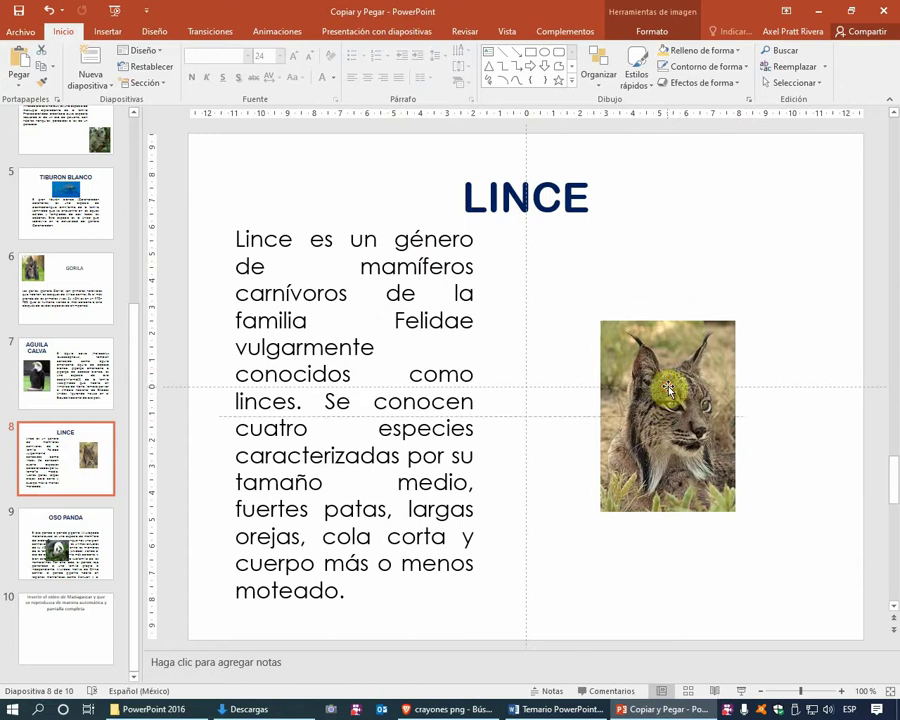
drag(686, 330, 654, 386)
drag(737, 322, 781, 256)
drag(690, 256, 690, 168)
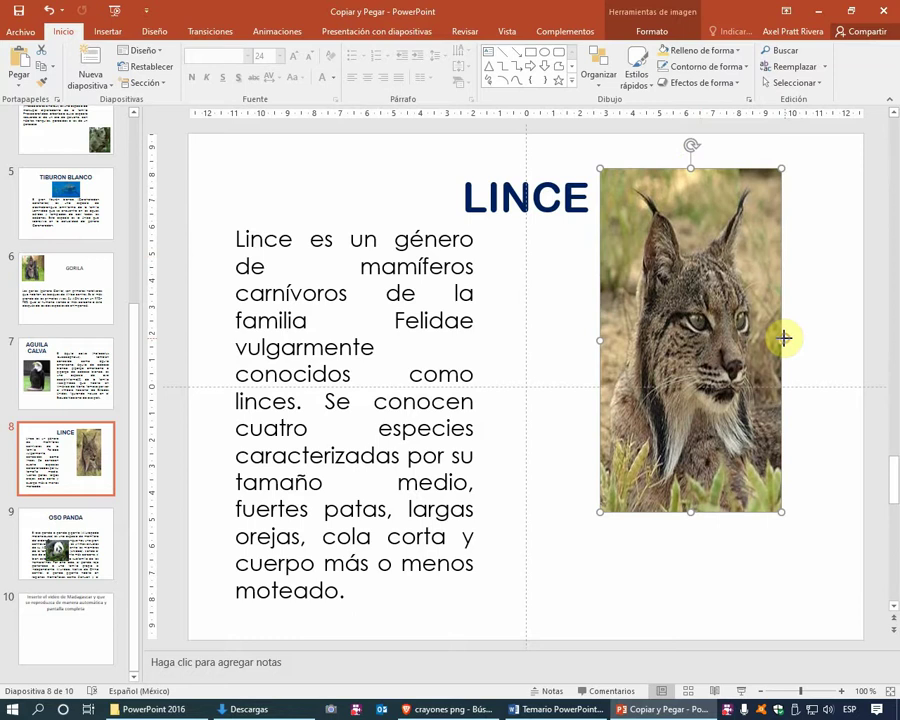
mouse_move(784, 338)
mouse_down()
mouse_move(697, 338)
mouse_move(863, 340)
mouse_up()
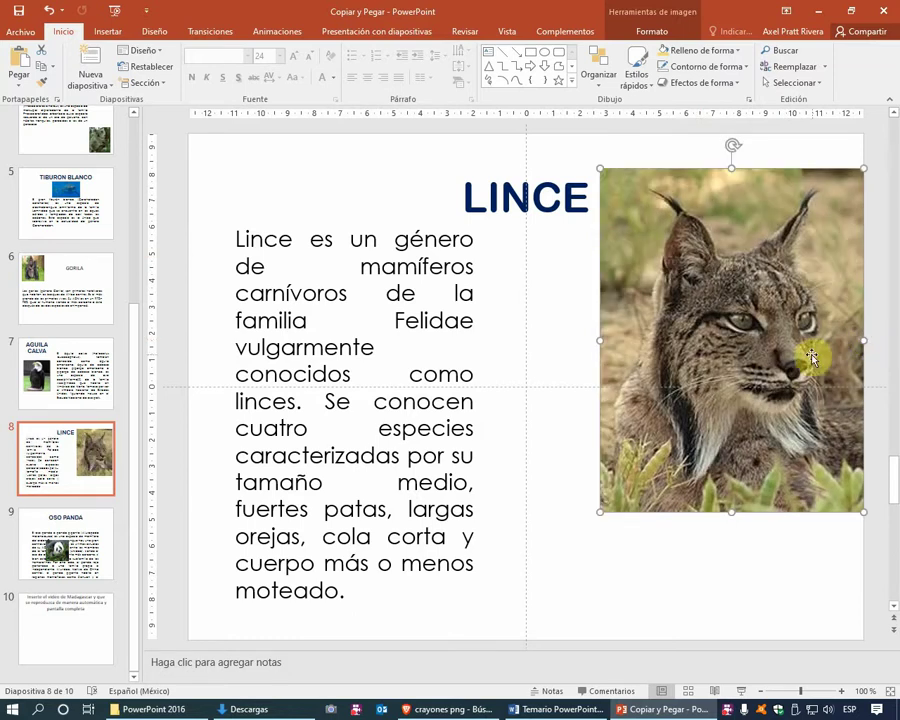
key(ctrl+z)
key(ctrl+z)
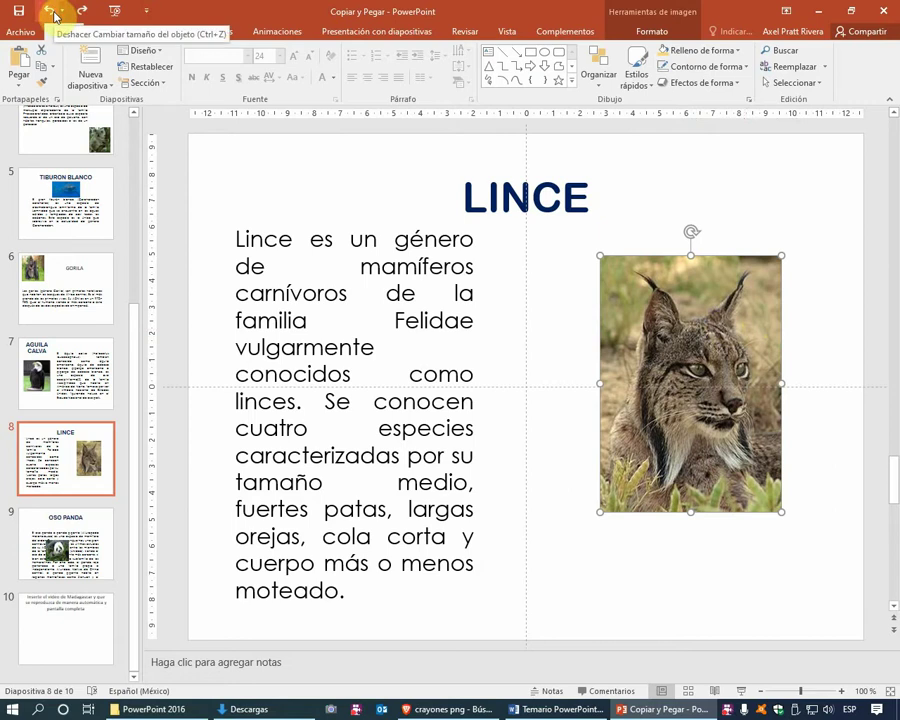
drag(646, 344, 648, 378)
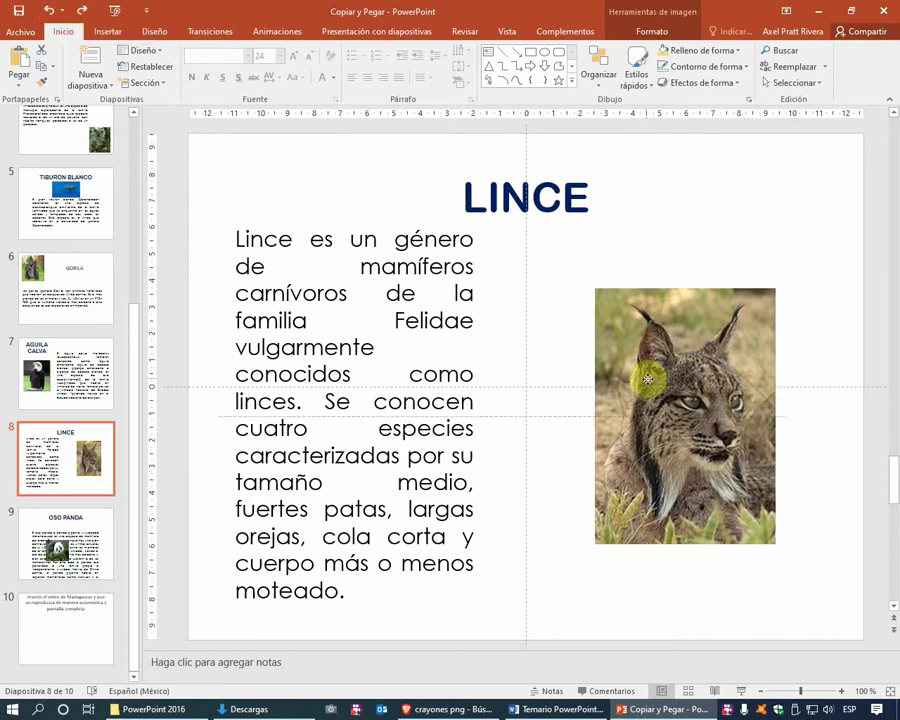
drag(775, 289, 794, 257)
drag(724, 306, 728, 328)
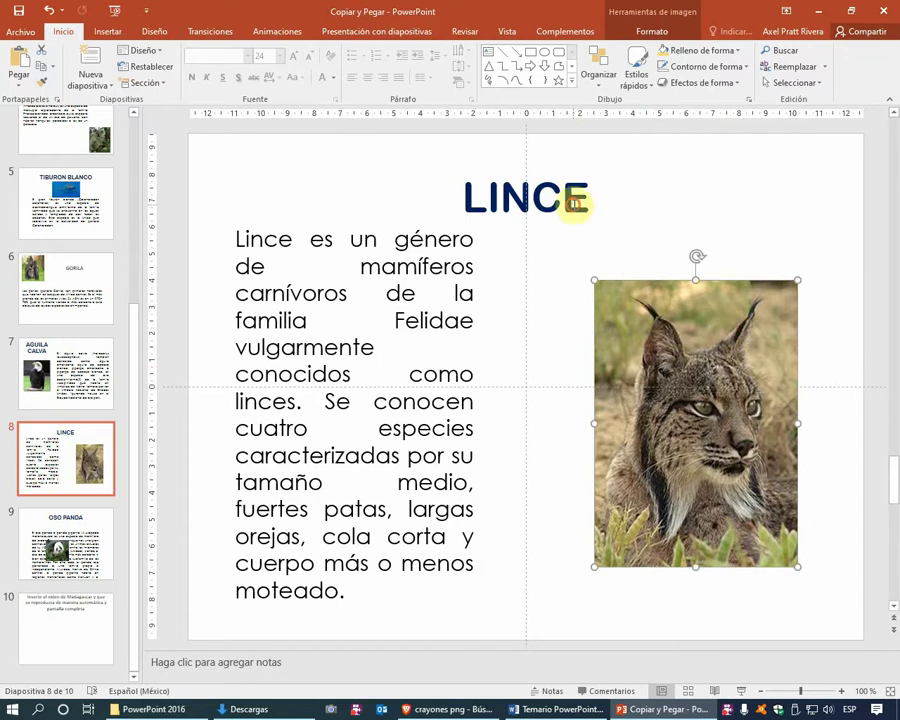
Shrink the LINCE title box and move it above the lynx photo
click(568, 200)
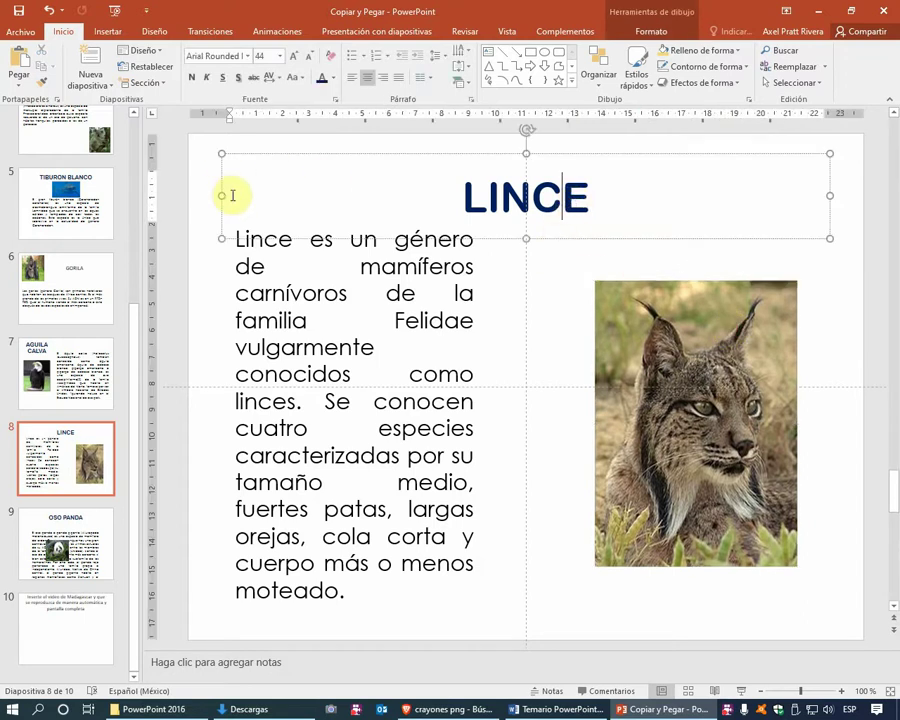
drag(222, 195, 525, 198)
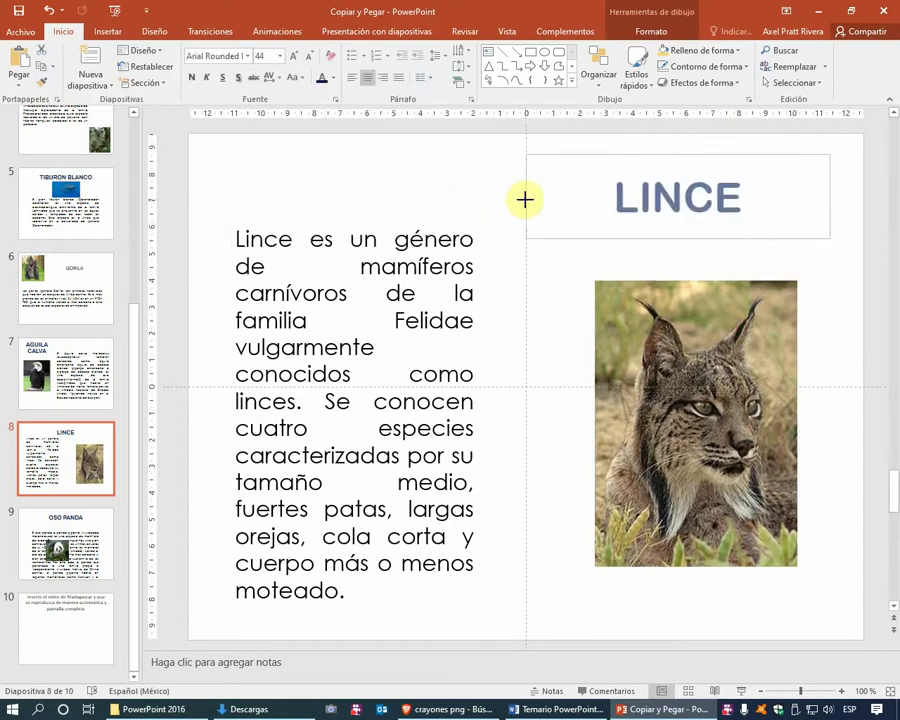
drag(830, 196, 779, 200)
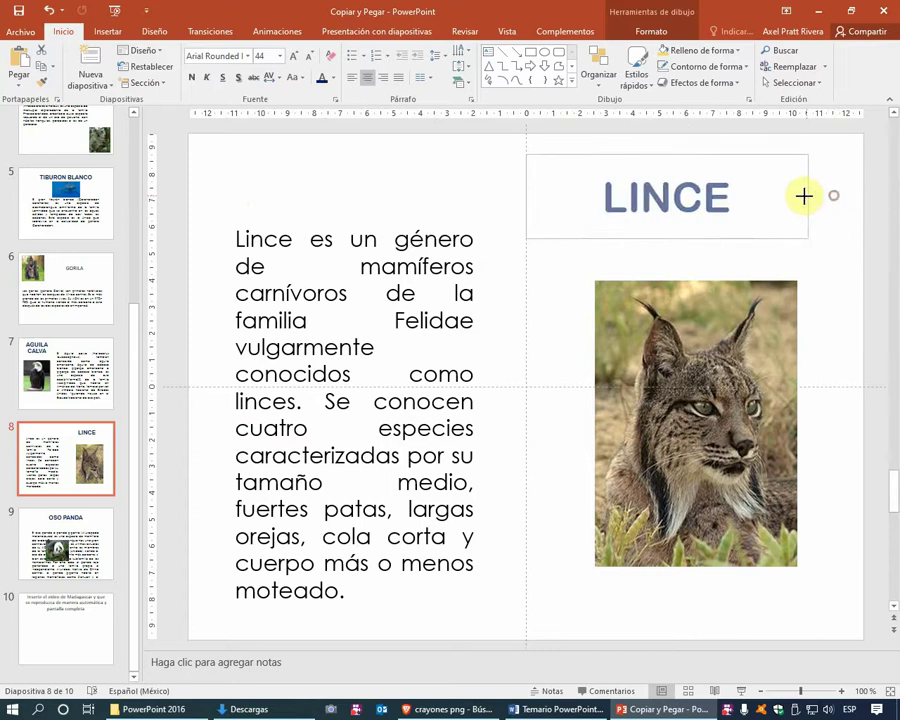
drag(710, 240, 754, 266)
click(570, 335)
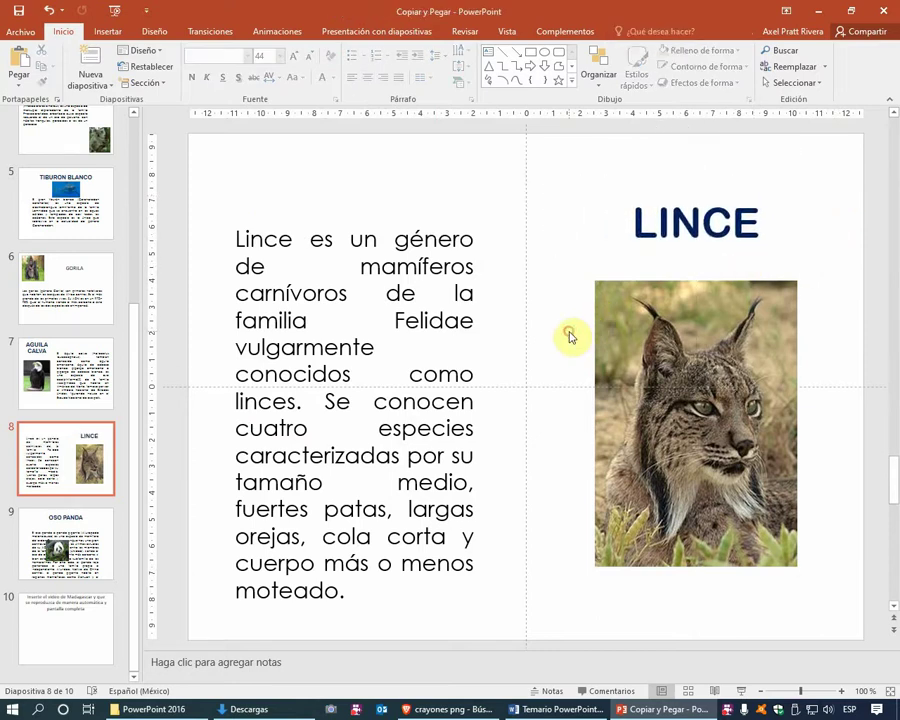
click(57, 548)
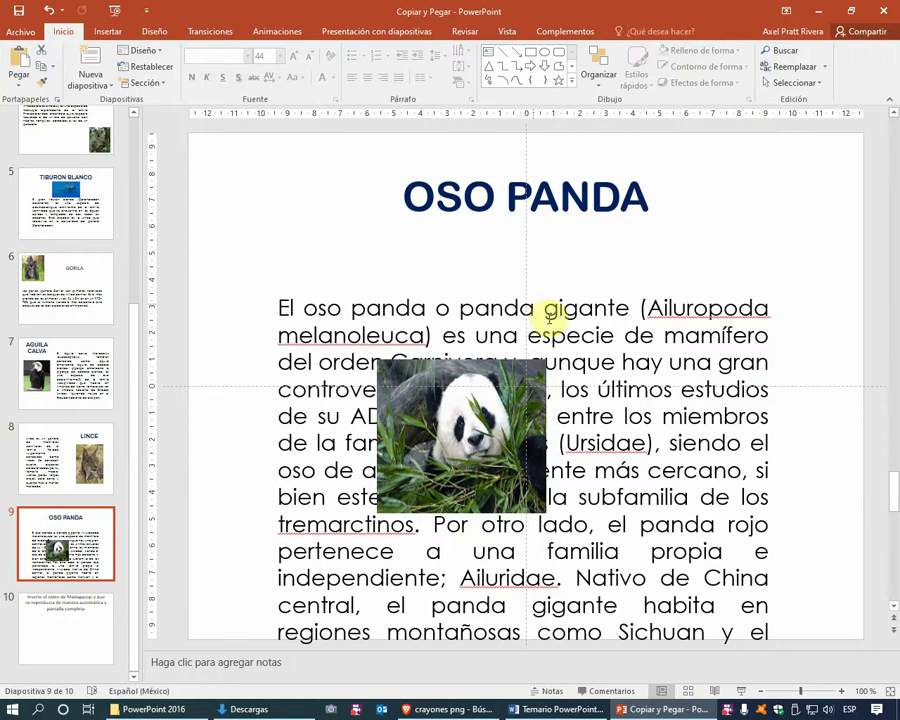
Move the panda photo to the top-right corner beside the title, send it backward, and shrink it slightly
drag(489, 395, 779, 201)
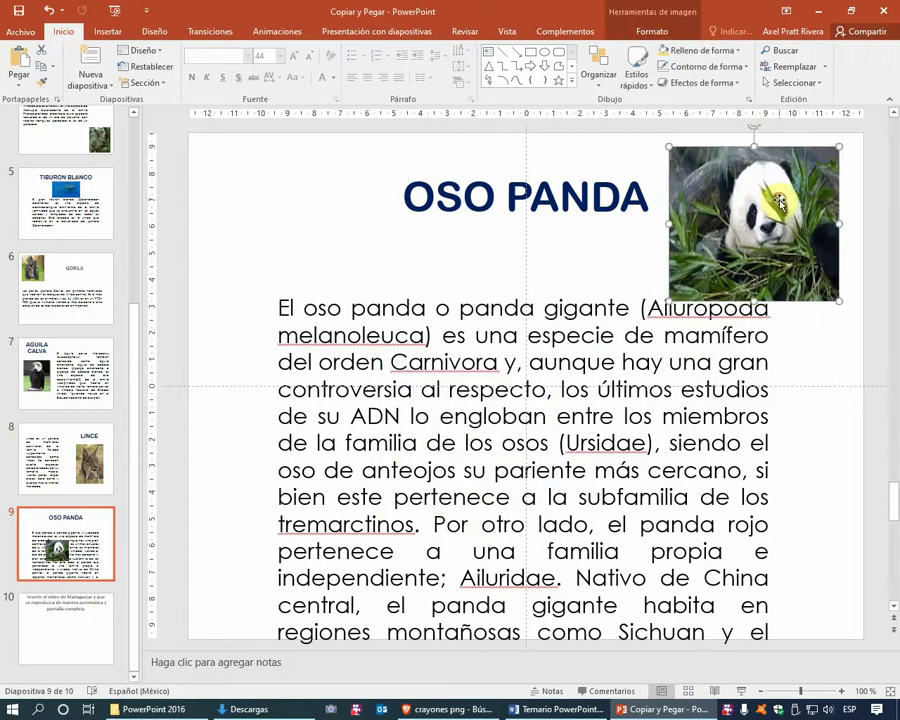
click(657, 36)
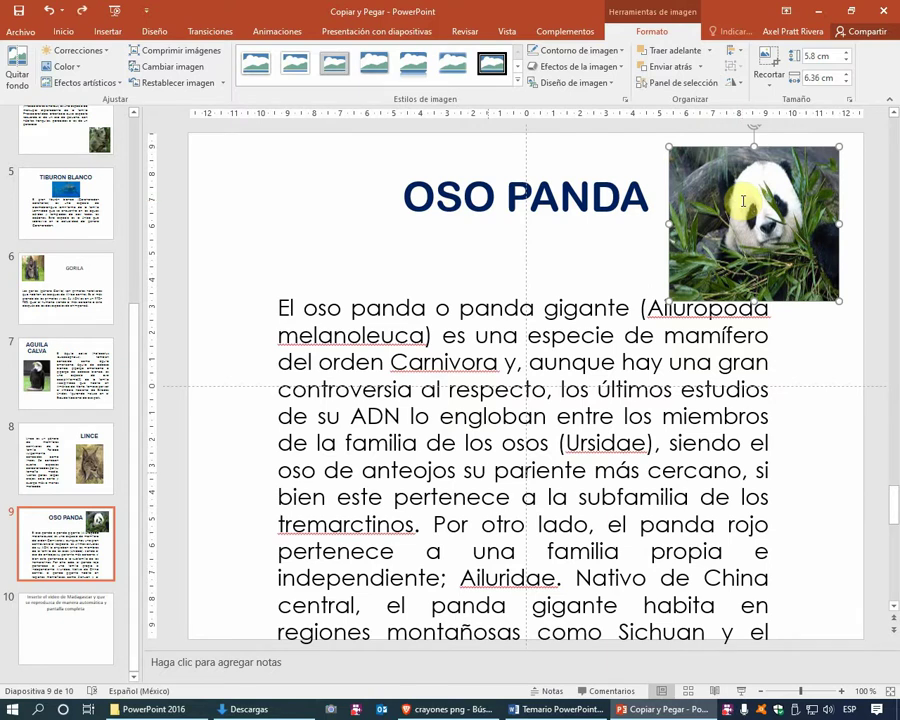
drag(752, 241, 752, 255)
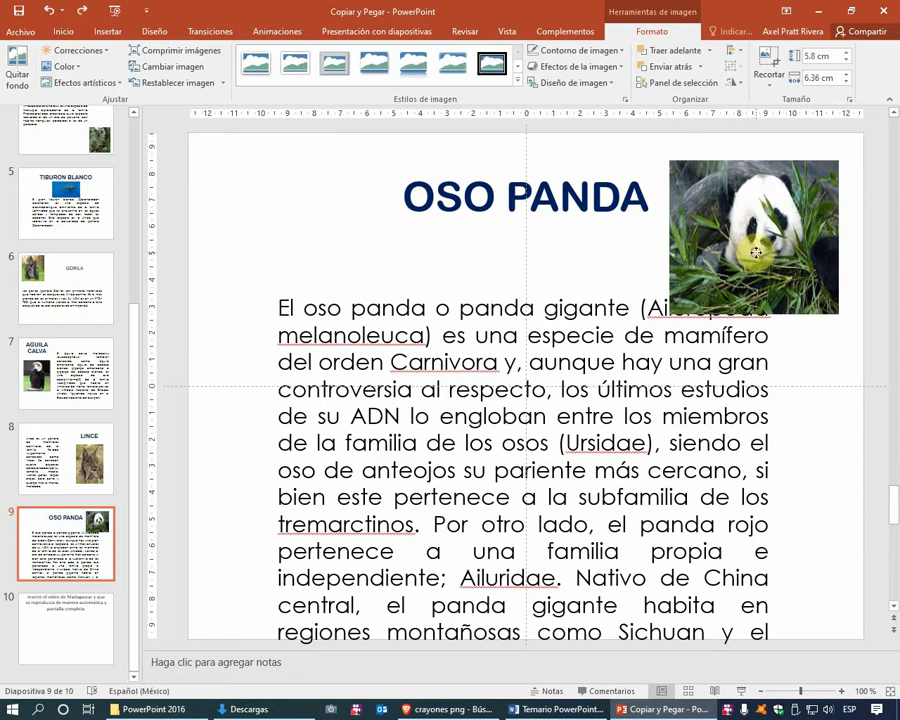
drag(756, 253, 514, 474)
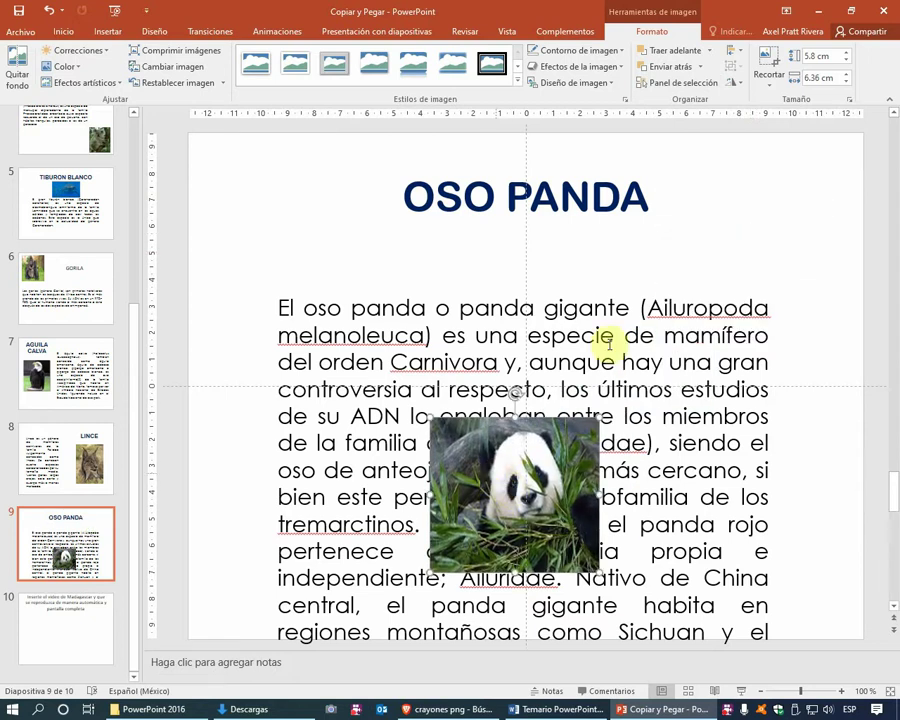
click(709, 68)
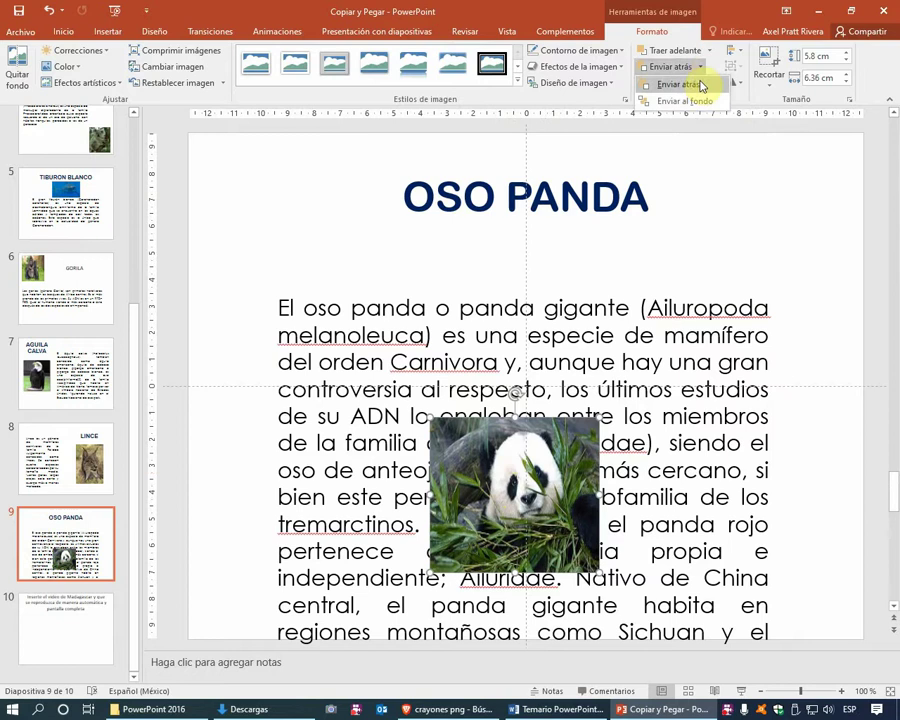
click(697, 101)
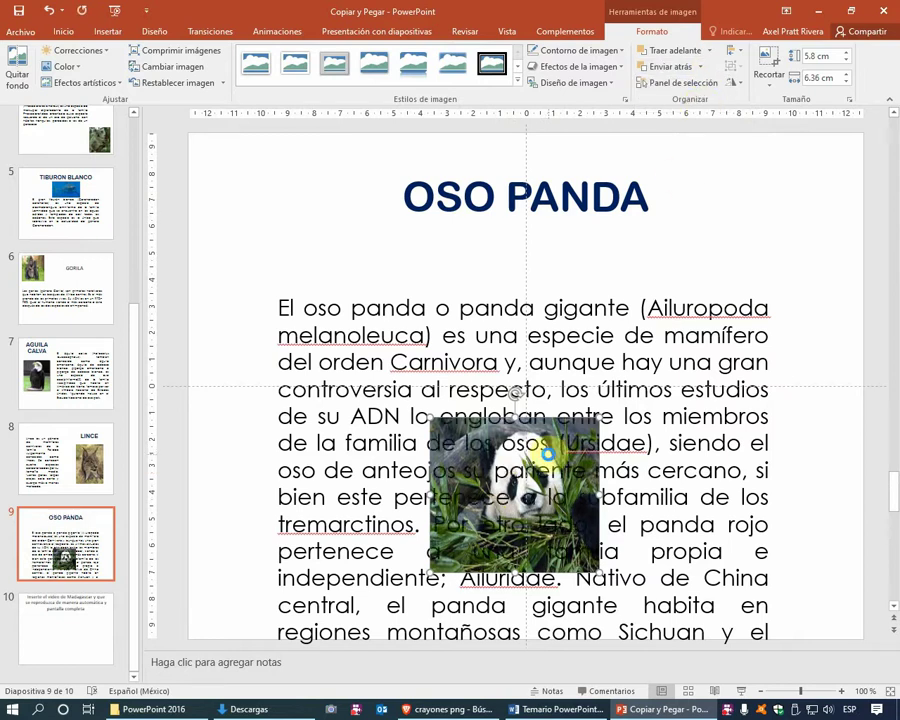
mouse_move(548, 454)
mouse_down()
mouse_move(798, 200)
mouse_move(804, 179)
mouse_up()
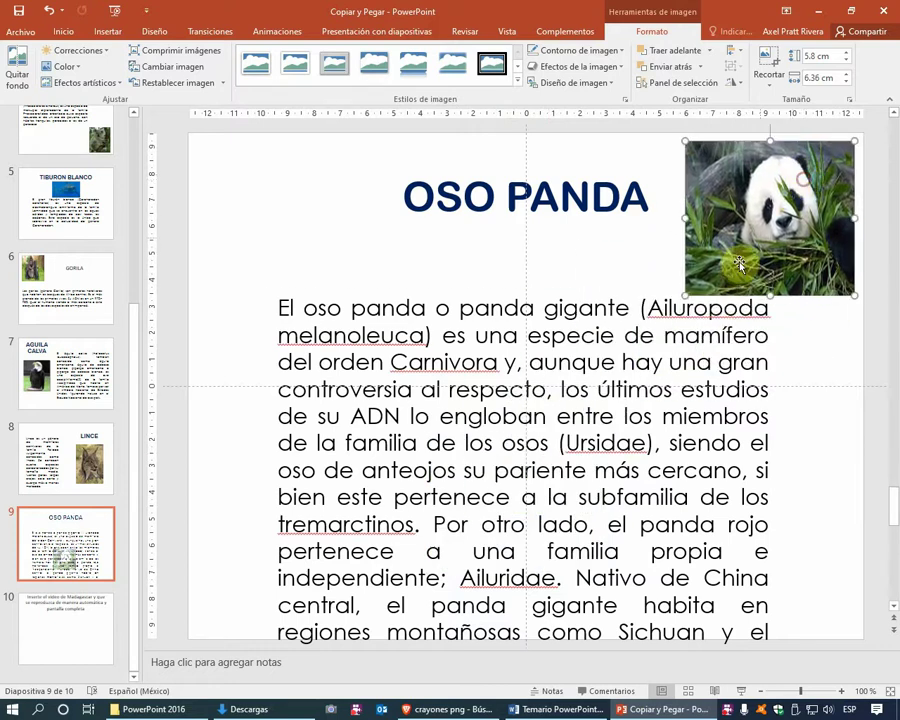
drag(686, 297, 701, 281)
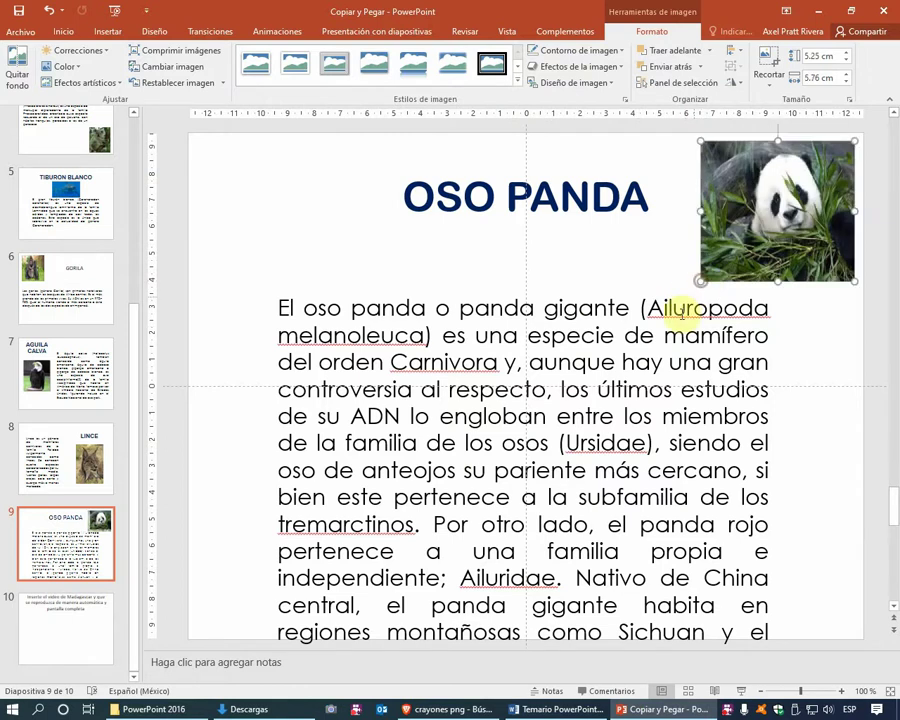
click(675, 309)
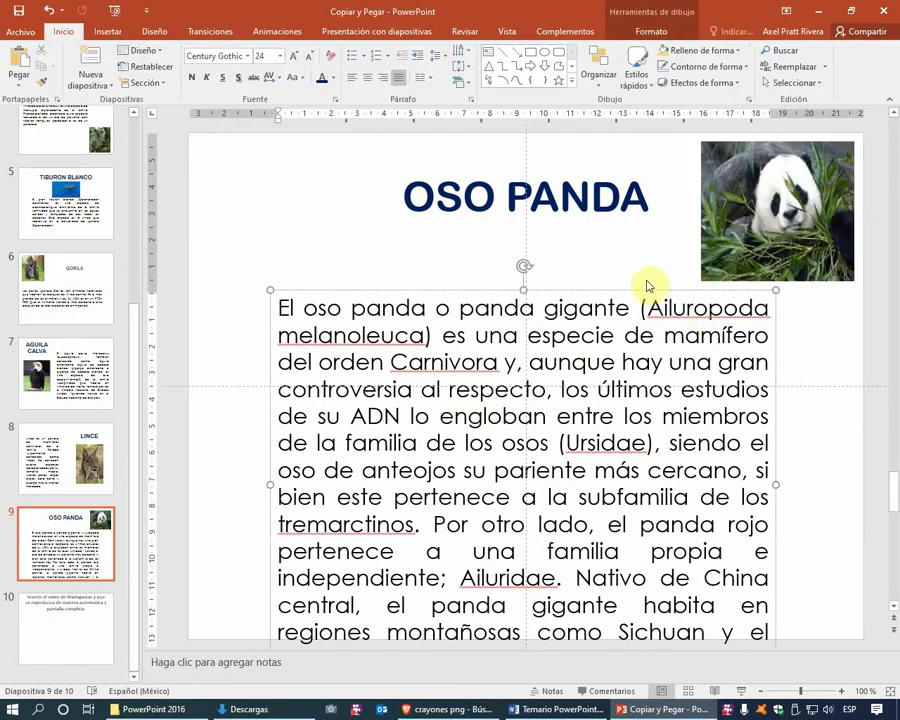
click(811, 364)
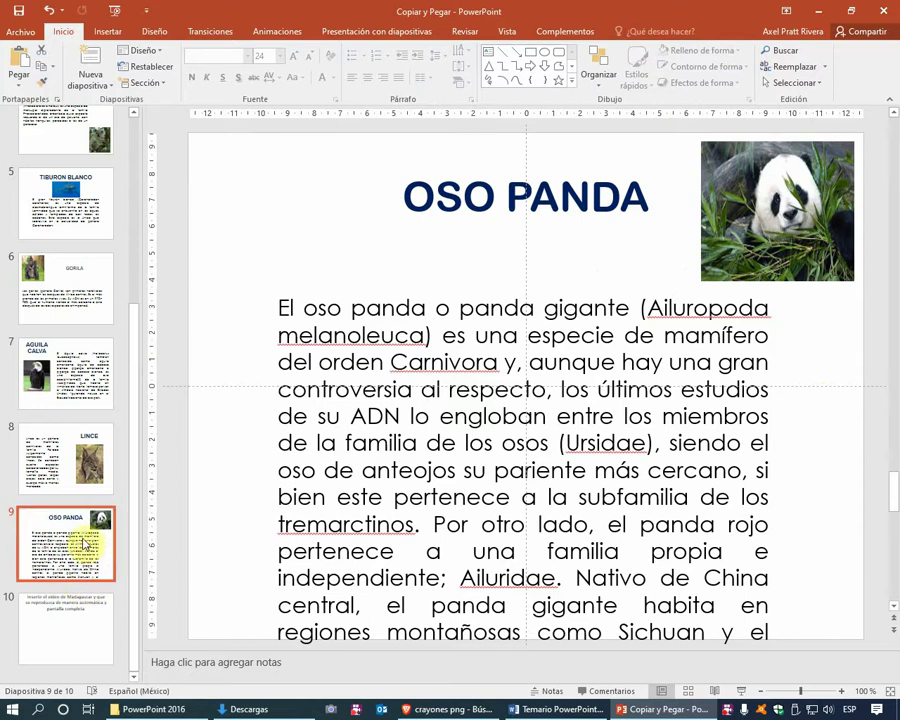
Review the TIGRE through OSO PANDA slides in turn, ending on slide 10 about the Madagascar video
scroll(84, 536, up, 2)
scroll(84, 536, up, 2)
scroll(87, 540, up, 1)
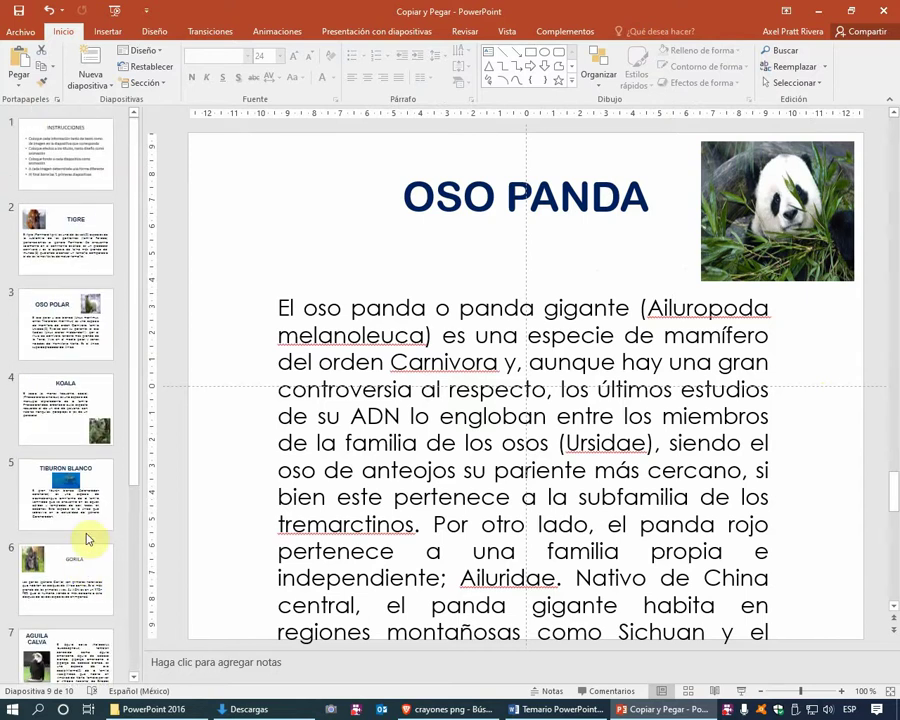
click(70, 248)
click(75, 320)
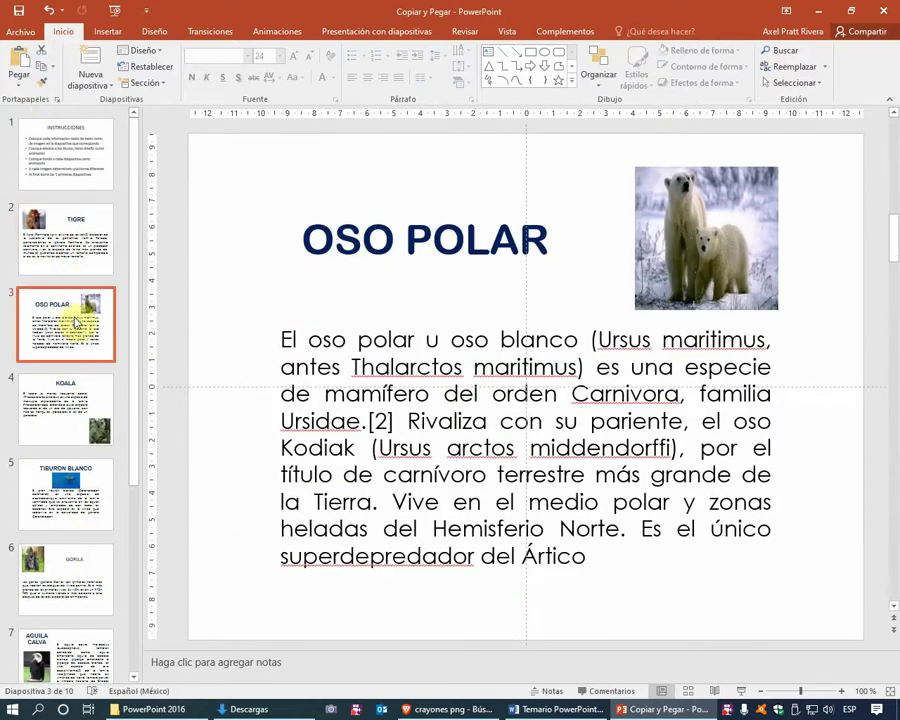
click(70, 410)
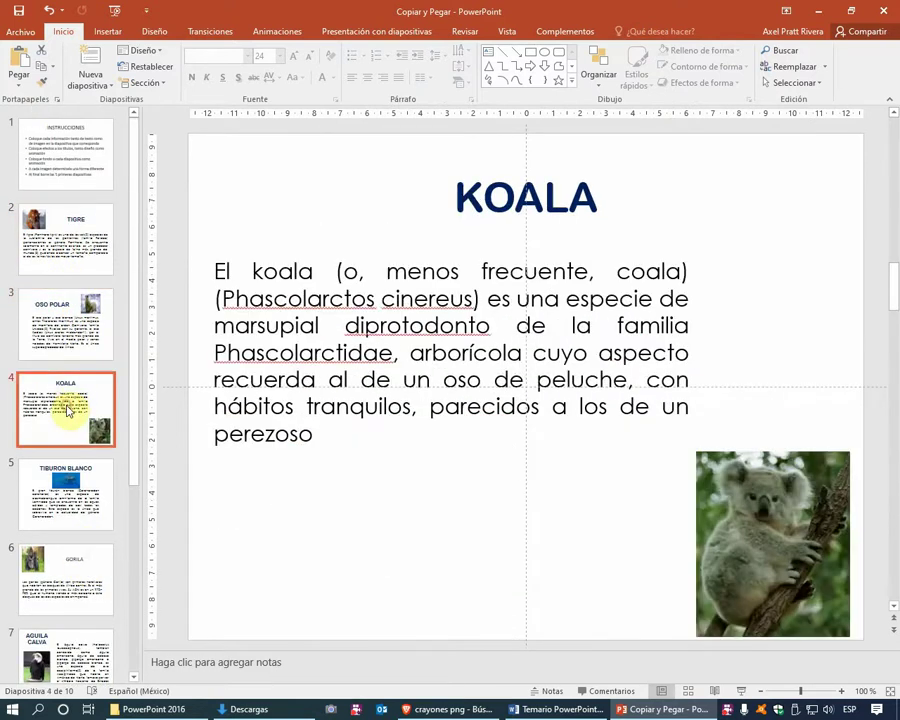
click(68, 483)
scroll(78, 416, down, 1)
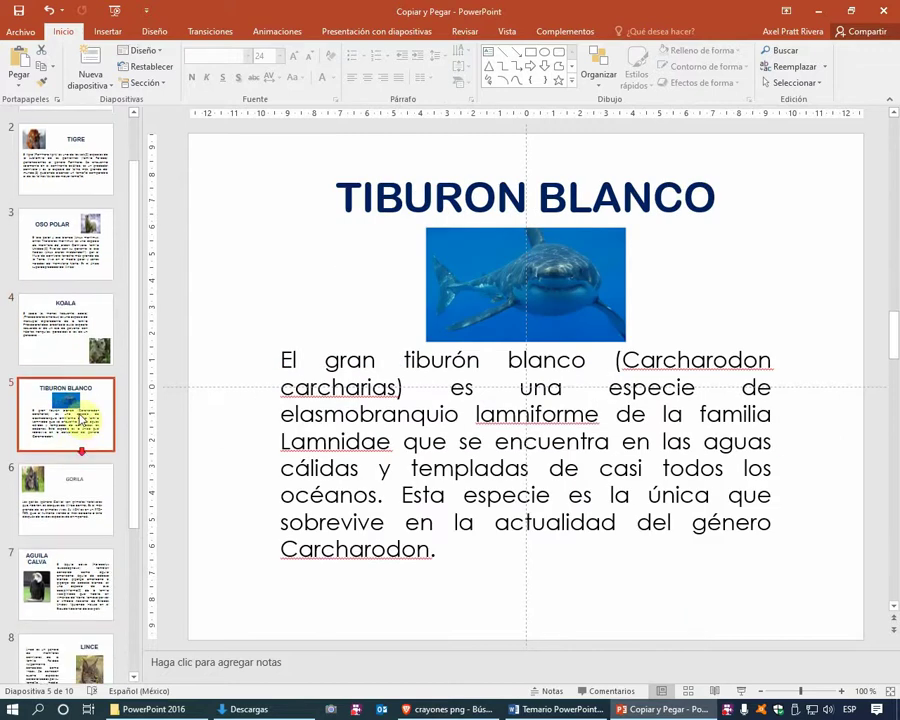
click(83, 490)
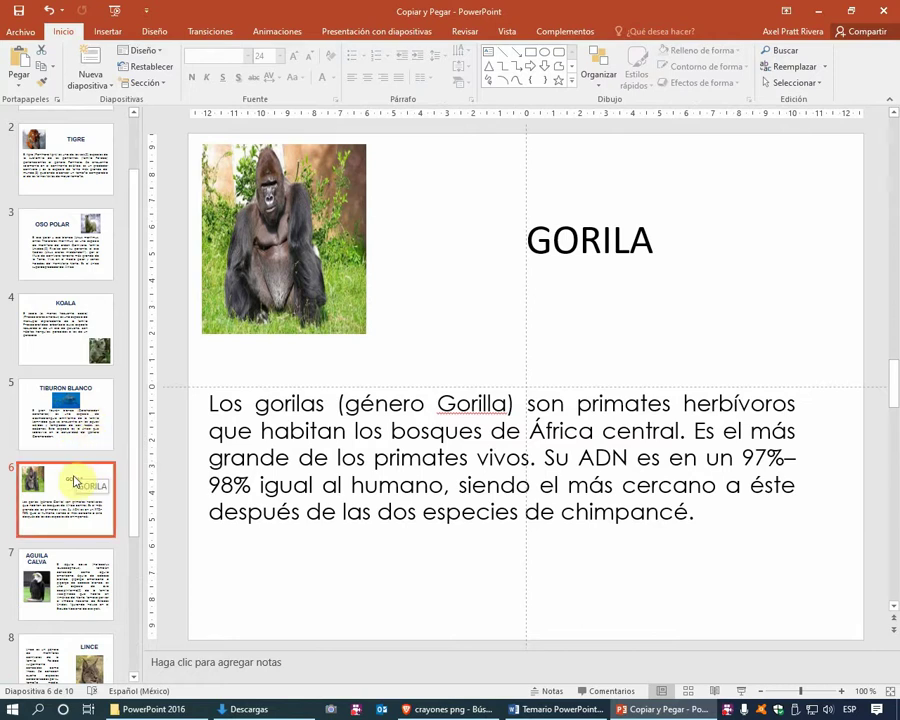
scroll(75, 485, down, 3)
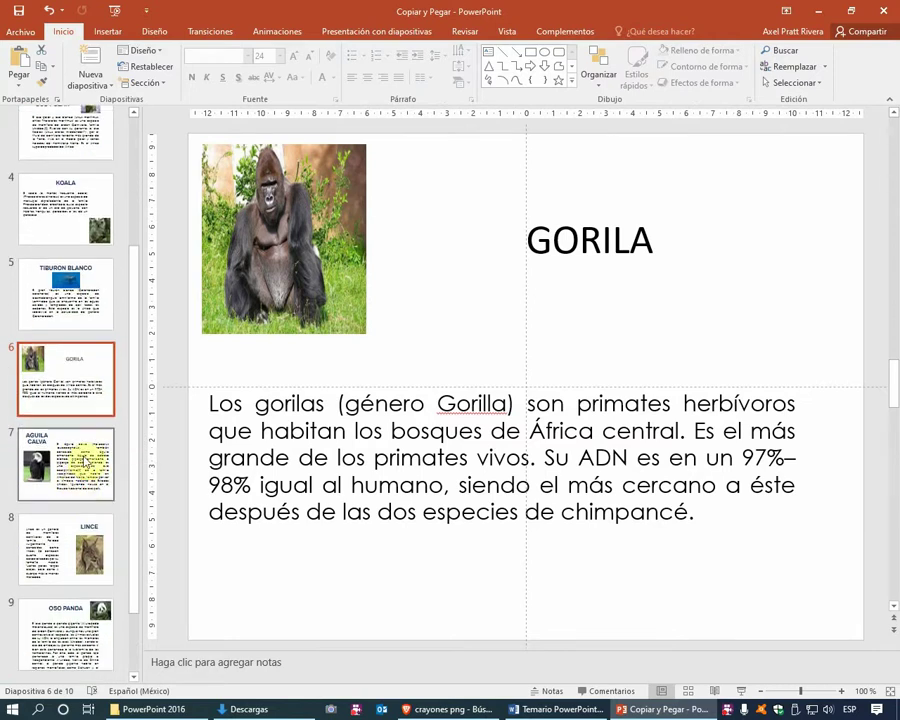
click(87, 461)
scroll(87, 461, down, 2)
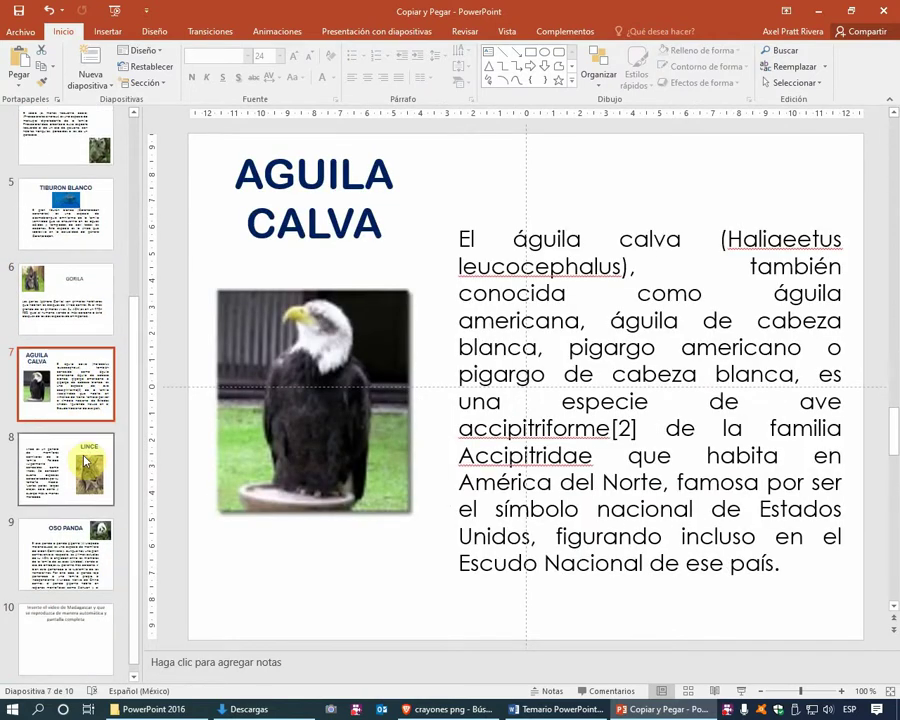
click(86, 460)
click(65, 530)
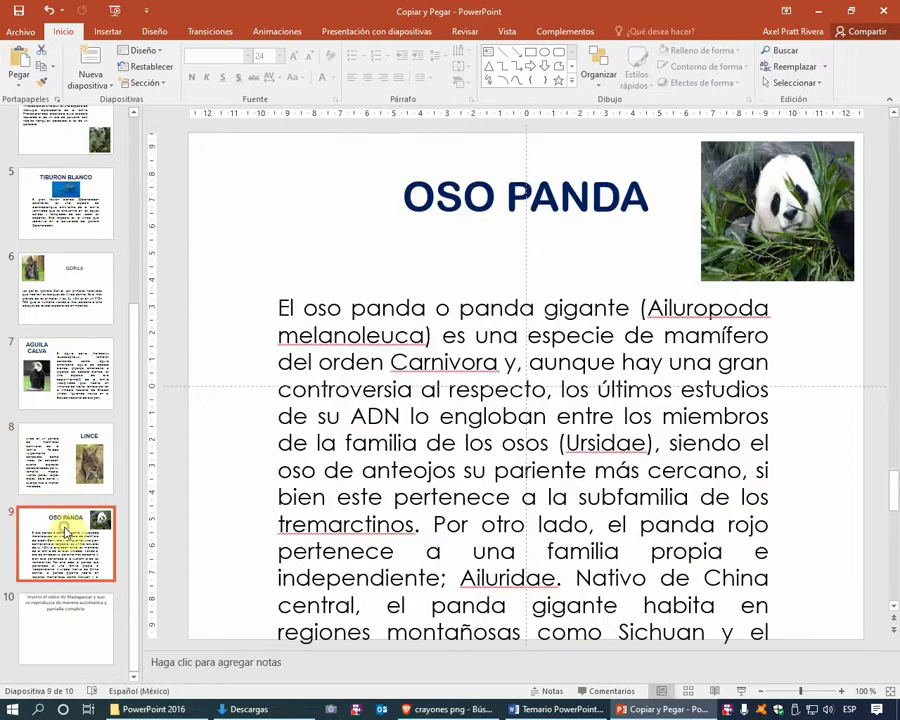
click(67, 604)
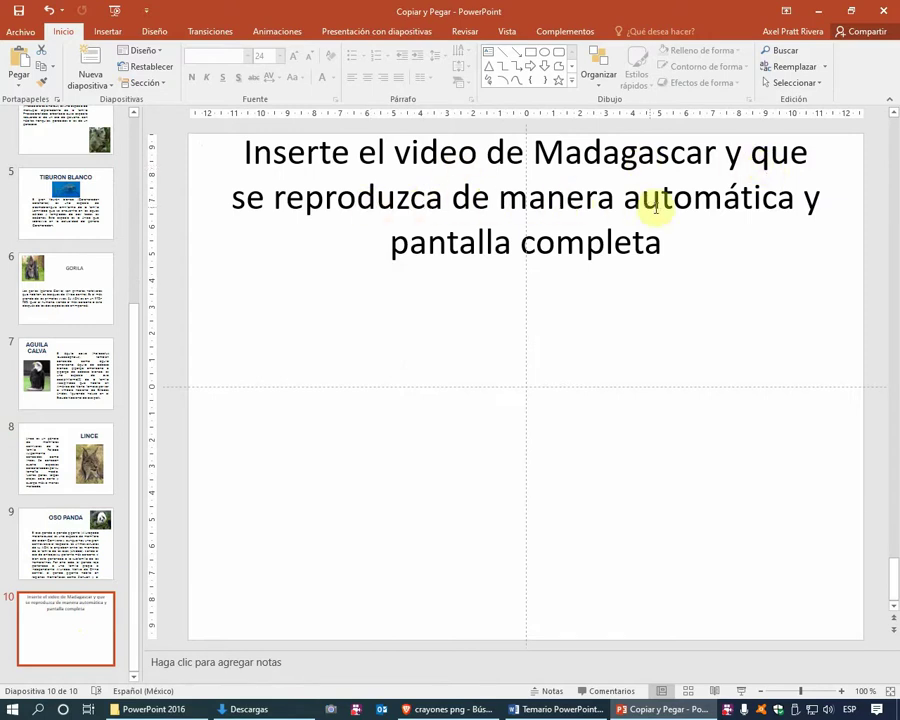
Bring up the Insertar tab's Video options for slide 10
click(585, 296)
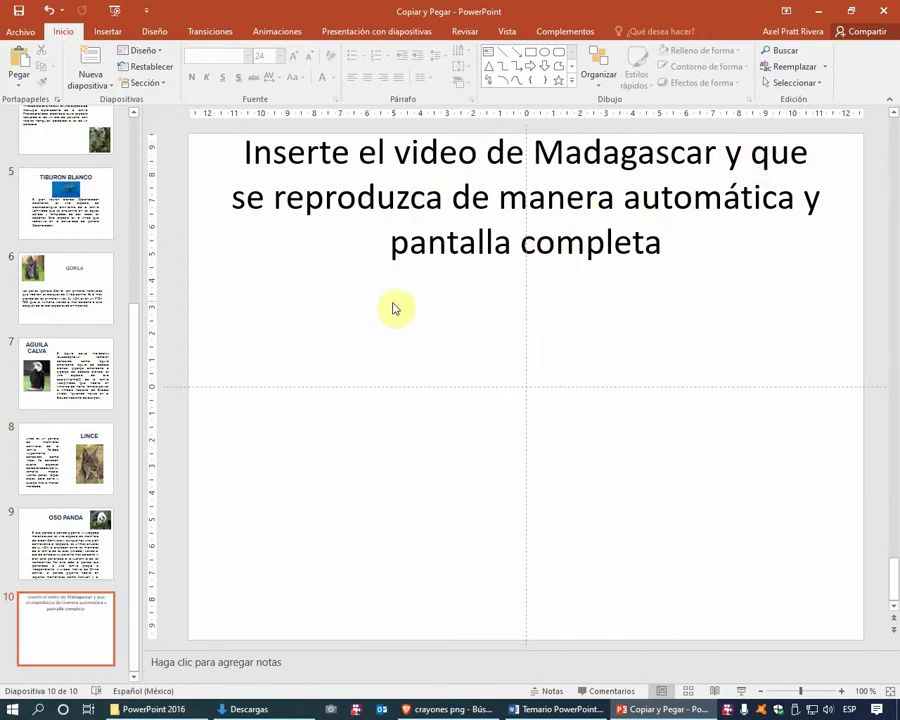
click(108, 33)
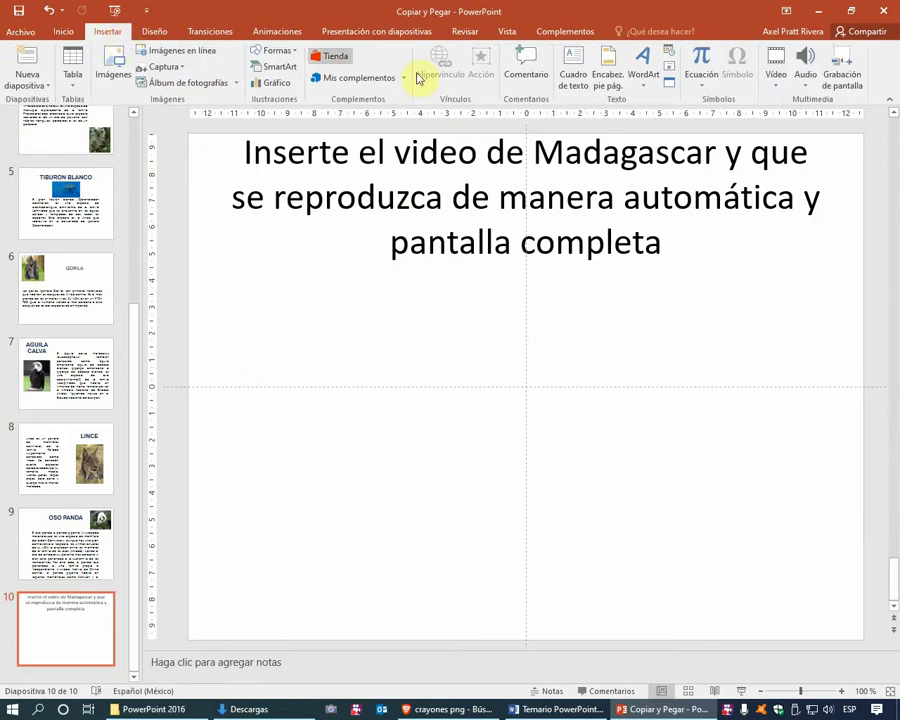
click(786, 90)
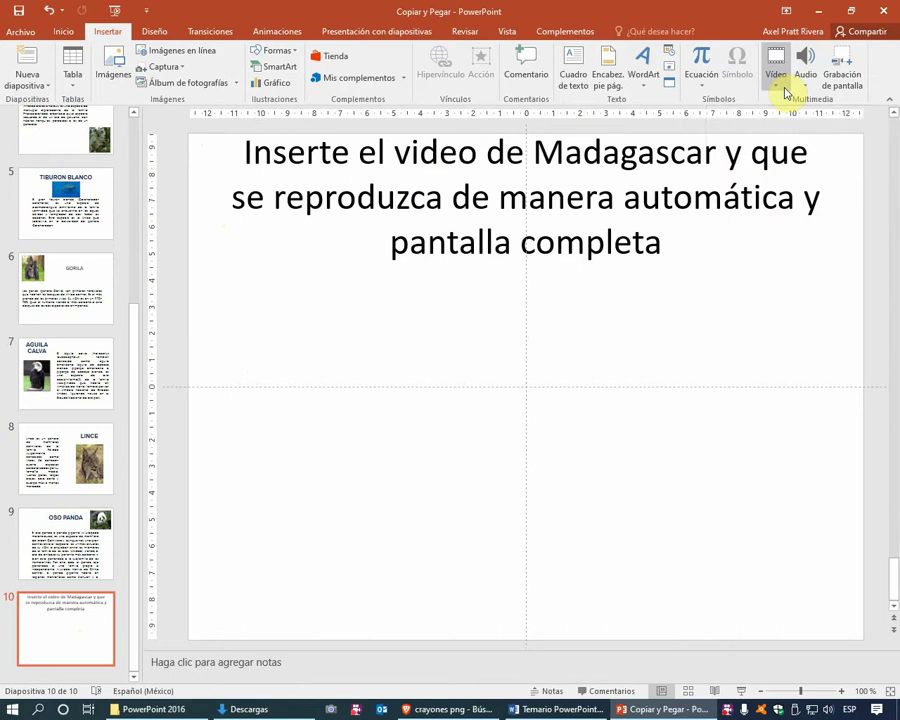